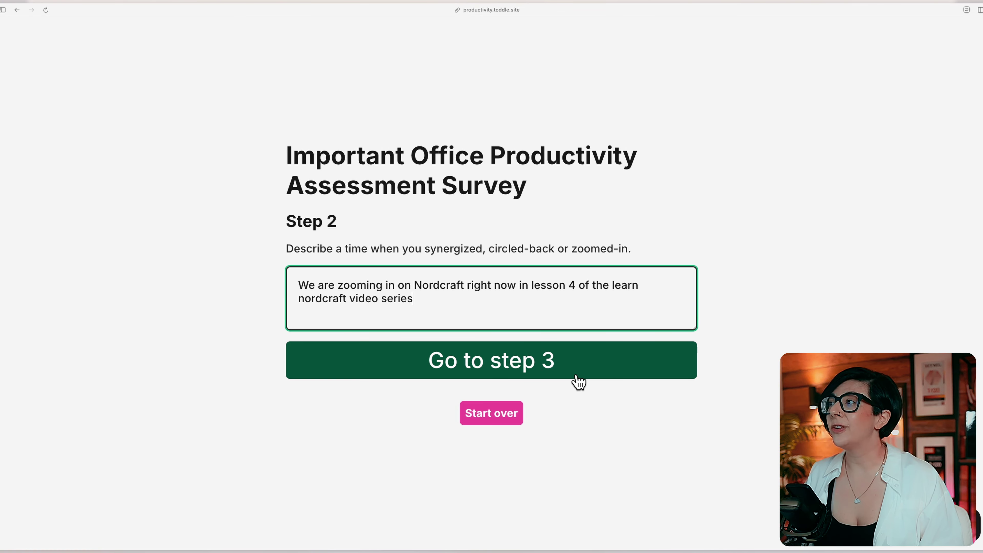
- Test step 3 of the survey by continuing without an answer, and answer Yes to move on to step 4
{"action": "left_click", "coordinate": [581, 366]}
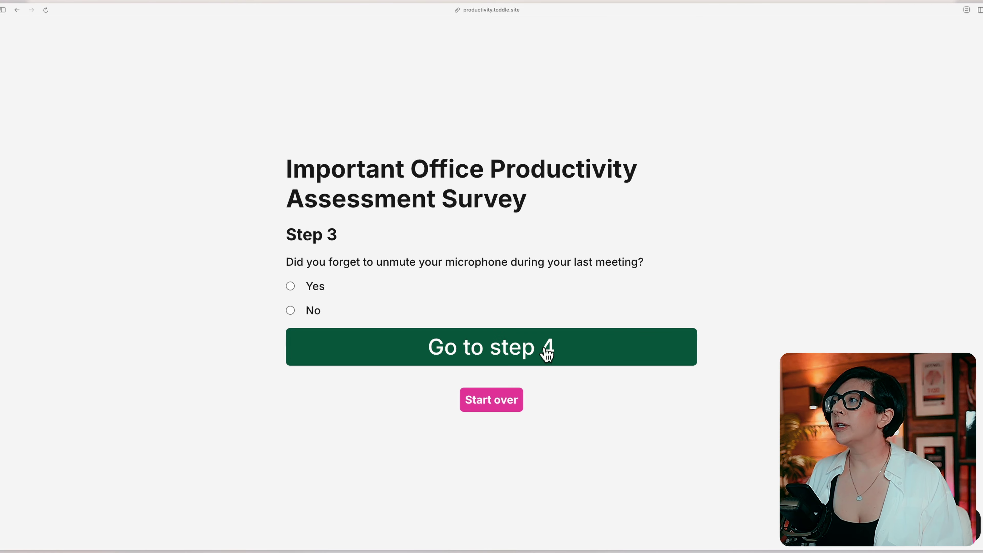
{"action": "left_click", "coordinate": [594, 354]}
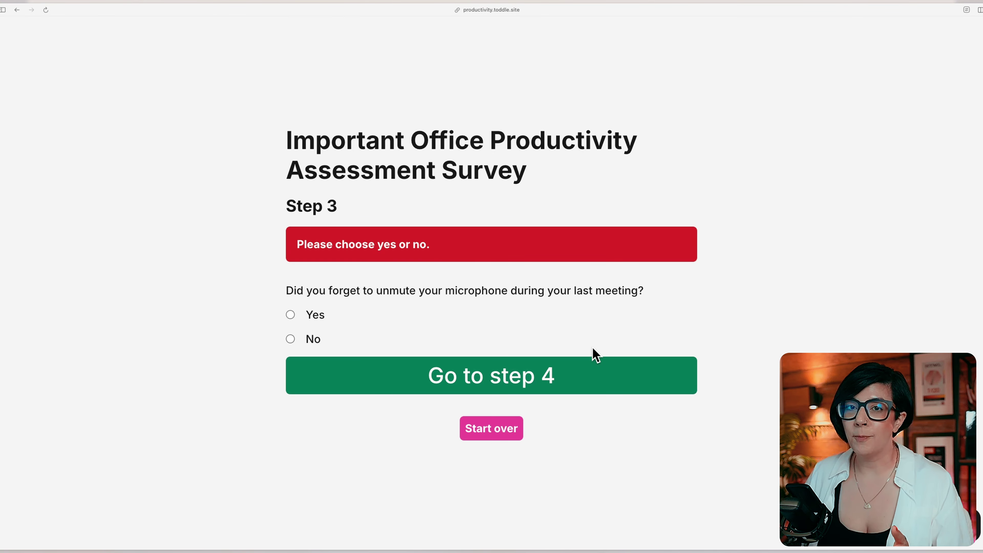
{"action": "left_click", "coordinate": [315, 318]}
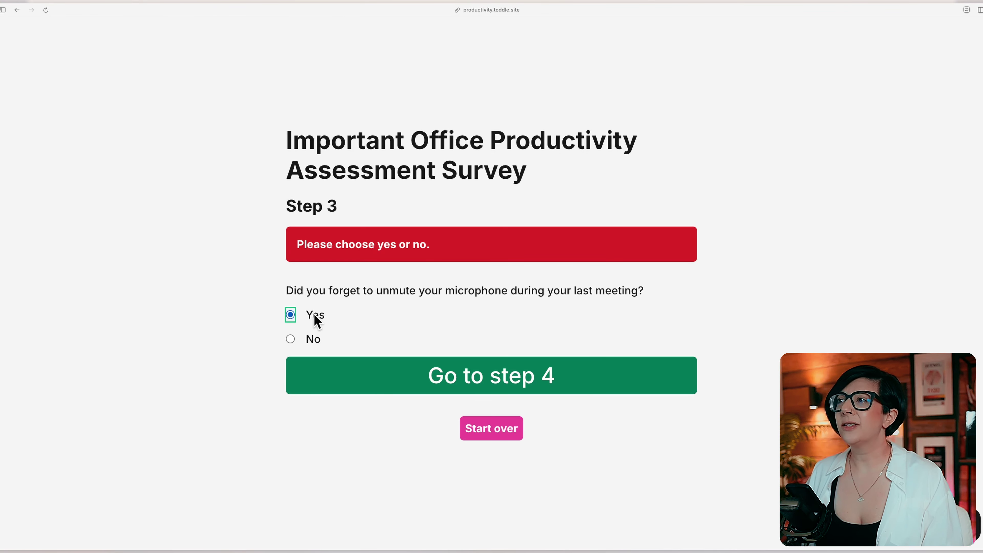
{"action": "left_click", "coordinate": [355, 367]}
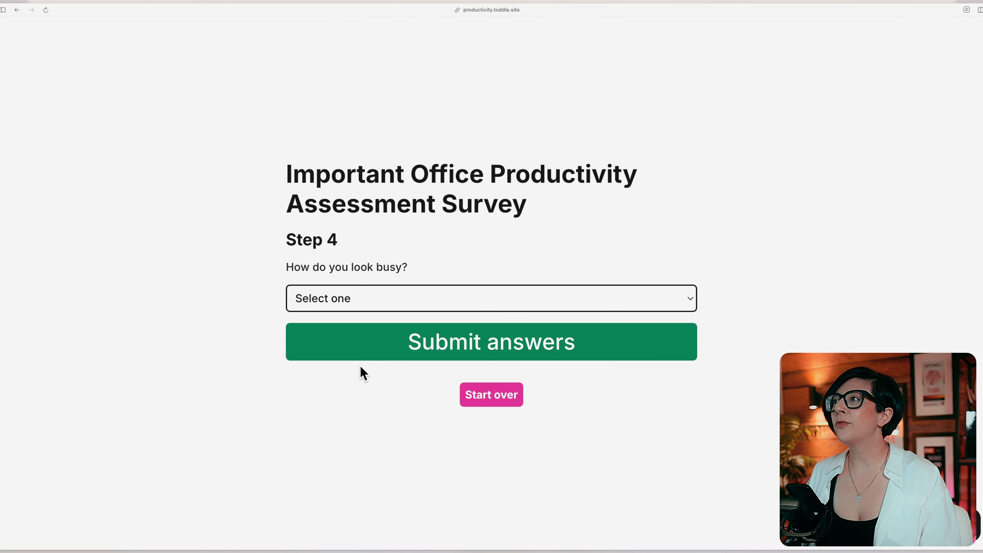
- Answer step 4 with "Send pointless emails to your manager", submit the survey and start it over
{"action": "left_click", "coordinate": [628, 301]}
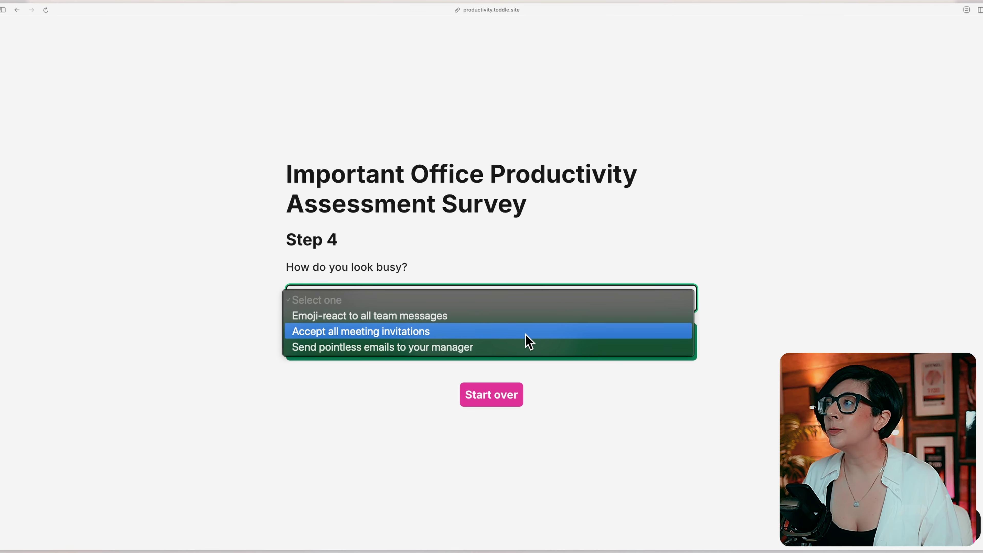
{"action": "left_click", "coordinate": [522, 350]}
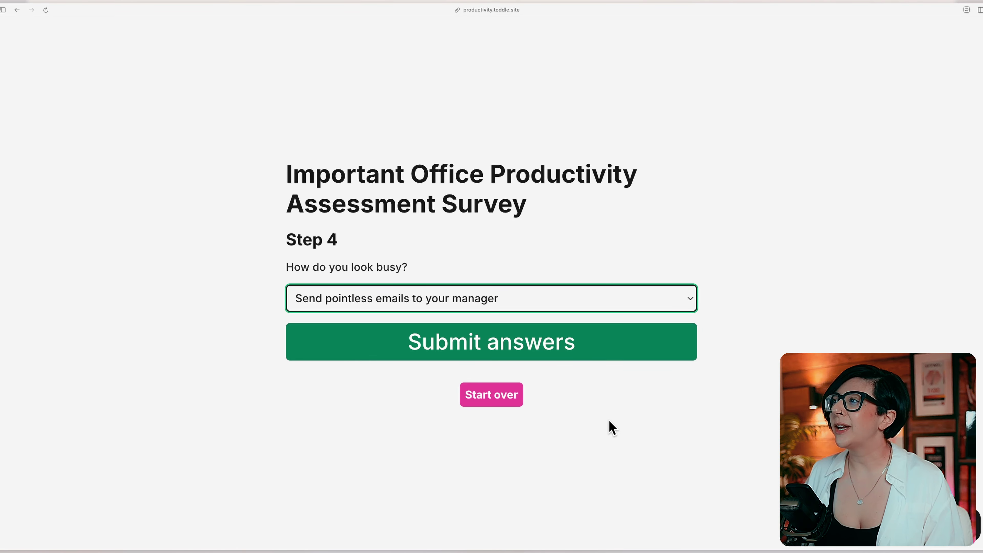
{"action": "left_click", "coordinate": [610, 352]}
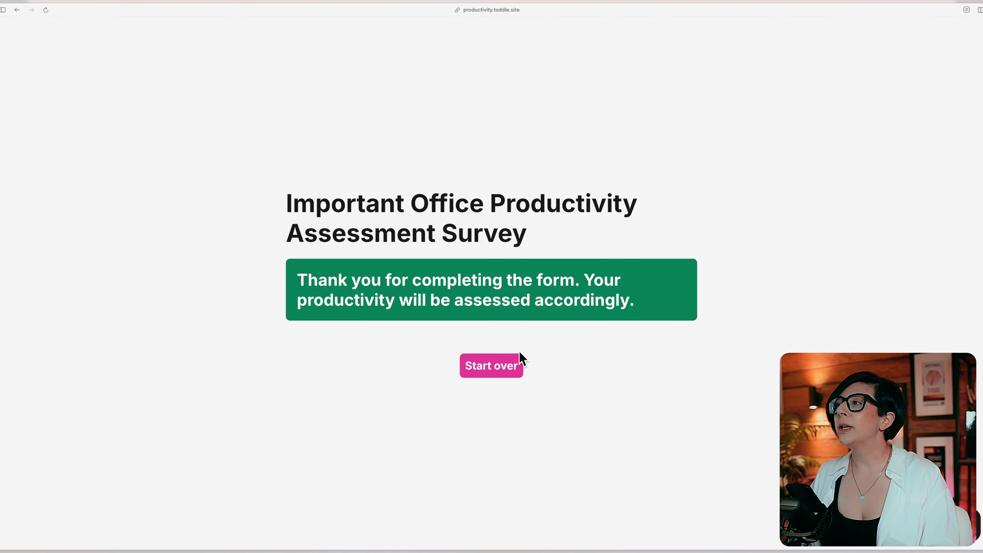
{"action": "left_click", "coordinate": [494, 368]}
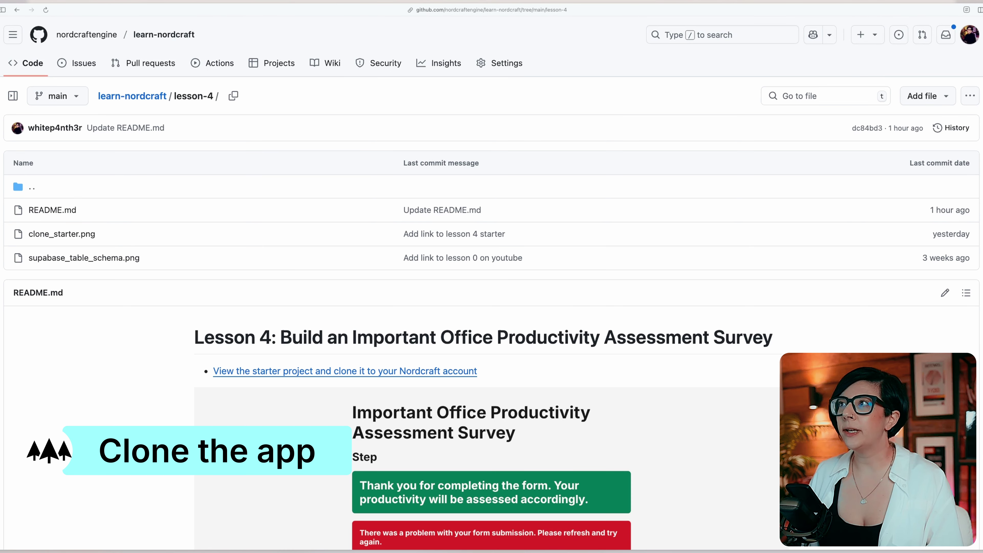
- Open the starter project linked in the Lesson 4 README on GitHub and choose to clone the app
{"action": "scroll", "coordinate": [492, 271], "scroll_direction": "down", "scroll_amount": 3}
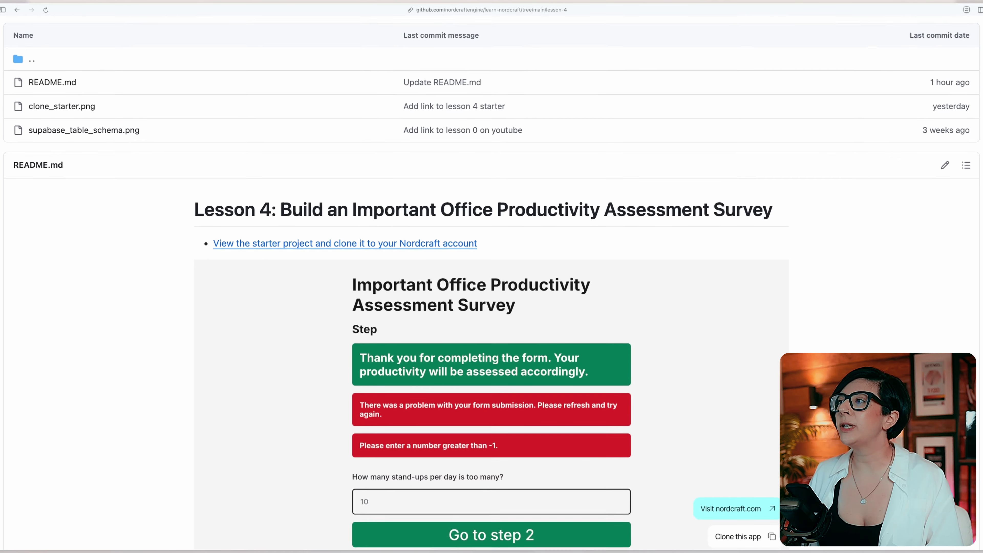
{"action": "scroll", "coordinate": [492, 271], "scroll_direction": "down", "scroll_amount": 3}
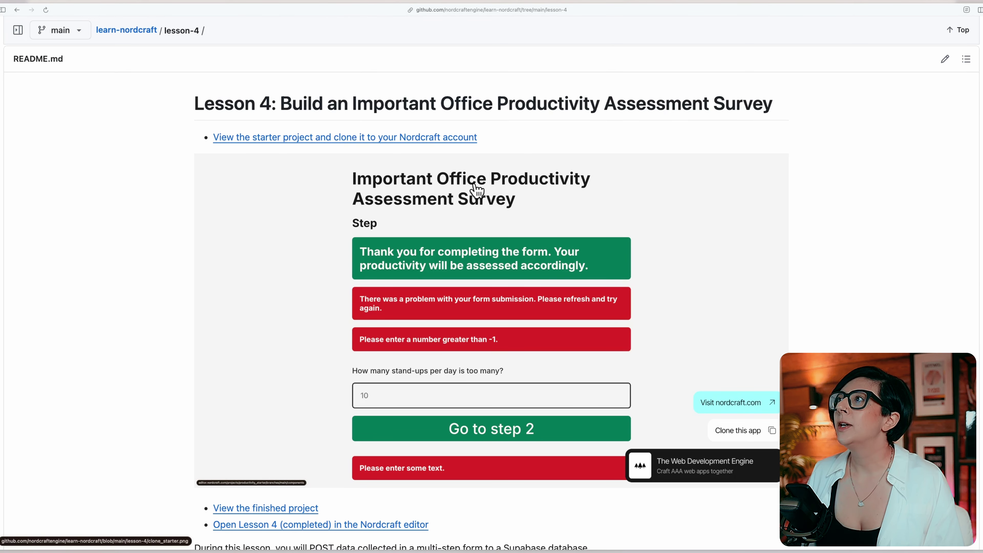
{"action": "left_click", "coordinate": [428, 138]}
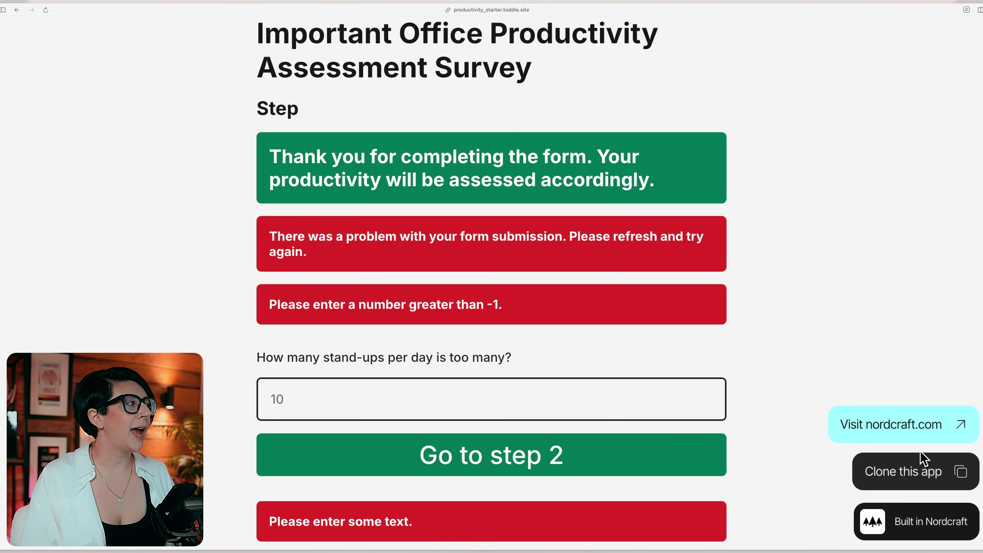
{"action": "left_click", "coordinate": [929, 480]}
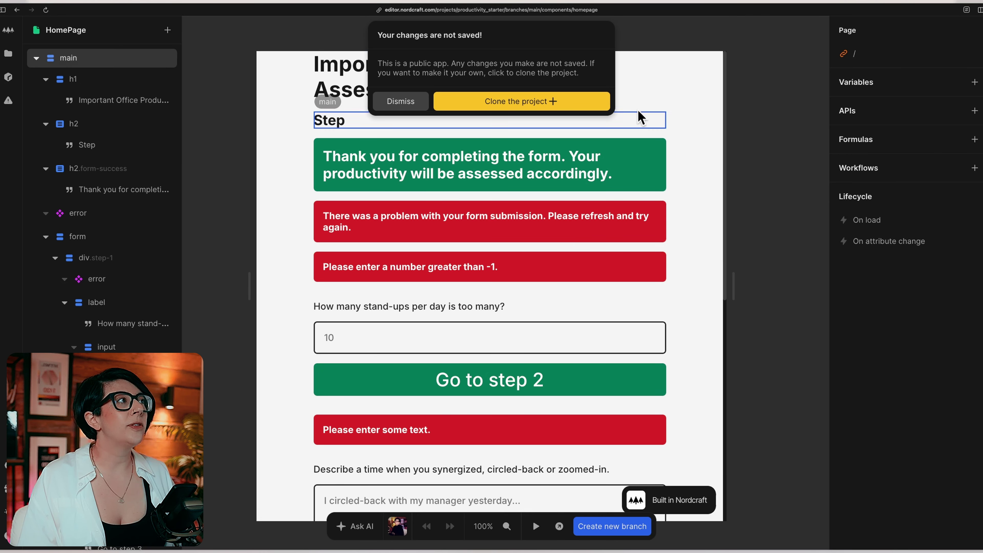
- Clone the starter project as a public project into the second listed organization
{"action": "left_click", "coordinate": [585, 107]}
{"action": "left_click", "coordinate": [529, 258]}
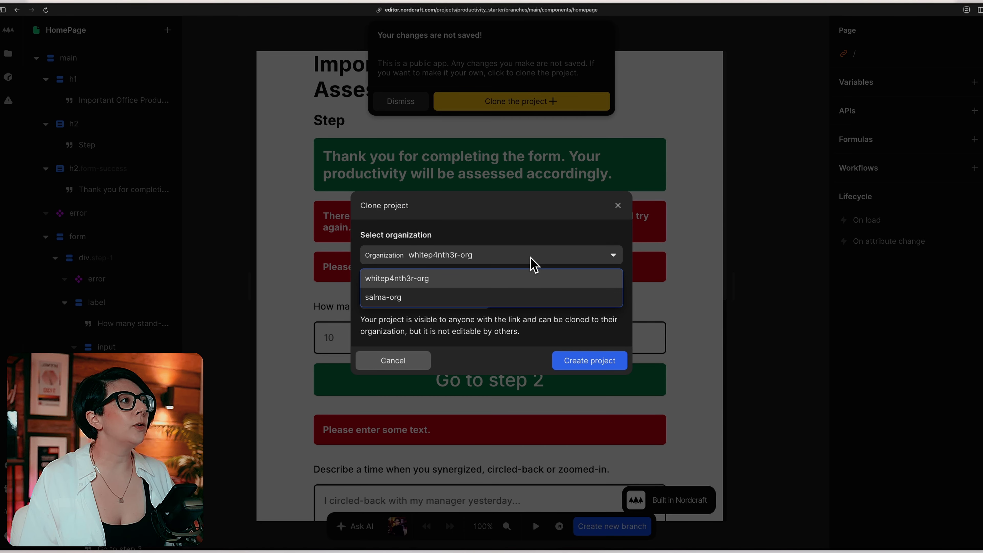
{"action": "left_click", "coordinate": [508, 299]}
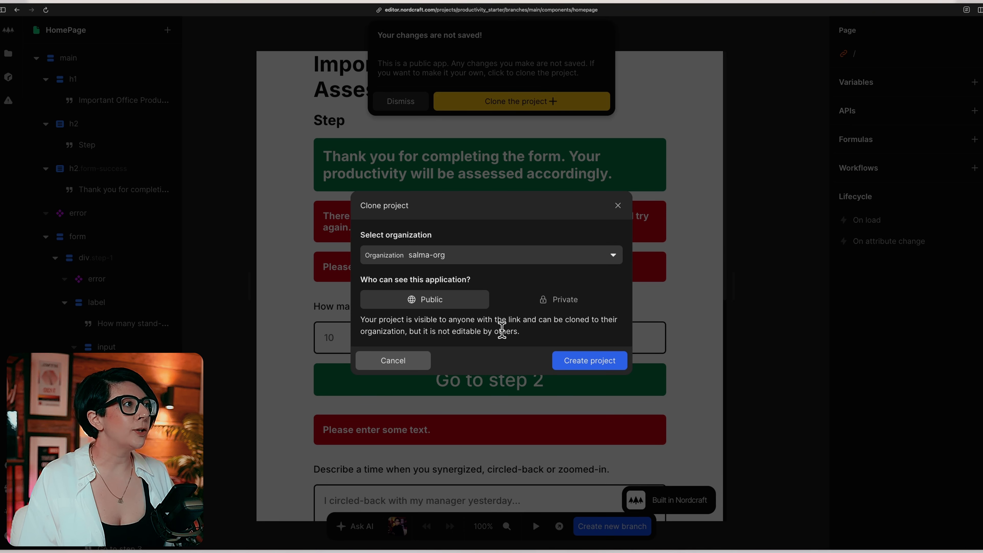
{"action": "left_click", "coordinate": [619, 364]}
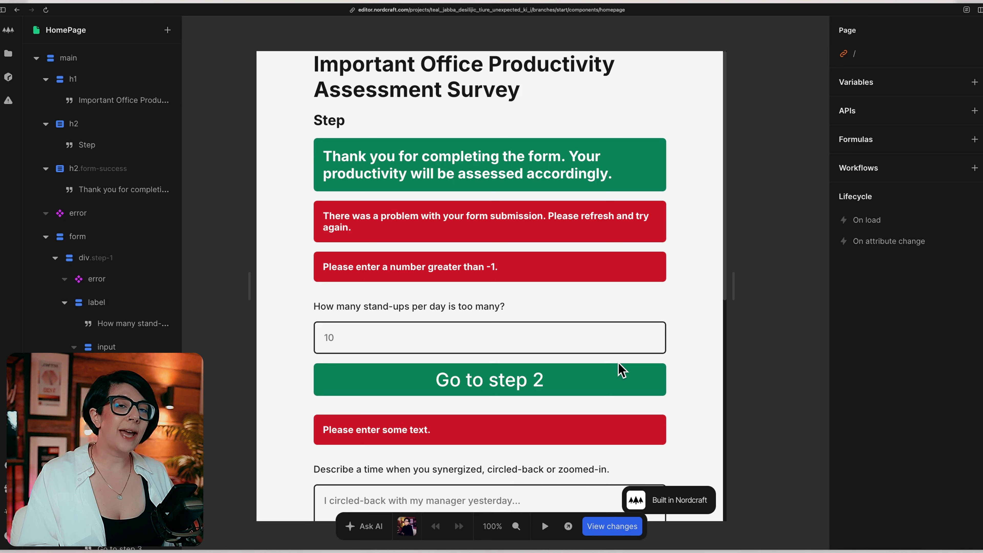
- Go to the cloned project's overview page and rename the project to "Productivity survey"
{"action": "left_click", "coordinate": [8, 31]}
{"action": "left_click", "coordinate": [60, 63]}
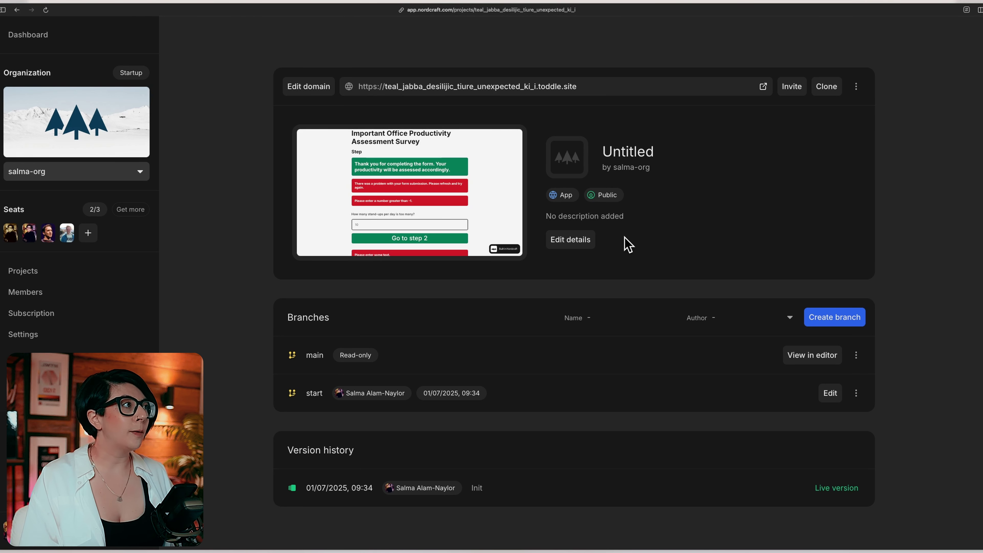
{"action": "left_click", "coordinate": [581, 248]}
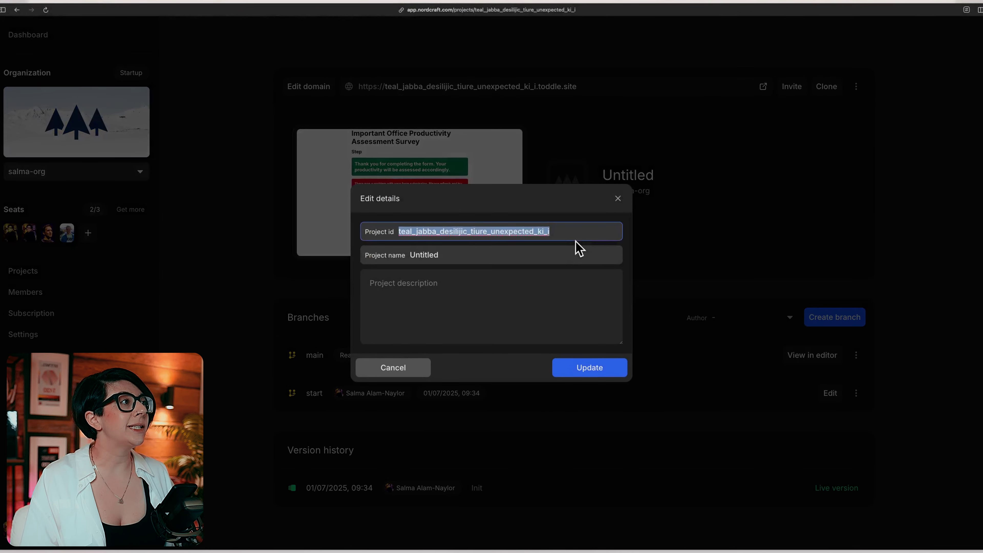
{"action": "key", "text": "Tab"}
{"action": "type", "text": "Produ"}
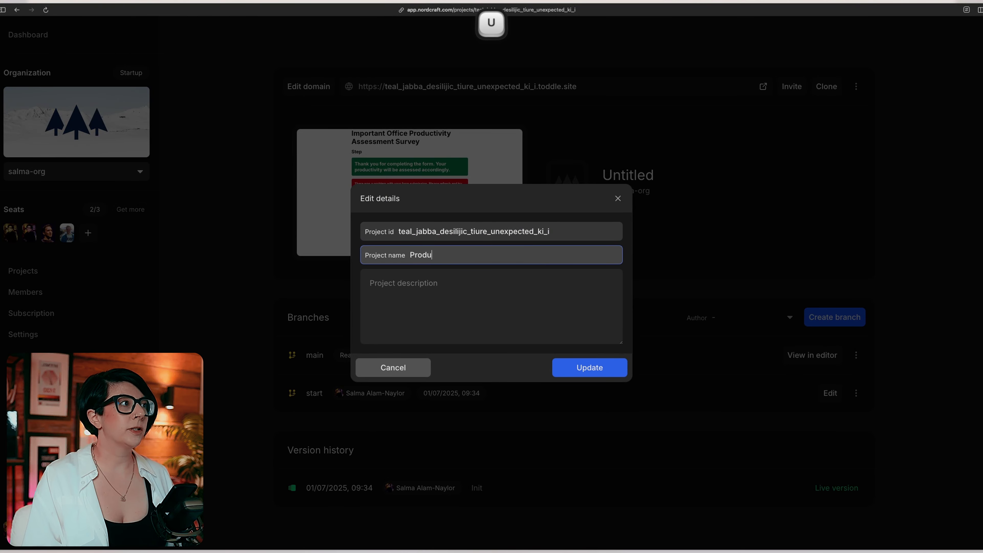
{"action": "type", "text": "ctivity survey"}
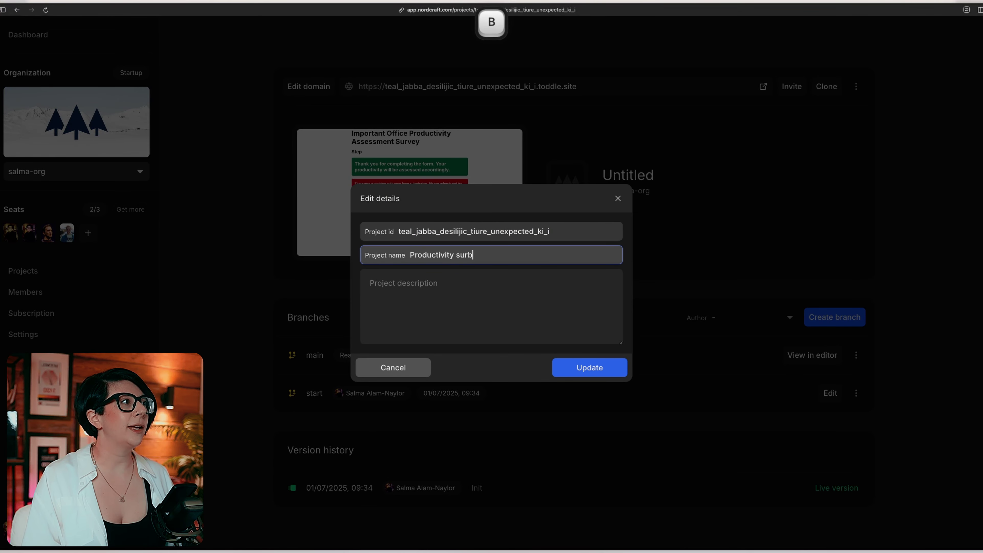
{"action": "key", "text": "Tab"}
{"action": "key", "text": "Tab"}
{"action": "key", "text": "Return"}
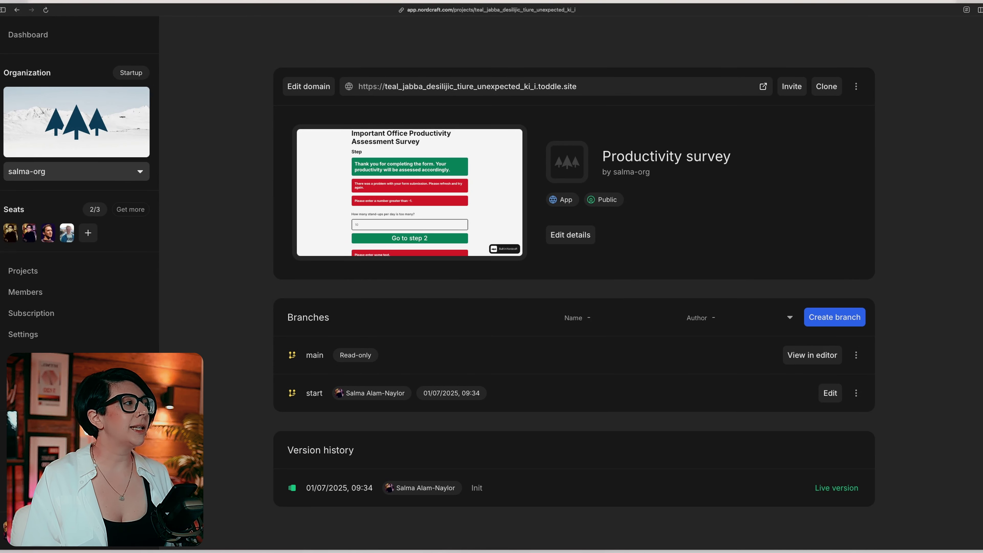
- Open the start branch in the editor and delete the built-in-norcraft component from the HomePage
{"action": "left_click", "coordinate": [830, 393]}
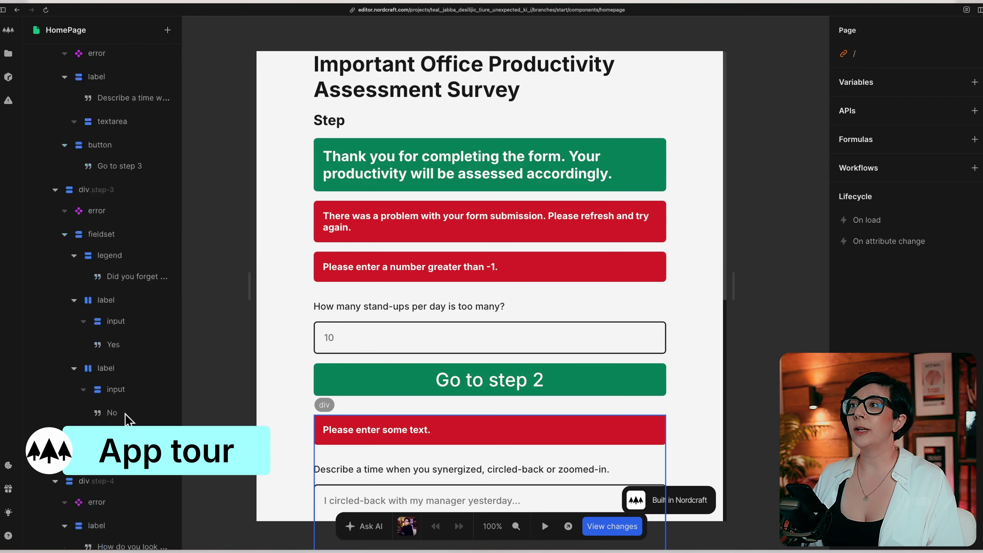
{"action": "scroll", "coordinate": [127, 420], "scroll_direction": "down", "scroll_amount": 8}
{"action": "left_click", "coordinate": [135, 538]}
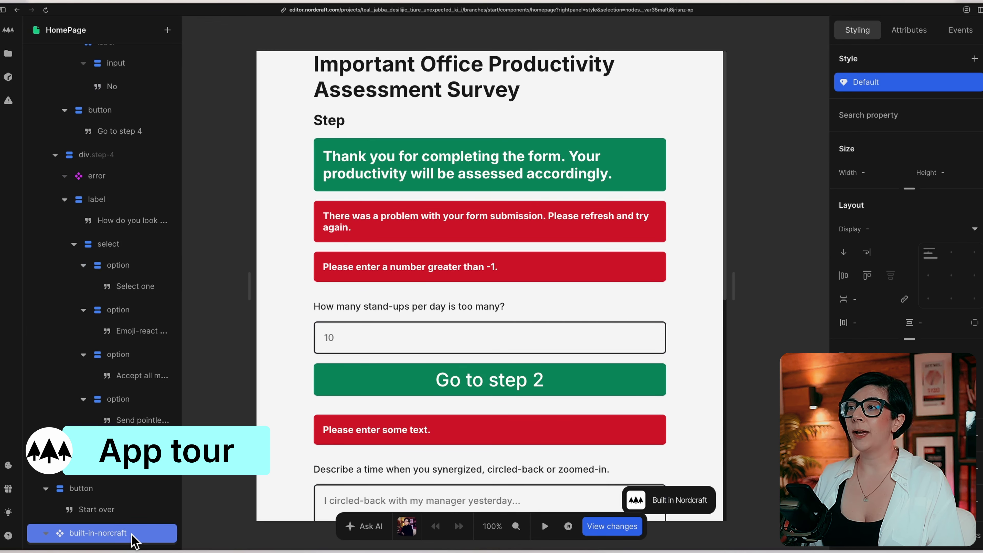
{"action": "key", "text": "Delete"}
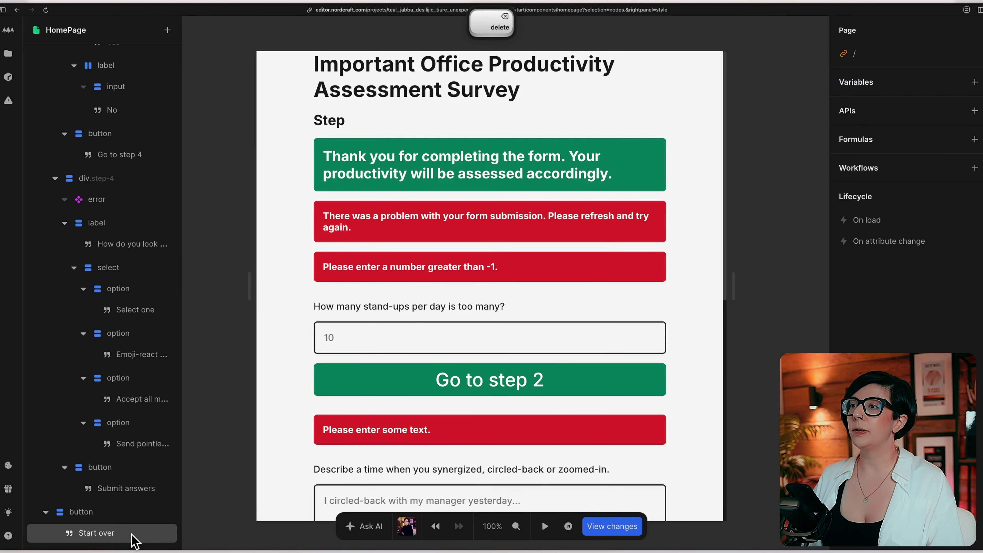
- Examine the HomePage's h1, step heading, form-success heading, error component and form in the element tree
{"action": "scroll", "coordinate": [127, 469], "scroll_direction": "up", "scroll_amount": 10}
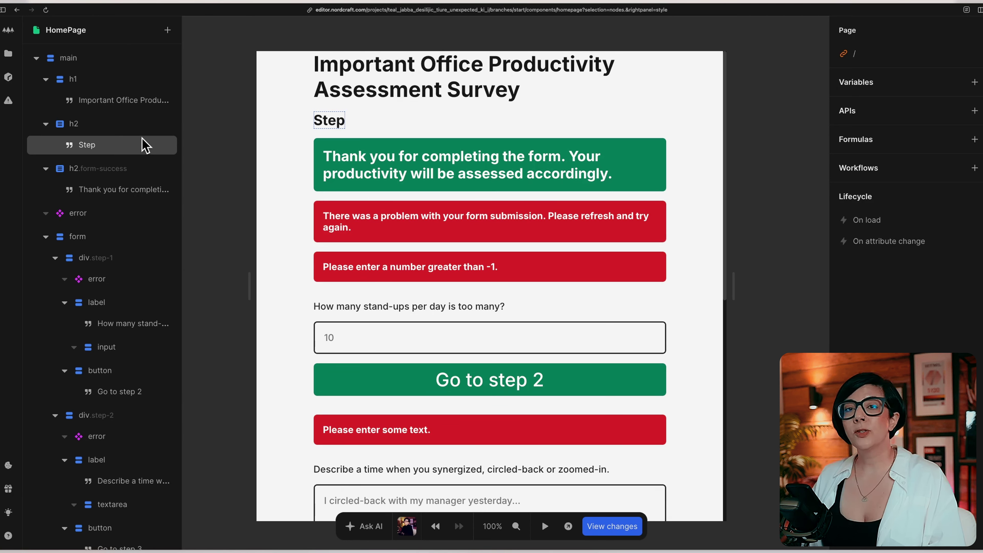
{"action": "left_click", "coordinate": [141, 82]}
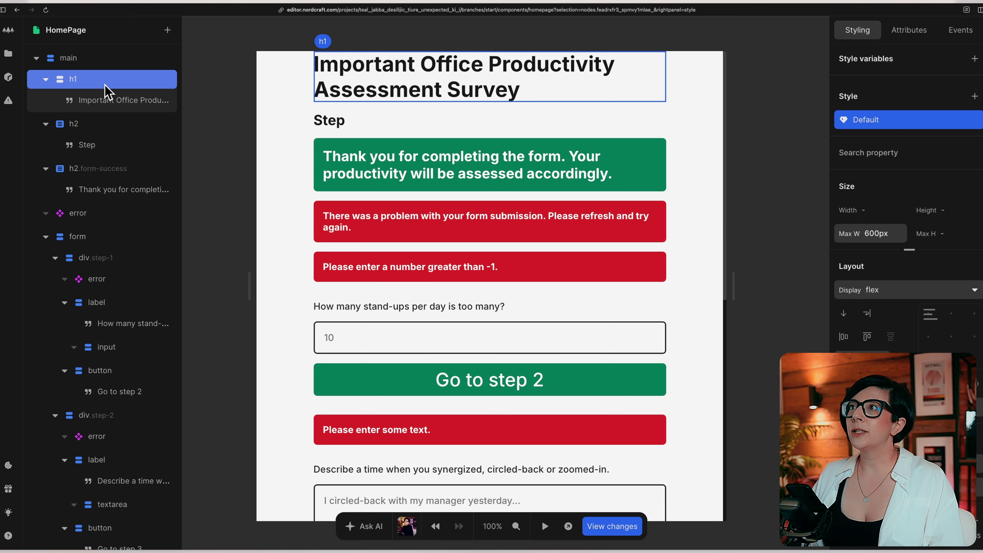
{"action": "left_click", "coordinate": [119, 126]}
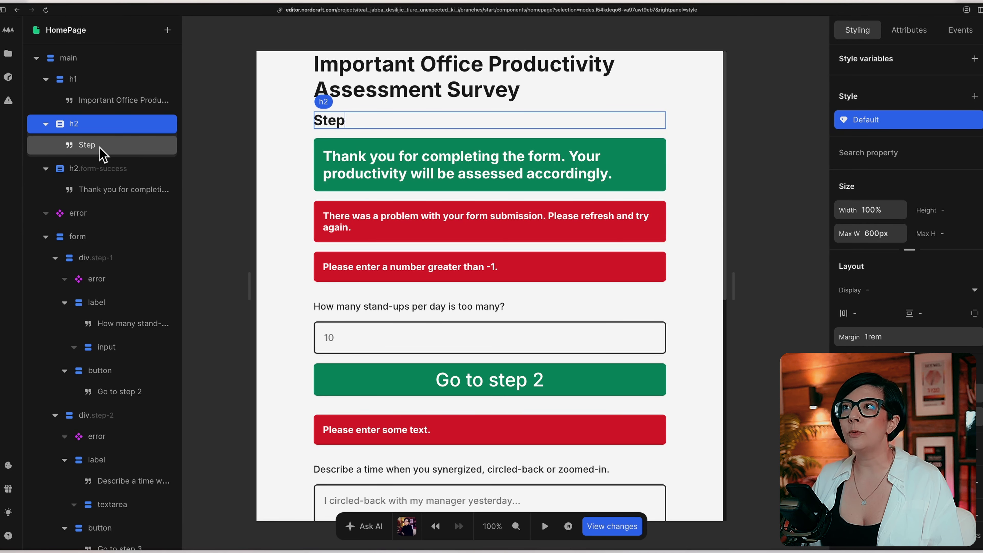
{"action": "left_click", "coordinate": [146, 171]}
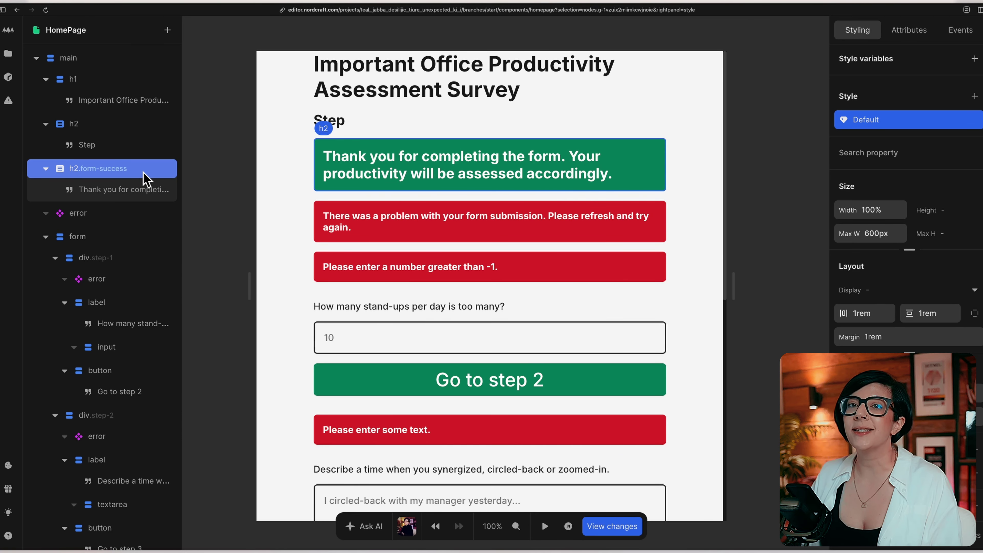
{"action": "left_click", "coordinate": [129, 217]}
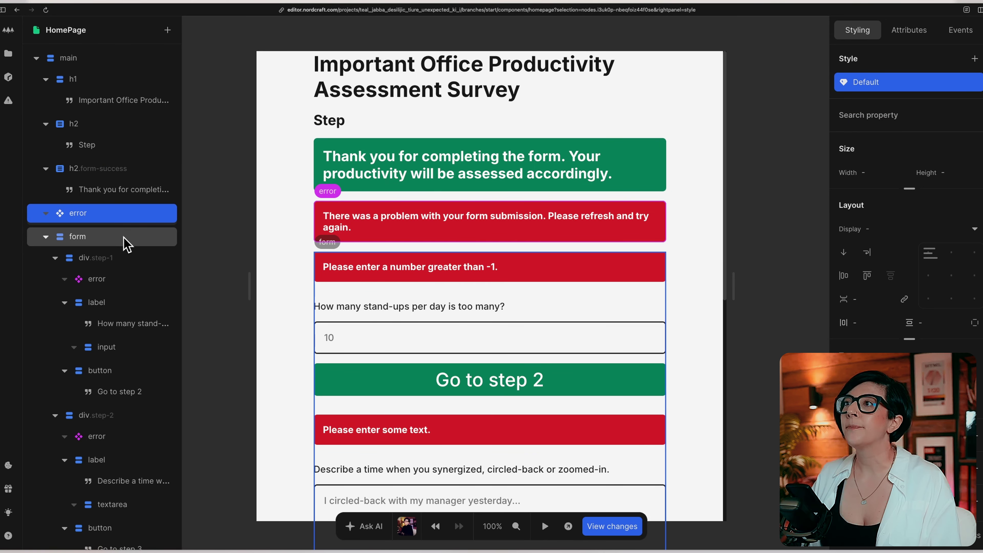
{"action": "left_click", "coordinate": [127, 245]}
{"action": "scroll", "coordinate": [127, 245], "scroll_direction": "down", "scroll_amount": 2}
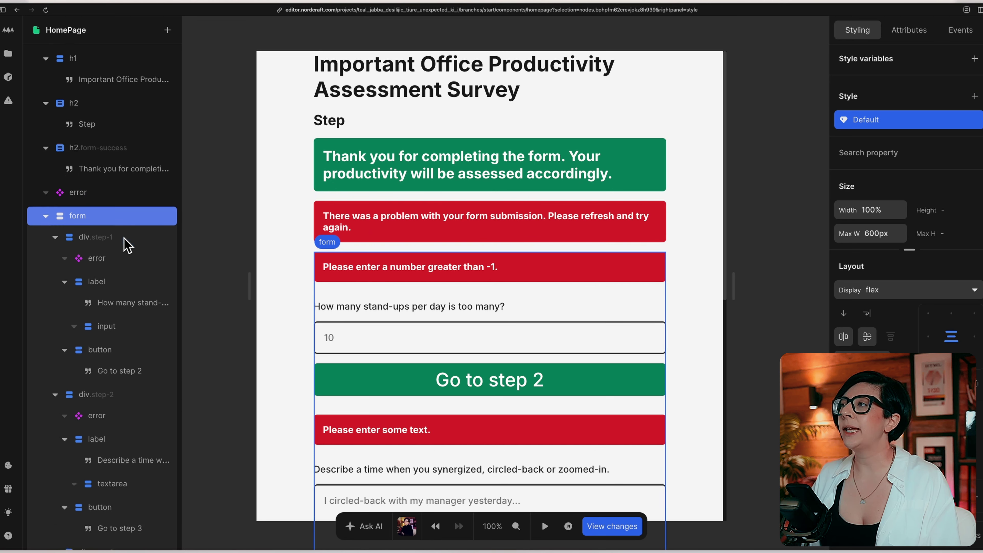
- Examine the step-1 error component and label, and review the attributes of its input, label and button
{"action": "left_click", "coordinate": [115, 210]}
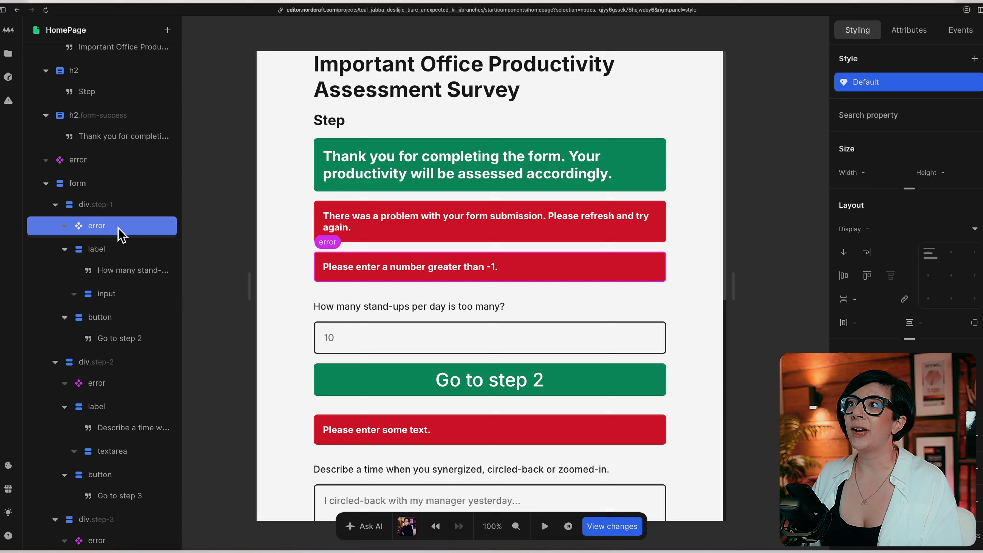
{"action": "left_click", "coordinate": [121, 251]}
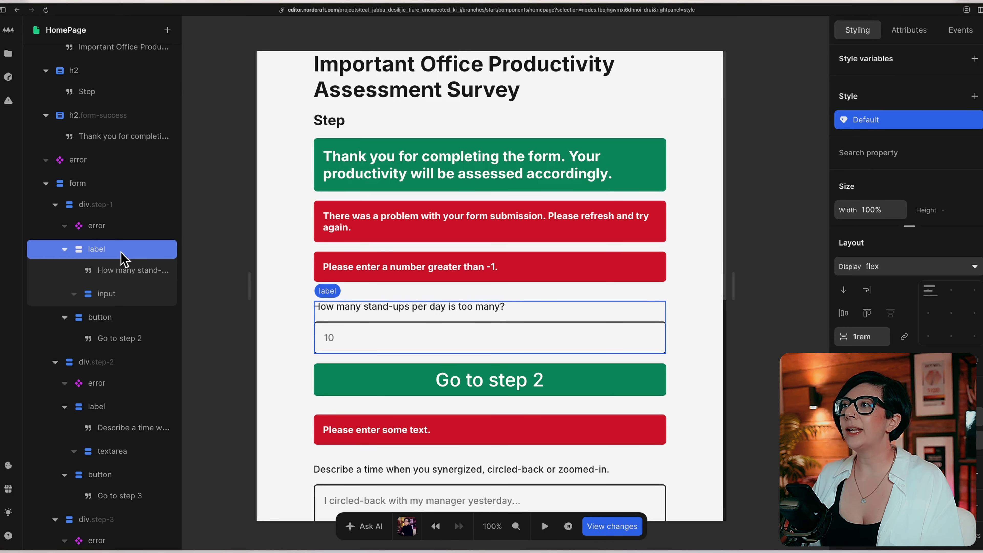
{"action": "left_click", "coordinate": [132, 293]}
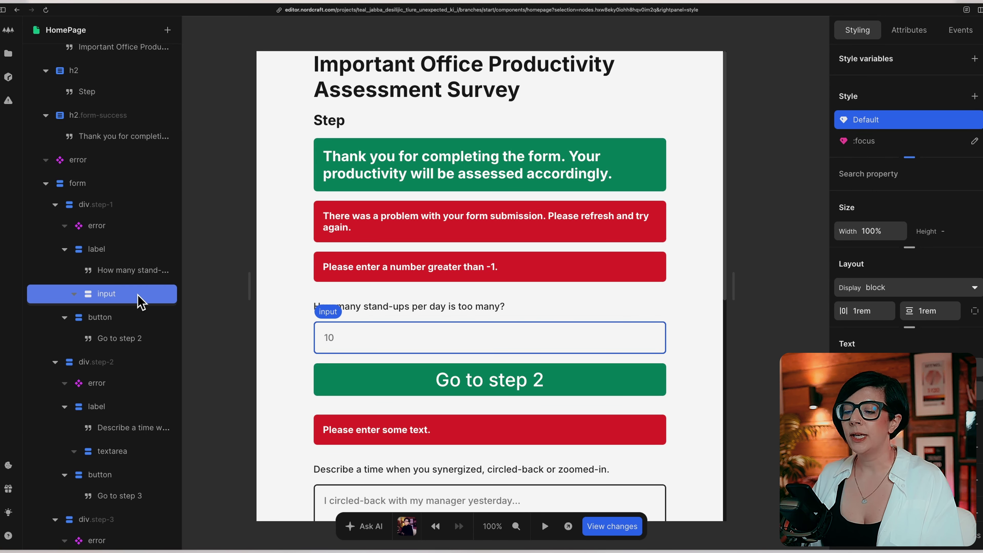
{"action": "key", "text": "a"}
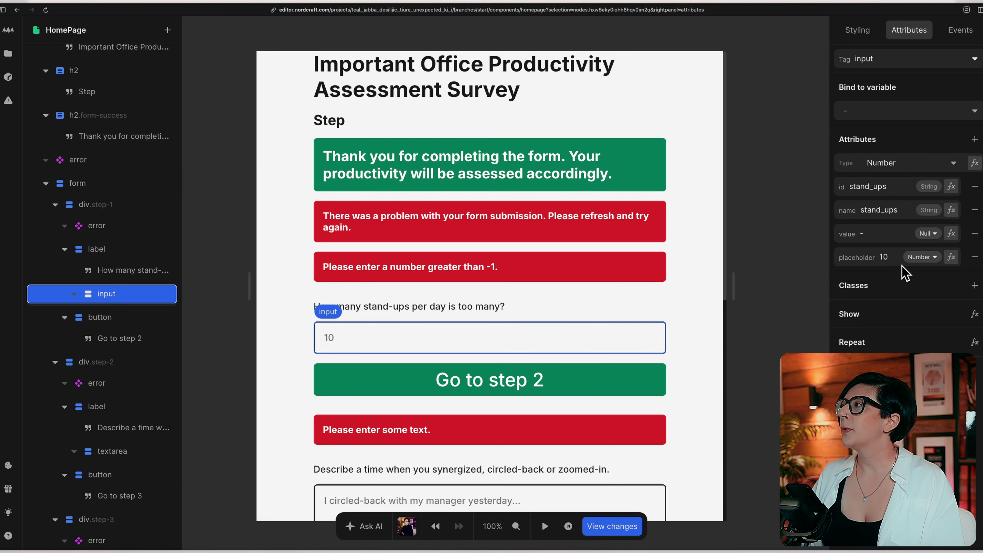
{"action": "left_click", "coordinate": [104, 249]}
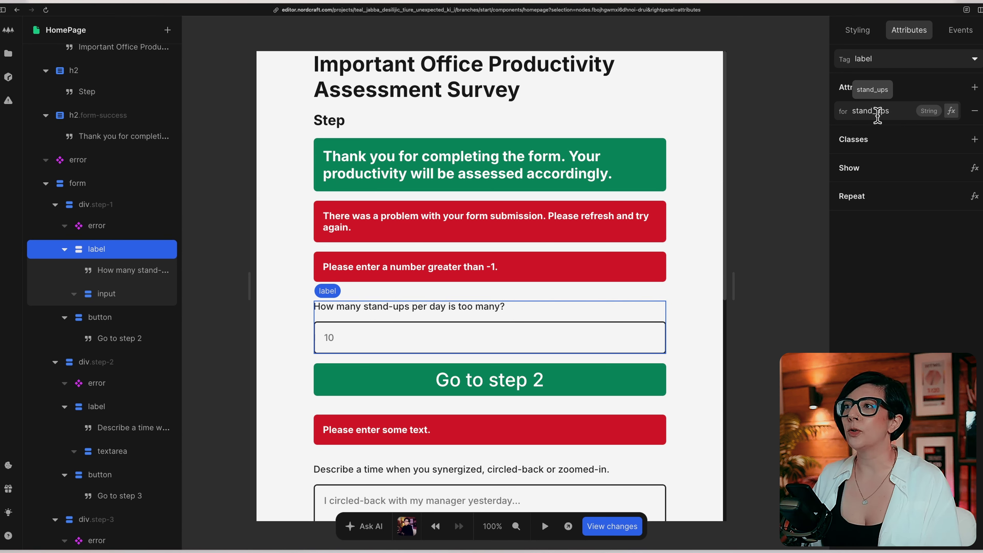
{"action": "left_click", "coordinate": [139, 319]}
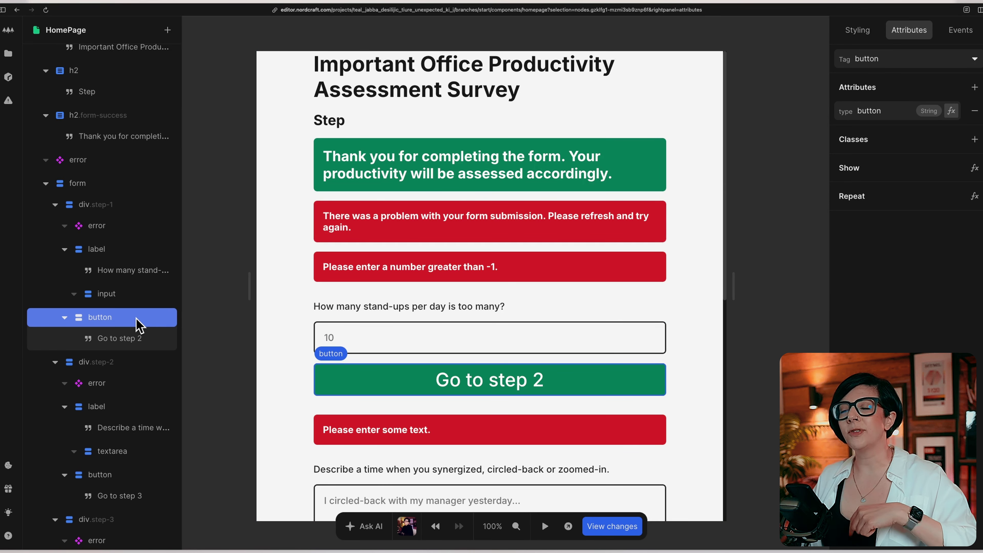
- Examine the step-2 div's error component and label, and review the attributes of its textarea and button
{"action": "scroll", "coordinate": [140, 320], "scroll_direction": "down", "scroll_amount": 5}
{"action": "left_click", "coordinate": [118, 185]}
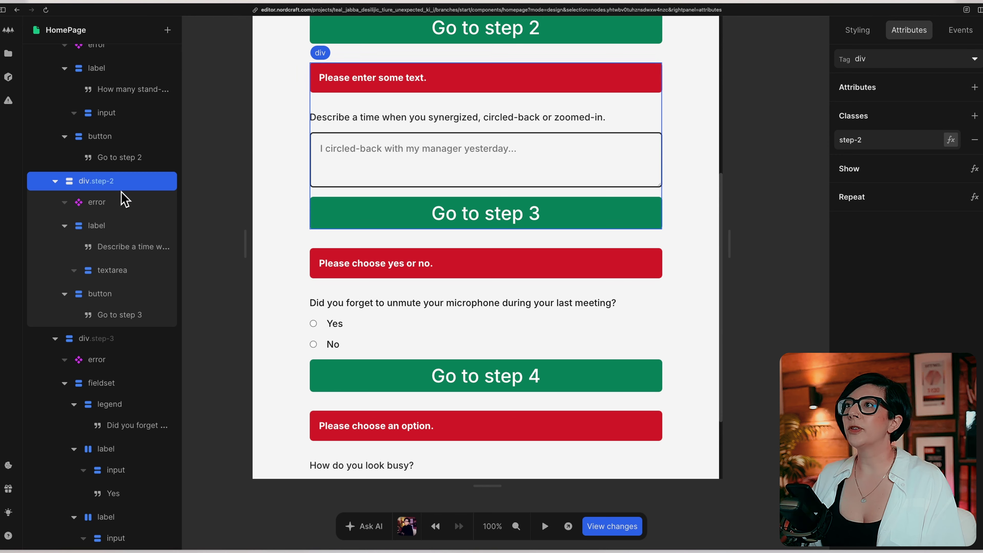
{"action": "left_click", "coordinate": [122, 203]}
{"action": "left_click", "coordinate": [119, 229]}
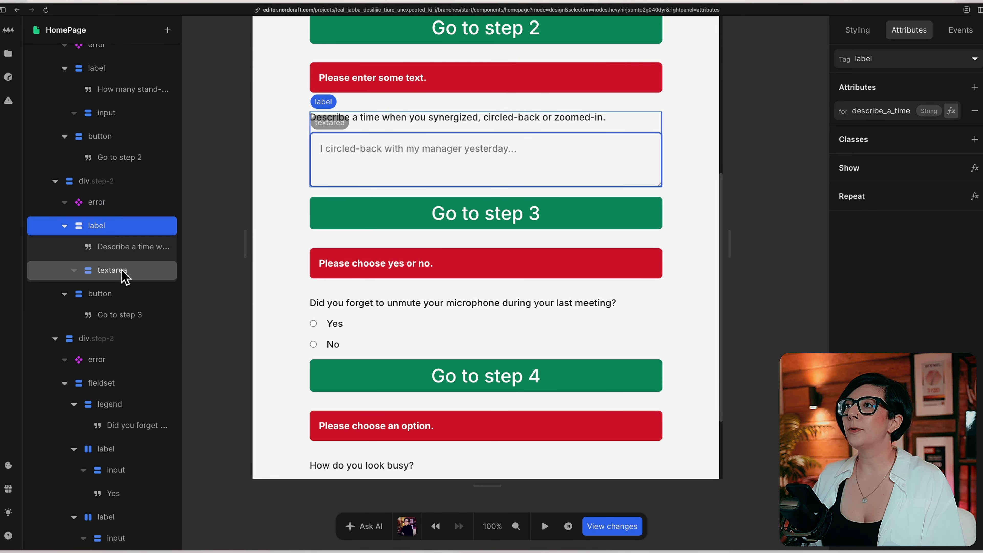
{"action": "left_click", "coordinate": [136, 280]}
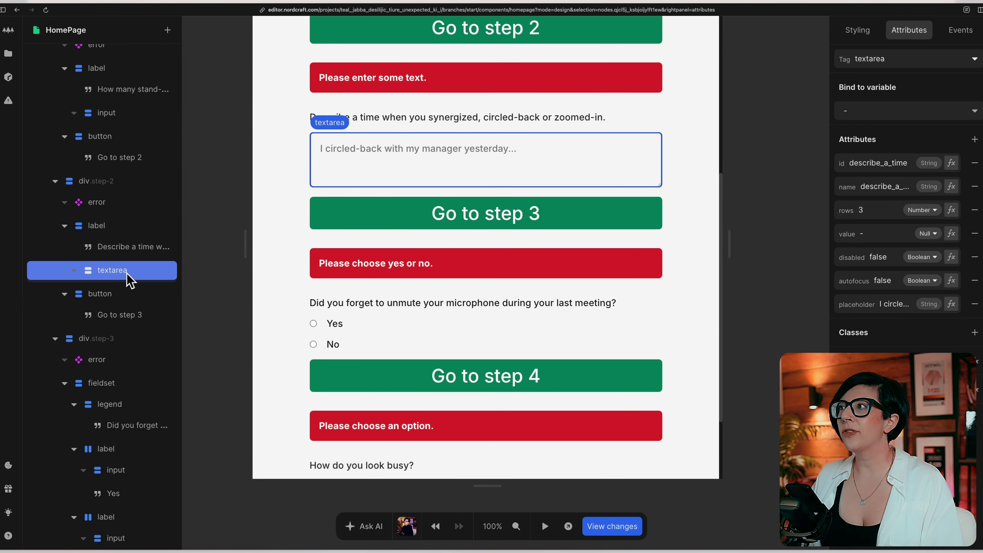
{"action": "left_click", "coordinate": [131, 302]}
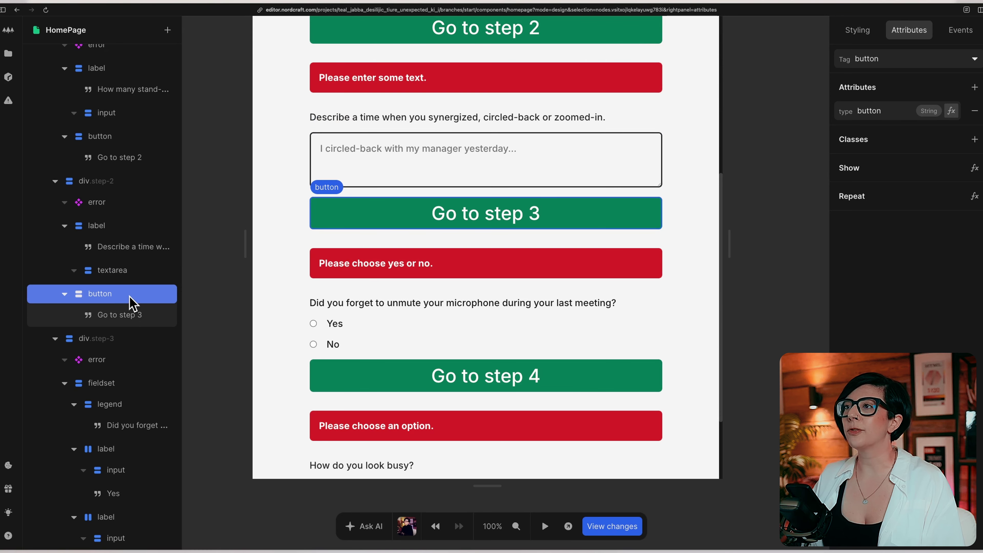
- Examine the step-3 div's error component, fieldset and legend, and review the attributes of its button
{"action": "scroll", "coordinate": [131, 300], "scroll_direction": "down", "scroll_amount": 1}
{"action": "left_click", "coordinate": [138, 288]}
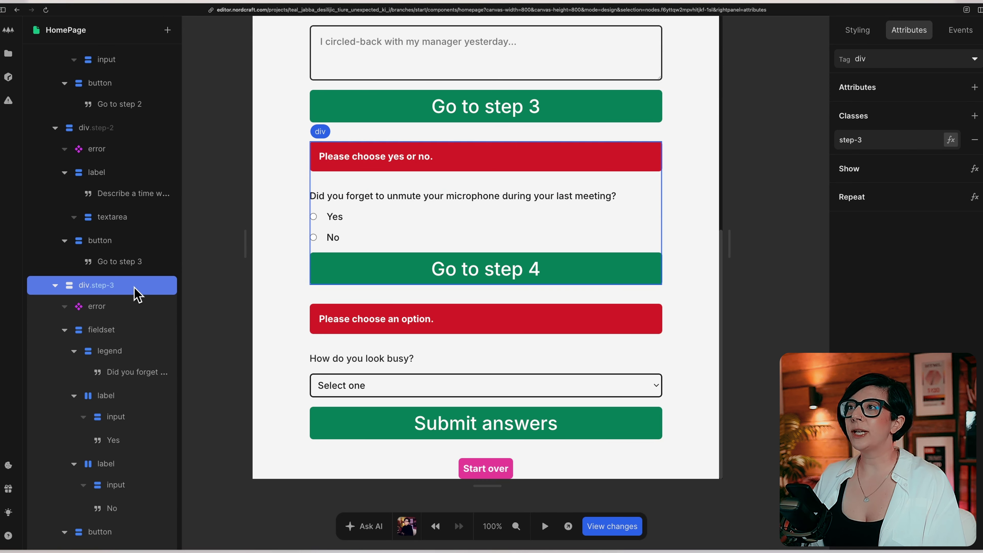
{"action": "left_click", "coordinate": [115, 312]}
{"action": "scroll", "coordinate": [117, 316], "scroll_direction": "down", "scroll_amount": 1}
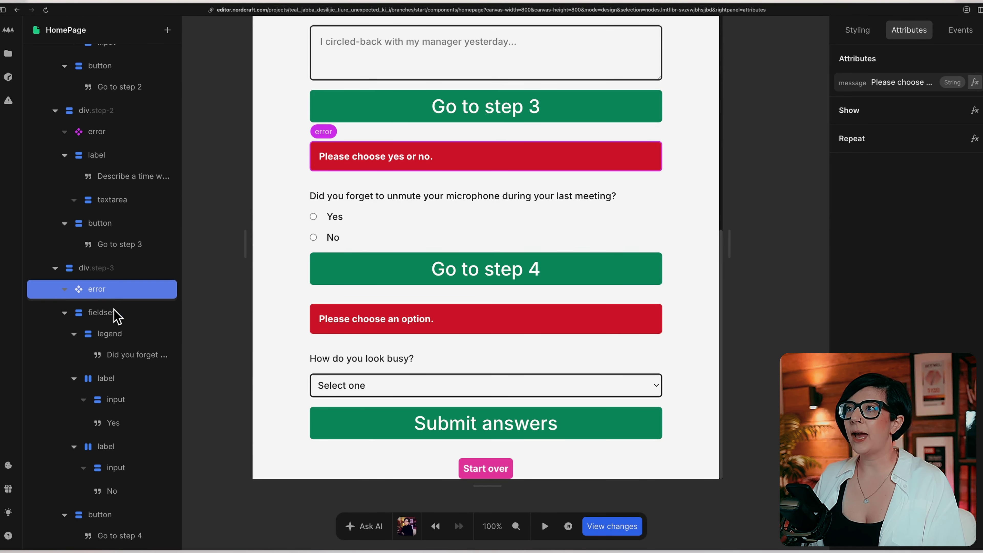
{"action": "left_click", "coordinate": [116, 314]}
{"action": "scroll", "coordinate": [132, 310], "scroll_direction": "down", "scroll_amount": 3}
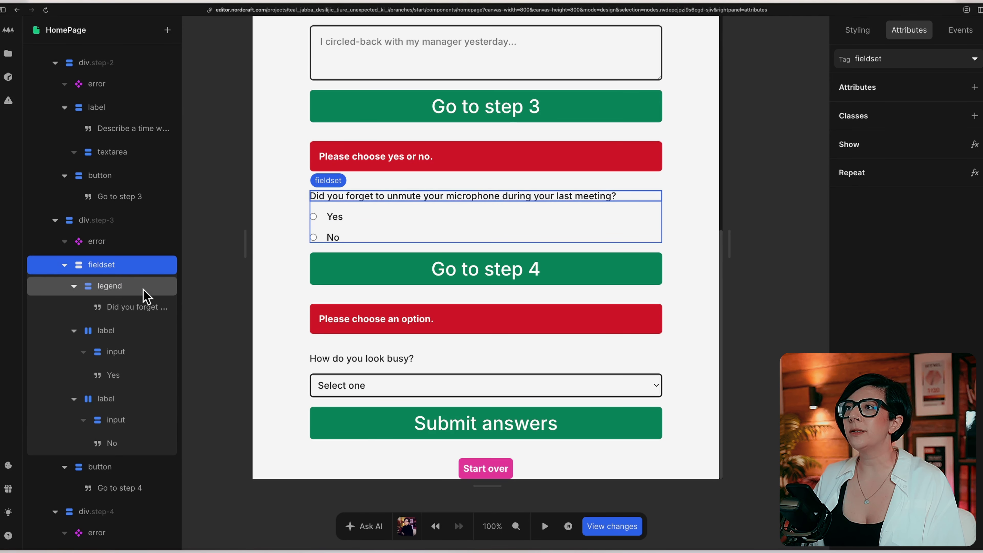
{"action": "left_click", "coordinate": [131, 288]}
{"action": "scroll", "coordinate": [131, 291], "scroll_direction": "down", "scroll_amount": 10}
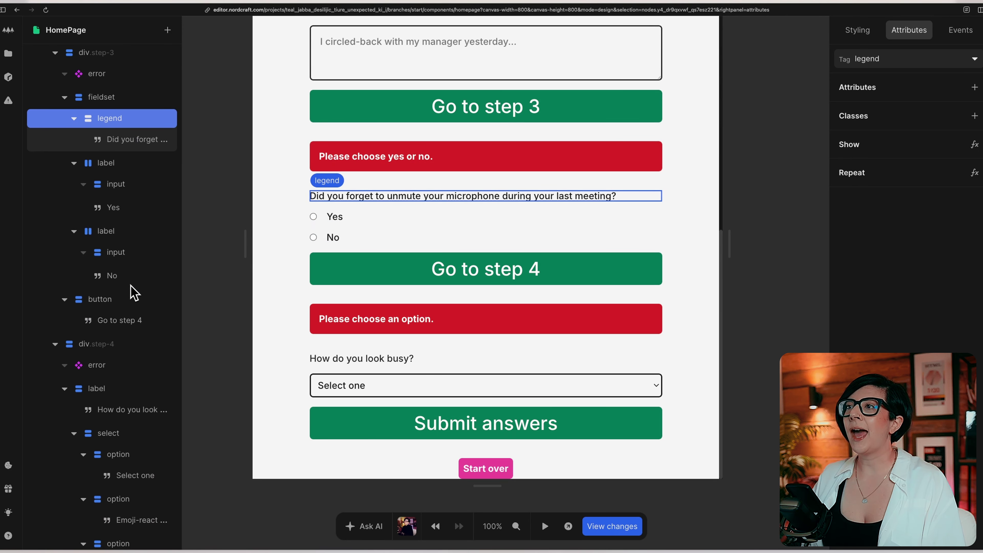
{"action": "scroll", "coordinate": [134, 292], "scroll_direction": "down", "scroll_amount": 1}
{"action": "left_click", "coordinate": [112, 280]}
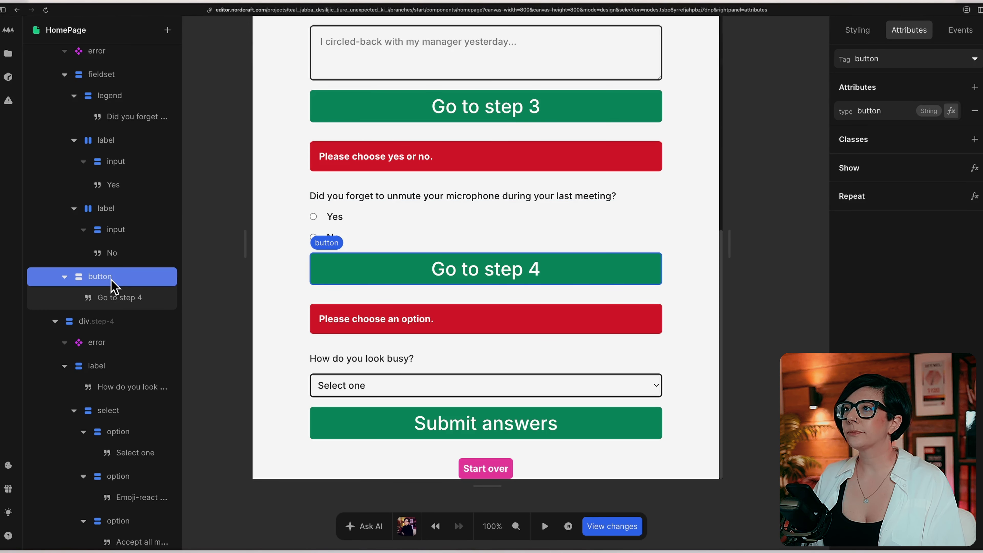
- Examine the step-4 div and its nested error component, label, select options and submit button in the element tree
{"action": "scroll", "coordinate": [132, 273], "scroll_direction": "down", "scroll_amount": 3}
{"action": "left_click", "coordinate": [135, 265]}
{"action": "scroll", "coordinate": [135, 262], "scroll_direction": "down", "scroll_amount": 3}
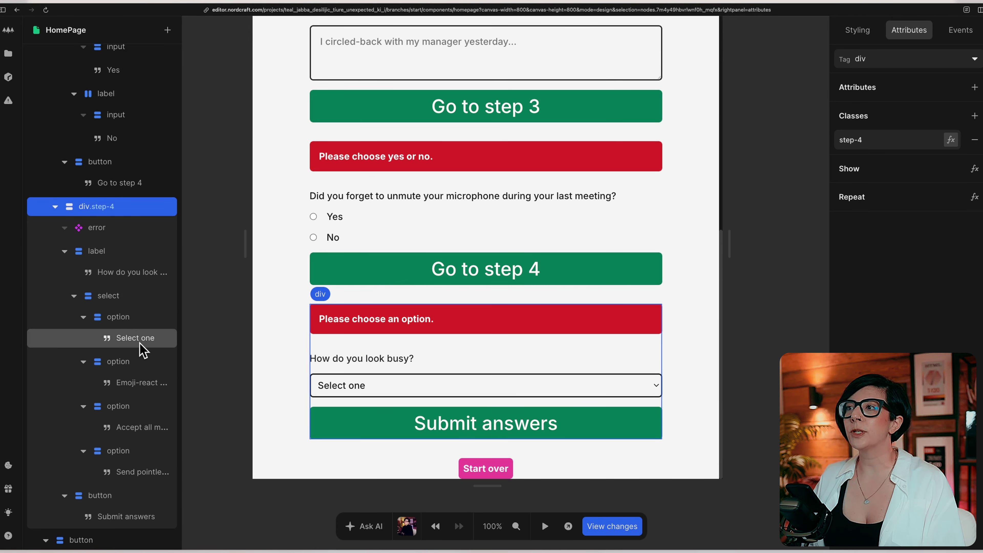
{"action": "scroll", "coordinate": [154, 350], "scroll_direction": "down", "scroll_amount": 1}
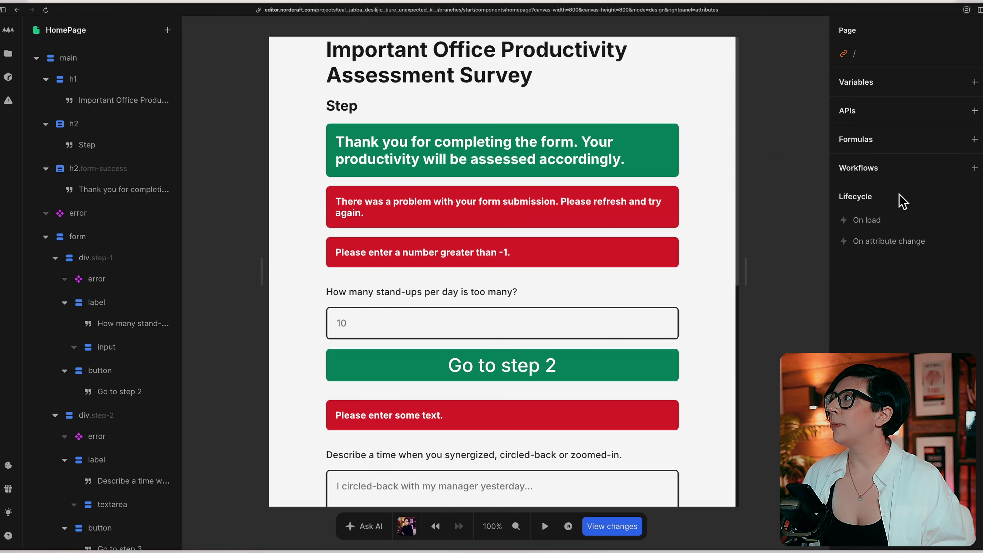
- Add a HomePage variable named form_error with the initial value false
{"action": "left_click", "coordinate": [974, 83]}
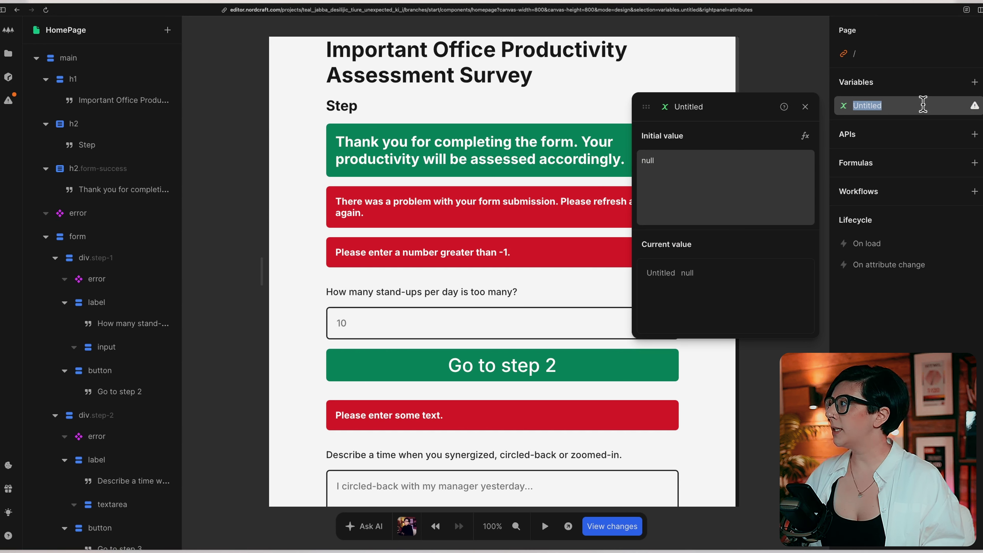
{"action": "type", "text": "form_error"}
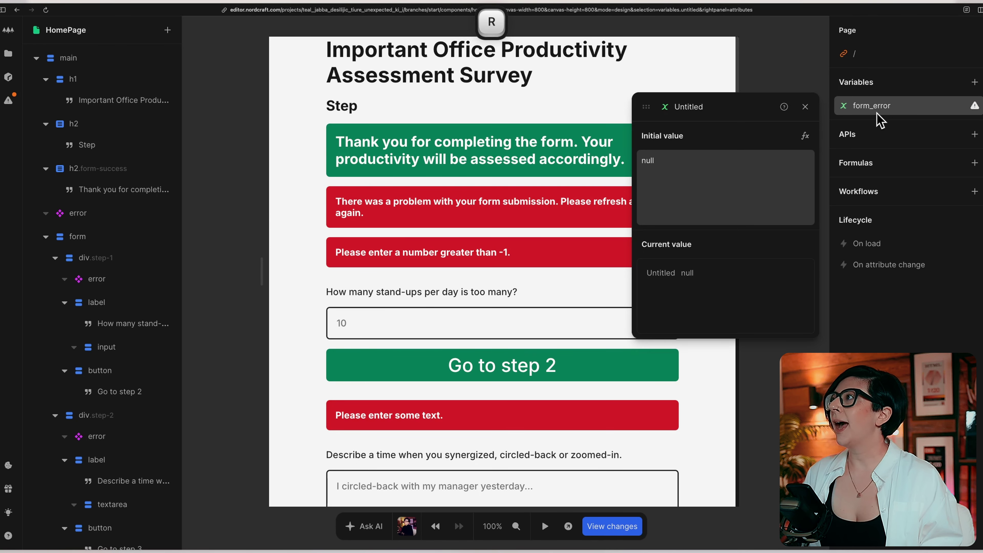
{"action": "left_click", "coordinate": [755, 169]}
{"action": "key", "text": "super+a"}
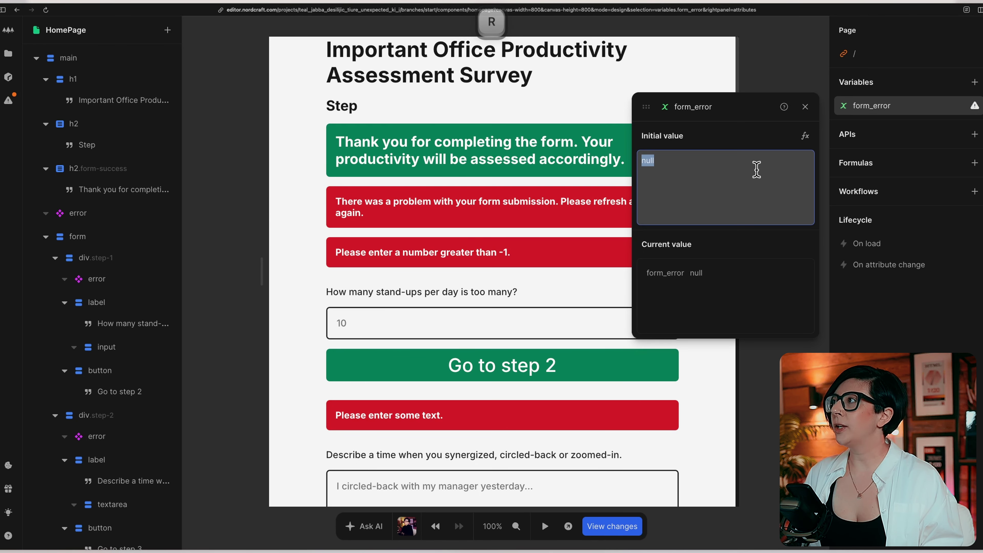
{"action": "type", "text": "false"}
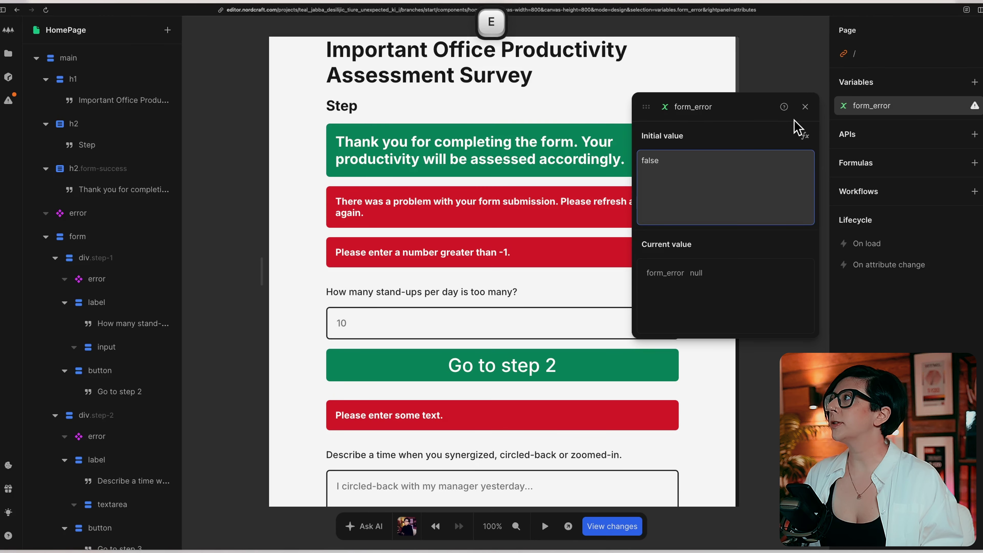
- Add a HomePage variable named form_success with the initial value false
{"action": "left_click", "coordinate": [975, 83]}
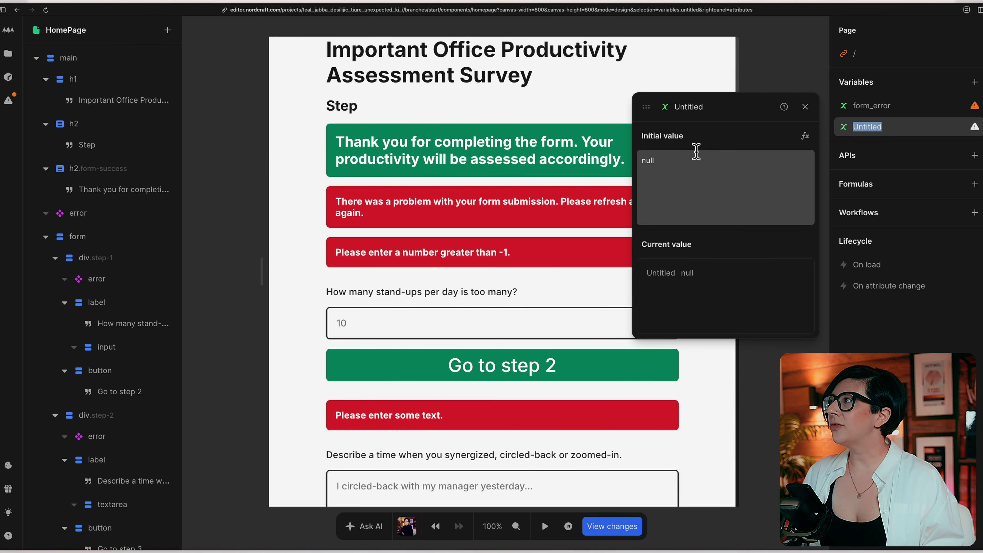
{"action": "type", "text": "for"}
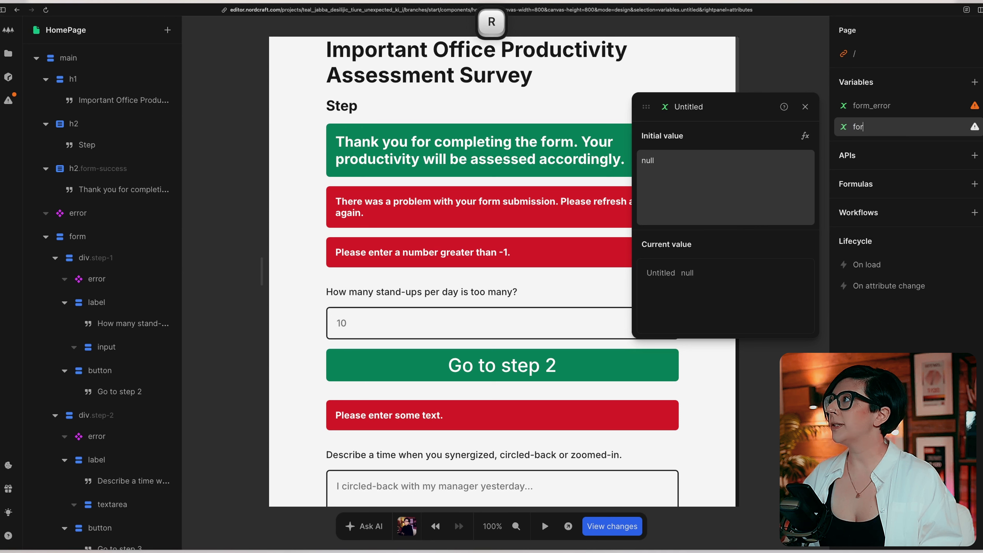
{"action": "type", "text": "m_success"}
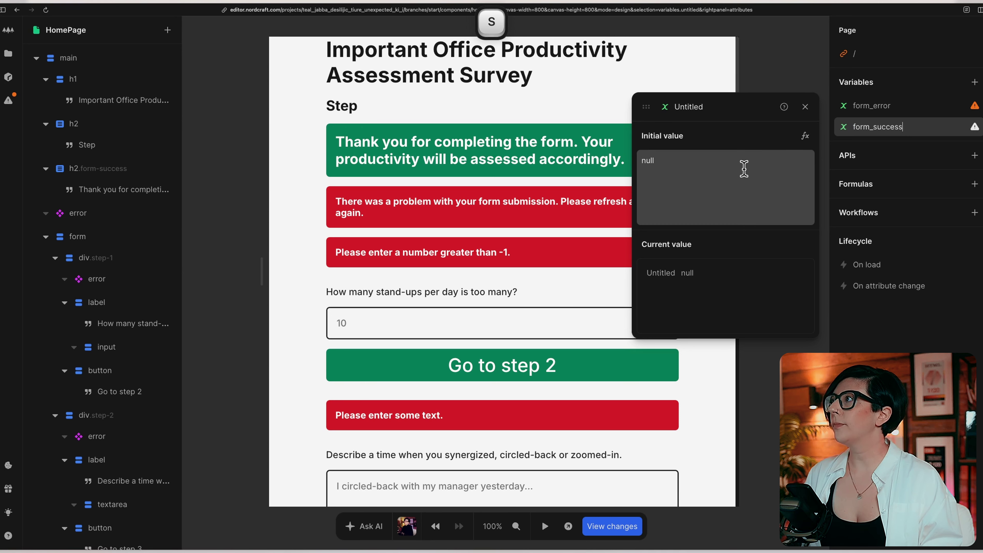
{"action": "left_click", "coordinate": [726, 169]}
{"action": "type", "text": "false"}
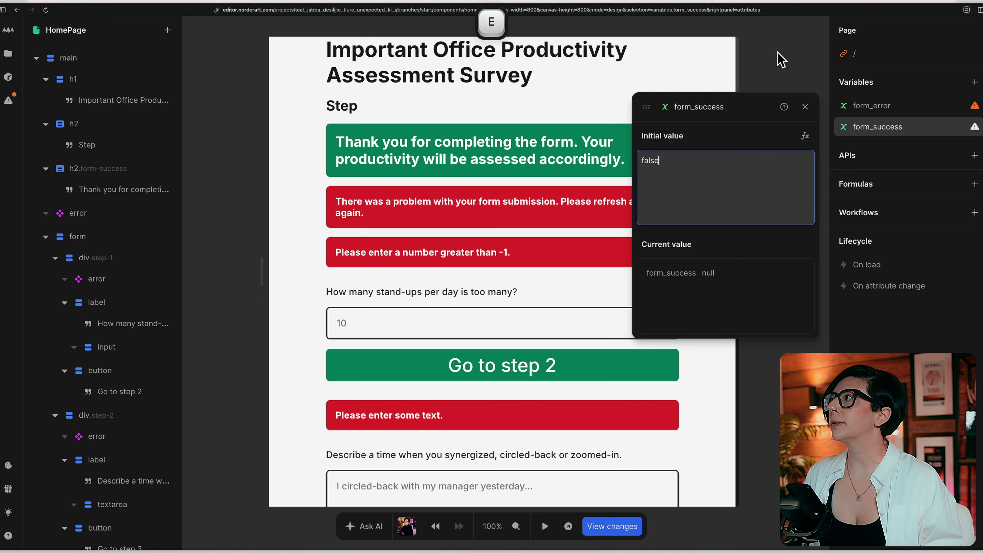
- Set the form-success heading's Show formula to the form_success variable, and select the form-level error component above the form
{"action": "left_click", "coordinate": [108, 169]}
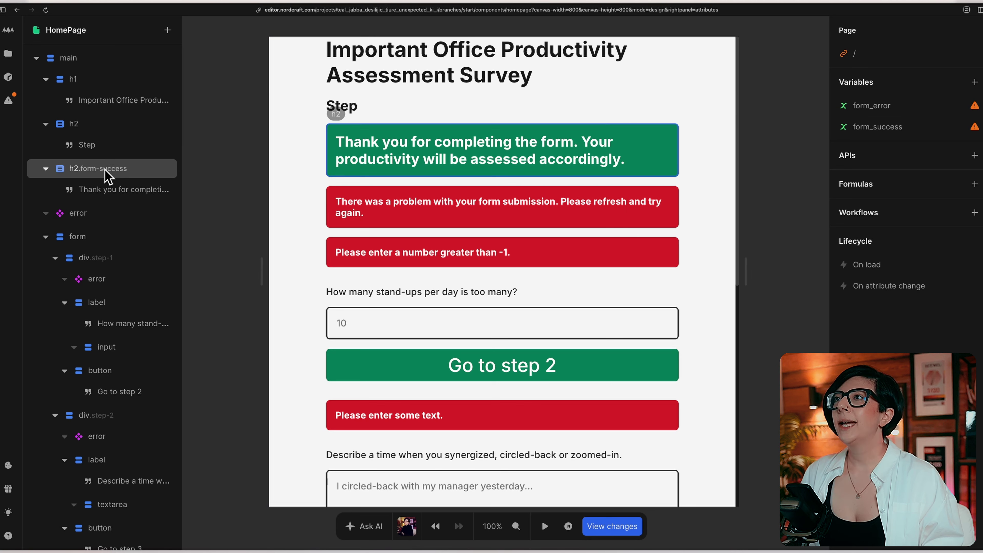
{"action": "left_click", "coordinate": [139, 172]}
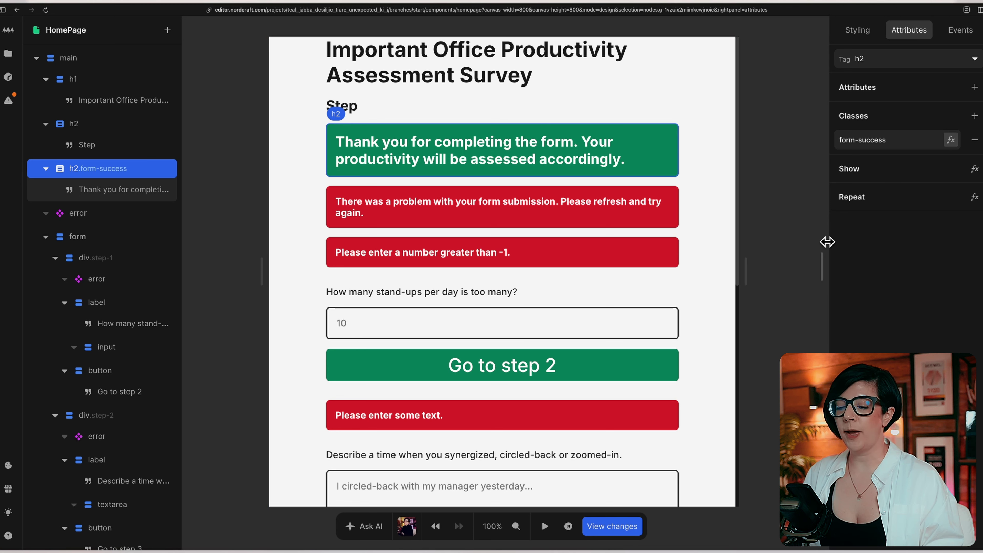
{"action": "key", "text": "a"}
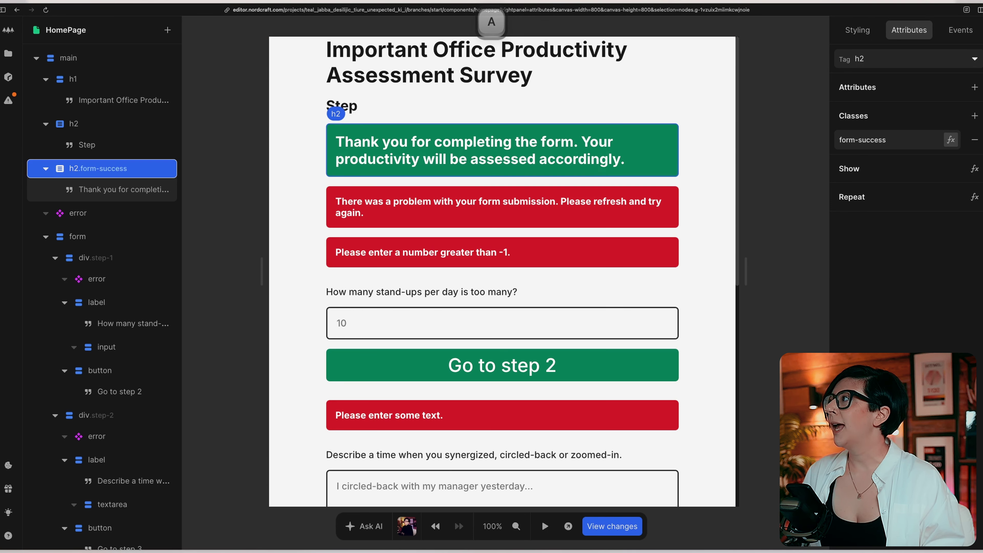
{"action": "left_click", "coordinate": [975, 171]}
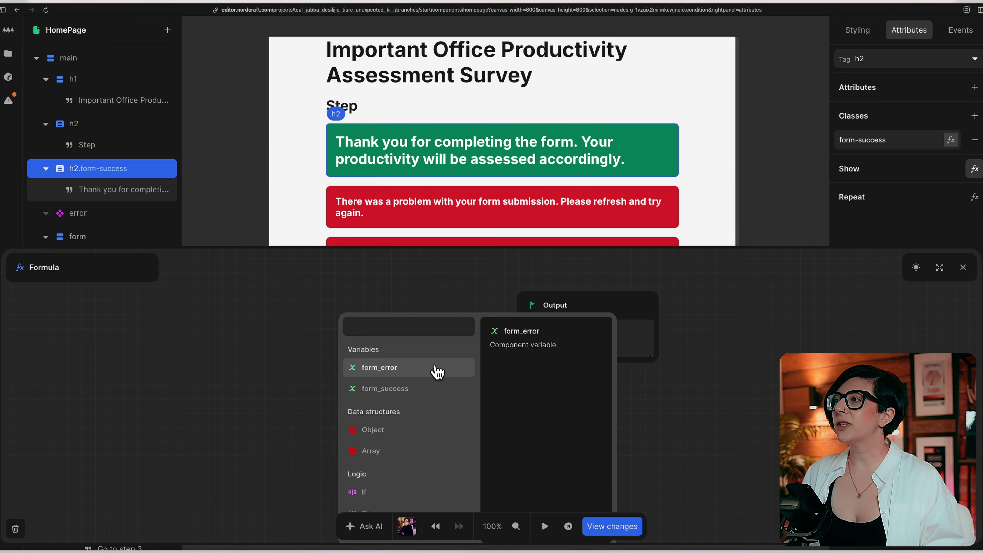
{"action": "left_click", "coordinate": [424, 394]}
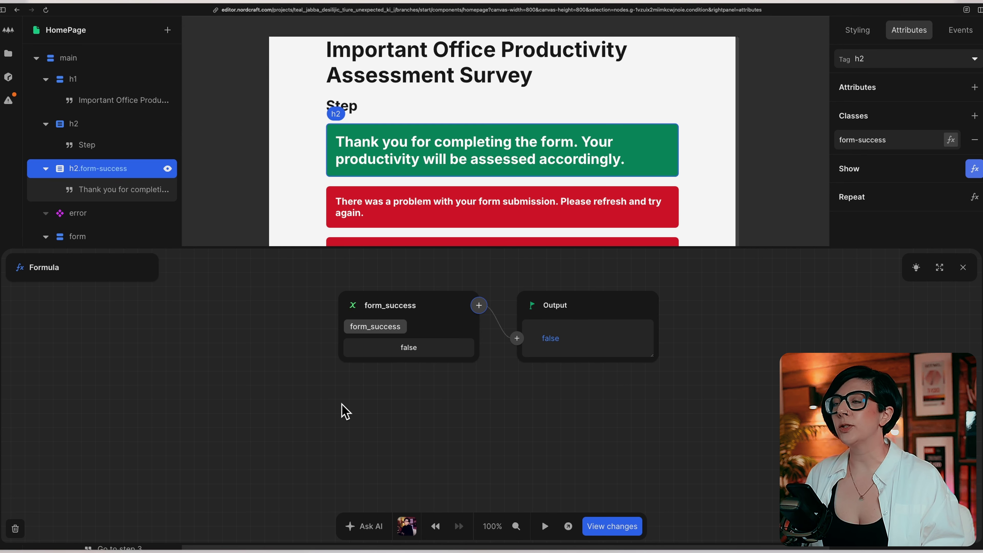
{"action": "left_click", "coordinate": [963, 267]}
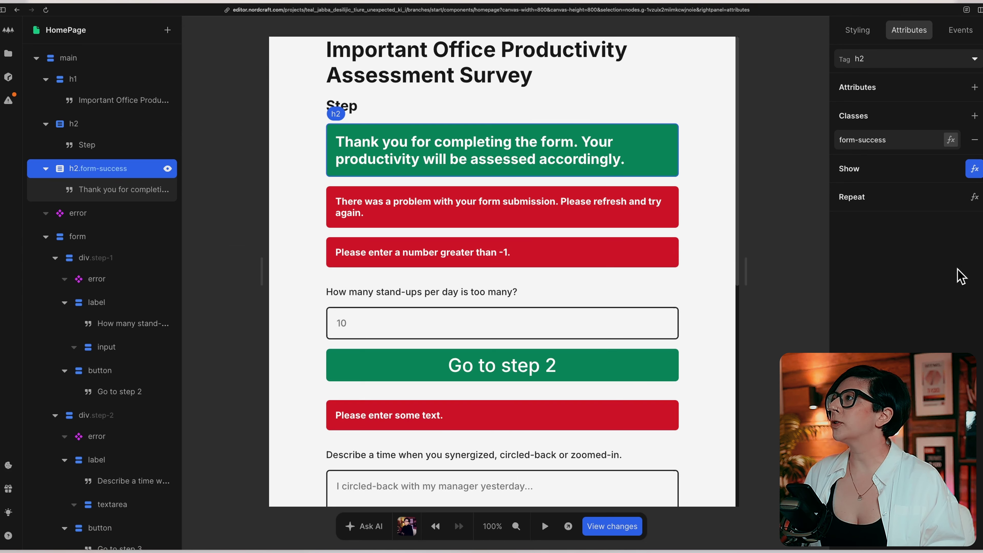
{"action": "left_click", "coordinate": [785, 288]}
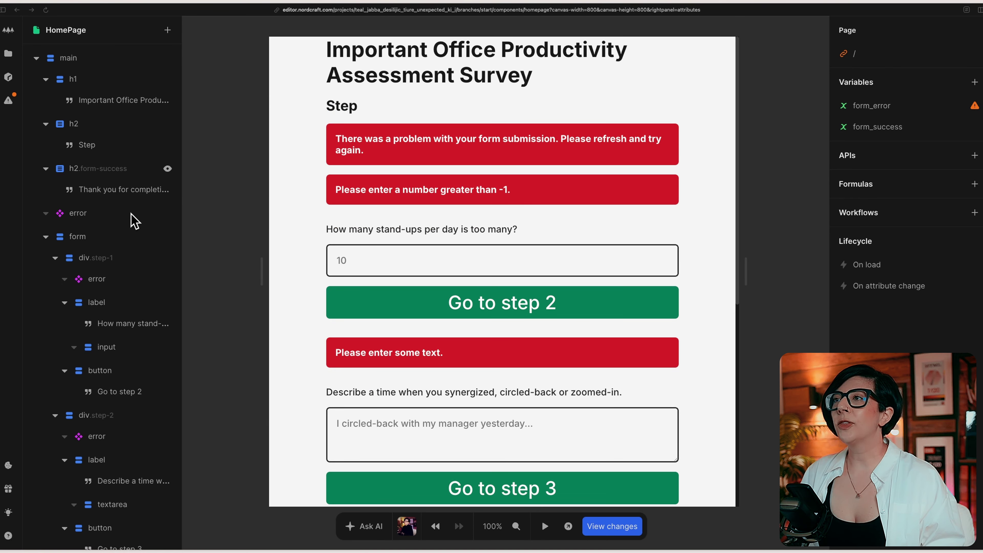
{"action": "left_click", "coordinate": [117, 216]}
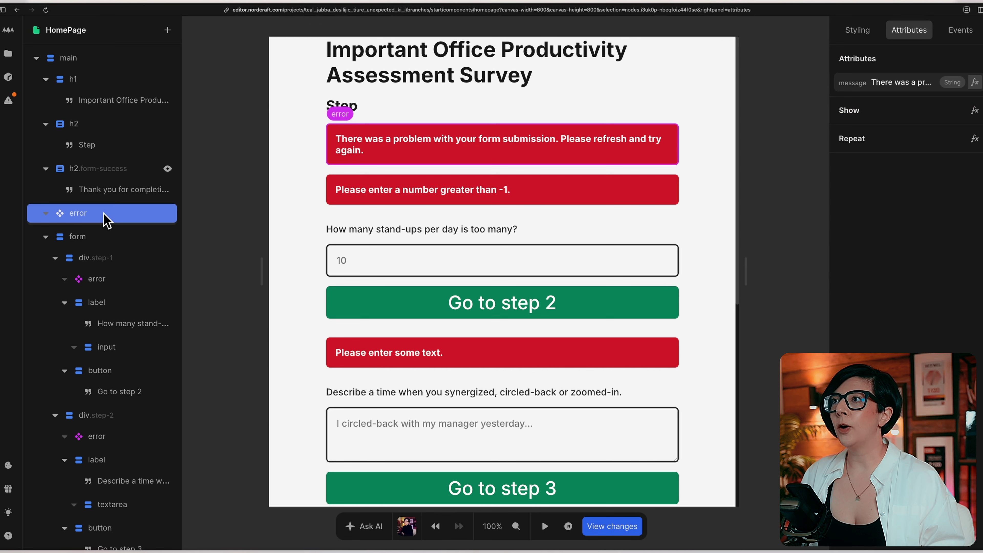
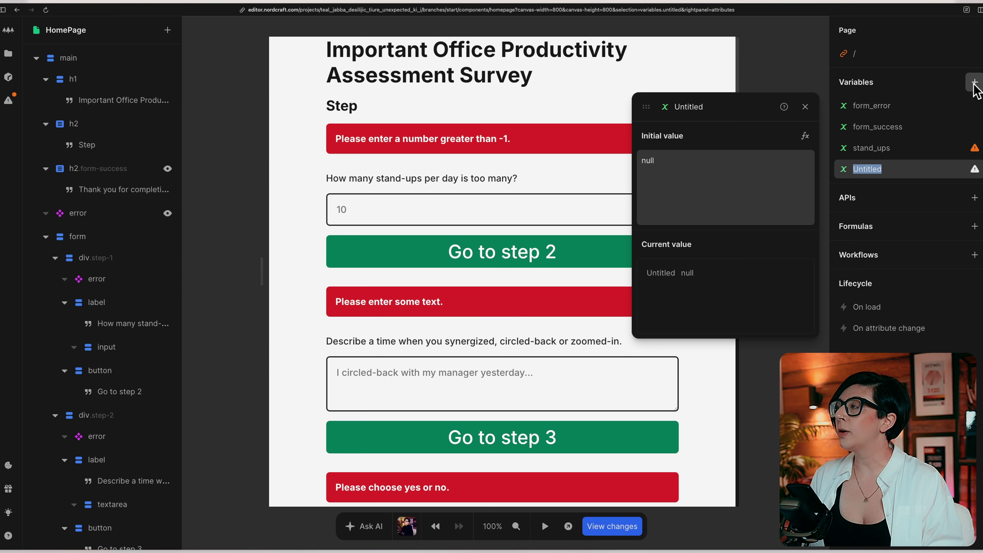
- Name the new untitled variable describe_a_time and set its initial value to an empty string ("")
{"action": "type", "text": "describe"}
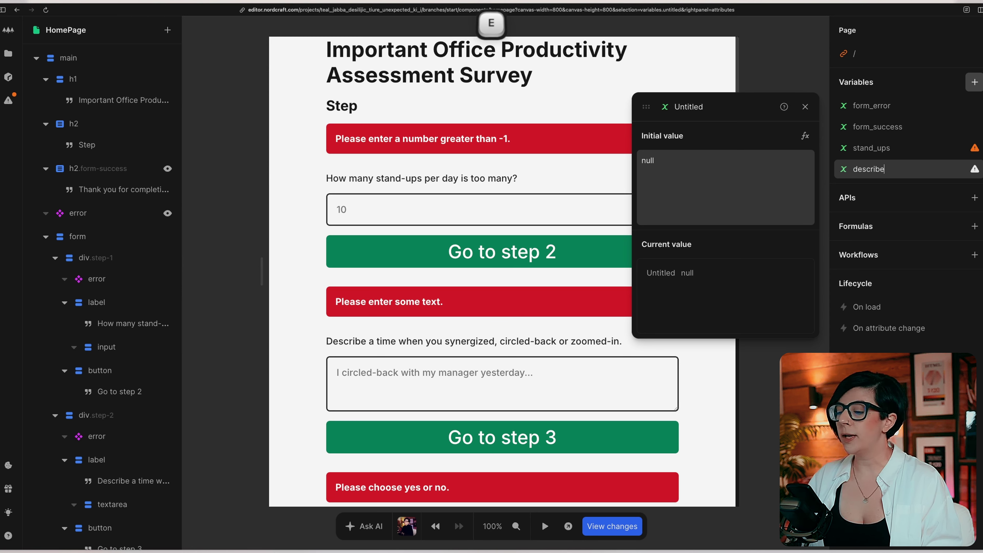
{"action": "type", "text": "_a_time"}
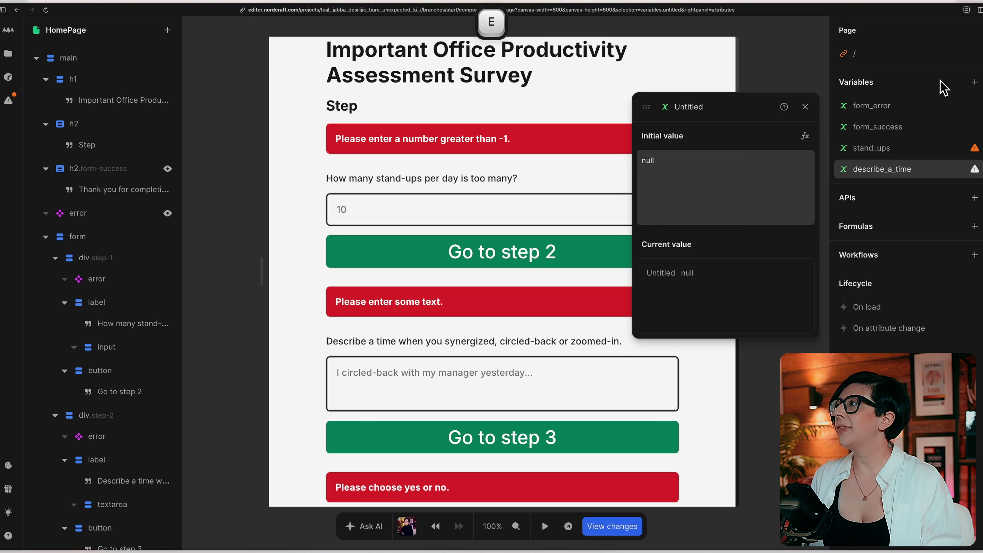
{"action": "left_click", "coordinate": [701, 161]}
{"action": "key", "text": "shift"}
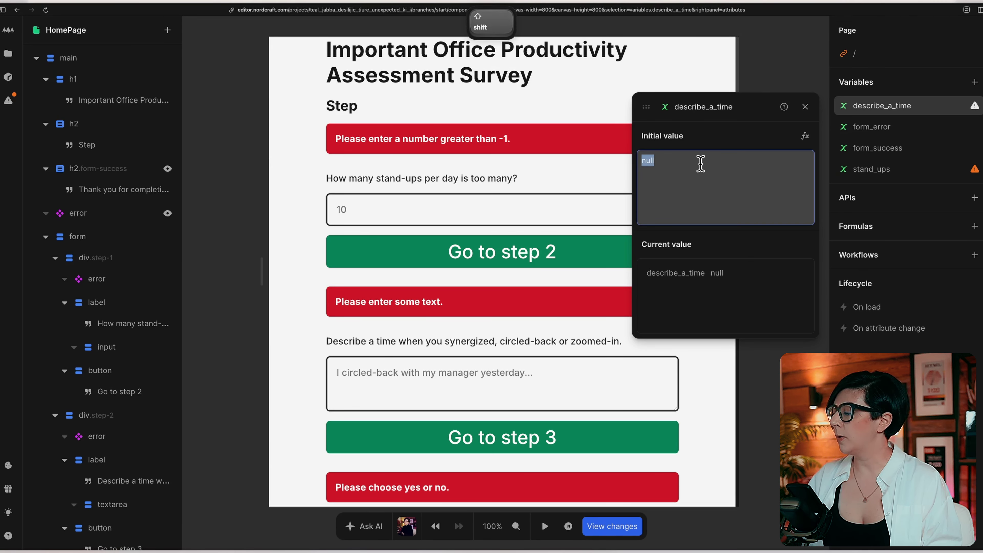
{"action": "type", "text": "\"\""}
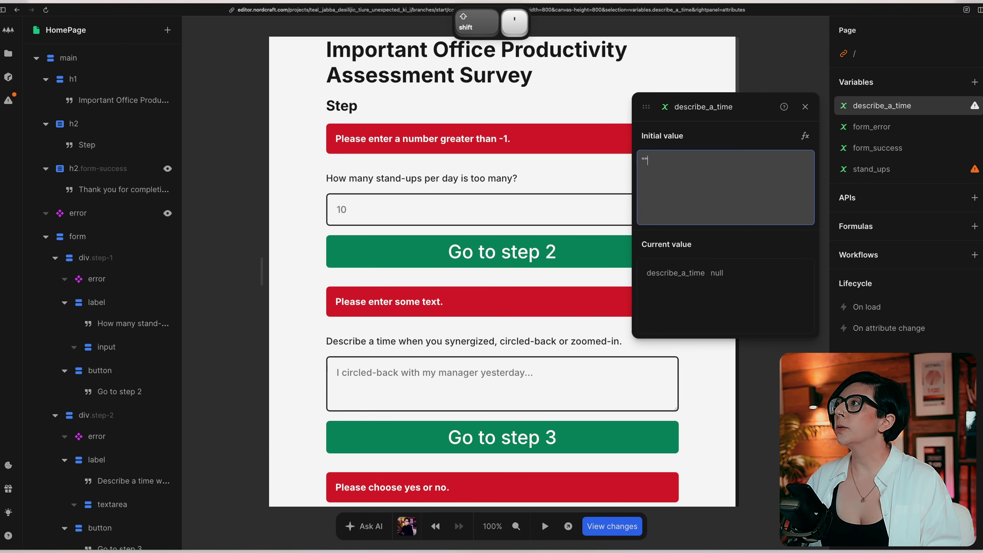
{"action": "left_click", "coordinate": [776, 389]}
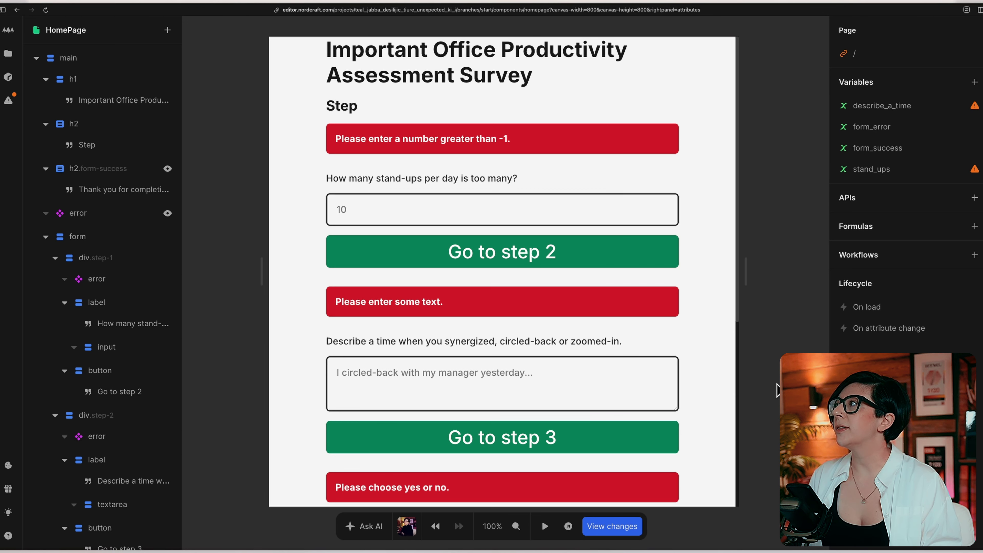
- Add a HomePage variable named forgot_to_unmute, keeping null as its initial value
{"action": "left_click", "coordinate": [975, 82]}
{"action": "type", "text": "forgot_to_unmute"}
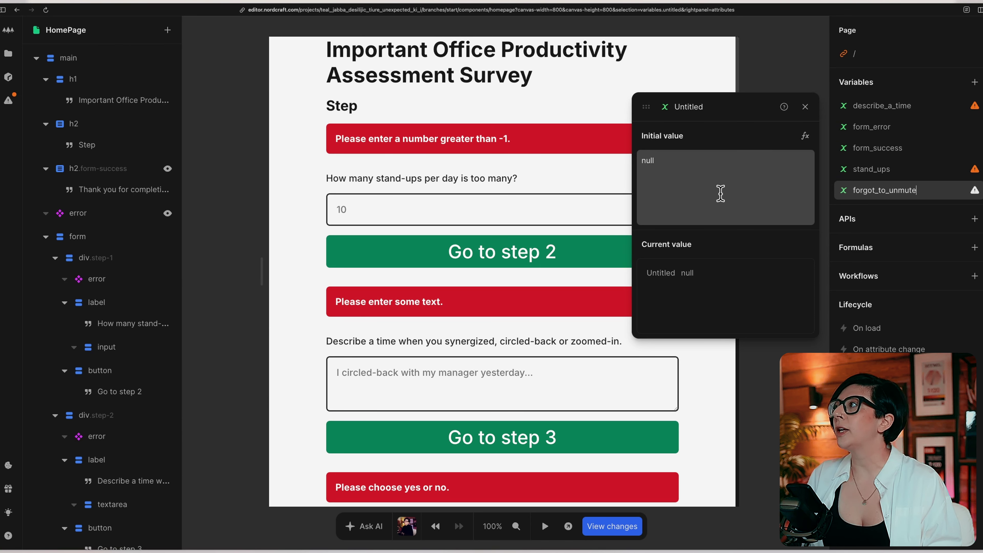
{"action": "left_click", "coordinate": [788, 82]}
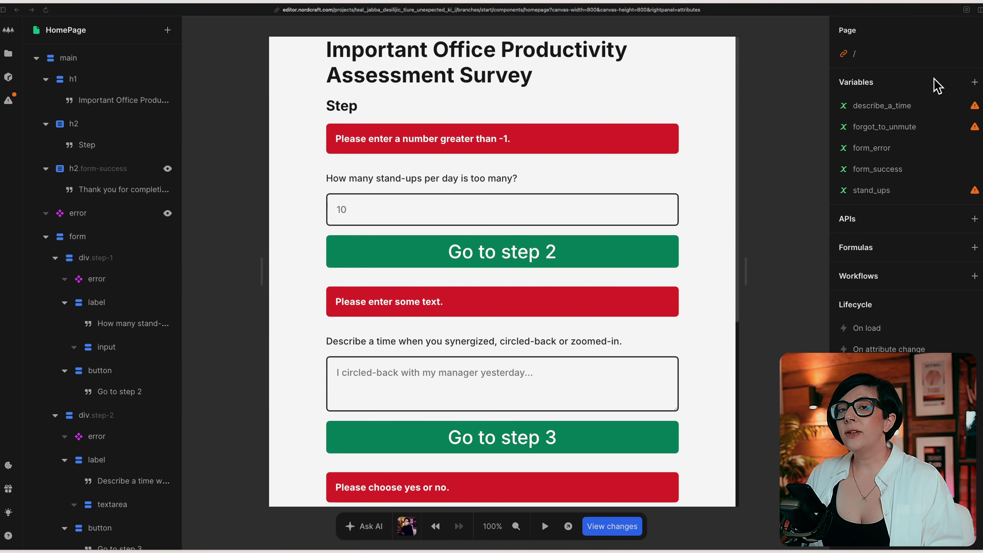
- Add a HomePage variable named look_busy, keeping null as its initial value
{"action": "left_click", "coordinate": [975, 82]}
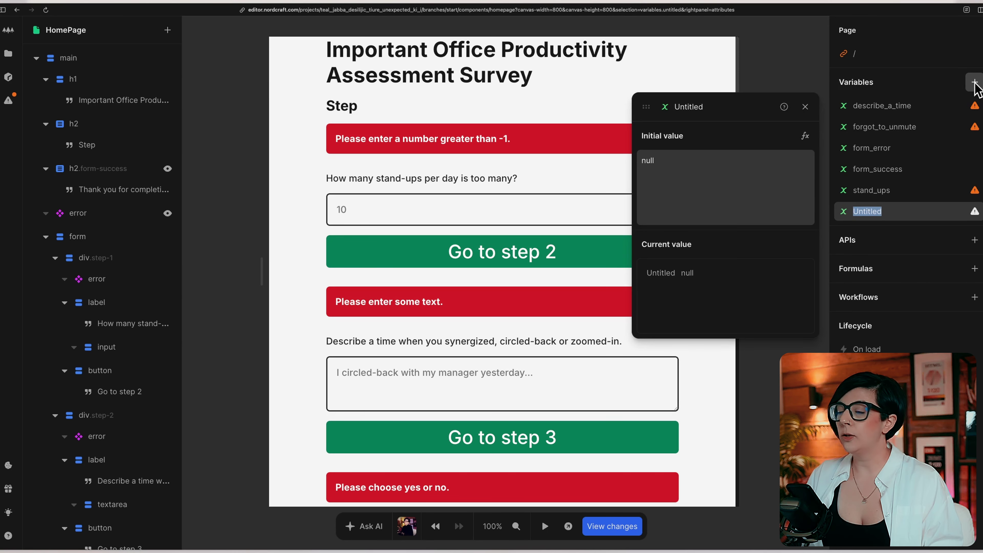
{"action": "type", "text": "look_busy"}
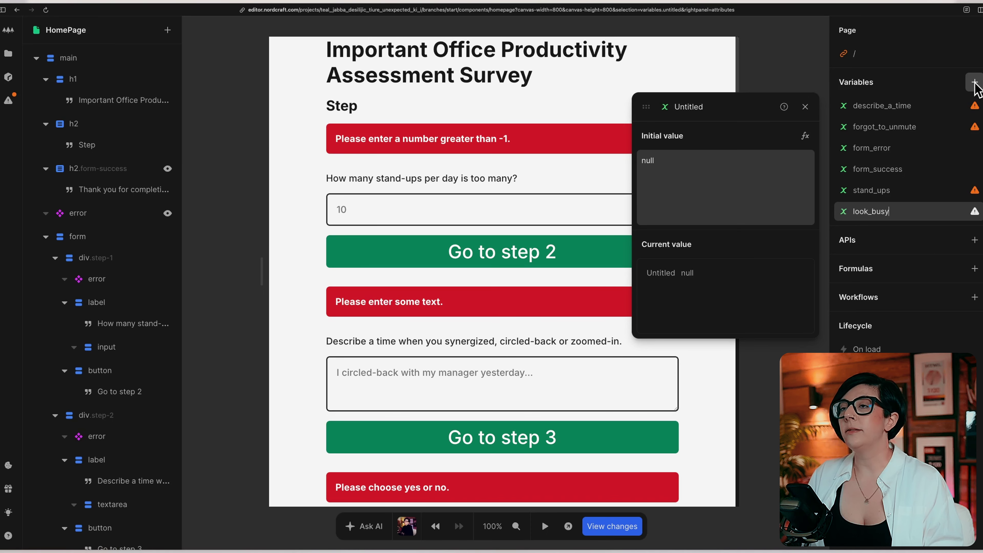
{"action": "left_click", "coordinate": [221, 284]}
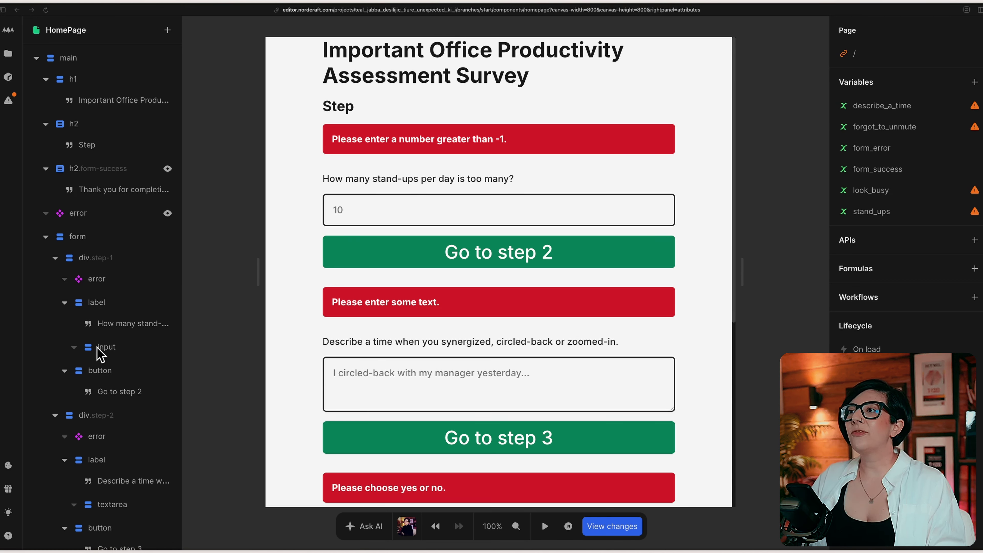
- Bind the number input in the step-1 section to the stand_ups variable
{"action": "left_click", "coordinate": [135, 348]}
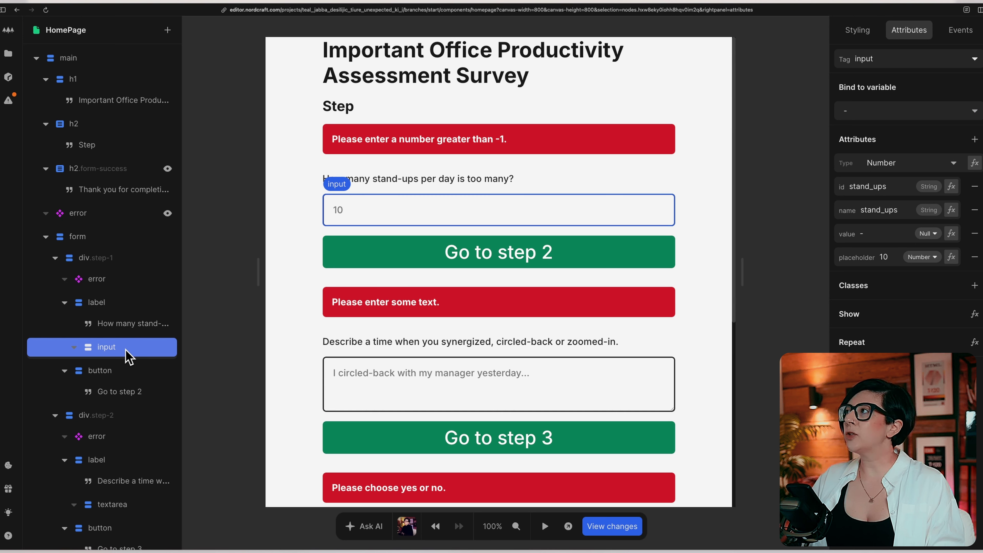
{"action": "key", "text": "a"}
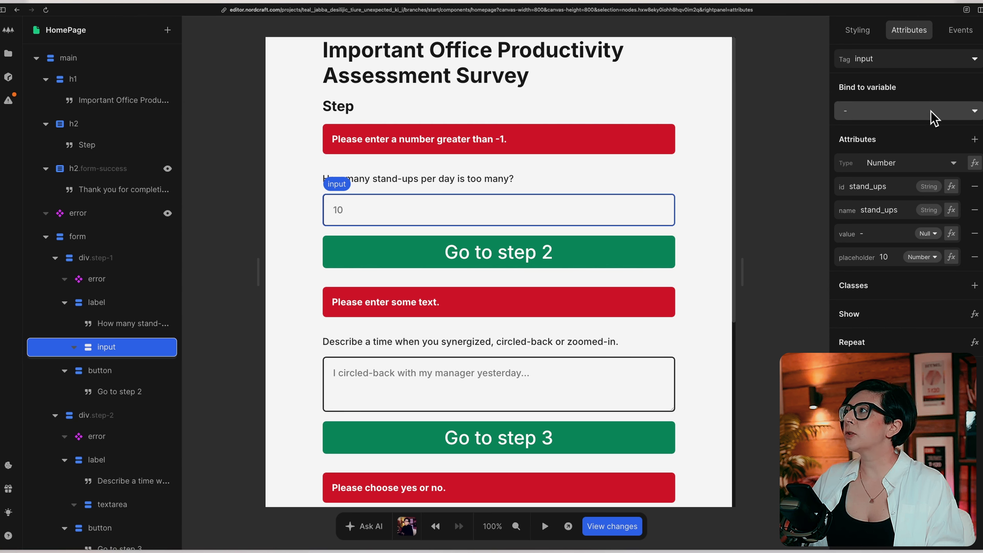
{"action": "left_click", "coordinate": [934, 118]}
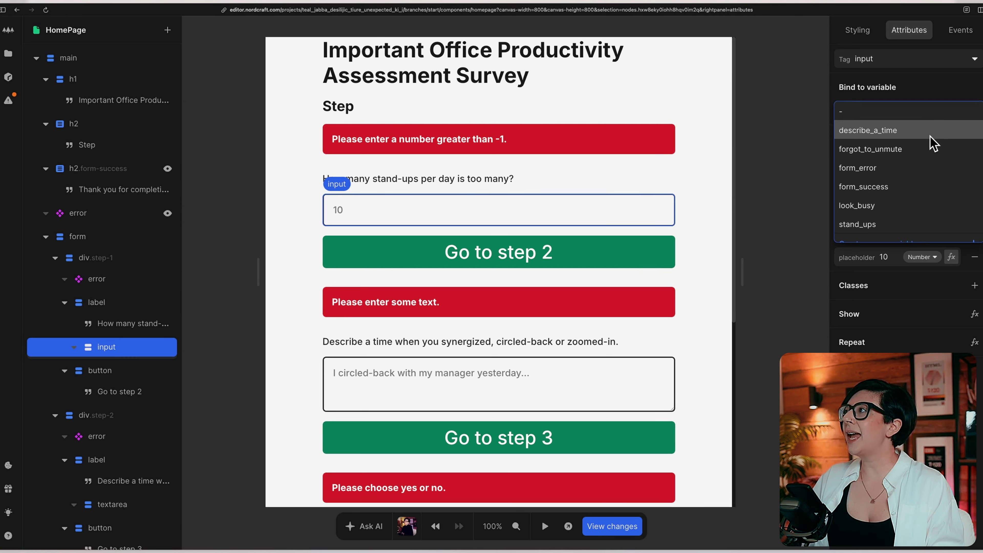
{"action": "left_click", "coordinate": [922, 224]}
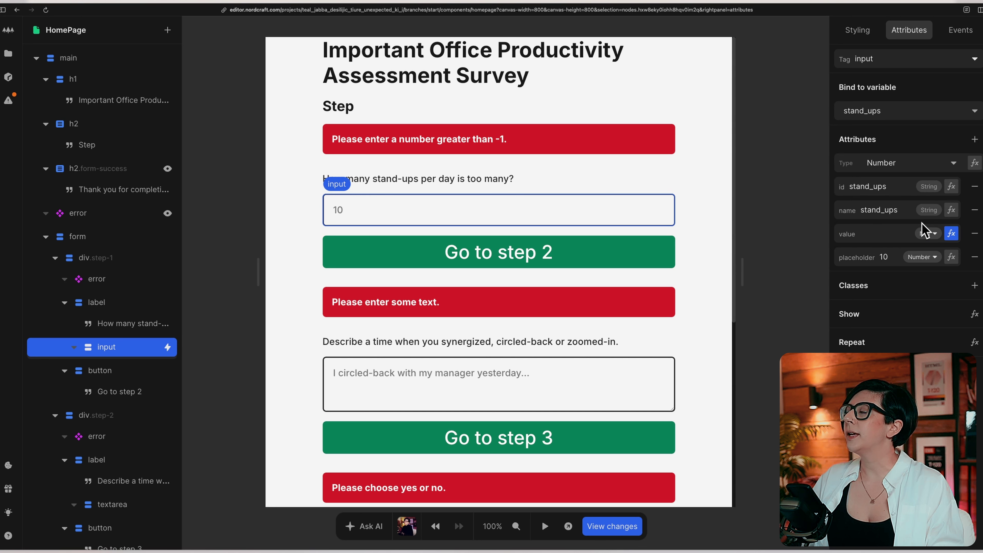
- Examine the stand-ups input's value formula and its input event action, including the formula that sets stand_ups
{"action": "left_click", "coordinate": [952, 234]}
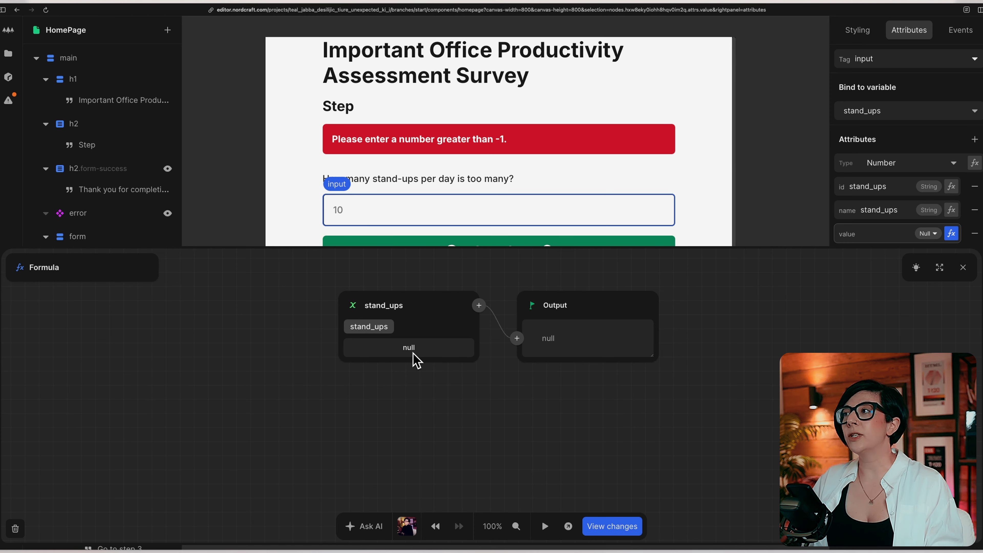
{"action": "left_click", "coordinate": [963, 267]}
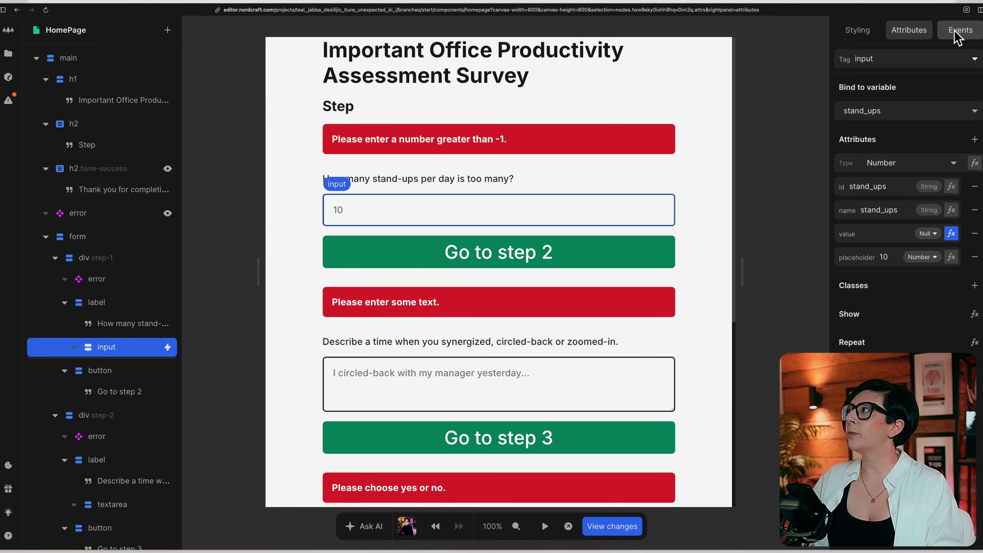
{"action": "left_click", "coordinate": [960, 37]}
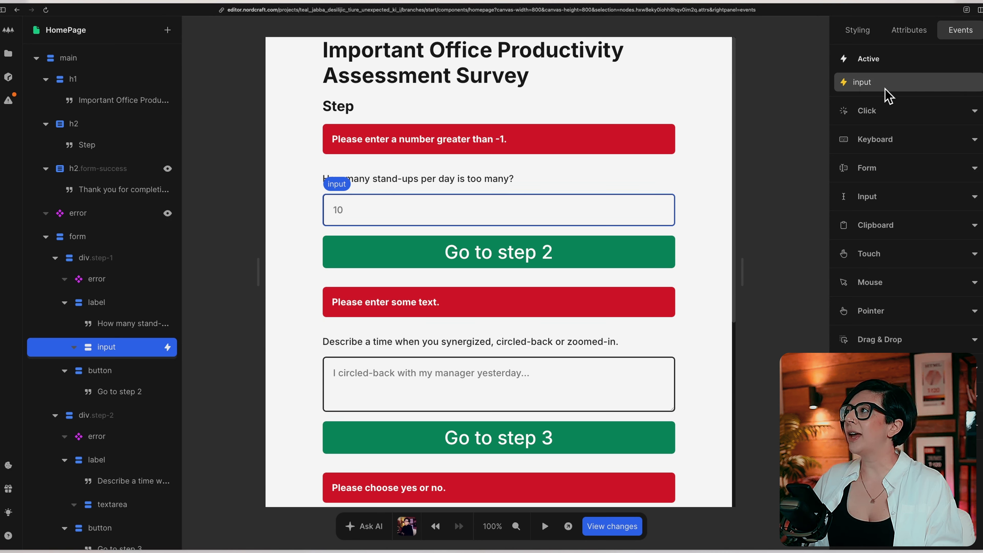
{"action": "left_click", "coordinate": [903, 92]}
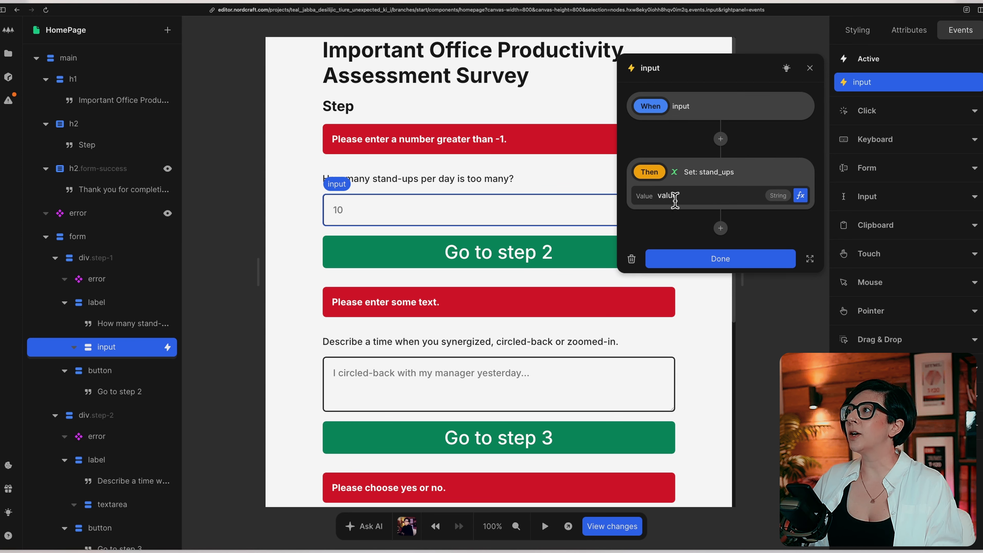
{"action": "left_click", "coordinate": [801, 197]}
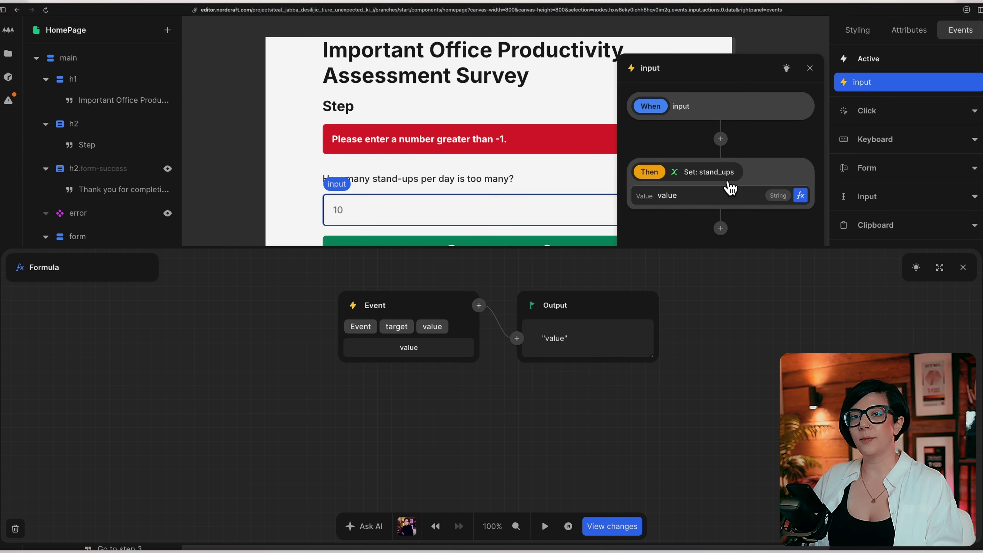
{"action": "left_click", "coordinate": [964, 267]}
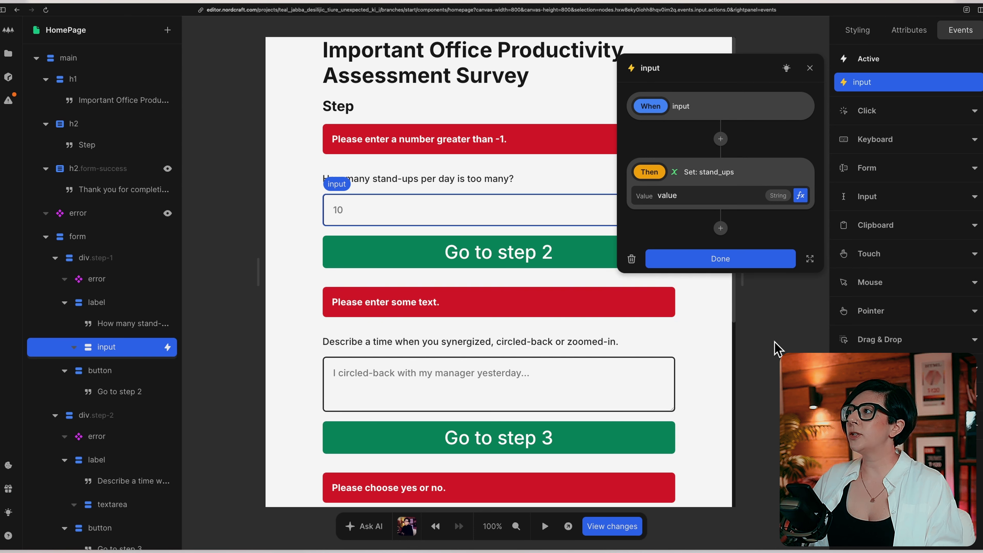
{"action": "key", "text": "Escape"}
- Test the page by entering 2 in the stand-ups field, and check the stand_ups variable's current value
{"action": "key", "text": "t"}
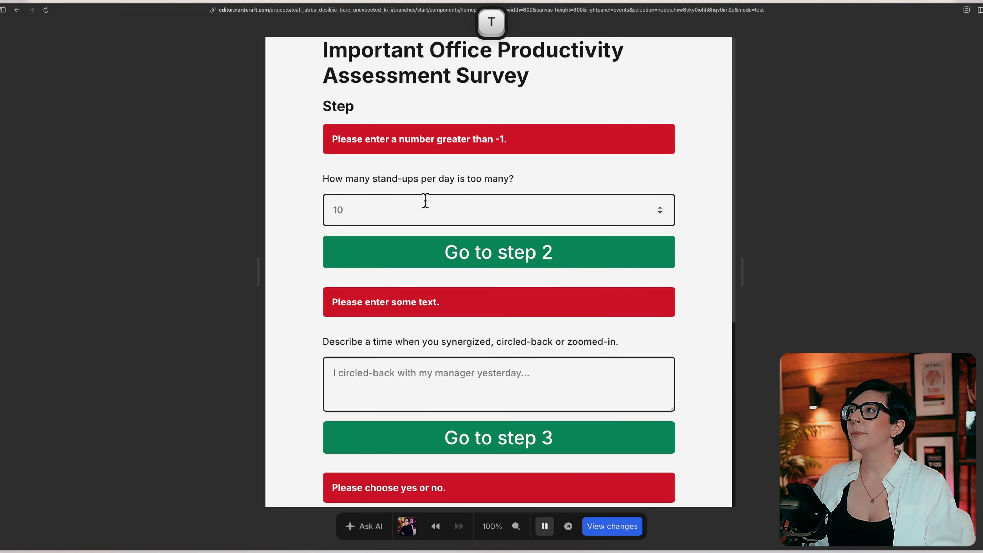
{"action": "left_click", "coordinate": [420, 210]}
{"action": "type", "text": "2"}
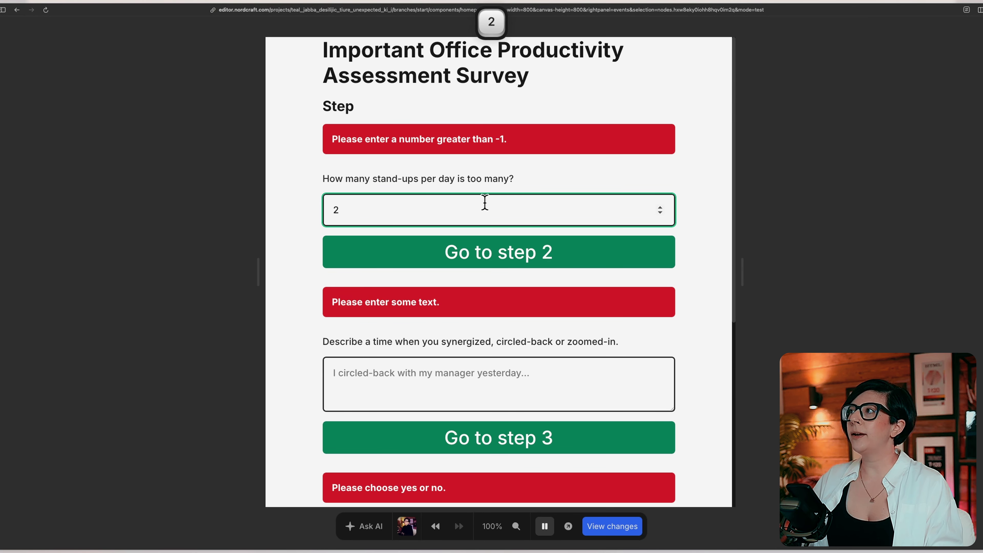
{"action": "left_click", "coordinate": [761, 209]}
{"action": "key", "text": "t"}
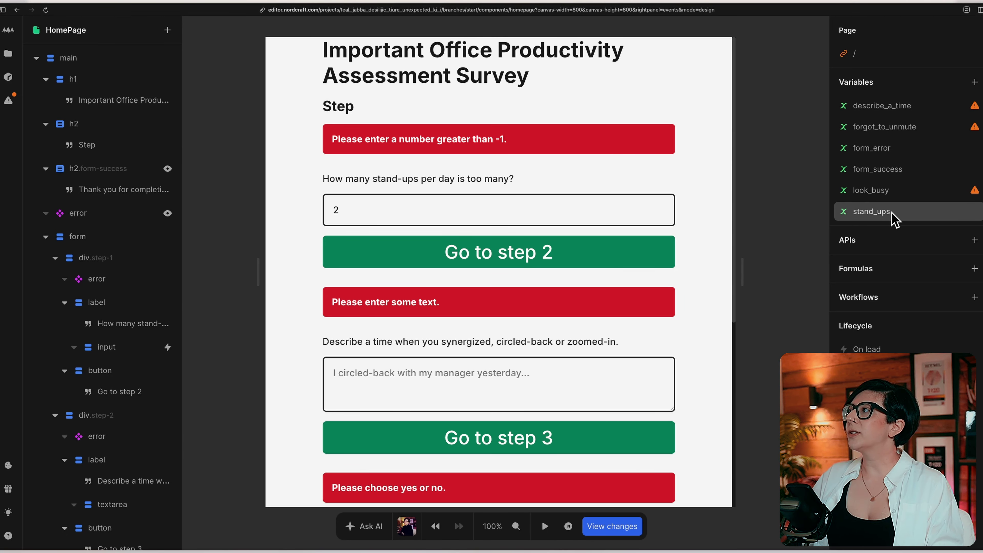
{"action": "left_click", "coordinate": [899, 216]}
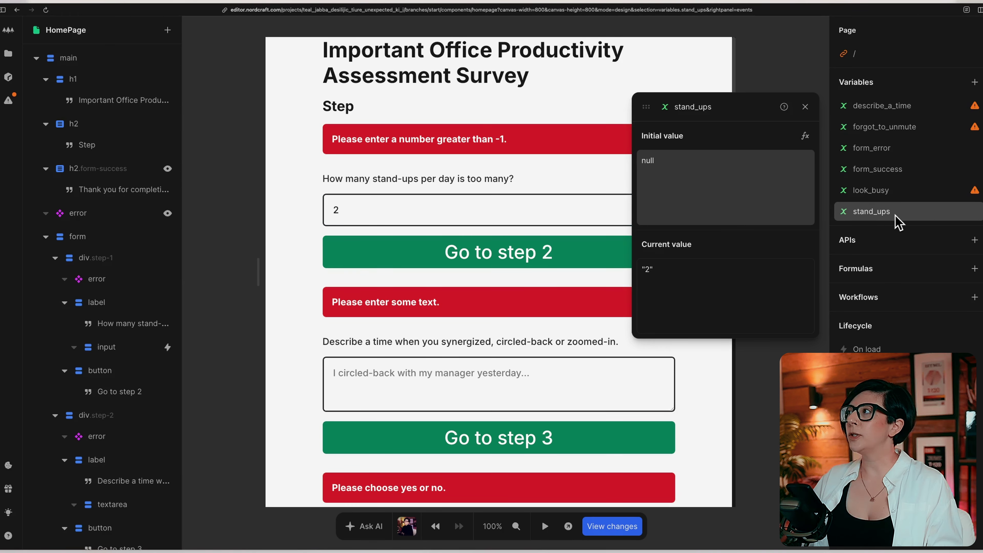
{"action": "left_click", "coordinate": [237, 414]}
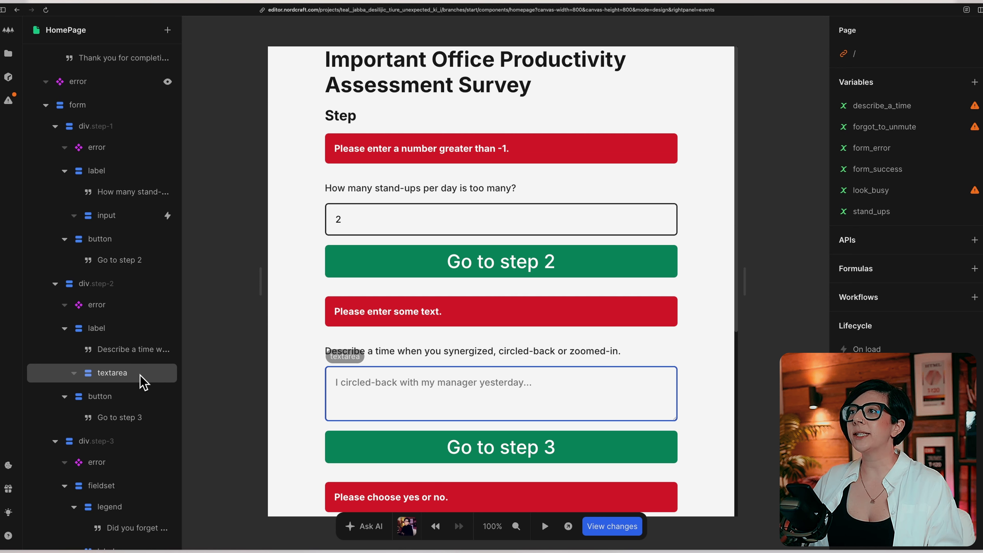
- Bind the textarea in the step-2 section to the describe_a_time variable
{"action": "left_click", "coordinate": [142, 383]}
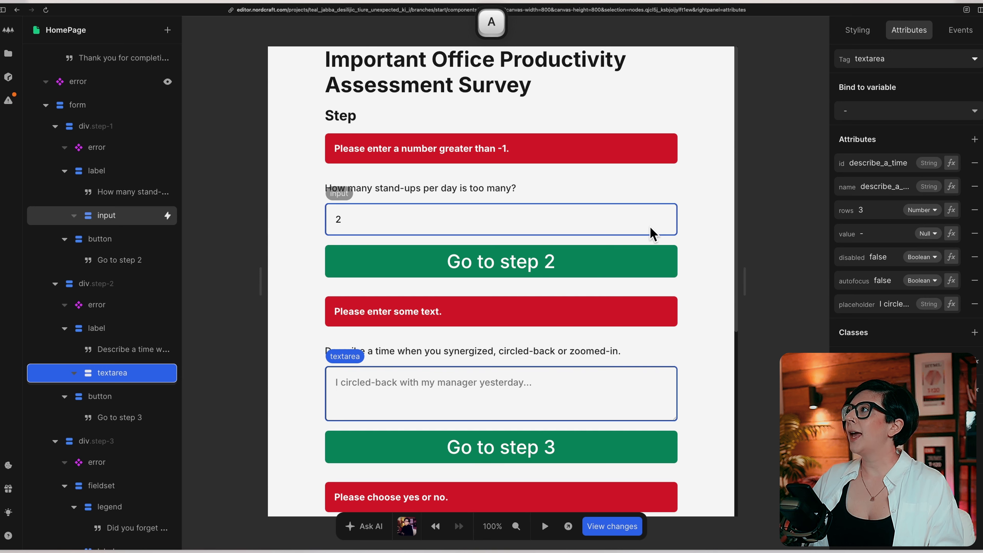
{"action": "left_click", "coordinate": [881, 112]}
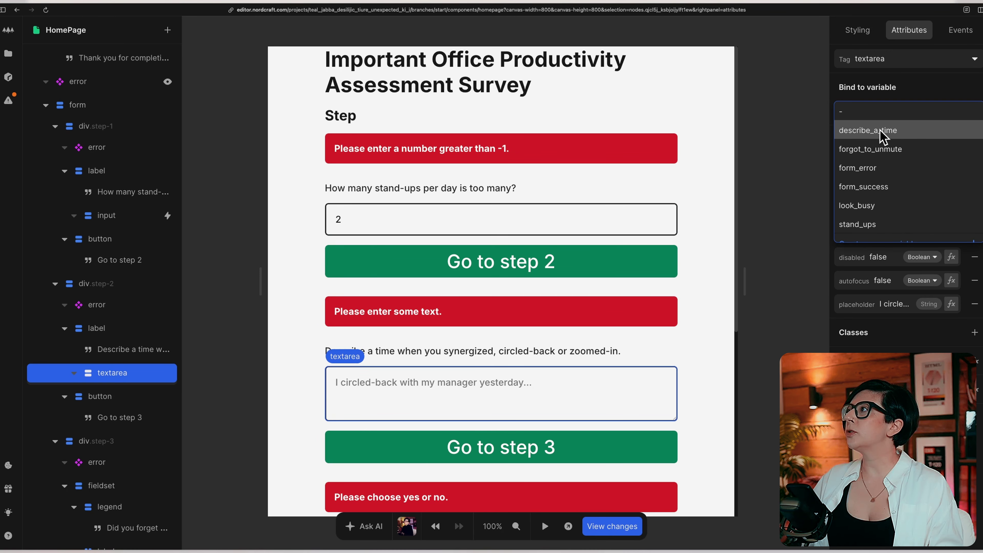
{"action": "left_click", "coordinate": [896, 132]}
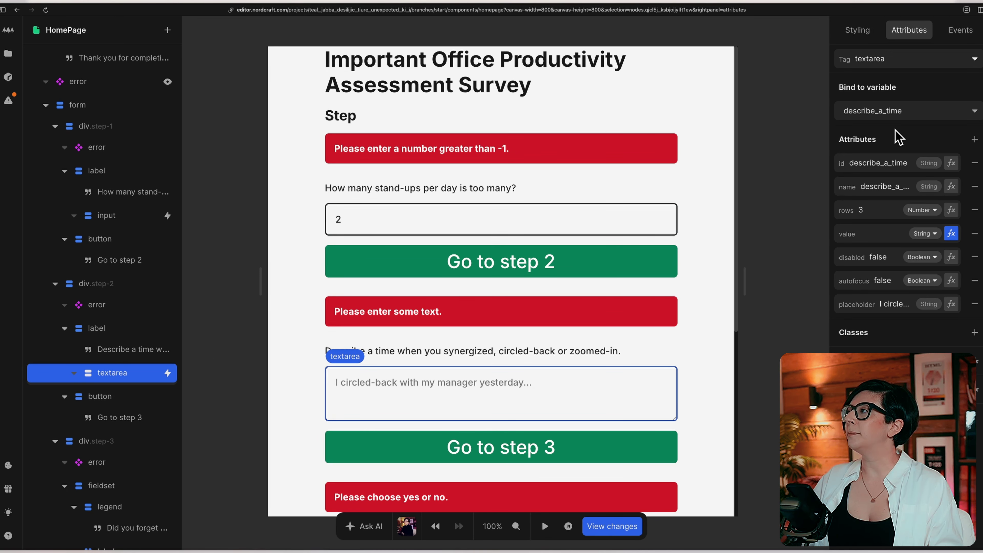
- Examine the step-2 textarea's value formula and its active input event
{"action": "left_click", "coordinate": [952, 233]}
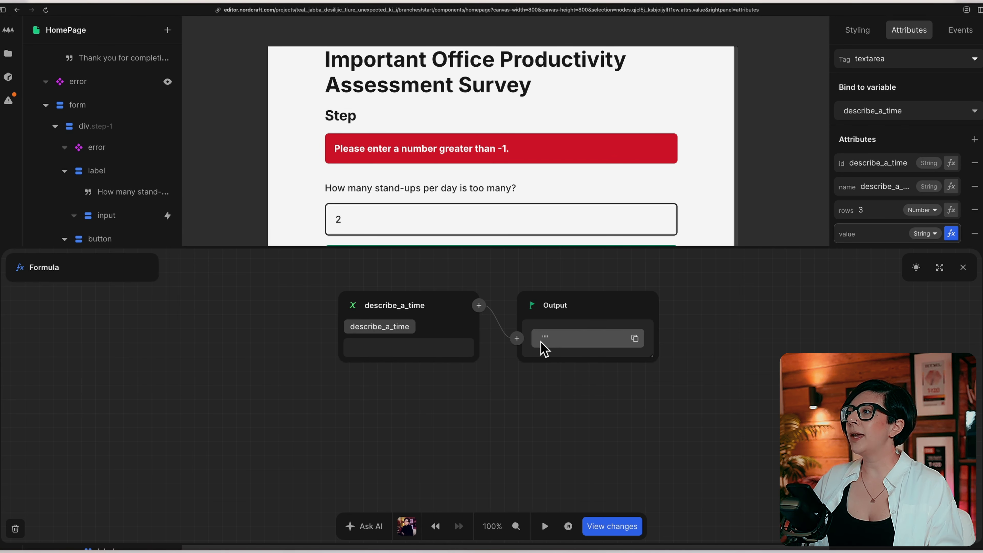
{"action": "left_click", "coordinate": [962, 268]}
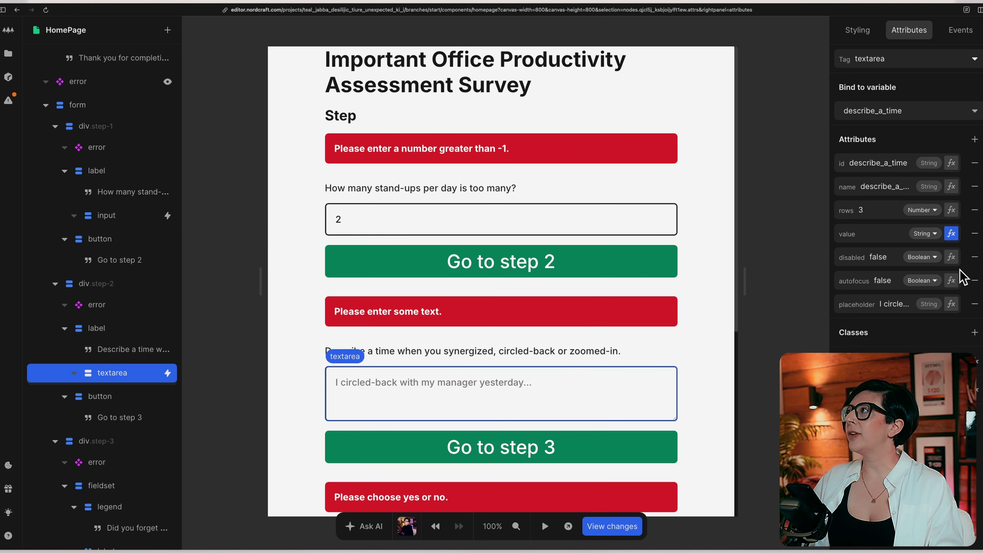
{"action": "left_click", "coordinate": [960, 29]}
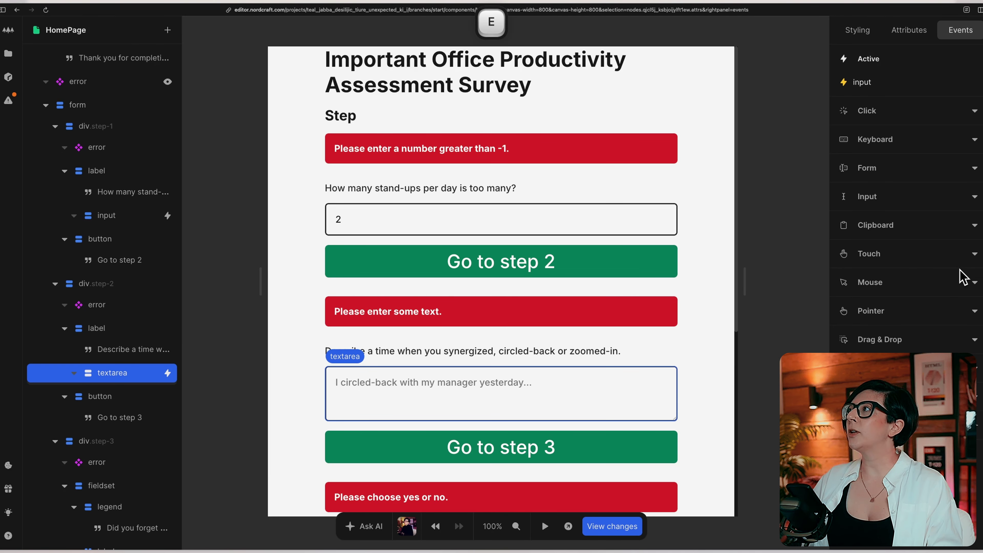
{"action": "left_click", "coordinate": [916, 83]}
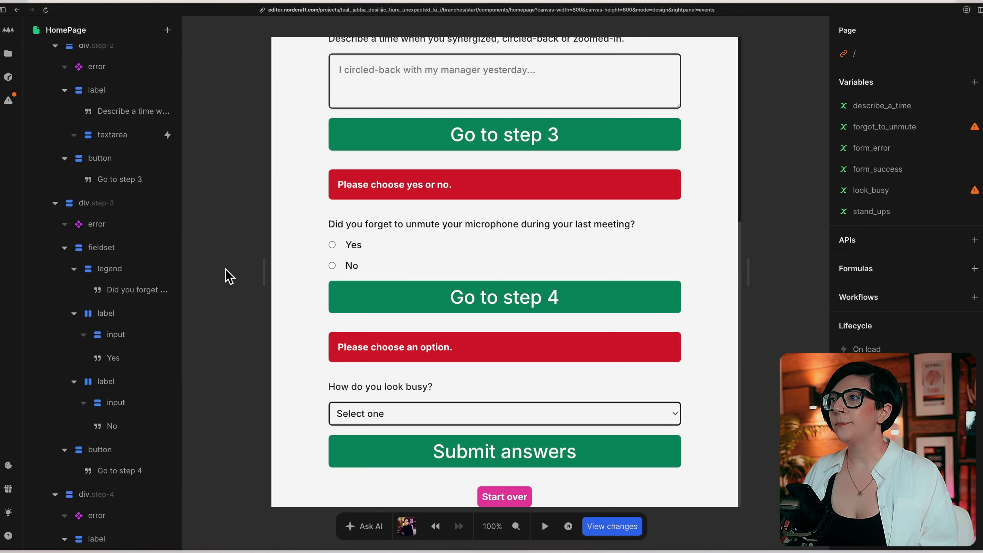
- Set the Yes radio input's checked attribute to a formula testing whether forgot_to_unmute Equals "yes"
{"action": "left_click", "coordinate": [138, 336]}
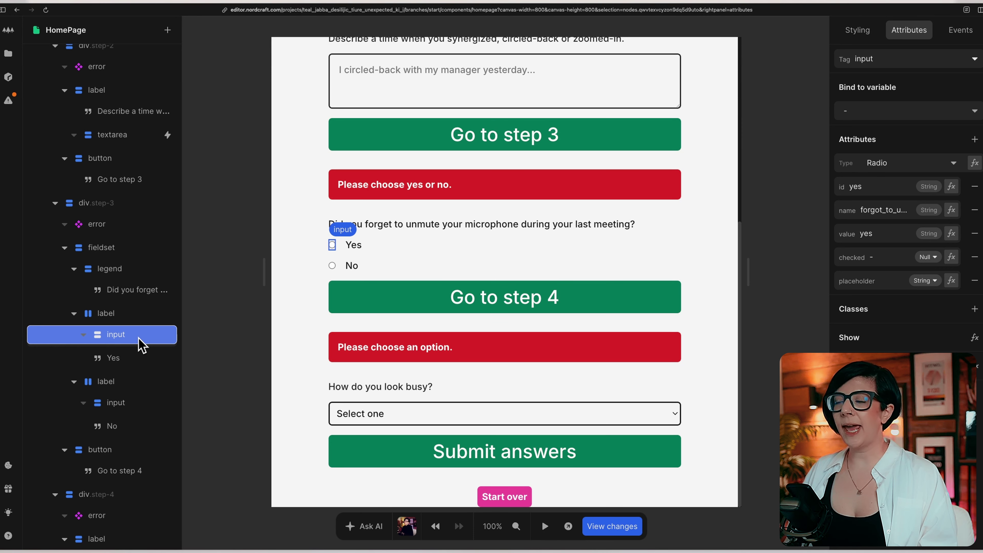
{"action": "key", "text": "a"}
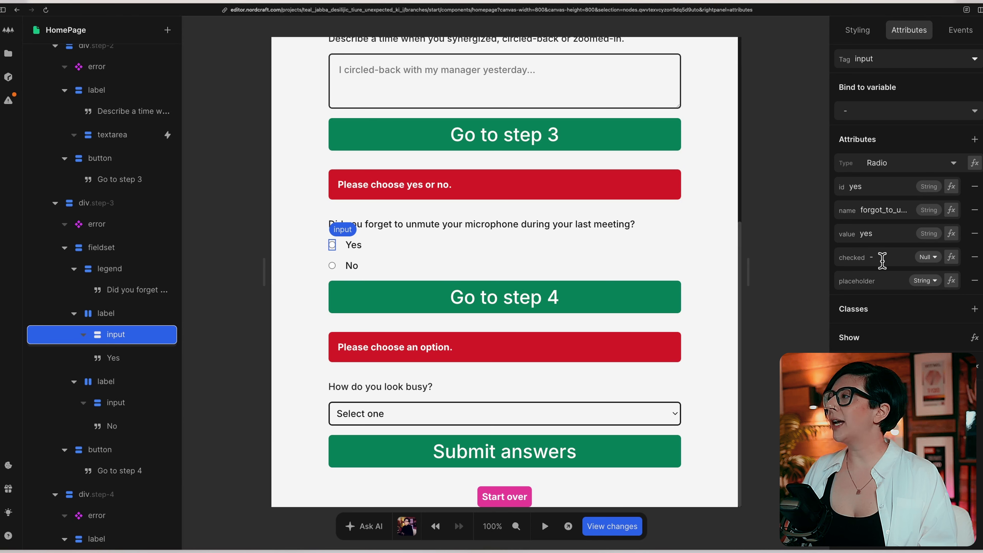
{"action": "left_click", "coordinate": [952, 257]}
{"action": "left_click", "coordinate": [391, 389]}
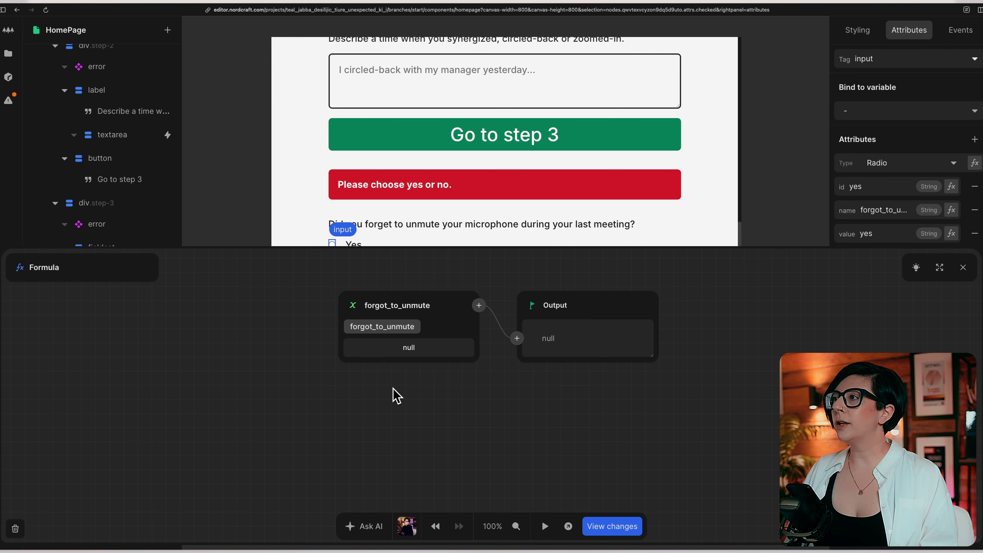
{"action": "left_click", "coordinate": [479, 306]}
{"action": "type", "text": "eq"}
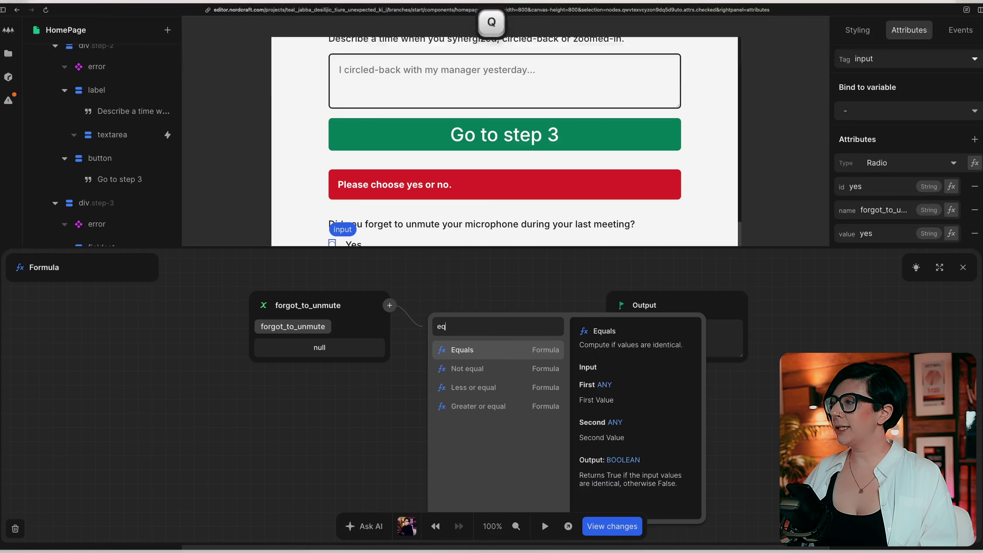
{"action": "key", "text": "Return"}
{"action": "left_click", "coordinate": [479, 358]}
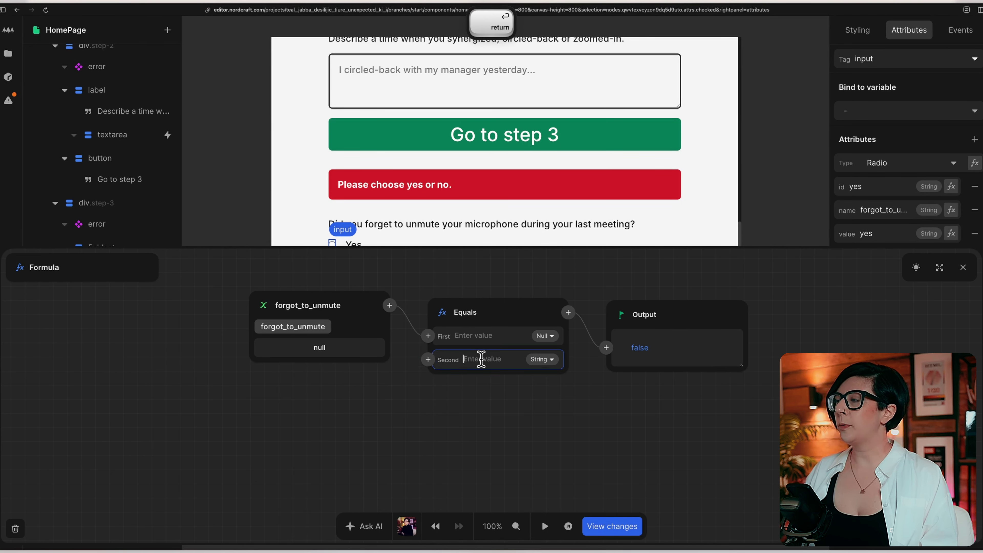
{"action": "type", "text": "yes"}
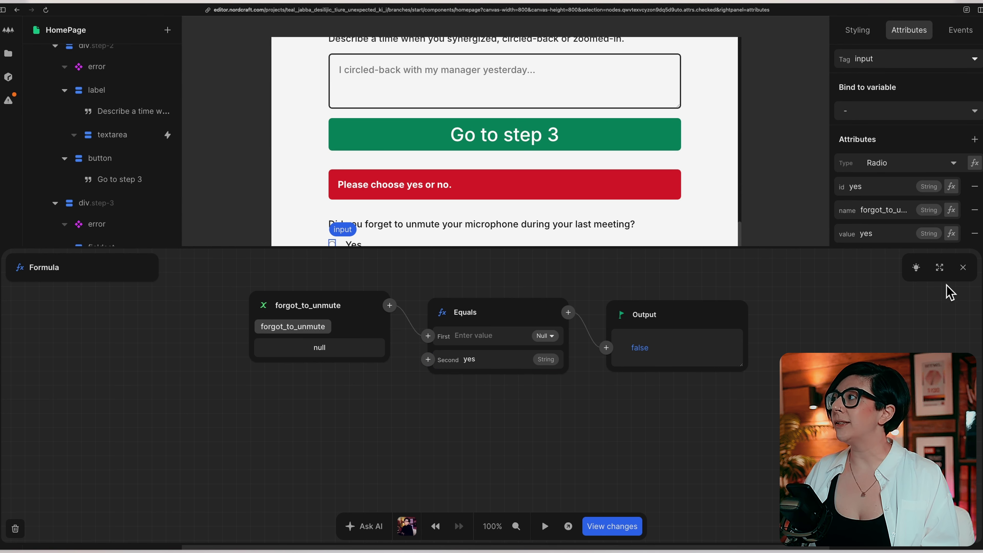
{"action": "left_click", "coordinate": [963, 268]}
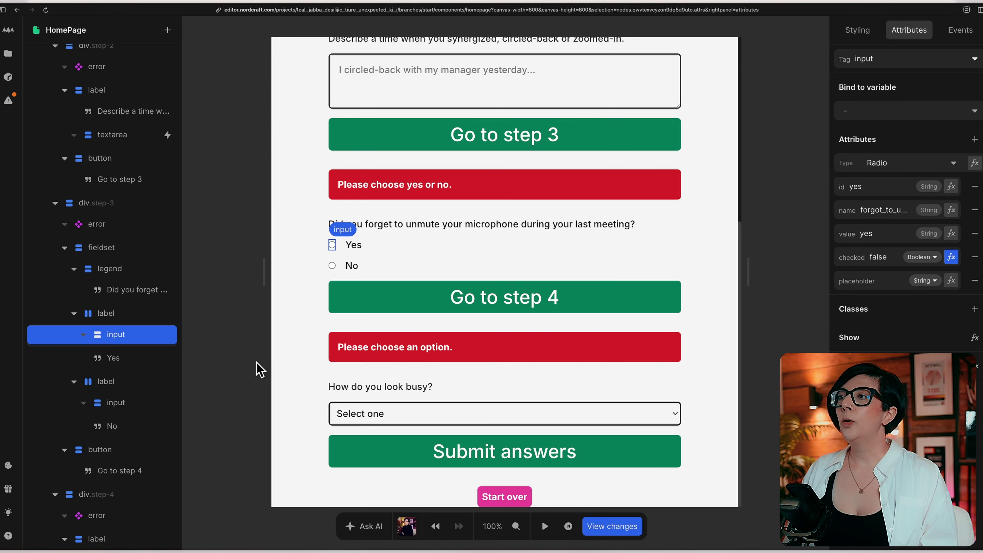
- Set the No radio input's checked attribute to a formula testing whether forgot_to_unmute Equals "no"
{"action": "left_click", "coordinate": [119, 406]}
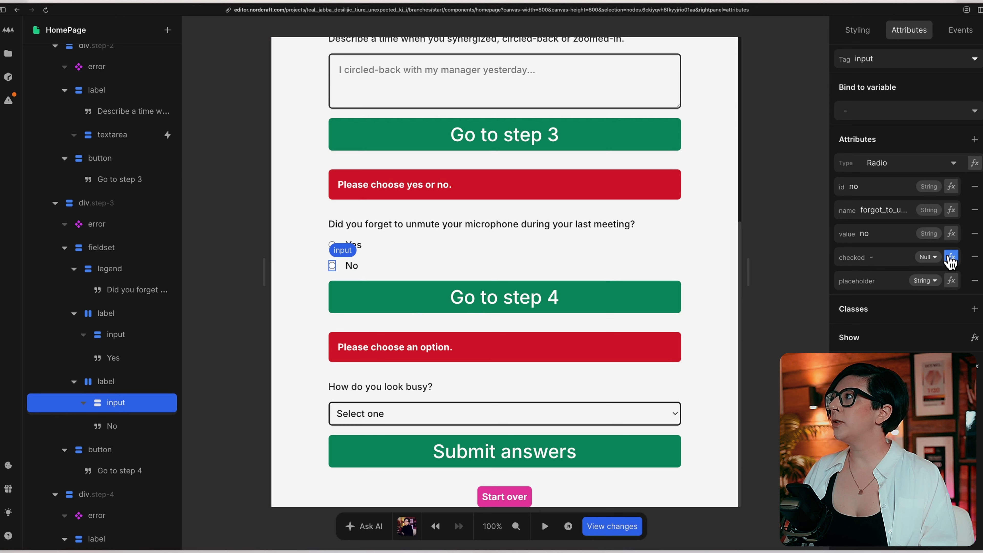
{"action": "key", "text": "a"}
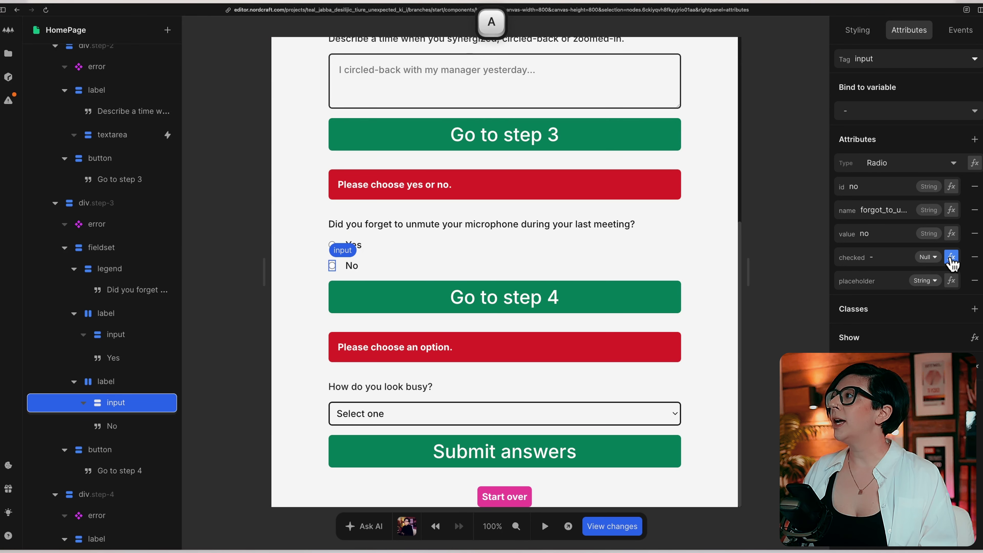
{"action": "left_click", "coordinate": [953, 257]}
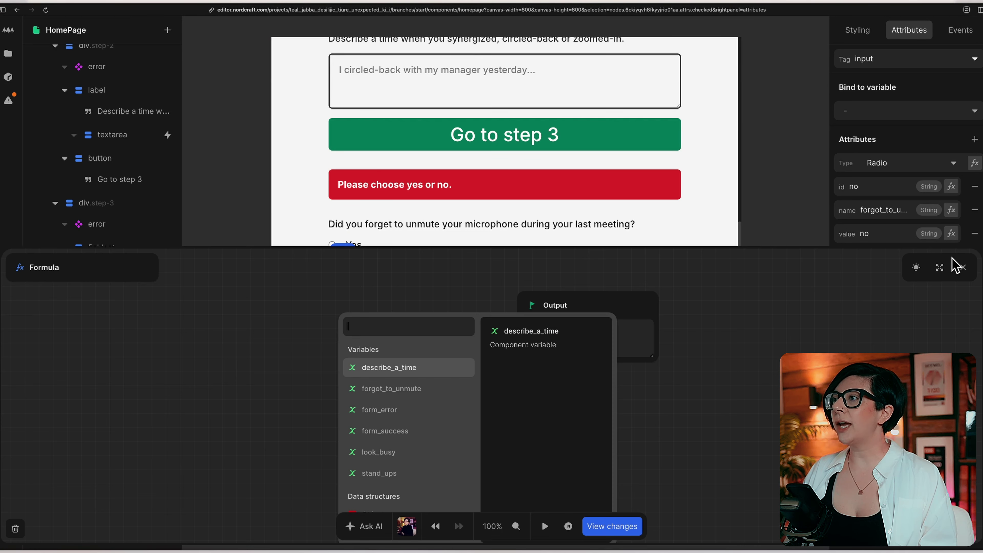
{"action": "left_click", "coordinate": [402, 388]}
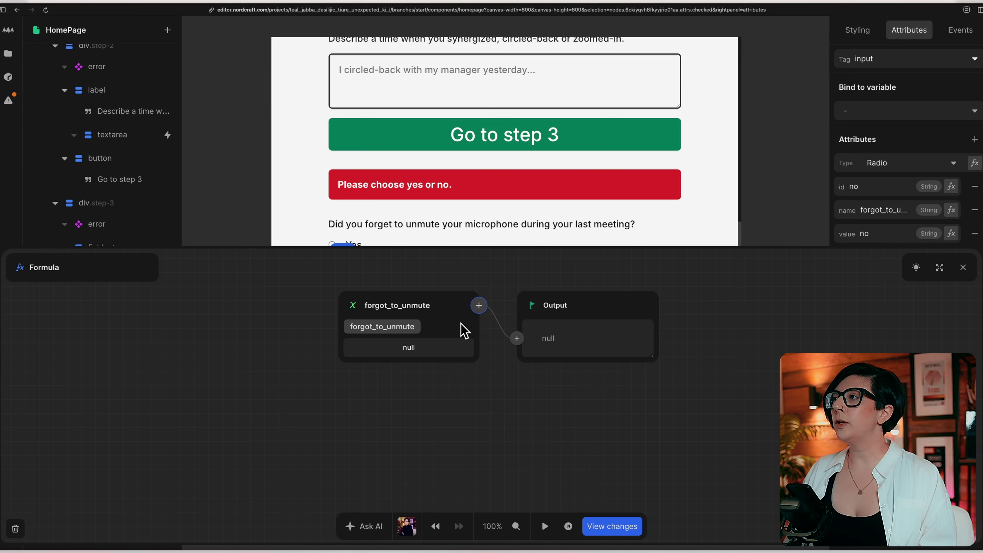
{"action": "left_click", "coordinate": [479, 305]}
{"action": "type", "text": "eq"}
{"action": "key", "text": "Return"}
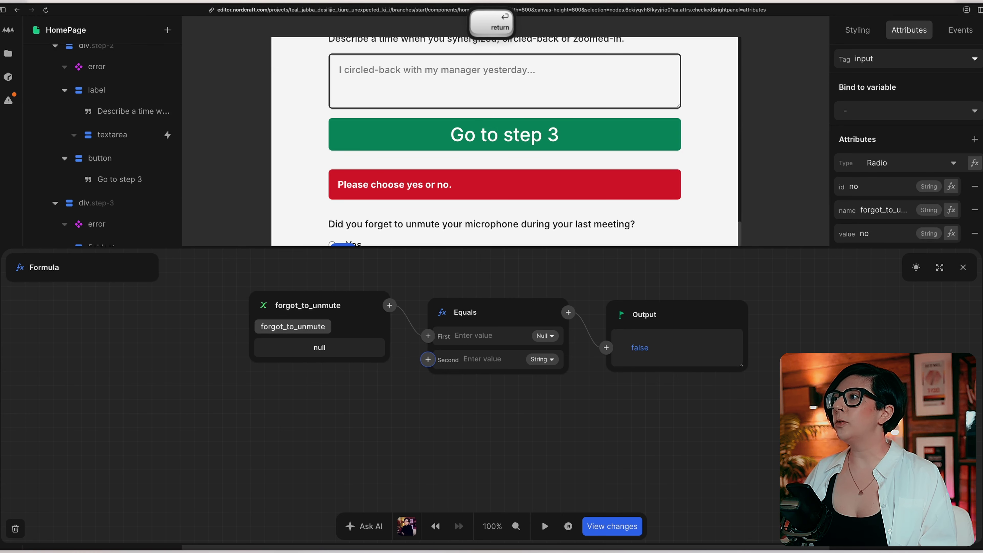
{"action": "left_click", "coordinate": [480, 359]}
{"action": "type", "text": "no"}
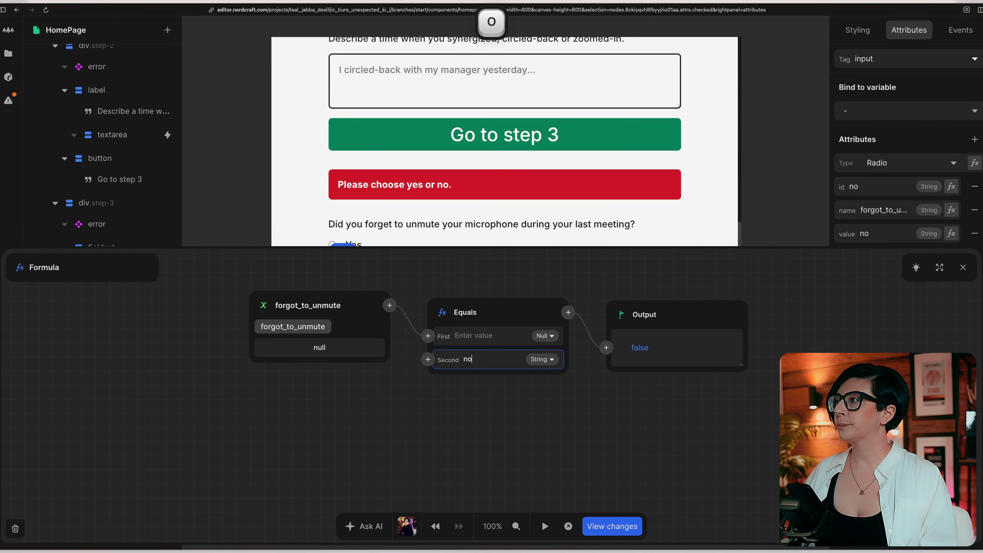
{"action": "key", "text": "Escape"}
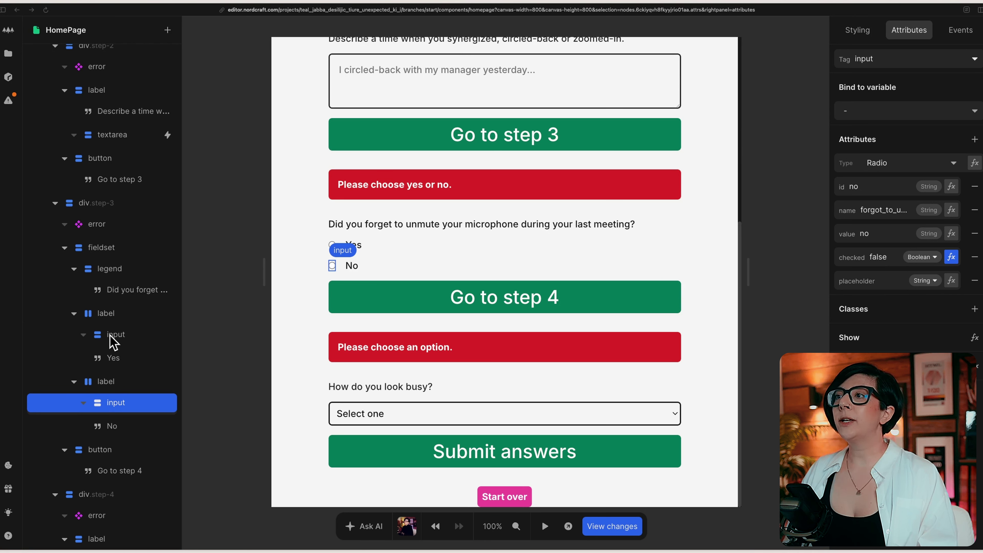
- Give the Yes radio input an input event that sets forgot_to_unmute to the event target's value
{"action": "left_click", "coordinate": [134, 342]}
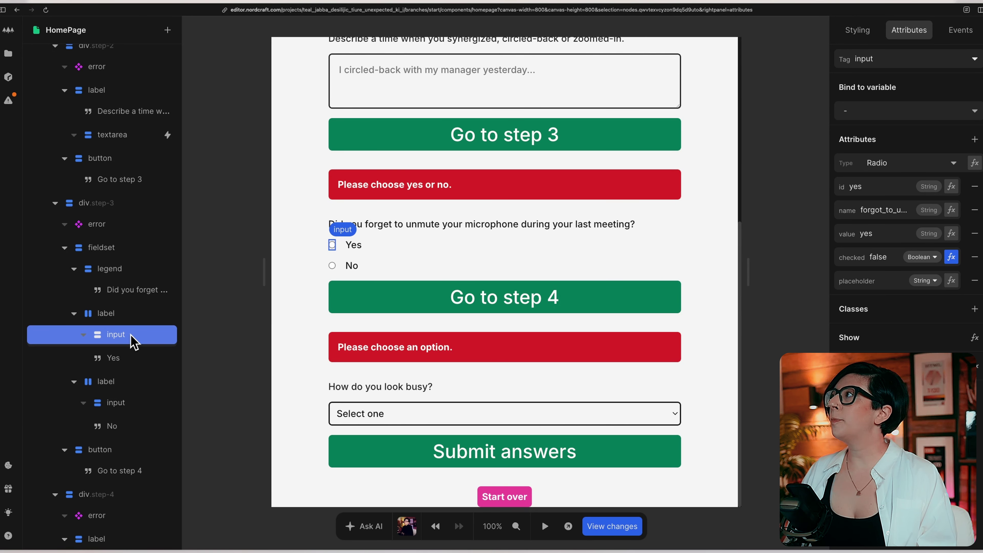
{"action": "key", "text": "e"}
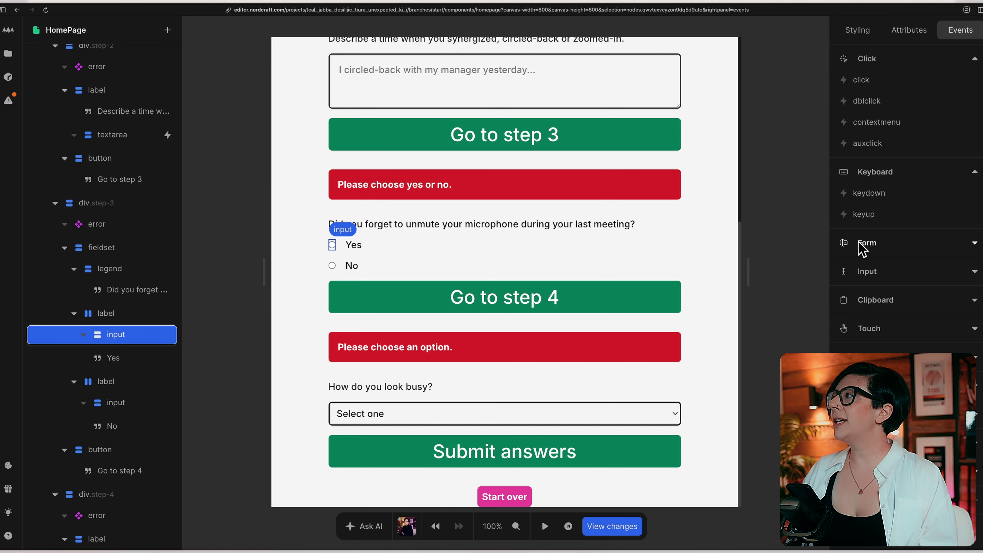
{"action": "left_click", "coordinate": [940, 278]}
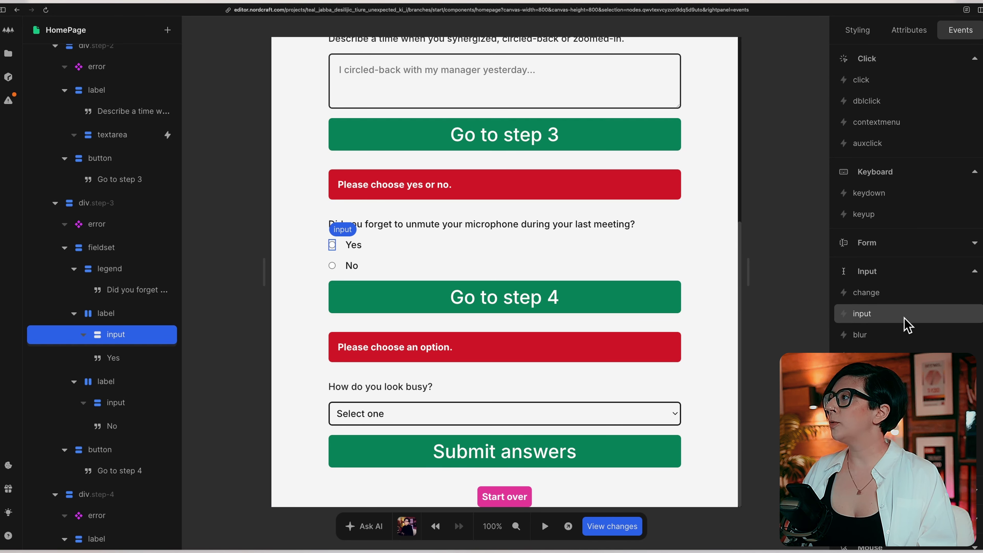
{"action": "left_click", "coordinate": [890, 322]}
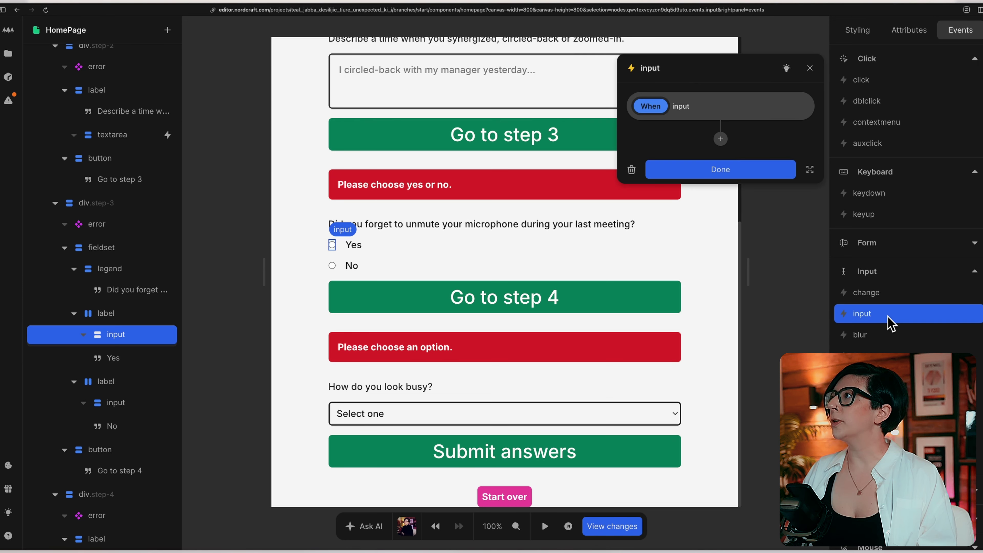
{"action": "left_click", "coordinate": [720, 139]}
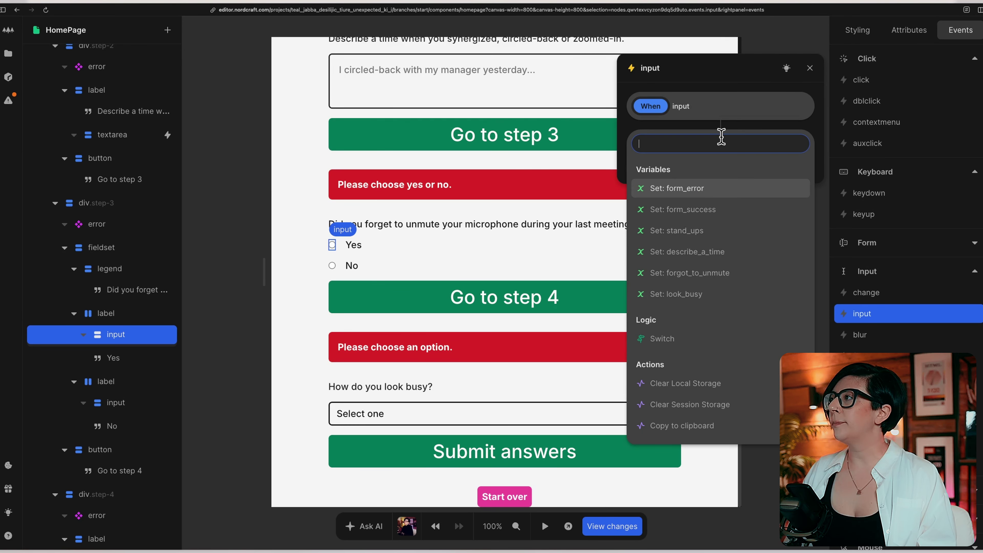
{"action": "left_click", "coordinate": [696, 273]}
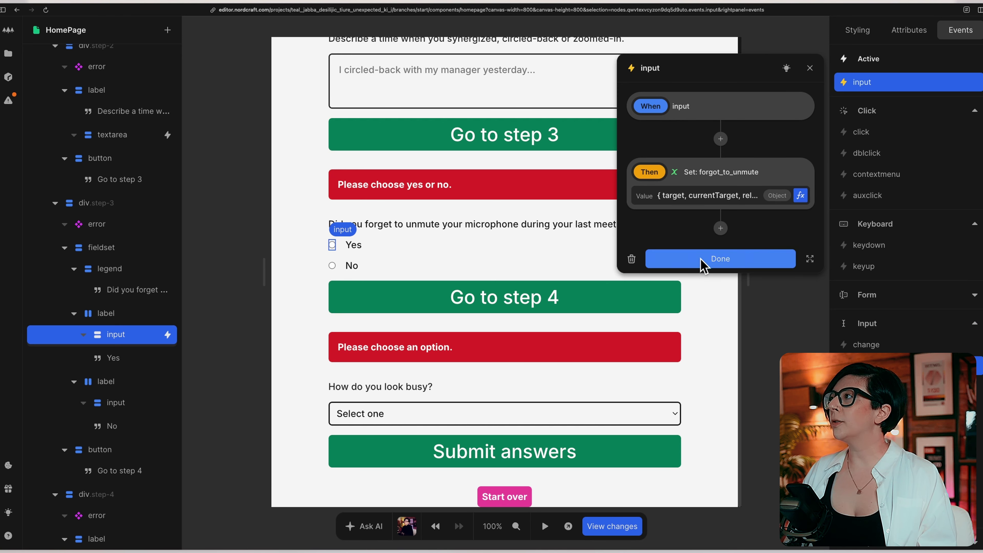
{"action": "left_click", "coordinate": [800, 195]}
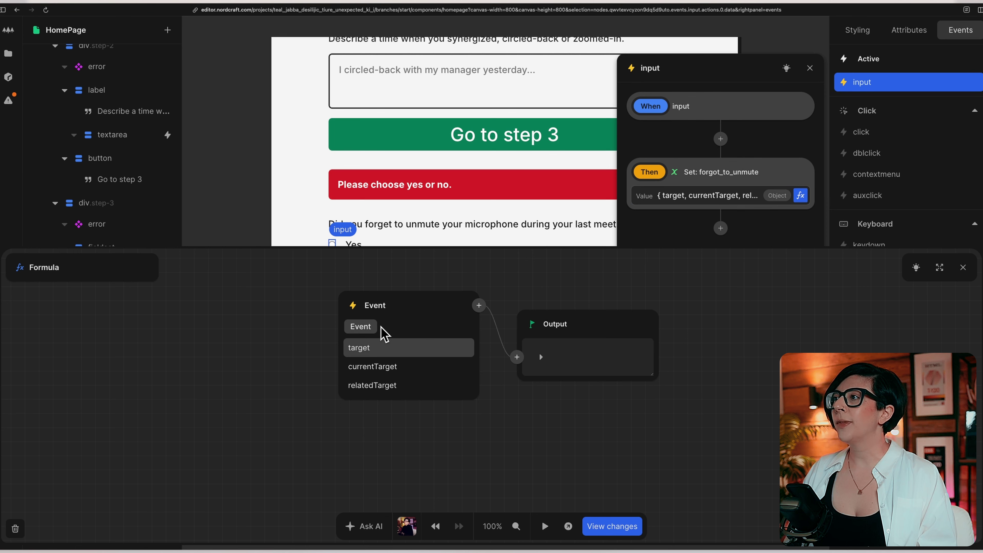
{"action": "left_click", "coordinate": [367, 349]}
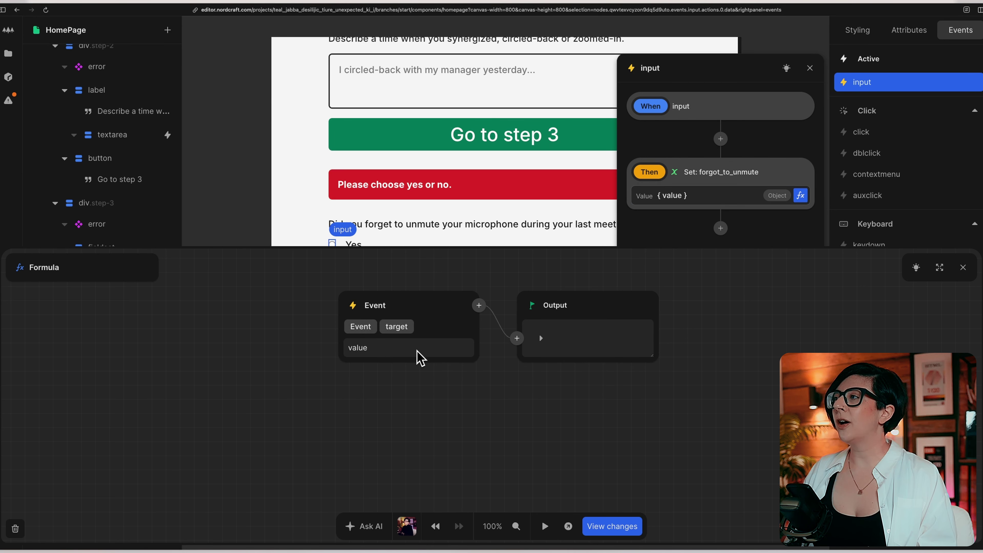
{"action": "left_click", "coordinate": [411, 347]}
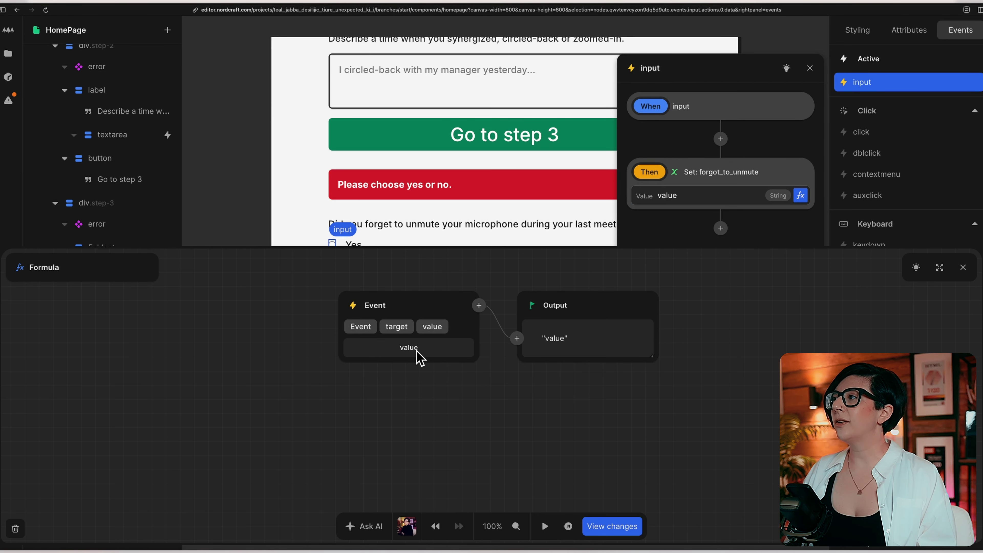
{"action": "left_click", "coordinate": [963, 267]}
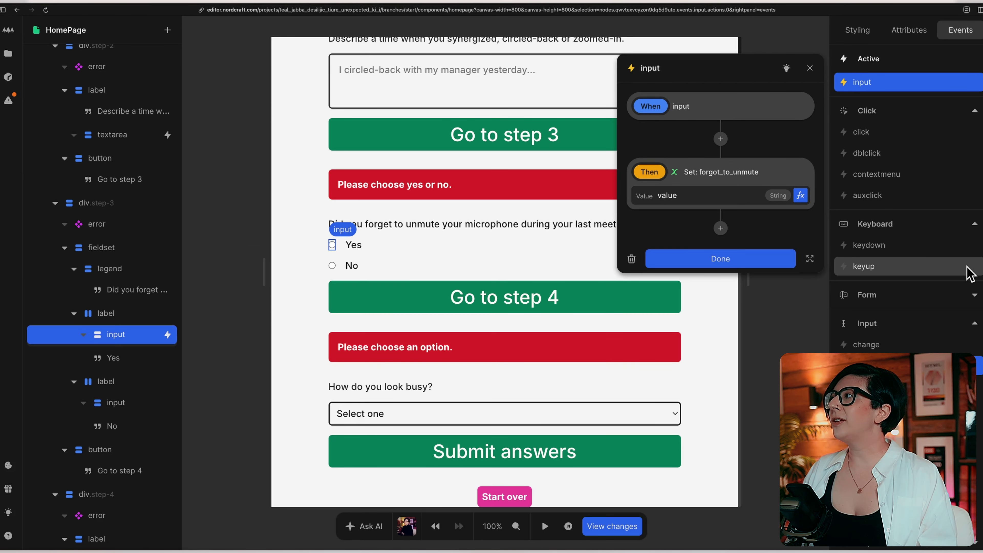
{"action": "left_click", "coordinate": [906, 31]}
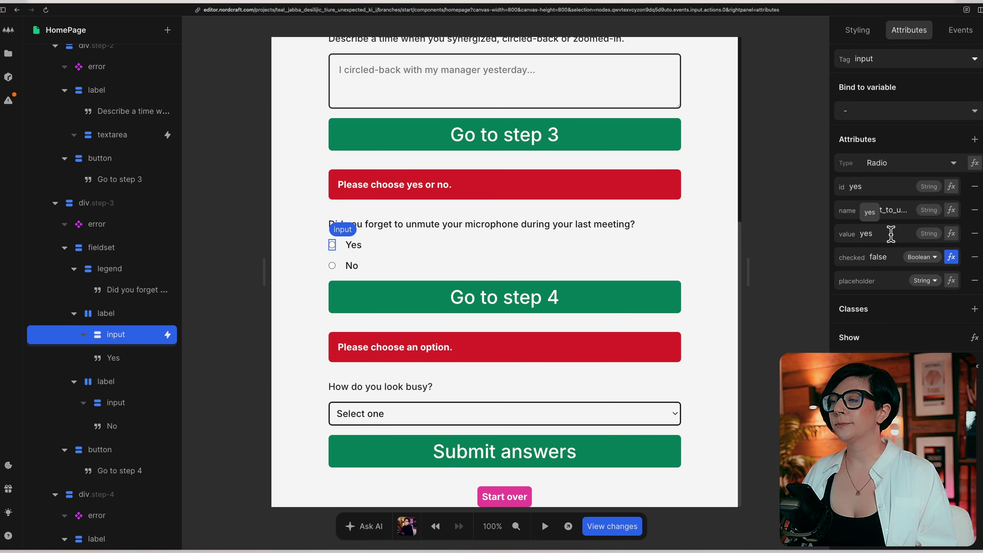
- Give the No radio input an input event that sets forgot_to_unmute to the event target's value
{"action": "left_click", "coordinate": [116, 403]}
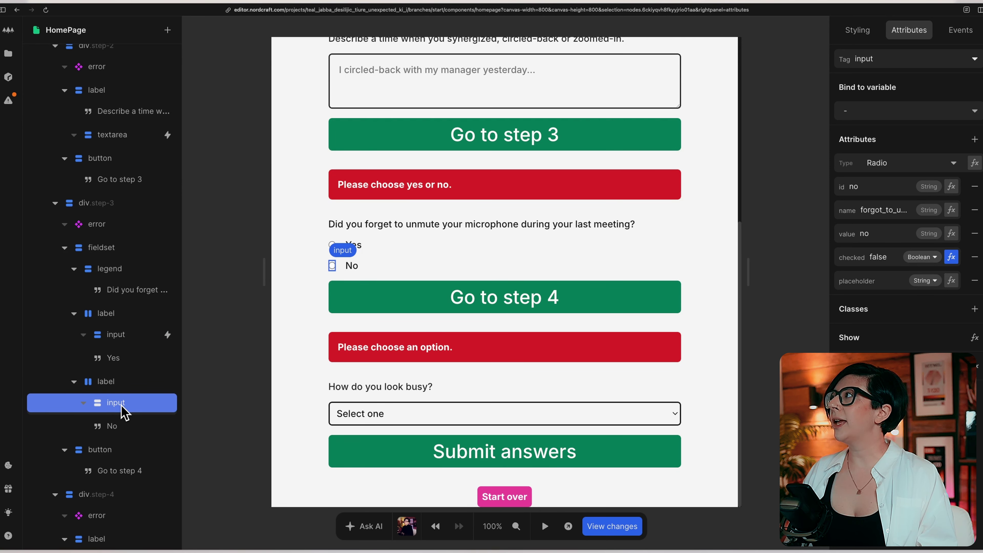
{"action": "key", "text": "e"}
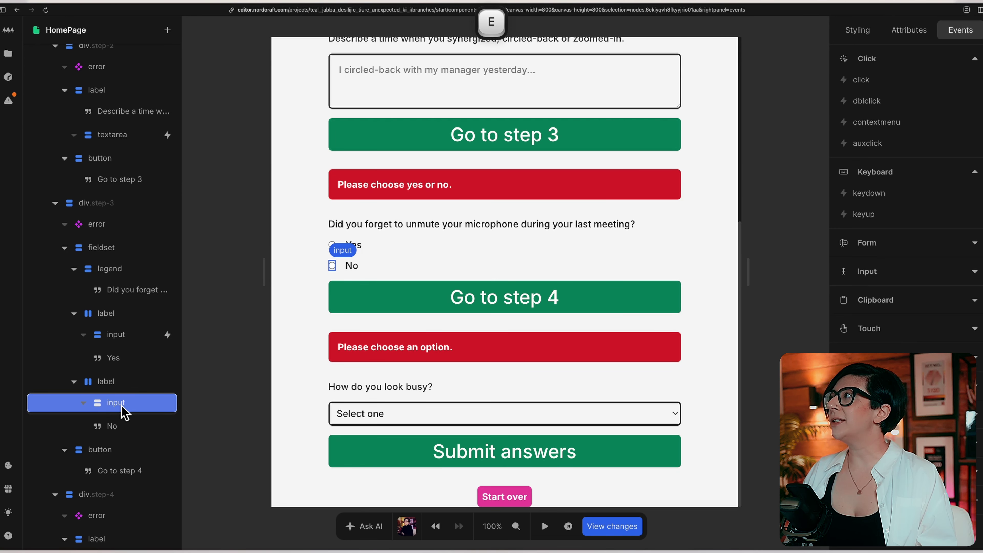
{"action": "left_click", "coordinate": [871, 273]}
{"action": "left_click", "coordinate": [885, 316]}
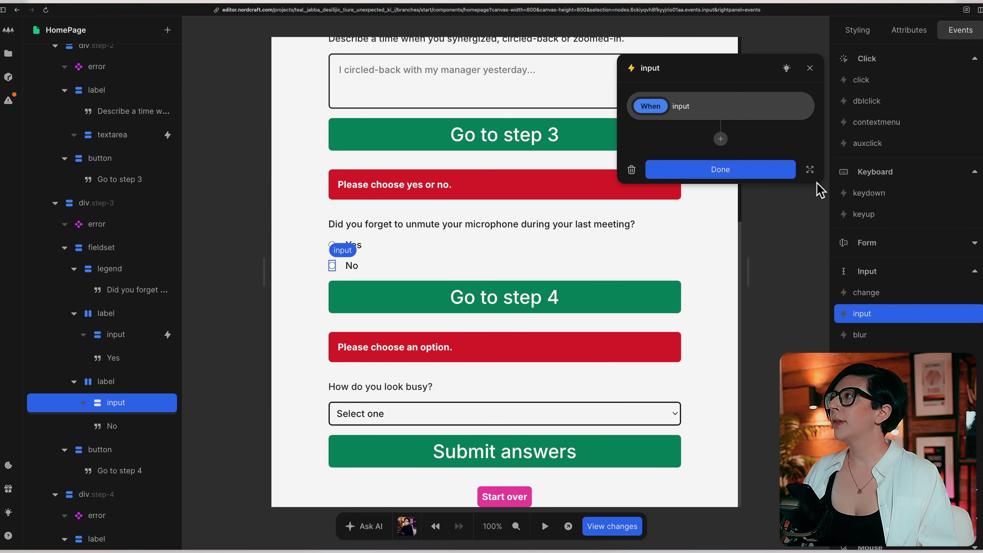
{"action": "left_click", "coordinate": [721, 139]}
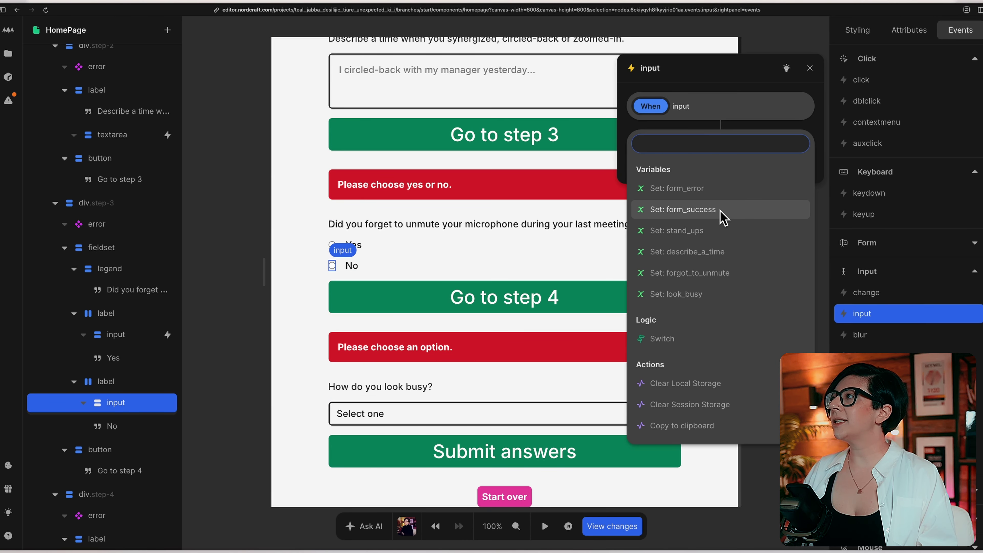
{"action": "left_click", "coordinate": [729, 273]}
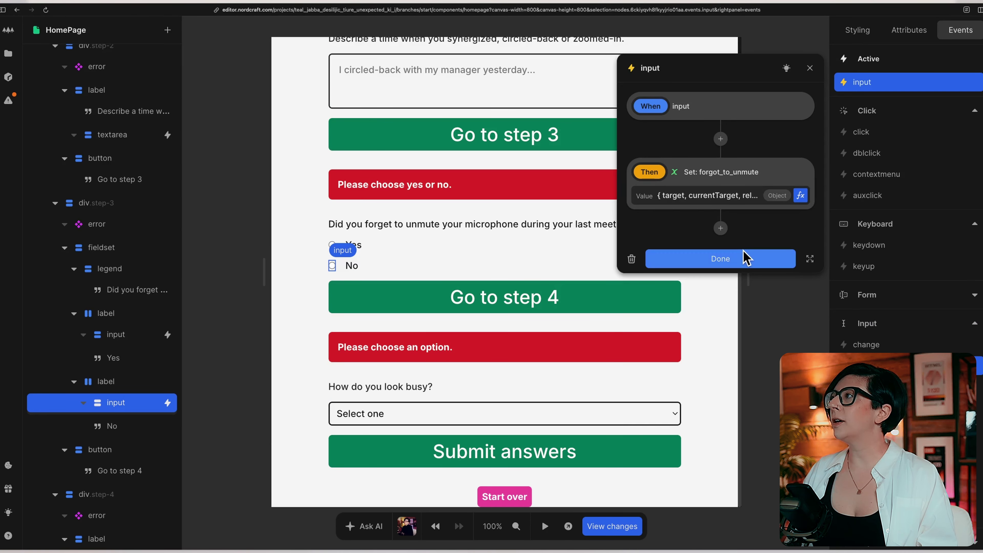
{"action": "left_click", "coordinate": [800, 197]}
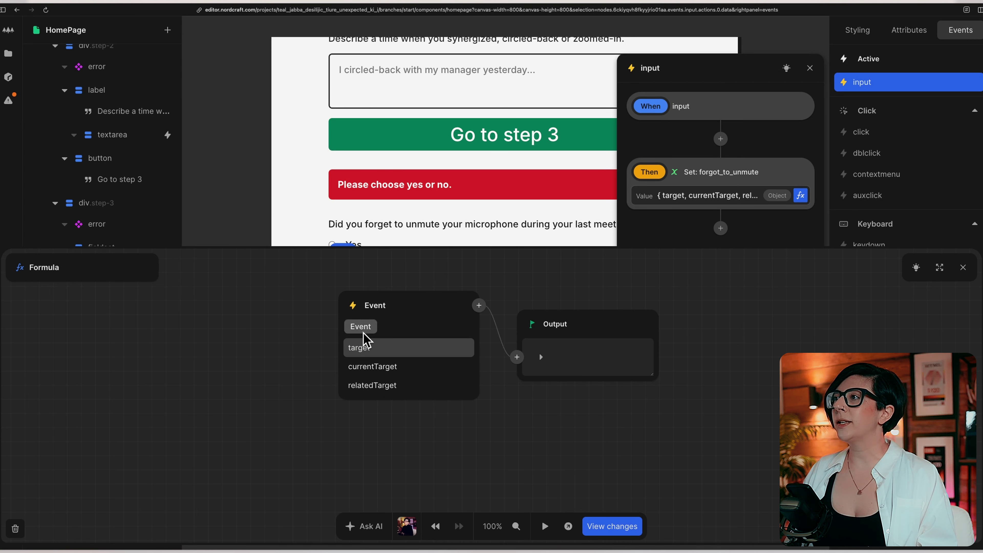
{"action": "left_click", "coordinate": [365, 344]}
{"action": "left_click", "coordinate": [366, 349]}
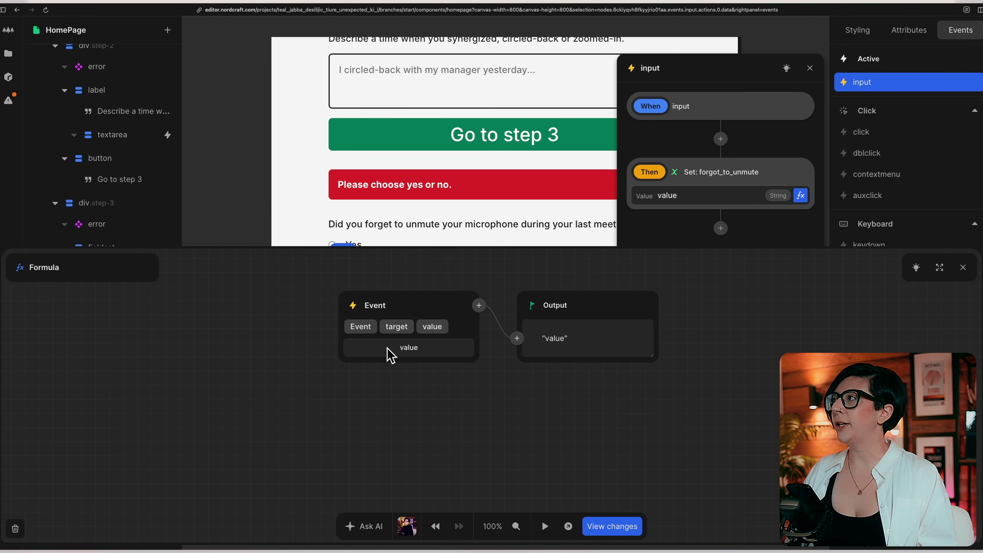
{"action": "left_click", "coordinate": [229, 322]}
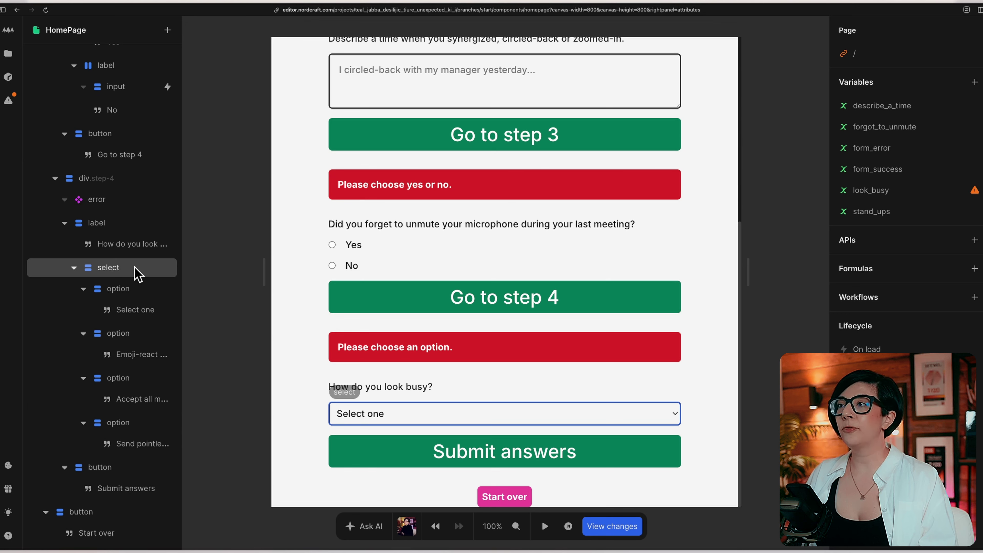
- Set the Emoji-react option's selected attribute to a formula testing whether look_busy Equals its value, "Emoji-react to all team messages"
{"action": "left_click", "coordinate": [137, 289]}
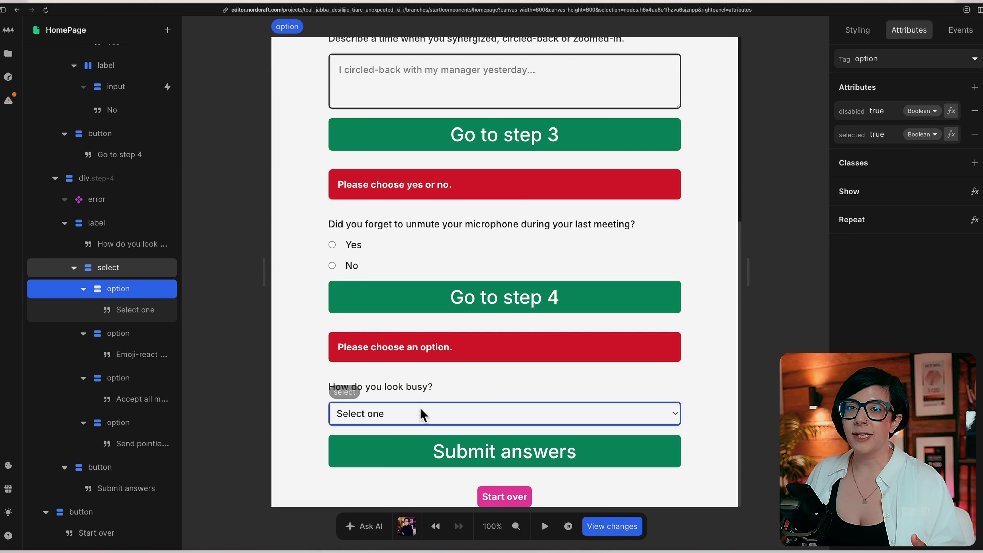
{"action": "left_click", "coordinate": [126, 337]}
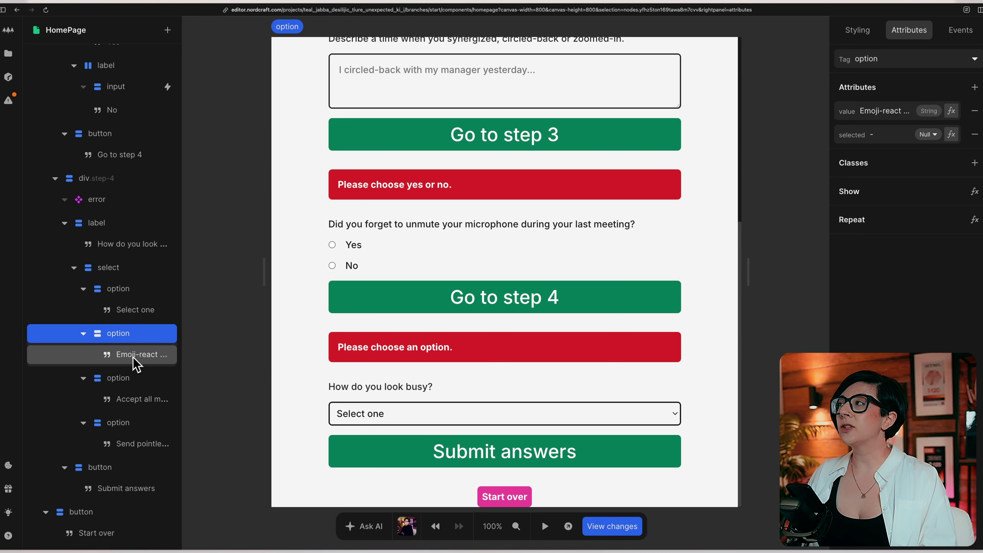
{"action": "left_click", "coordinate": [880, 111]}
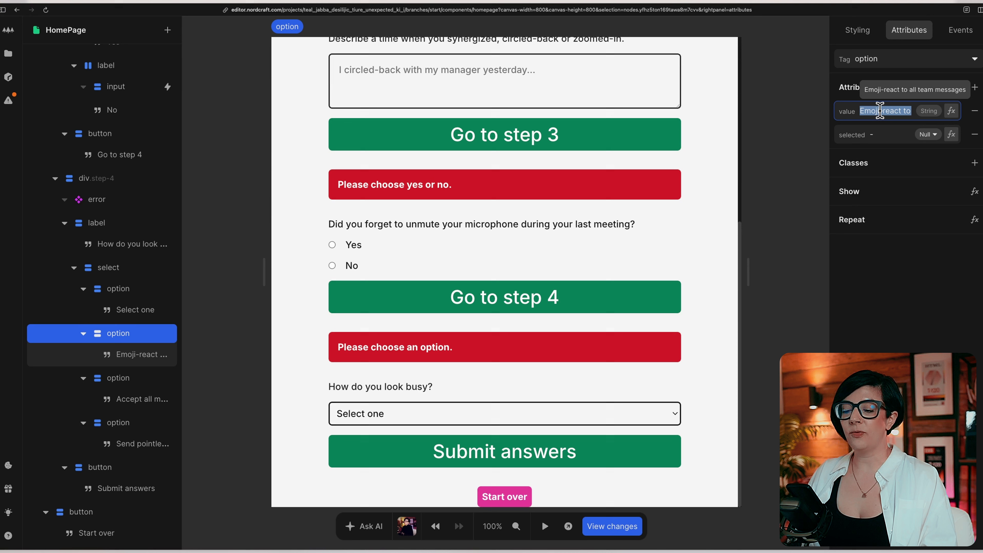
{"action": "key", "text": "super+c"}
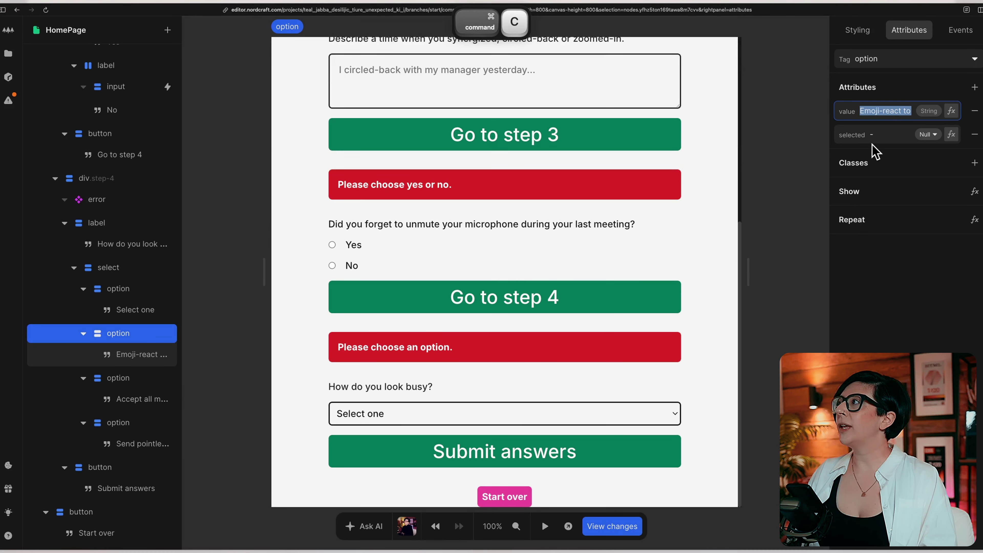
{"action": "left_click", "coordinate": [952, 135]}
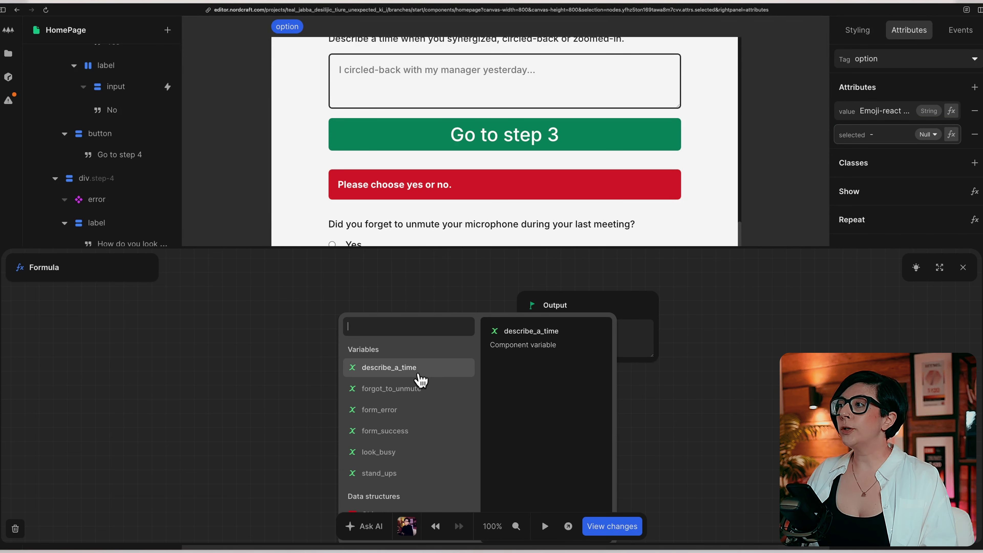
{"action": "left_click", "coordinate": [412, 453]}
{"action": "left_click", "coordinate": [480, 306]}
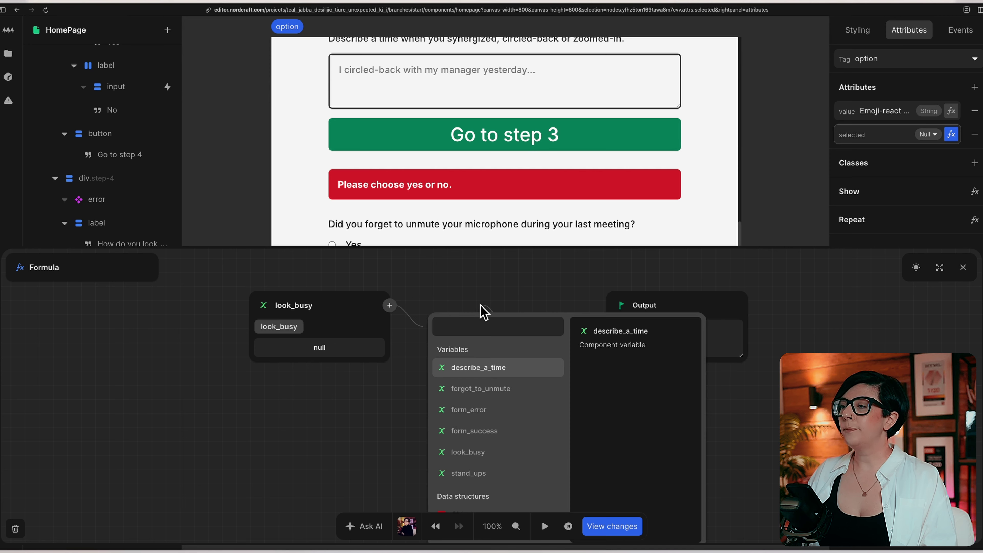
{"action": "type", "text": "equ"}
{"action": "key", "text": "Return"}
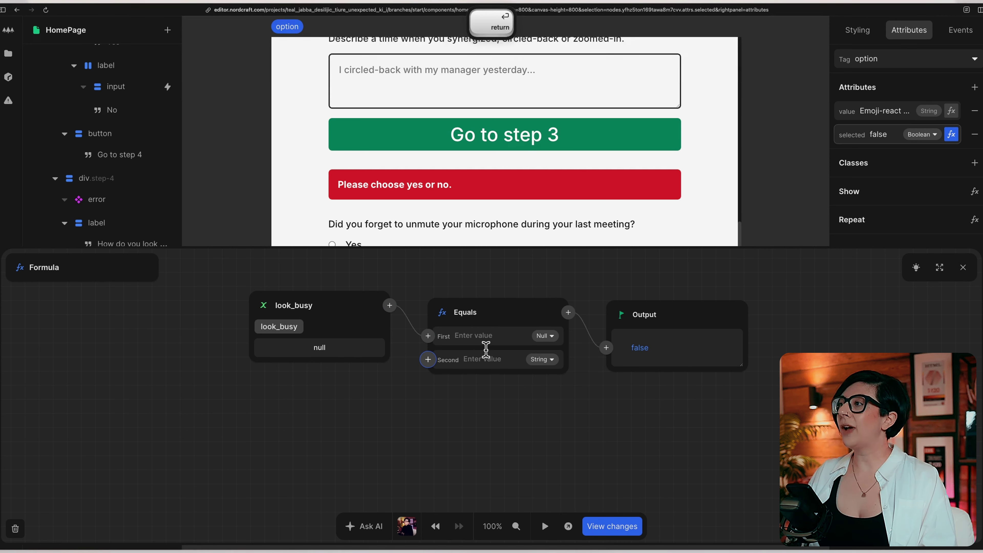
{"action": "left_click", "coordinate": [486, 359]}
{"action": "key", "text": "ctrl+v"}
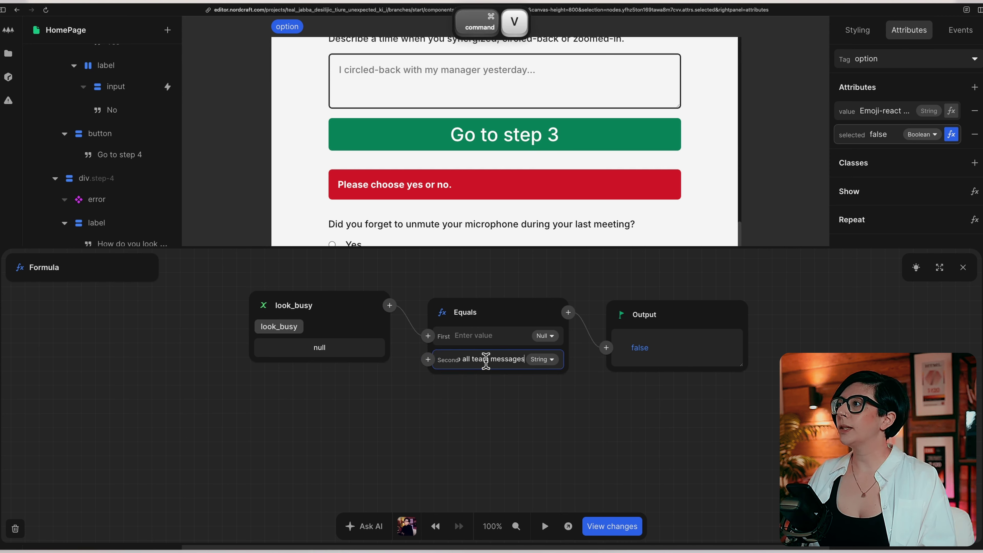
{"action": "left_click", "coordinate": [538, 432]}
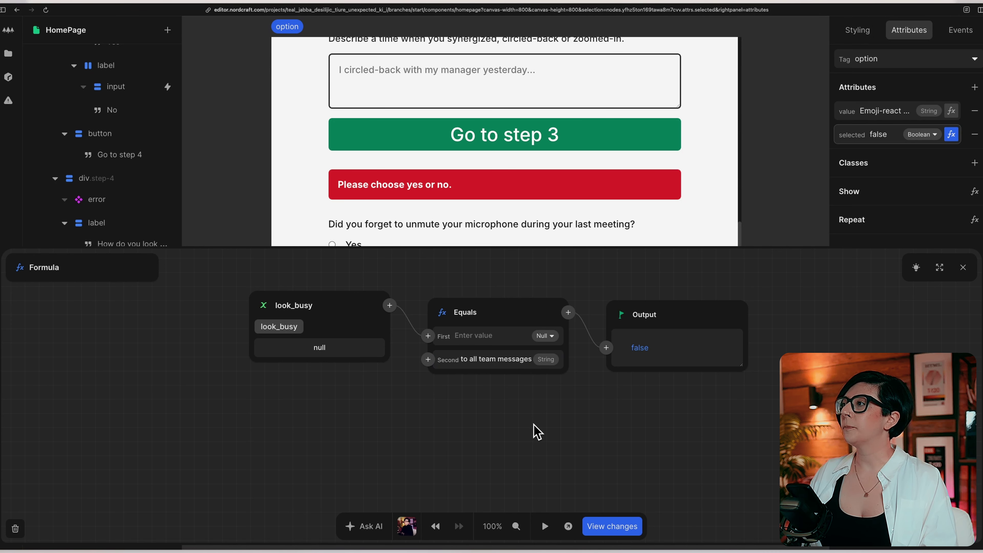
- Set the Accept all meeting invitations option's selected attribute to a formula testing whether look_busy Equals its value, "Accept all meeting invitations"
{"action": "key", "text": "Escape"}
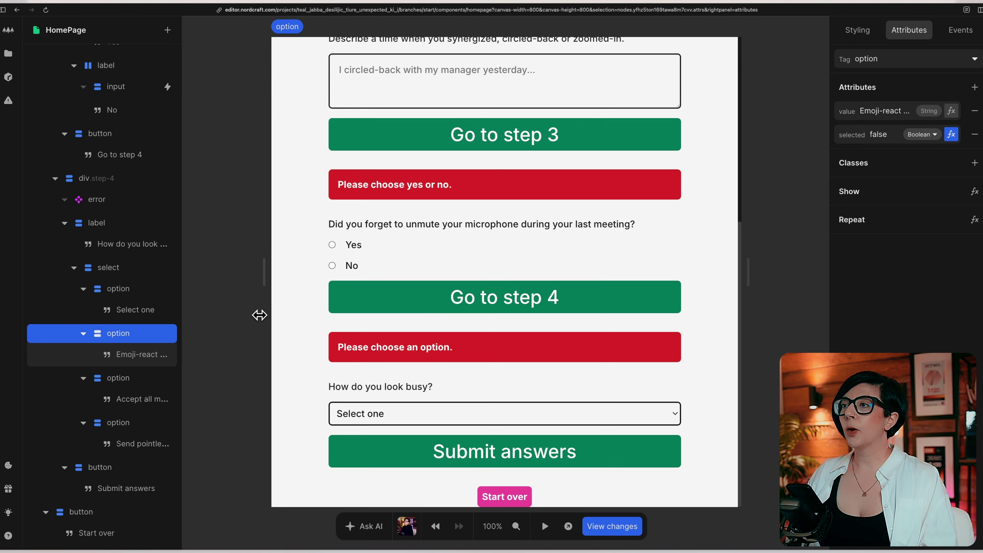
{"action": "left_click", "coordinate": [129, 383]}
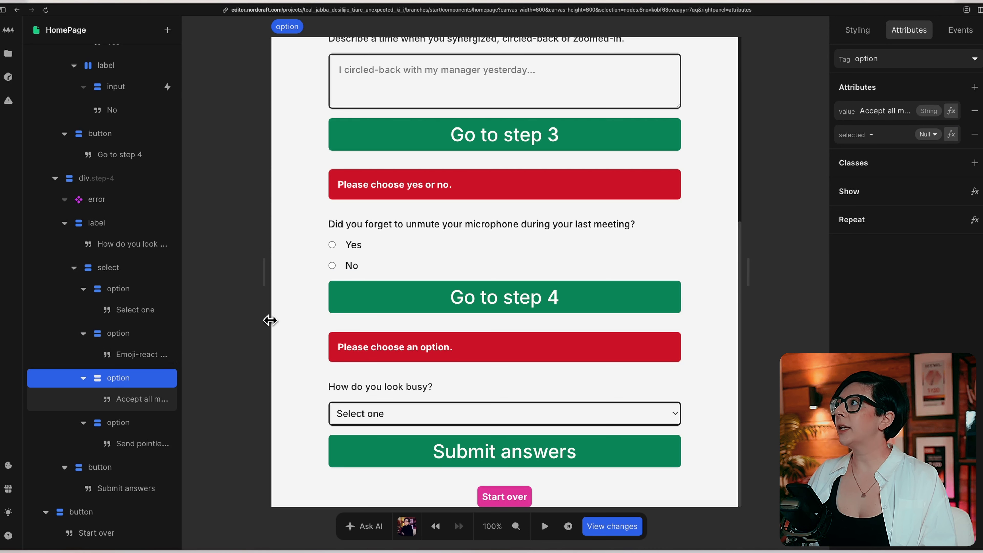
{"action": "left_click", "coordinate": [877, 110]}
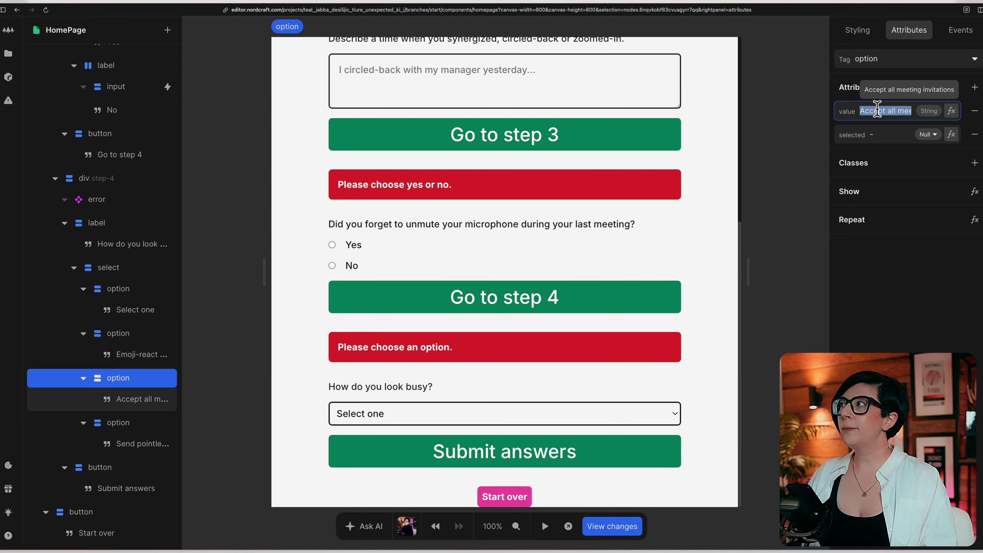
{"action": "key", "text": "super+c"}
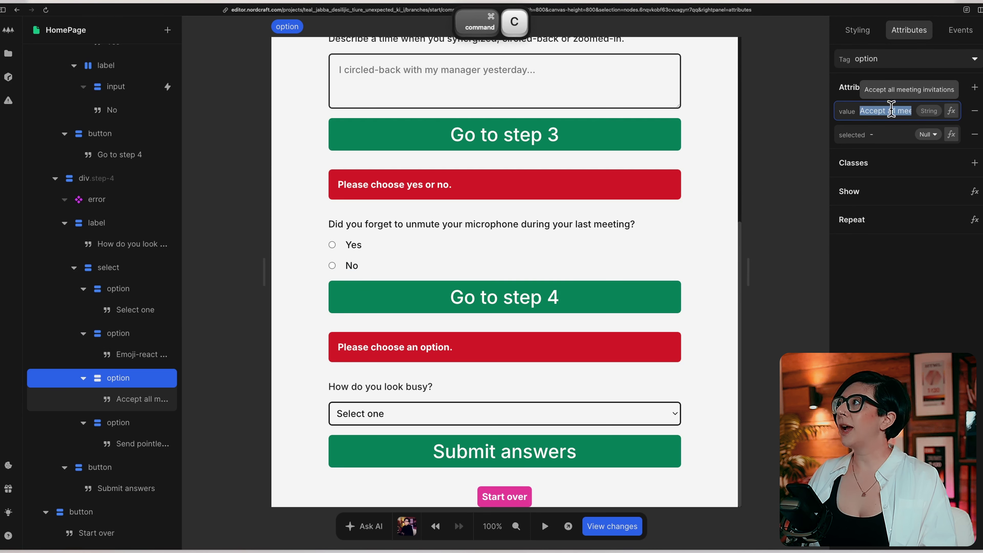
{"action": "left_click", "coordinate": [952, 134]}
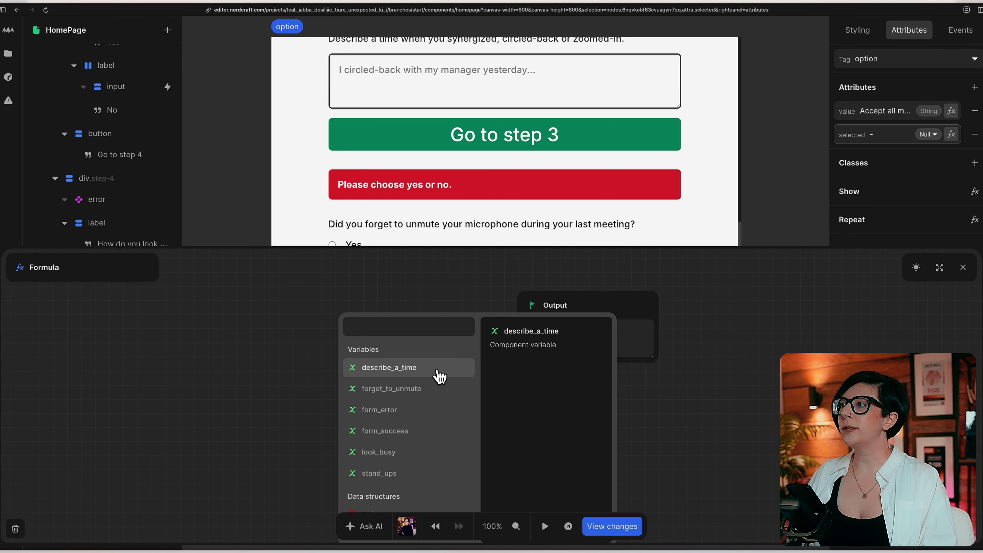
{"action": "left_click", "coordinate": [383, 457]}
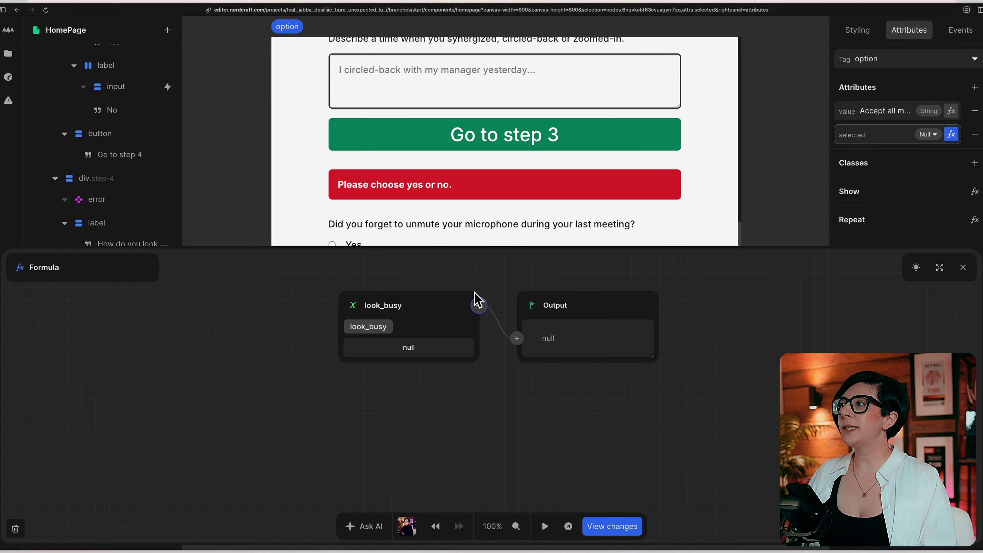
{"action": "type", "text": "eq"}
{"action": "key", "text": "Return"}
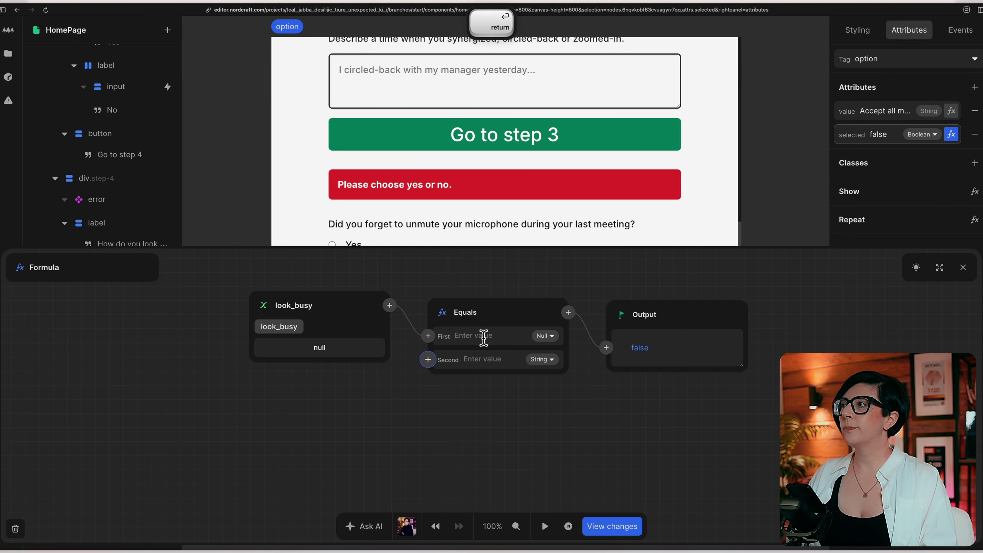
{"action": "left_click", "coordinate": [487, 360]}
{"action": "key", "text": "super+v"}
{"action": "left_click", "coordinate": [598, 420]}
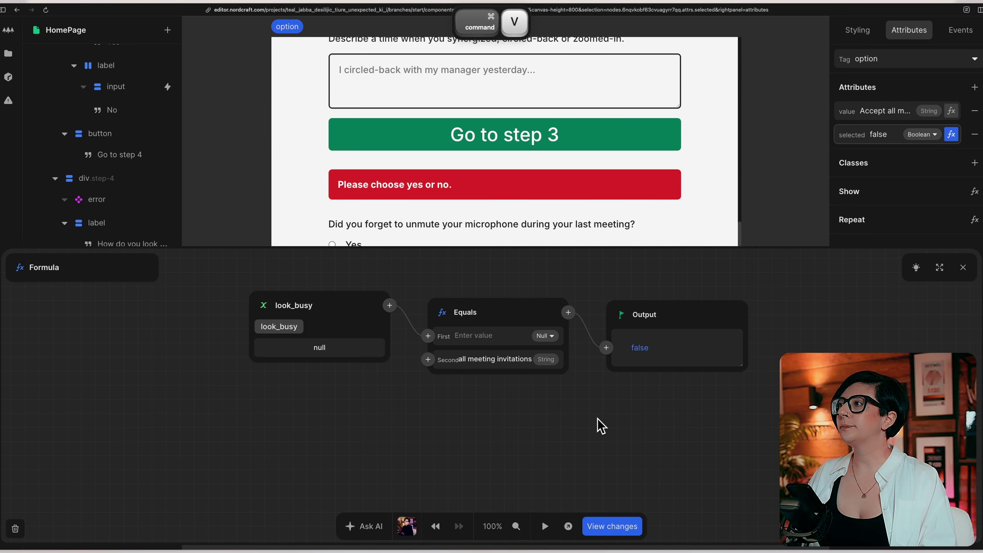
{"action": "left_click", "coordinate": [963, 267]}
- Set the last option's selected attribute to a formula testing whether look_busy Equals its value, "Send pointless emails to your manager"
{"action": "left_click", "coordinate": [144, 426]}
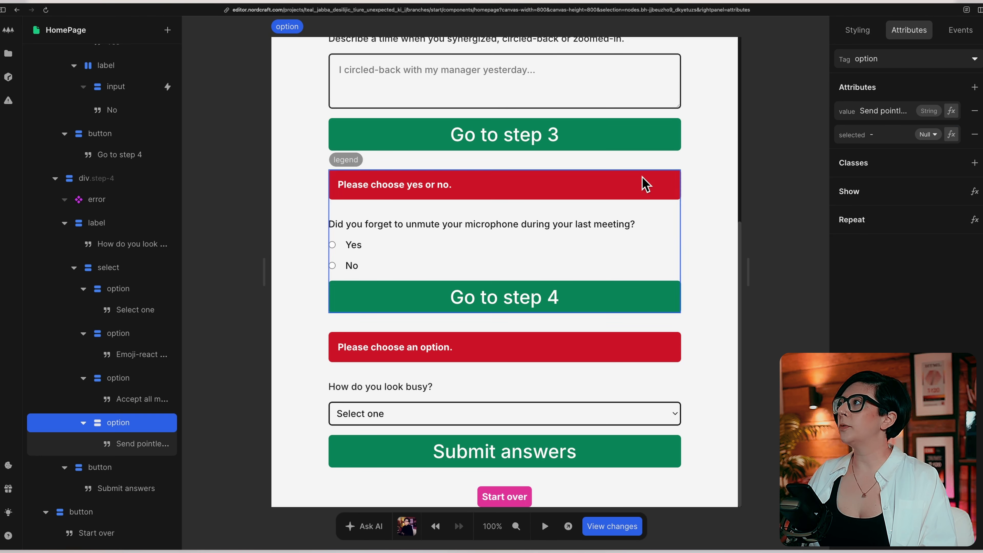
{"action": "left_click", "coordinate": [878, 113]}
{"action": "key", "text": "super+c"}
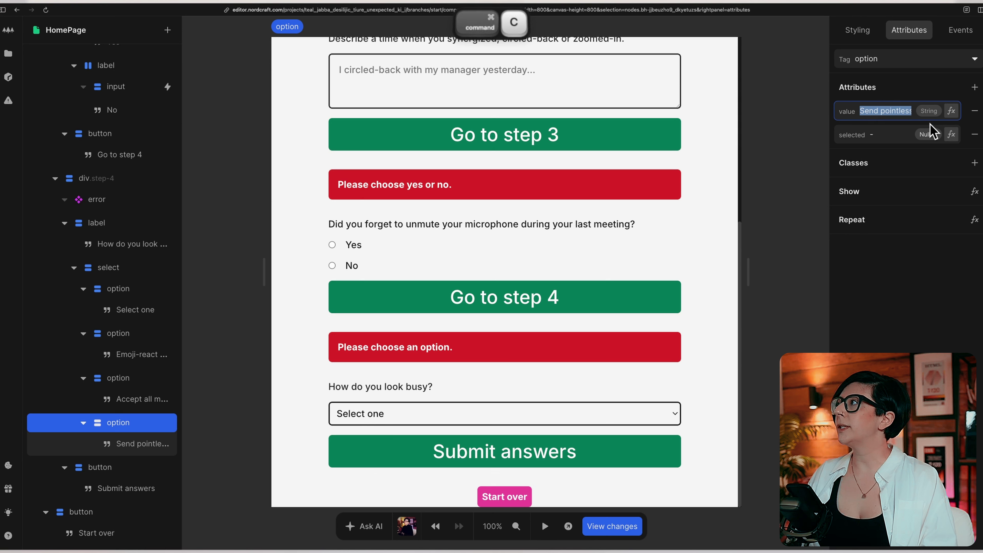
{"action": "left_click", "coordinate": [955, 137]}
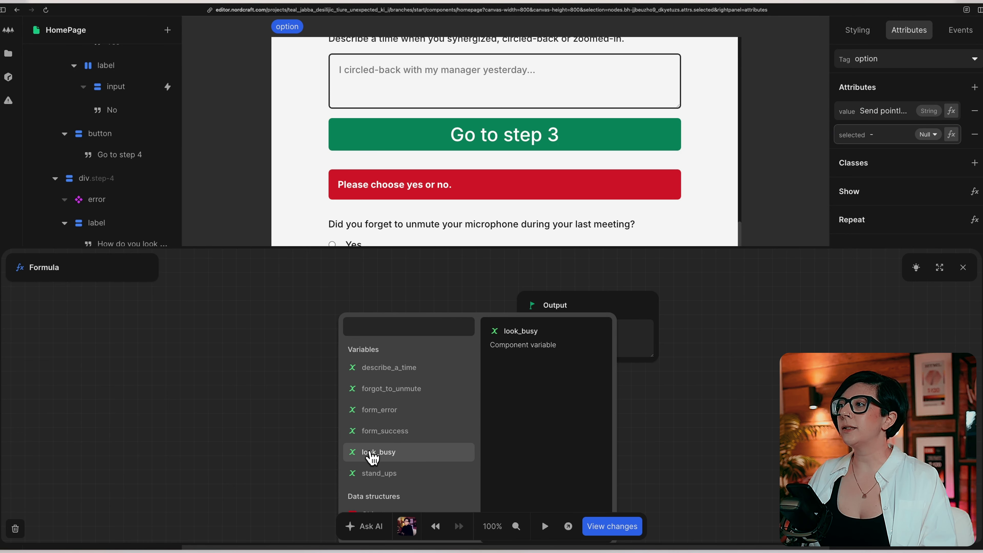
{"action": "left_click", "coordinate": [417, 452]}
{"action": "left_click", "coordinate": [479, 305]}
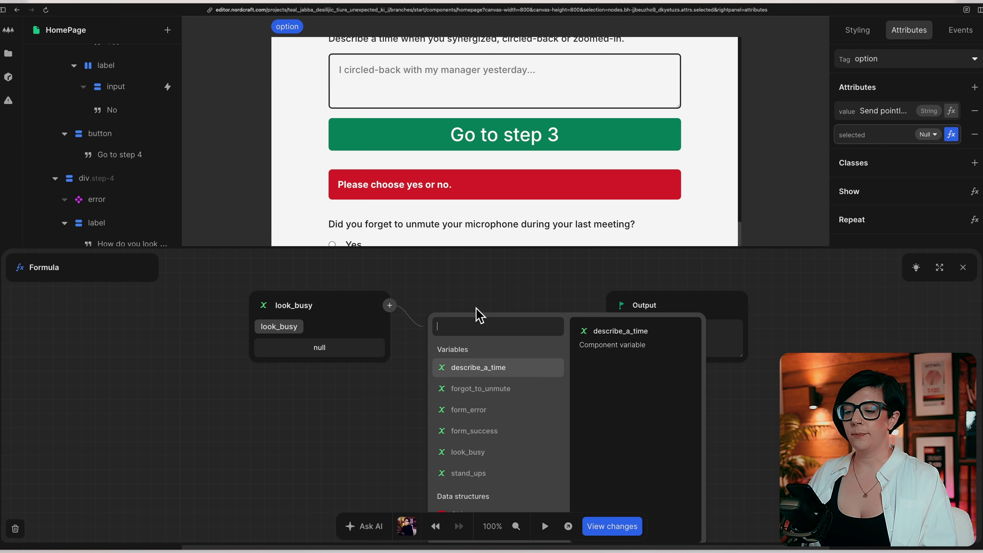
{"action": "type", "text": "equ"}
{"action": "key", "text": "Return"}
{"action": "left_click", "coordinate": [486, 359]}
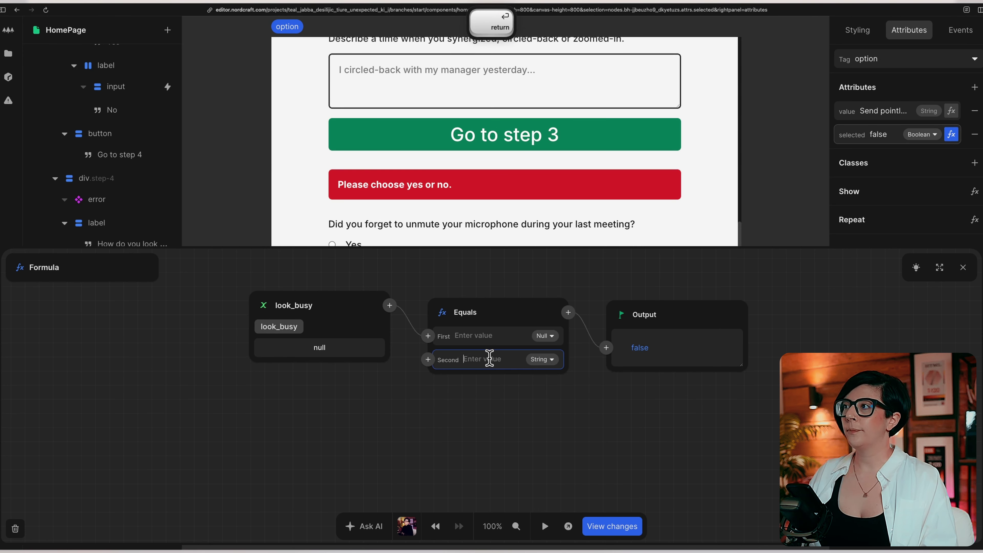
{"action": "key", "text": "super+v"}
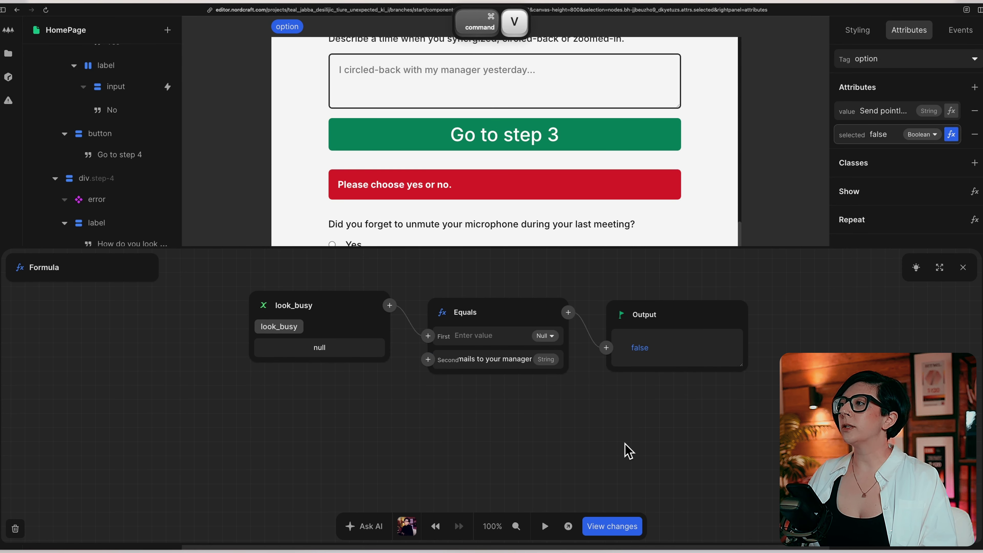
{"action": "left_click", "coordinate": [963, 268]}
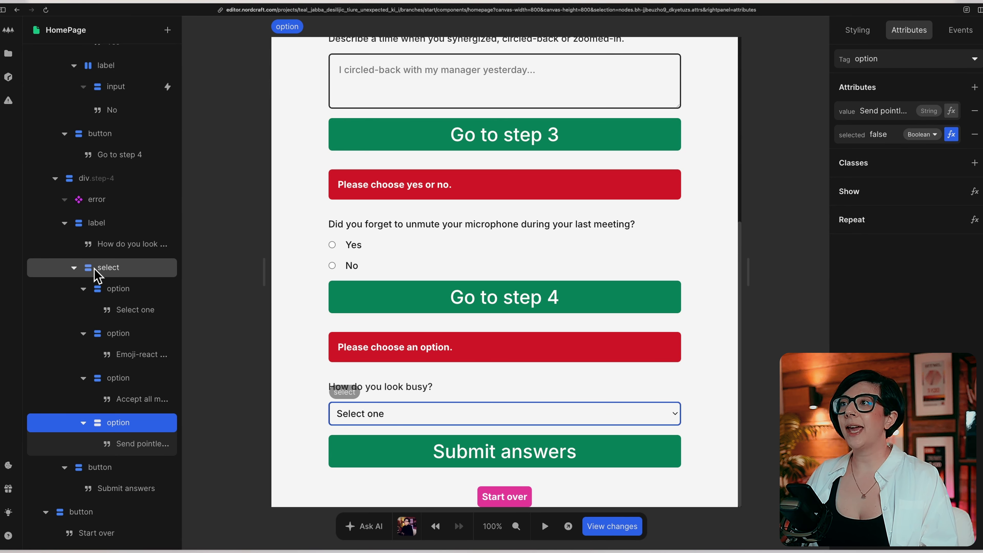
- Give the step 4 select element a change event that sets look_busy to the event target's value
{"action": "left_click", "coordinate": [141, 272]}
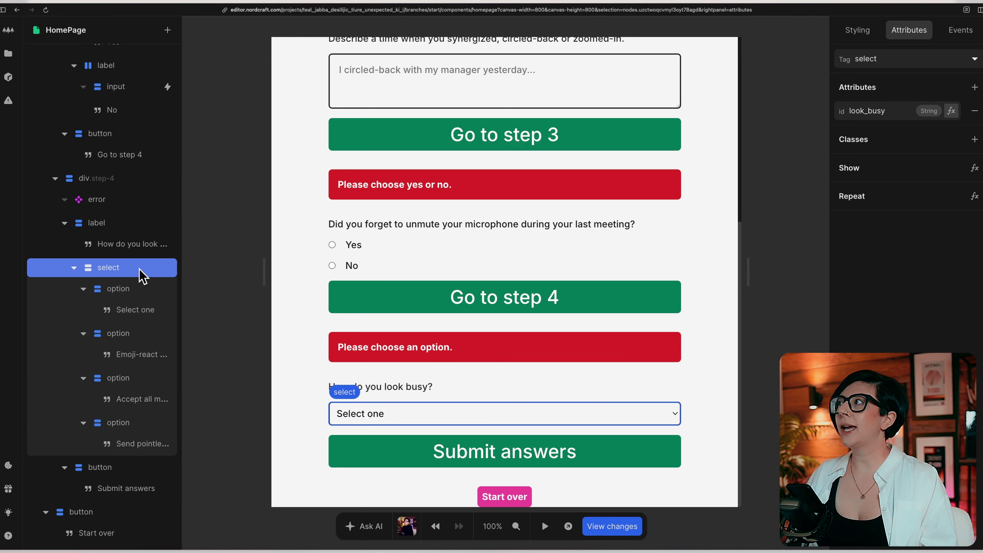
{"action": "key", "text": "e"}
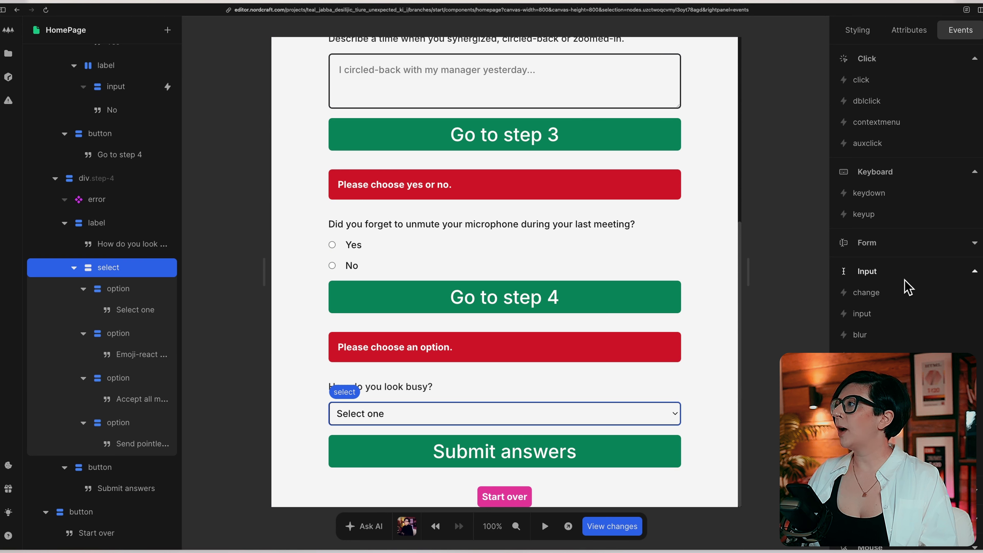
{"action": "left_click", "coordinate": [866, 293]}
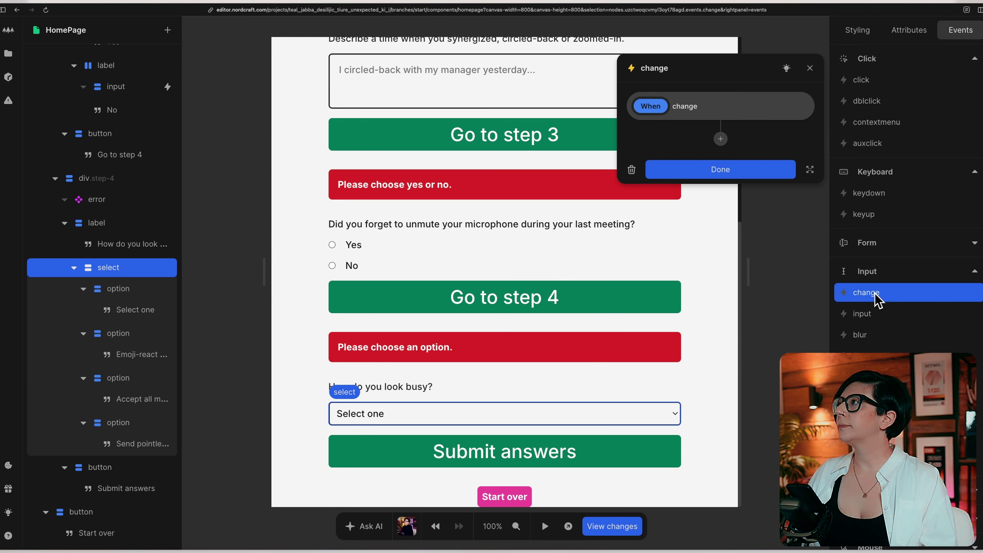
{"action": "left_click", "coordinate": [721, 139]}
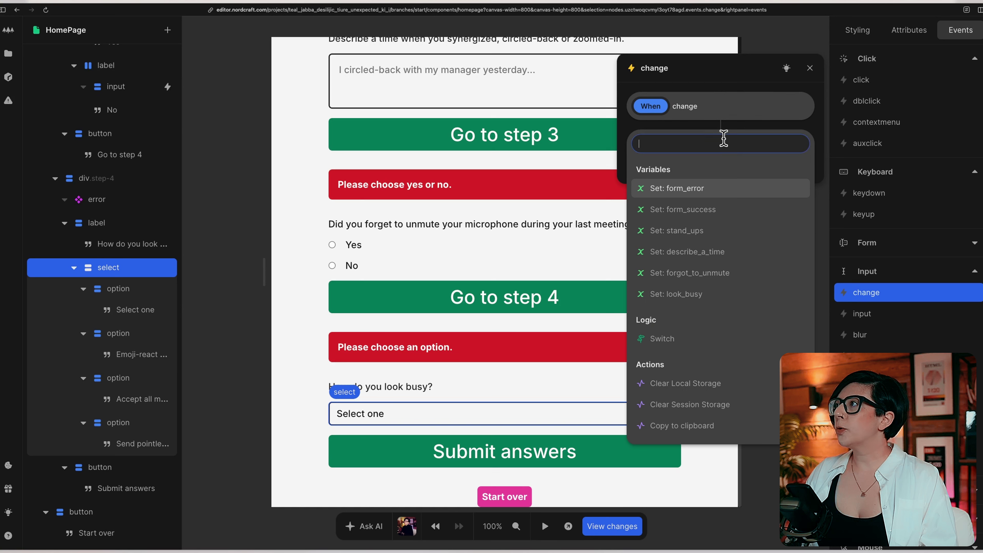
{"action": "left_click", "coordinate": [713, 294]}
{"action": "left_click", "coordinate": [800, 195]}
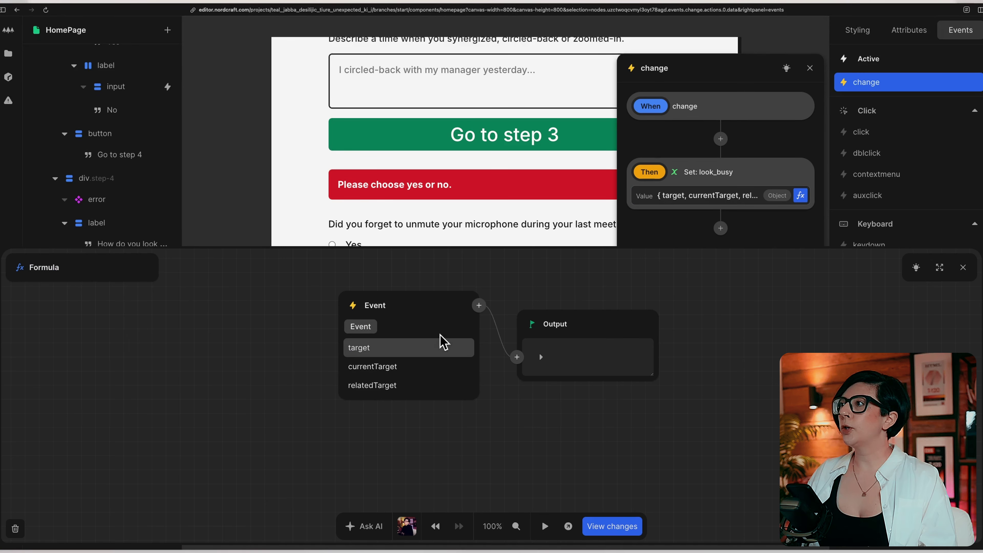
{"action": "left_click", "coordinate": [363, 348]}
{"action": "left_click", "coordinate": [401, 347]}
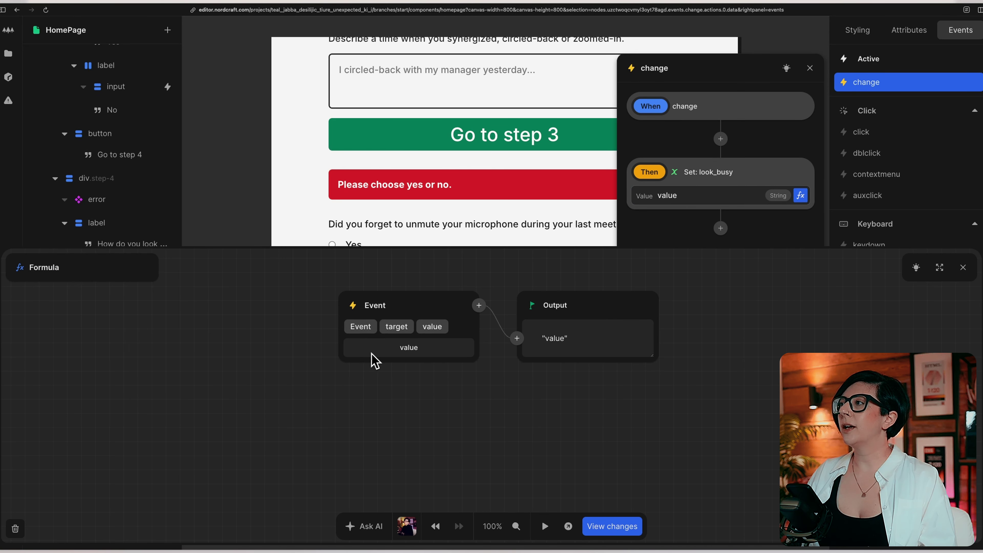
{"action": "left_click", "coordinate": [963, 268]}
- Enter "test" in the step 2 textarea in test mode and check the current value of the describe_a_time variable
{"action": "scroll", "coordinate": [595, 271], "scroll_direction": "down", "scroll_amount": 2}
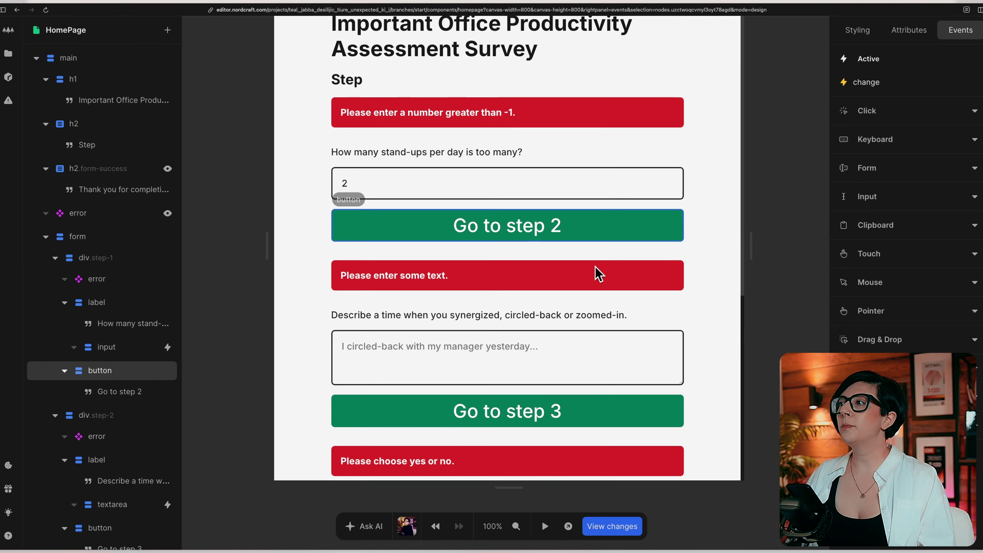
{"action": "scroll", "coordinate": [596, 267], "scroll_direction": "up", "scroll_amount": 1}
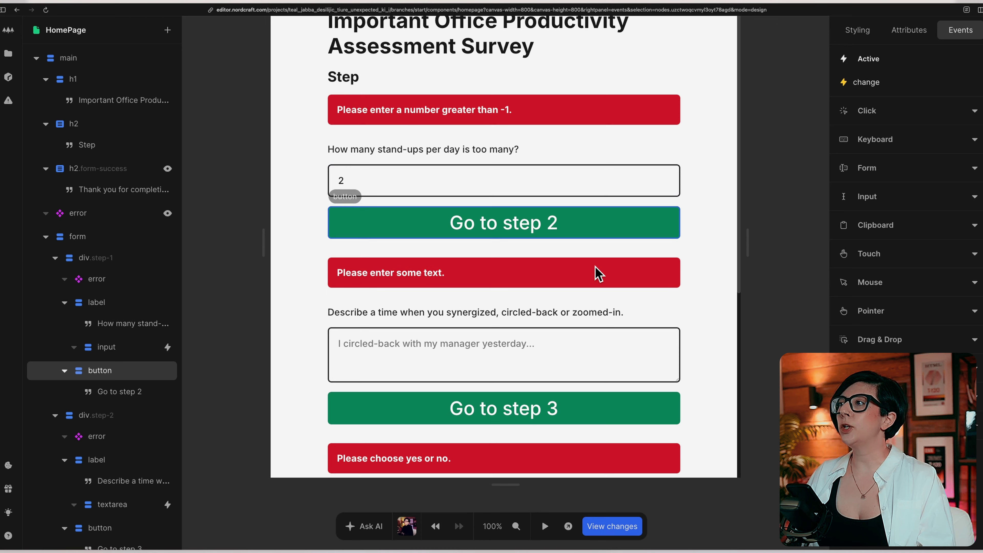
{"action": "key", "text": "t"}
{"action": "left_click", "coordinate": [488, 356]}
{"action": "type", "text": "test"}
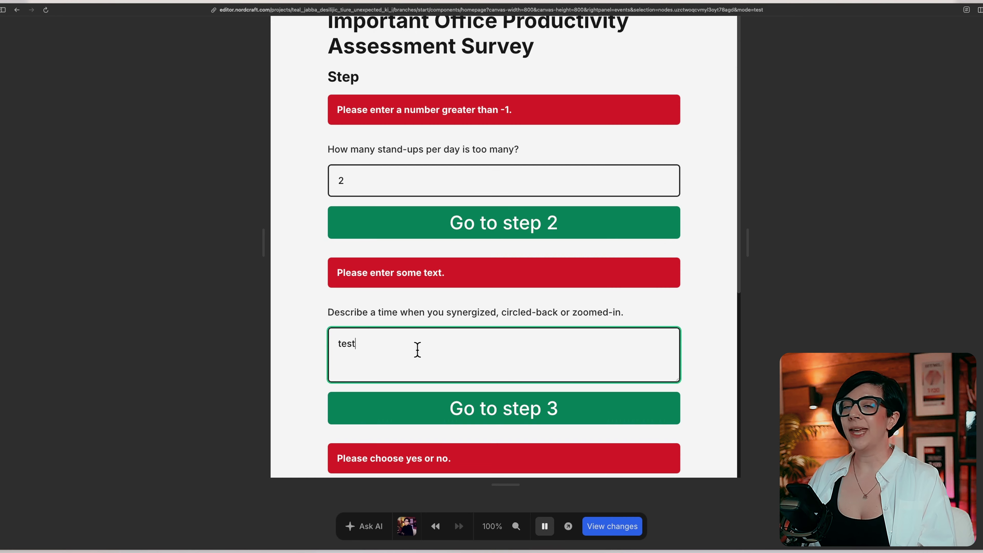
{"action": "left_click", "coordinate": [299, 368]}
{"action": "key", "text": "t"}
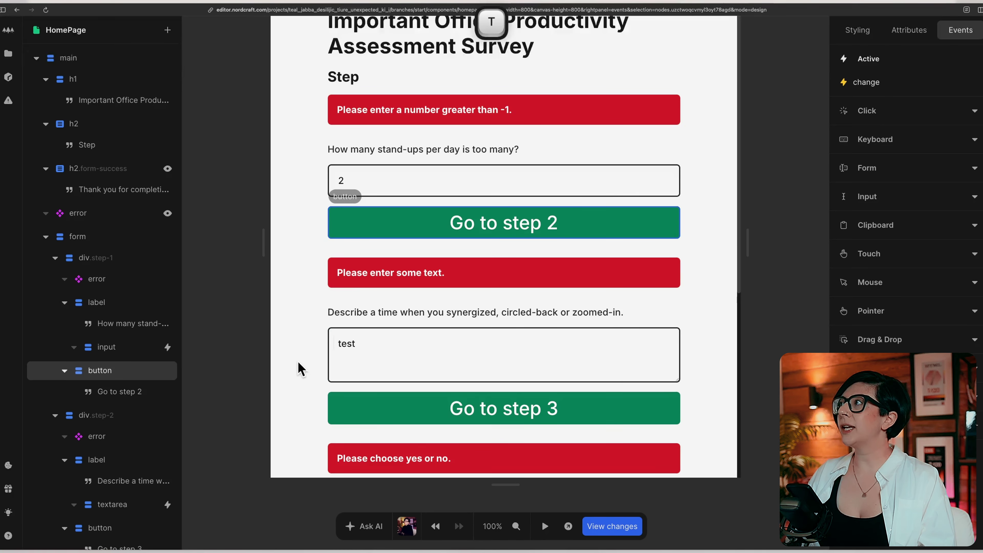
{"action": "left_click", "coordinate": [777, 123]}
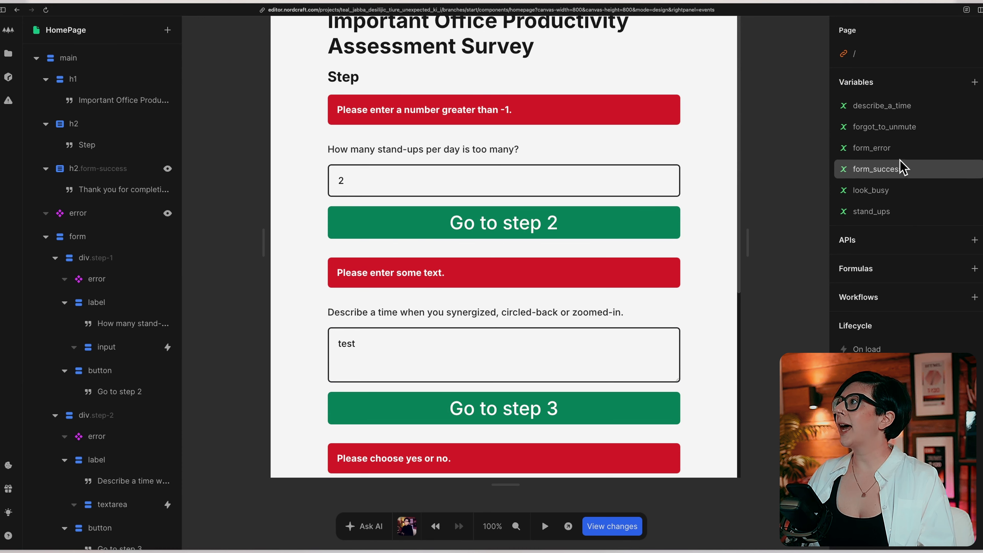
{"action": "left_click", "coordinate": [906, 110]}
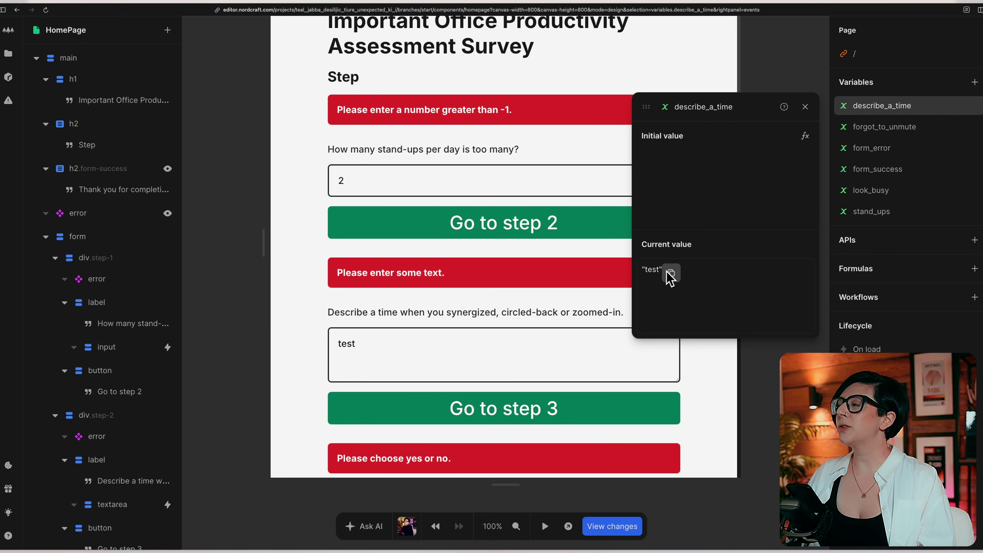
{"action": "left_click", "coordinate": [772, 371]}
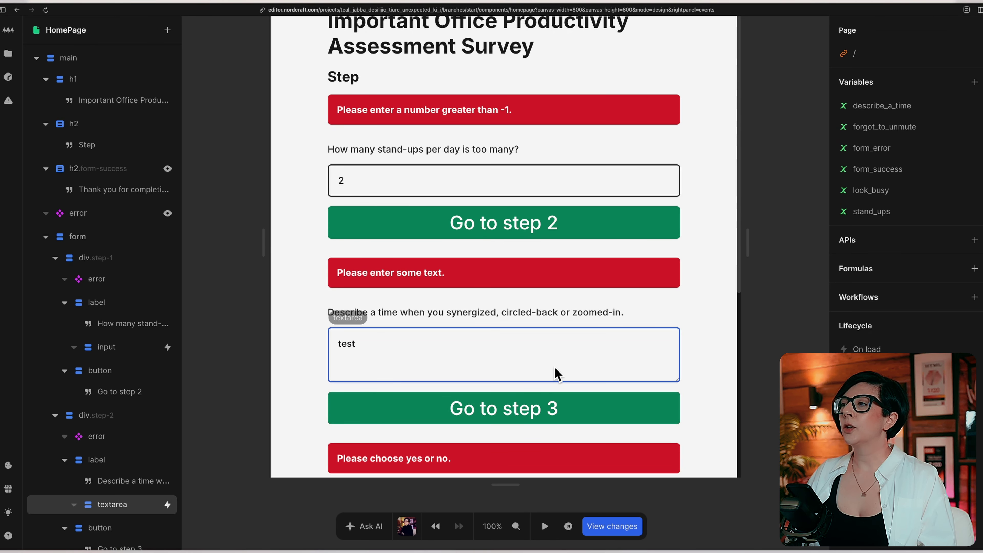
- Choose Yes and "Emoji-react to all team messages" in test mode, and check the current values of forgot_to_unmute and look_busy
{"action": "key", "text": "t"}
{"action": "scroll", "coordinate": [554, 366], "scroll_direction": "down", "scroll_amount": 8}
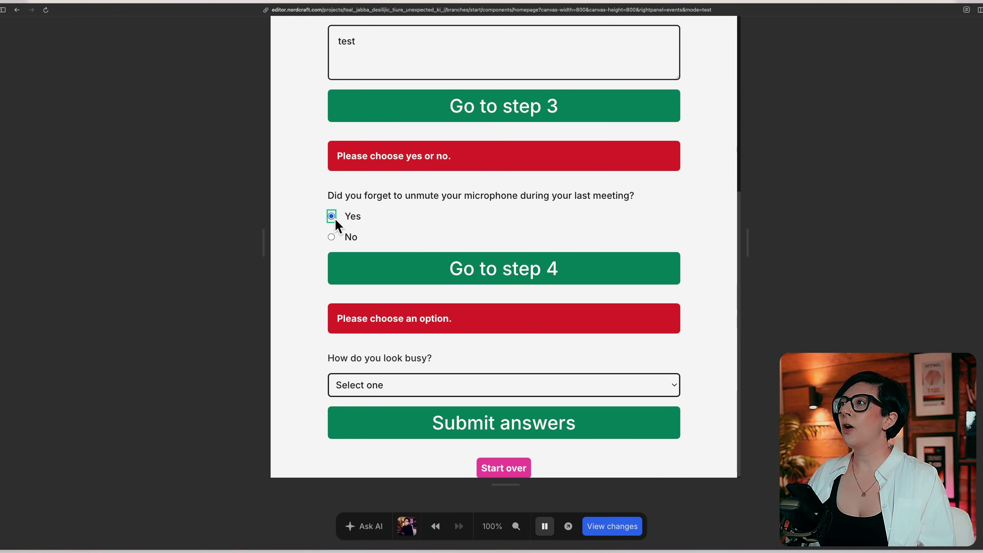
{"action": "left_click", "coordinate": [382, 391]}
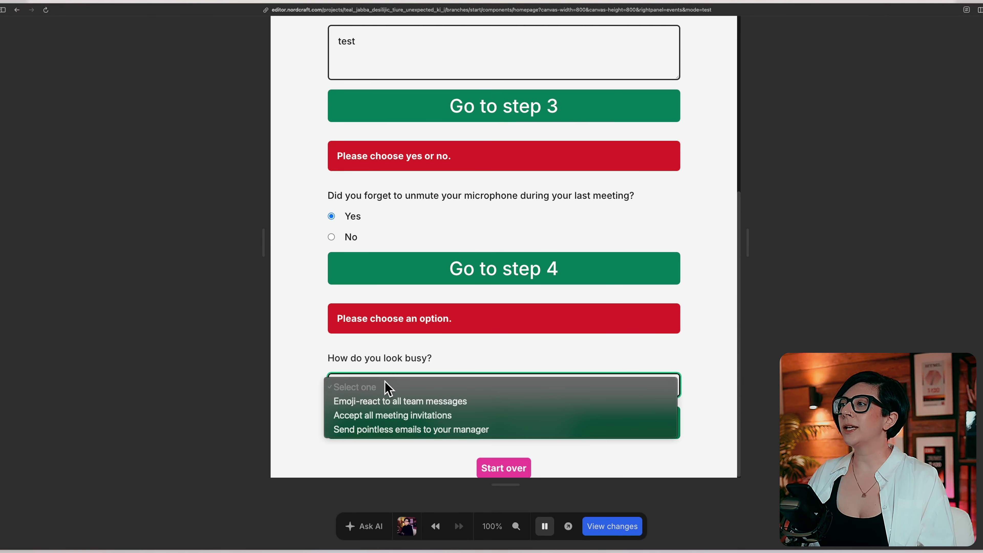
{"action": "left_click", "coordinate": [372, 399]}
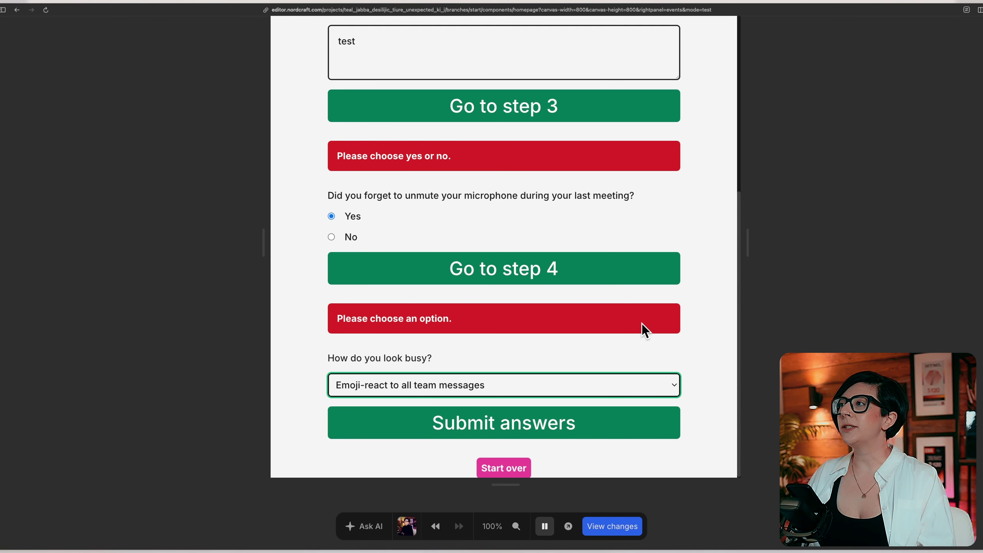
{"action": "key", "text": "t"}
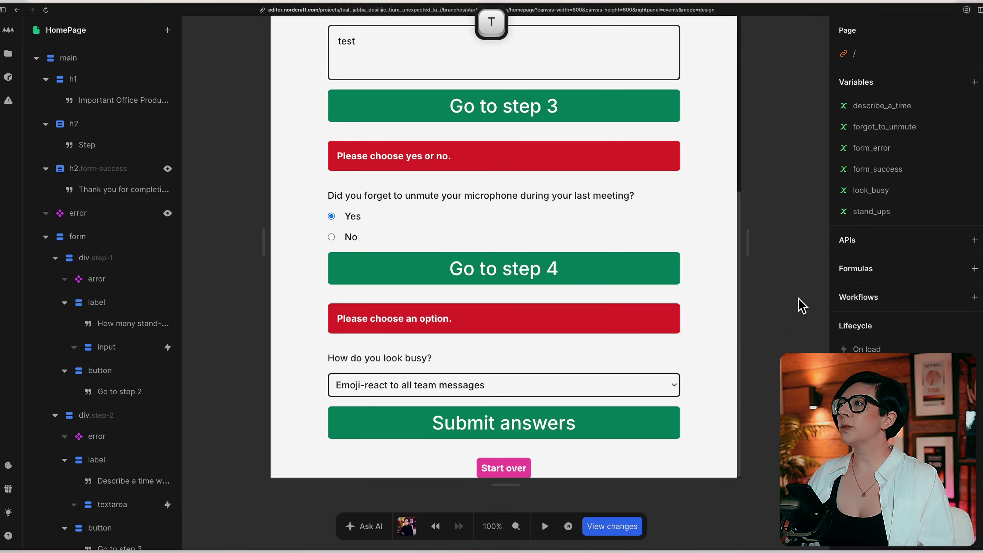
{"action": "left_click", "coordinate": [906, 128]}
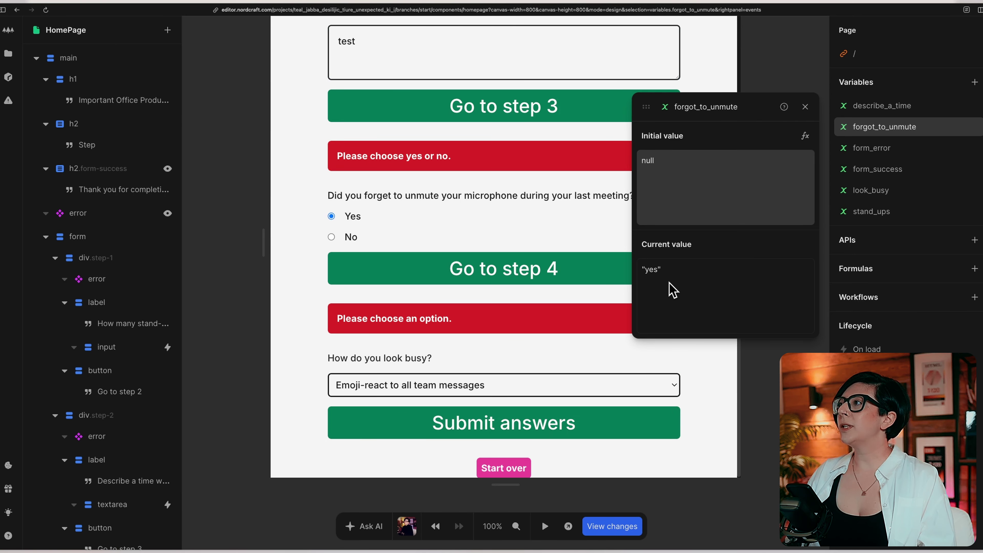
{"action": "left_click", "coordinate": [904, 197]}
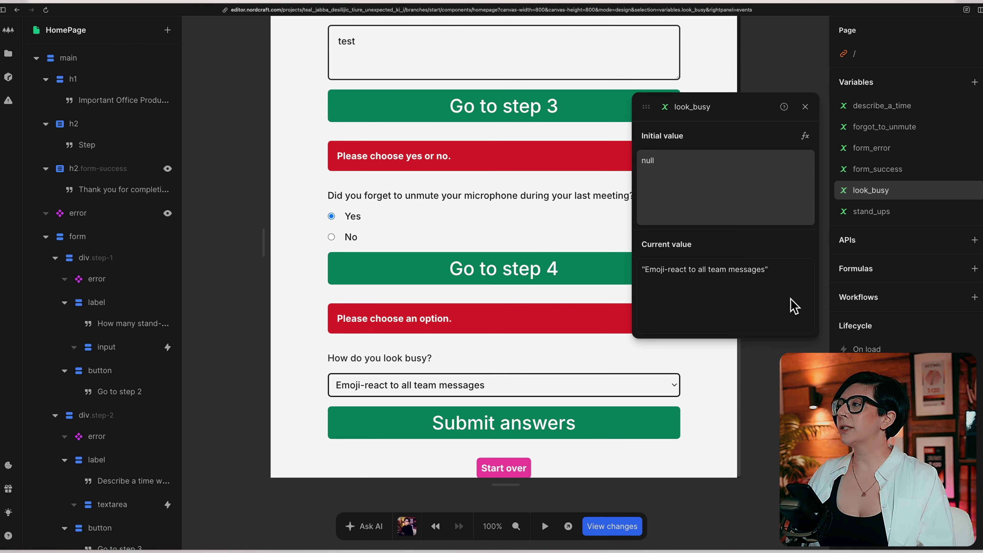
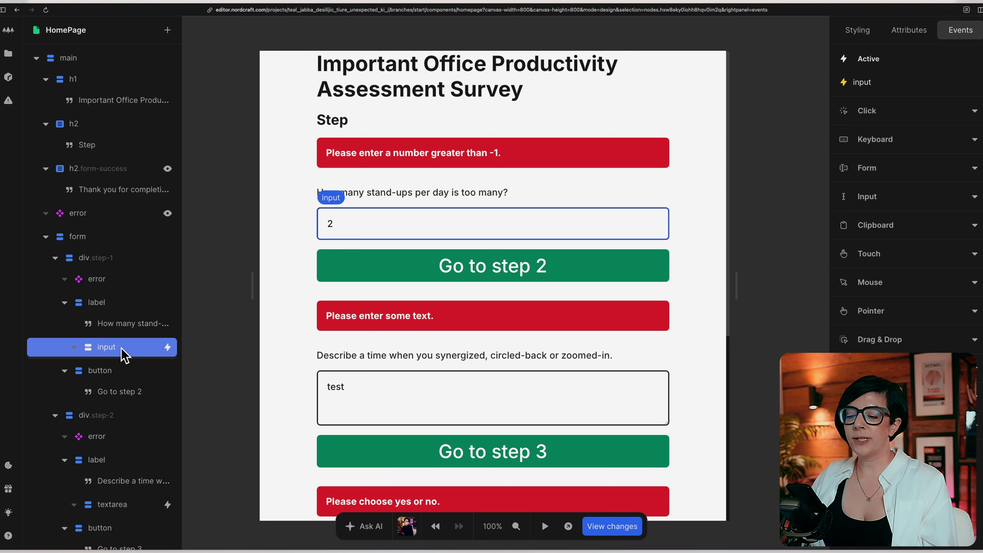
- Add a Save to Session Storage action with the key stand_ups to the step 1 input's input event
{"action": "left_click", "coordinate": [123, 355]}
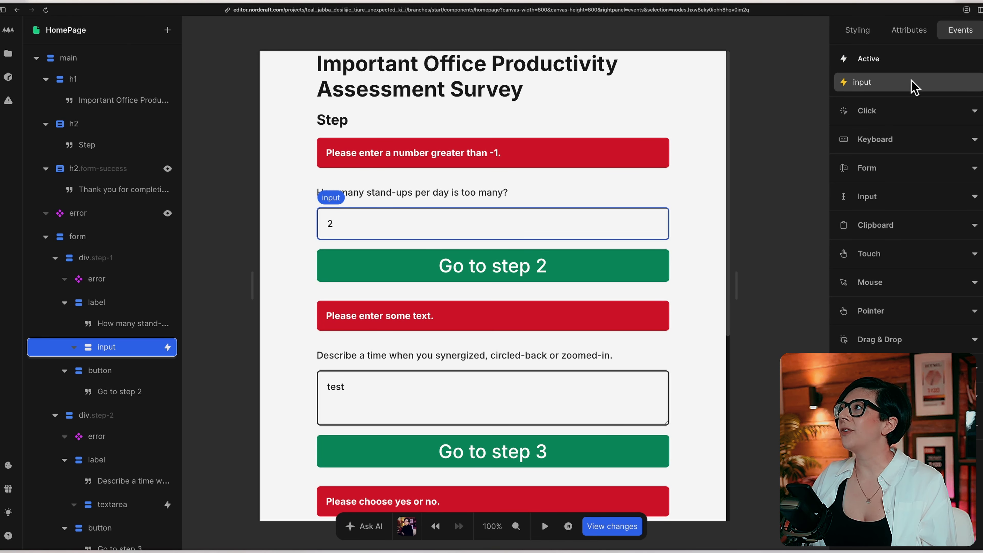
{"action": "left_click", "coordinate": [896, 89]}
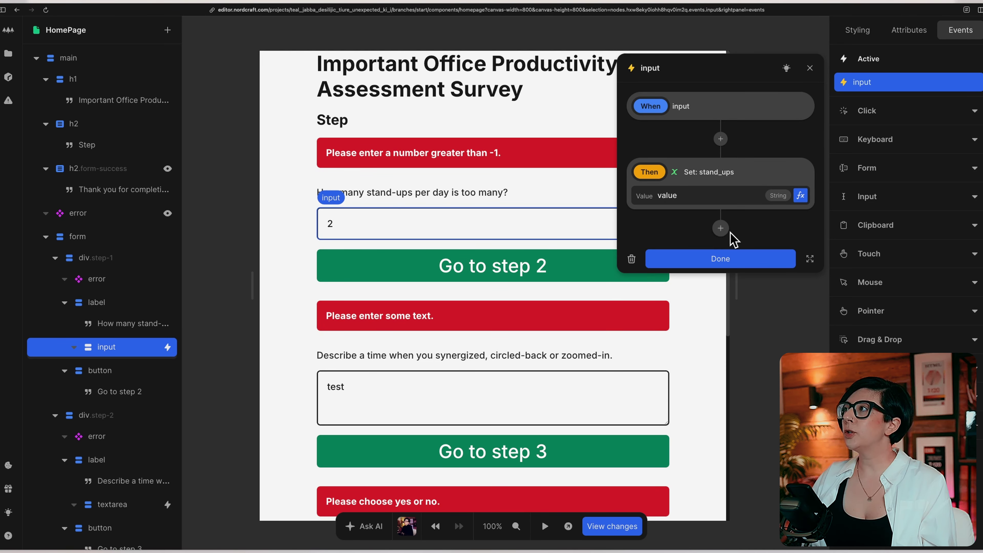
{"action": "left_click", "coordinate": [721, 229]}
{"action": "type", "text": "save"}
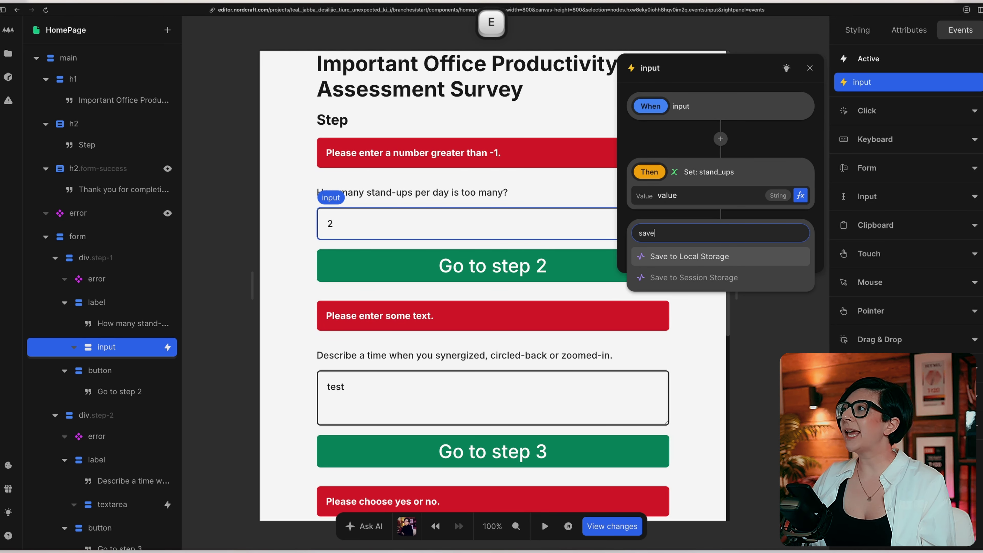
{"action": "left_click", "coordinate": [736, 280]}
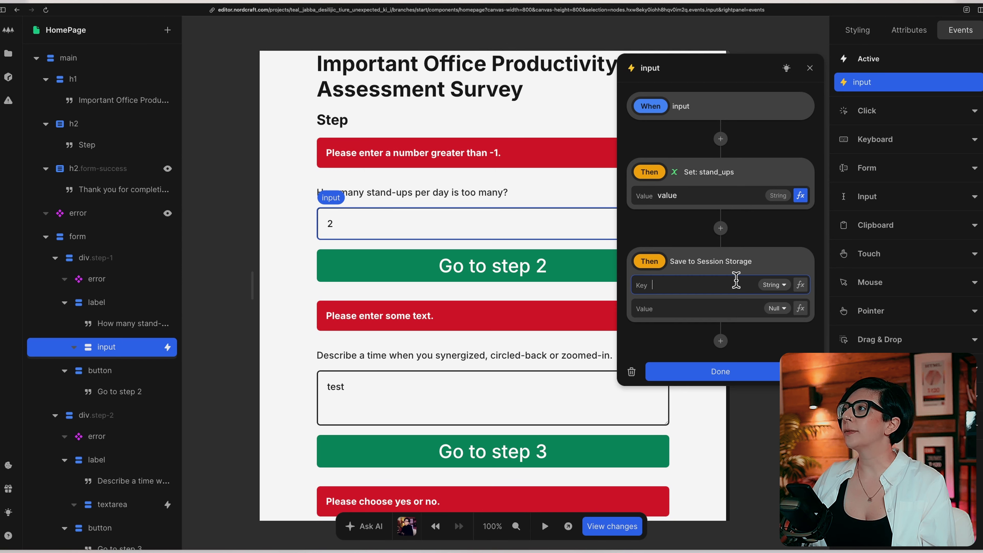
{"action": "type", "text": "stand_ups"}
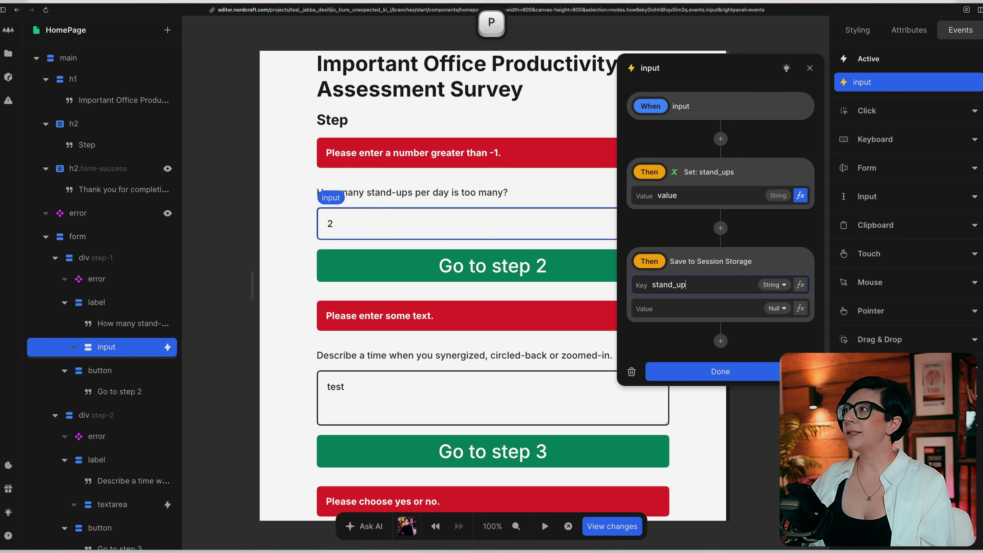
- Set the session storage action's value to a formula returning the event target's value, and finish the event
{"action": "left_click", "coordinate": [800, 309]}
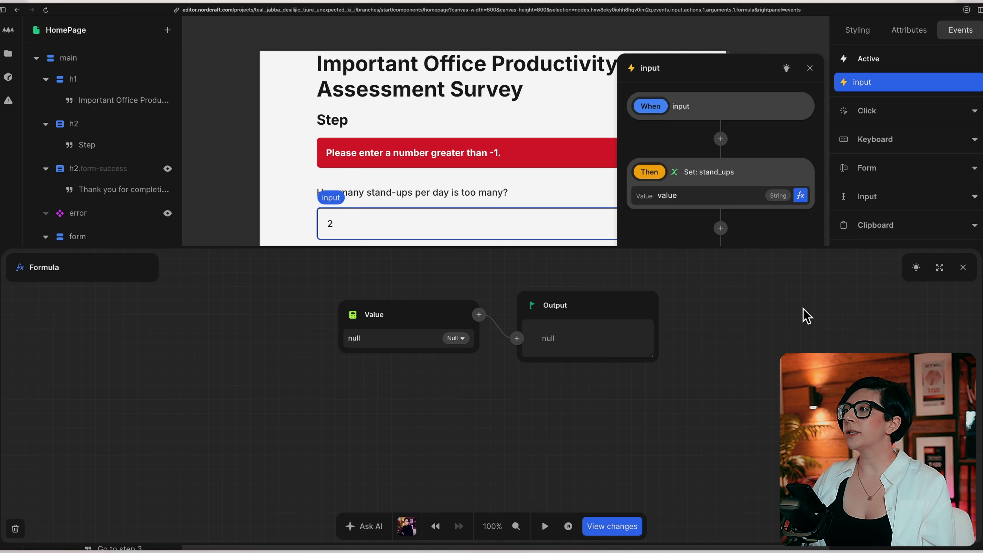
{"action": "left_click", "coordinate": [395, 336]}
{"action": "left_click", "coordinate": [371, 355]}
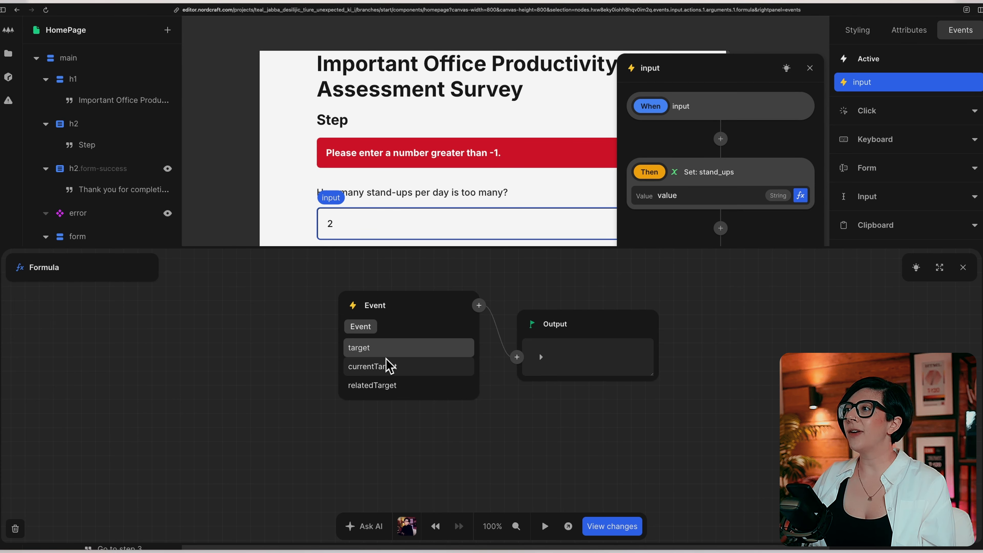
{"action": "left_click", "coordinate": [372, 349]}
{"action": "left_click", "coordinate": [389, 347]}
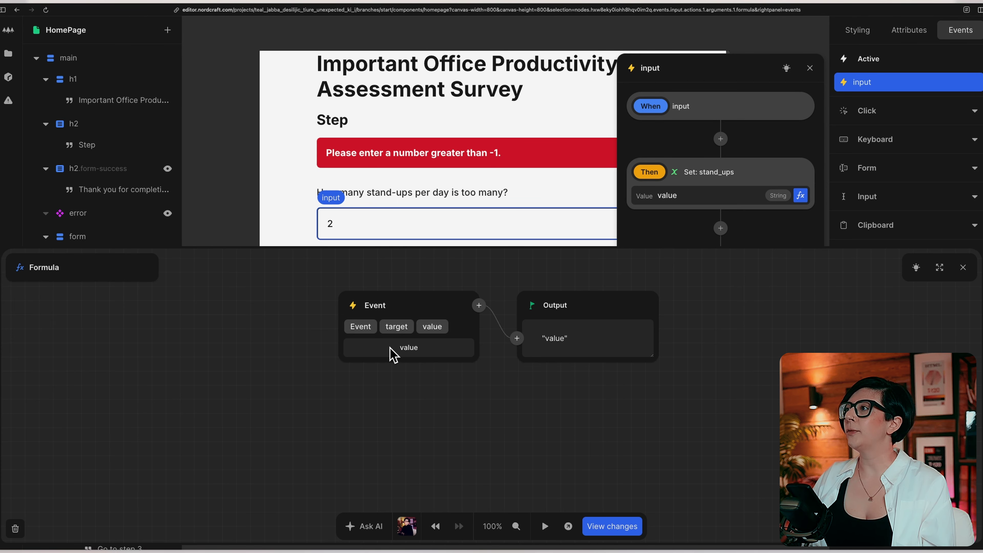
{"action": "left_click", "coordinate": [963, 267]}
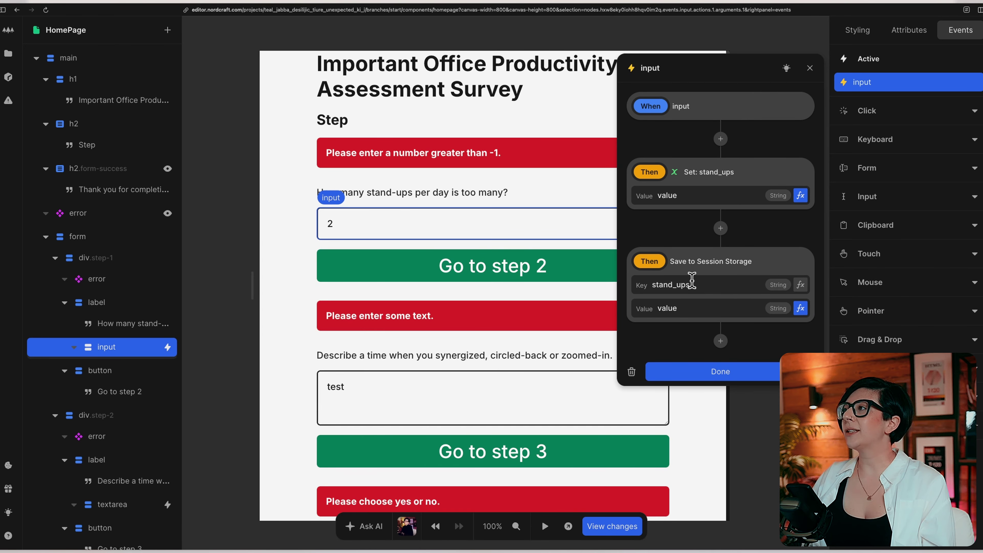
{"action": "left_click", "coordinate": [758, 372]}
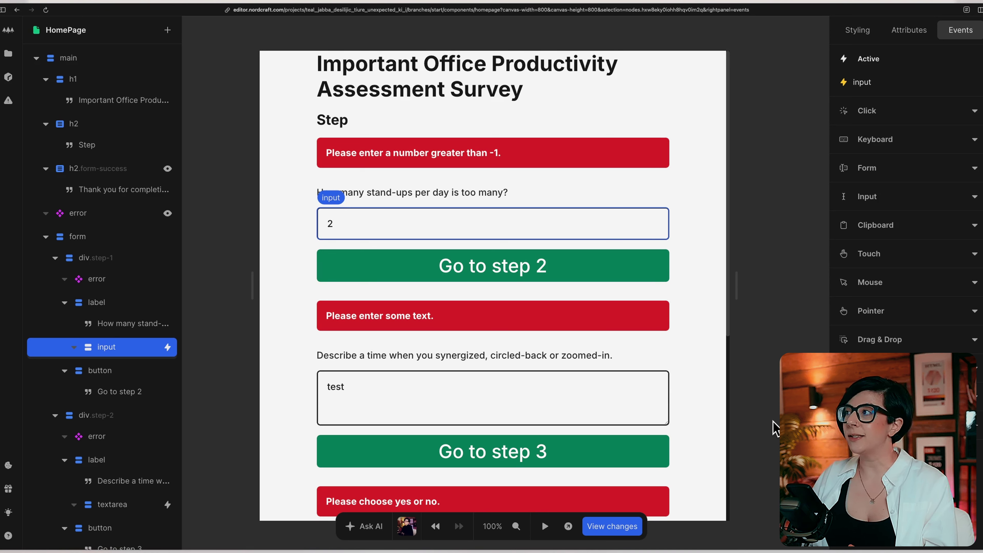
- Set the stand_ups variable's initial value to a Get from Session Storage formula with the key stand_ups
{"action": "left_click", "coordinate": [775, 404]}
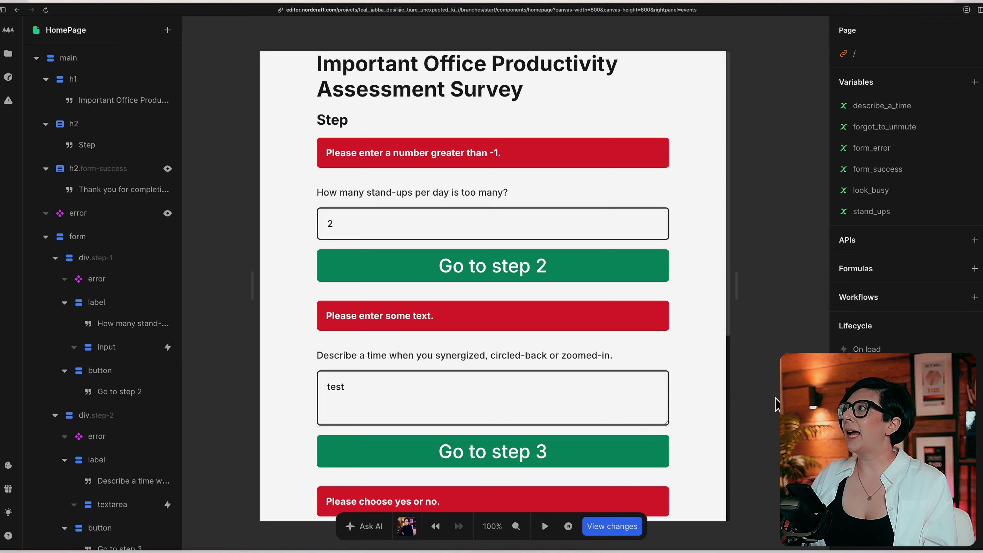
{"action": "left_click", "coordinate": [893, 217]}
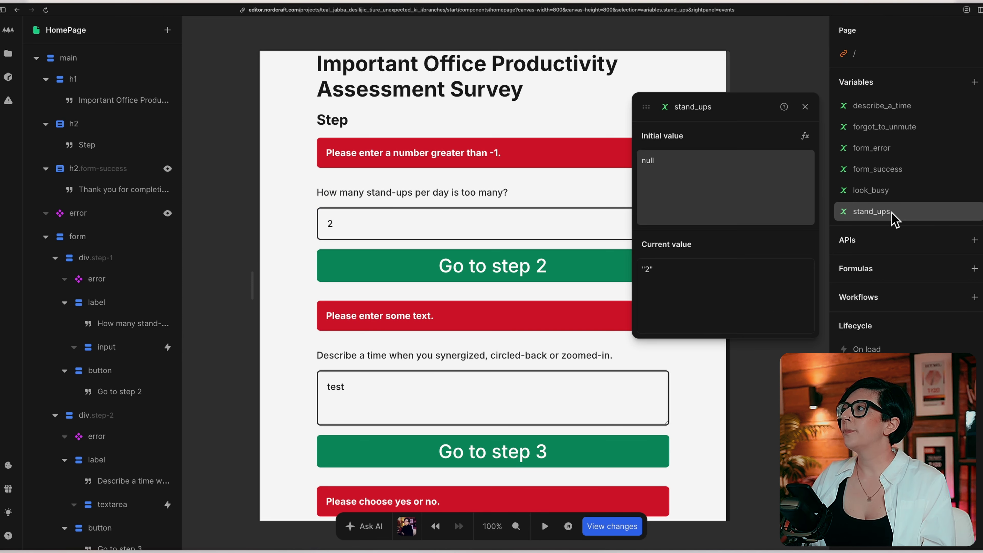
{"action": "left_click", "coordinate": [806, 136]}
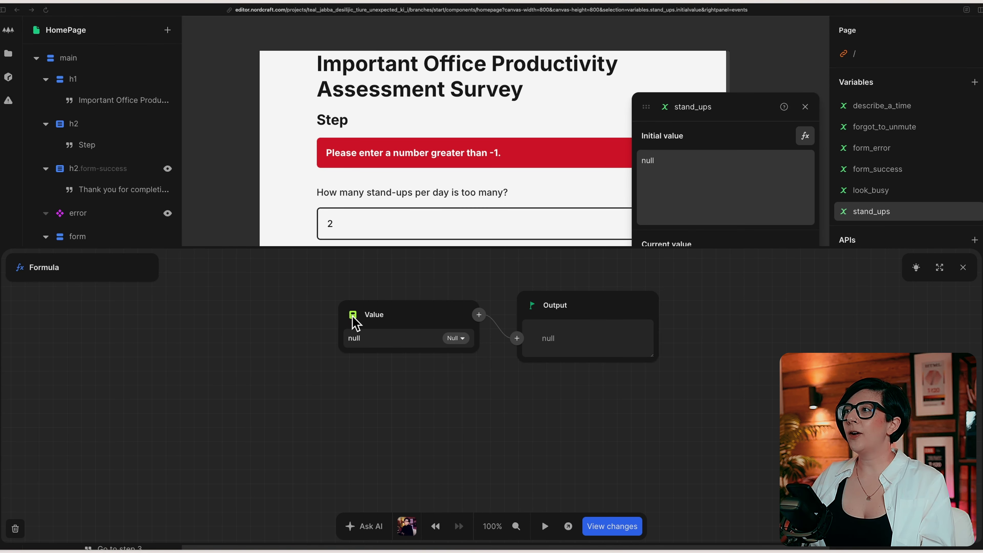
{"action": "left_click", "coordinate": [352, 315]}
{"action": "type", "text": "get"}
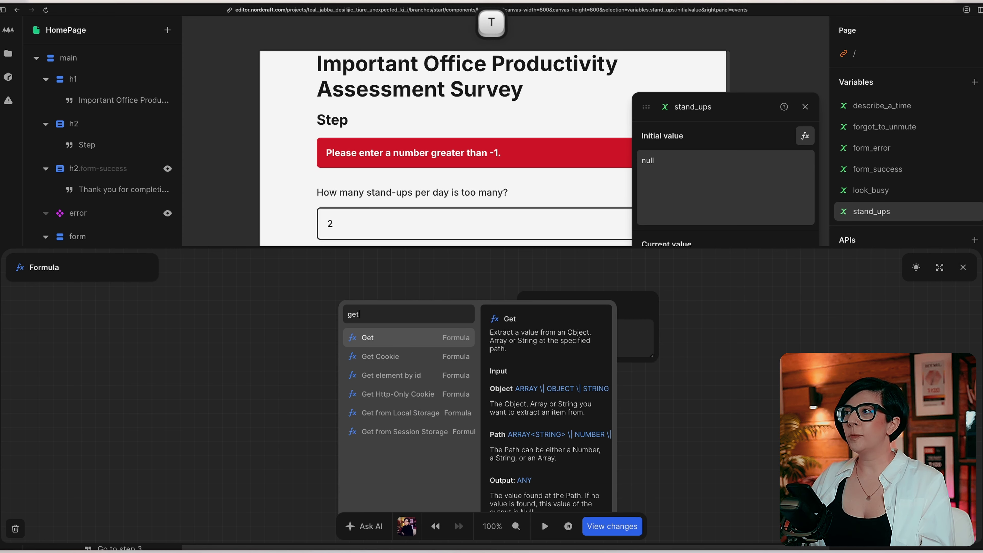
{"action": "left_click", "coordinate": [429, 438]}
{"action": "left_click", "coordinate": [427, 336]}
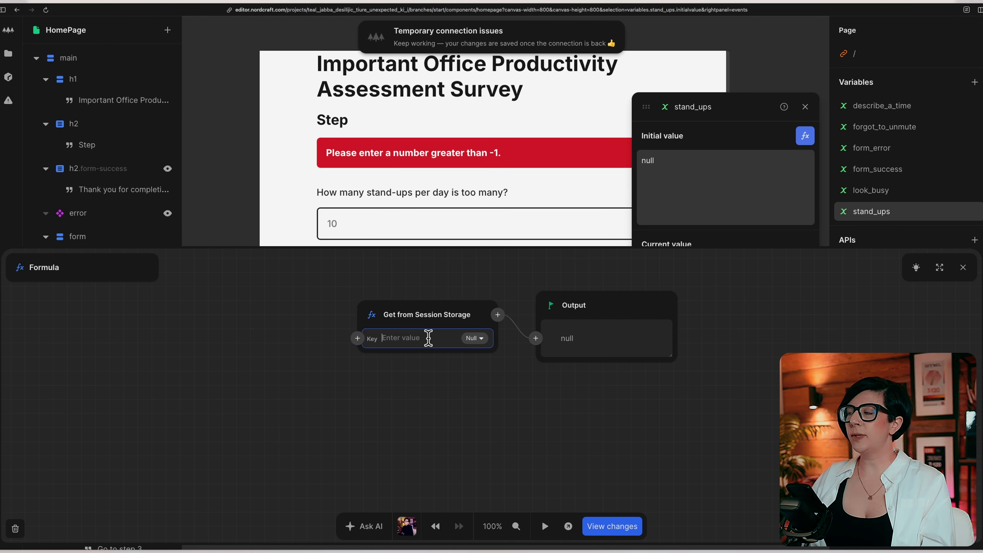
{"action": "type", "text": "stand_ups"}
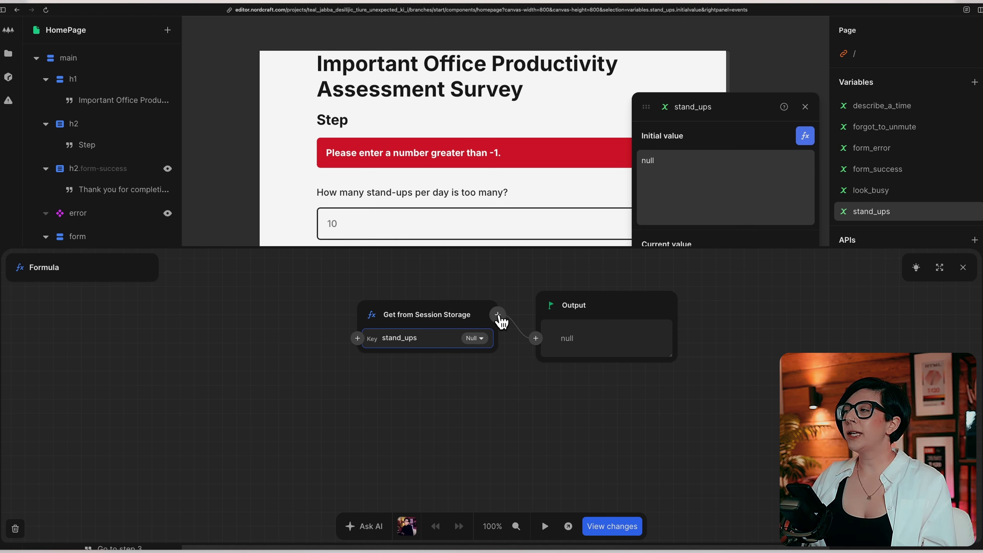
- Pass the session storage result through a Default to formula with a Null fallback, and close the formula
{"action": "left_click", "coordinate": [498, 317]}
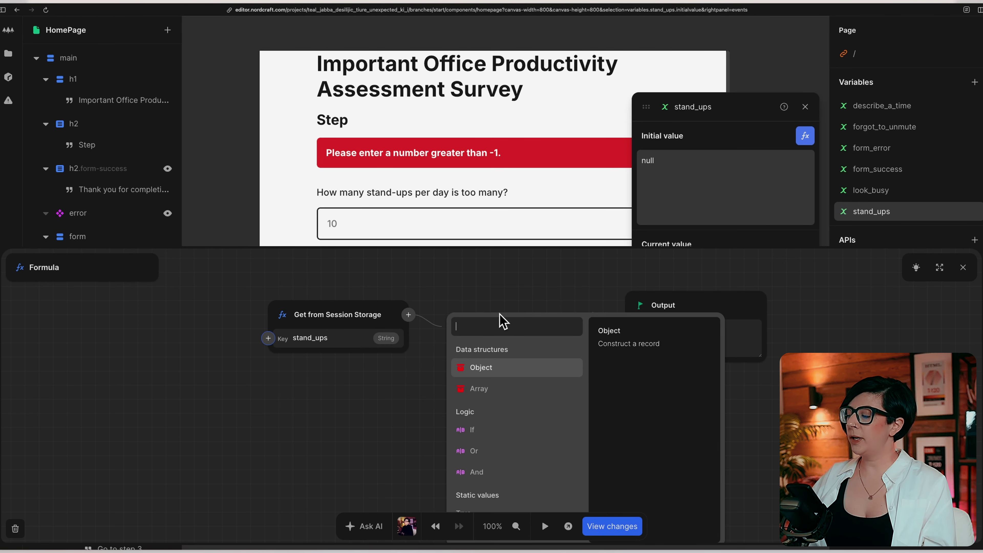
{"action": "type", "text": "de"}
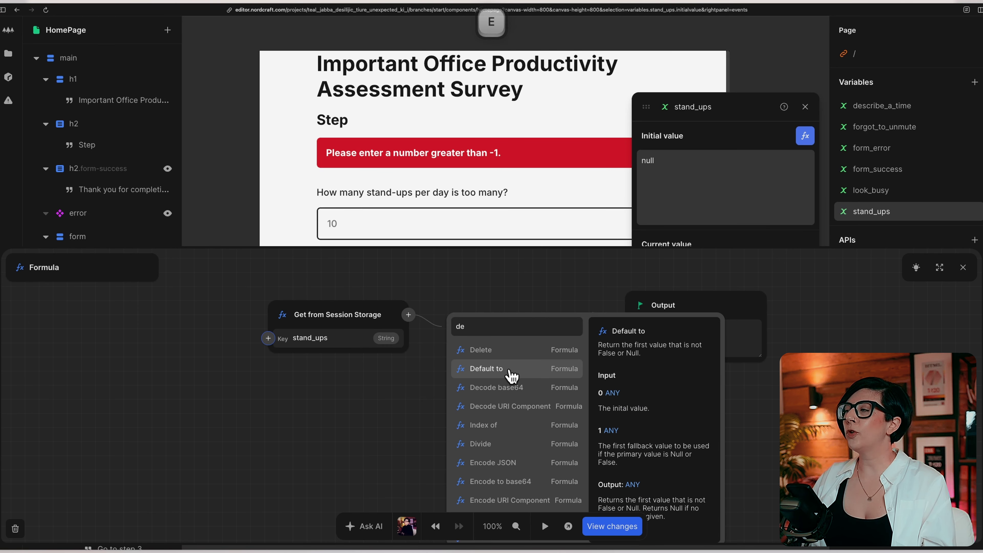
{"action": "left_click", "coordinate": [486, 368]}
{"action": "double_click", "coordinate": [511, 351]}
{"action": "key", "text": "BackSpace"}
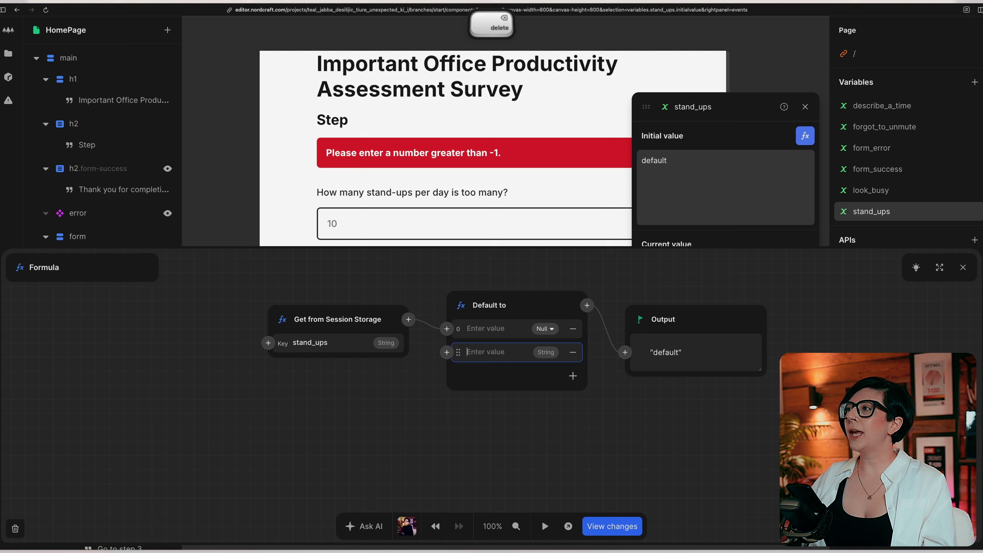
{"action": "left_click", "coordinate": [521, 405]}
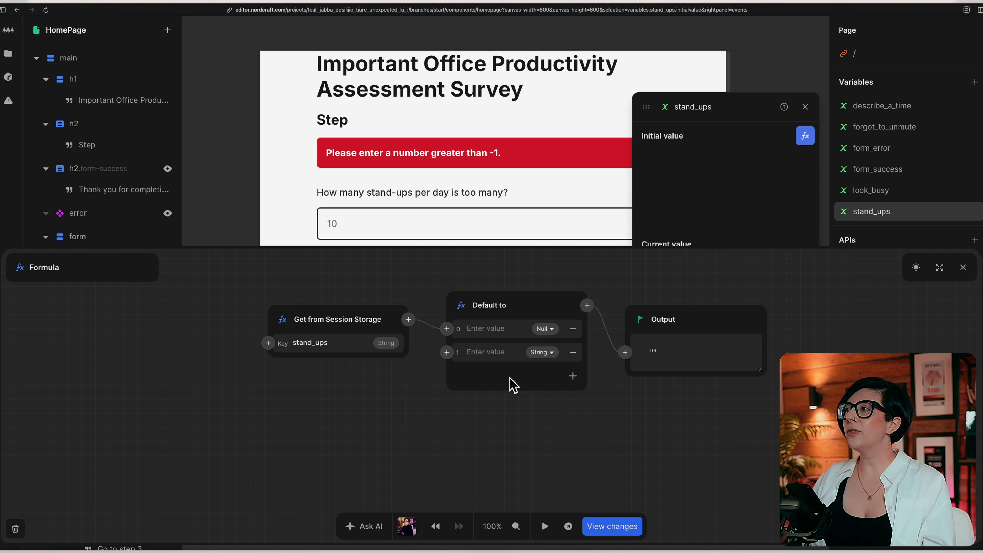
{"action": "left_click", "coordinate": [552, 353]}
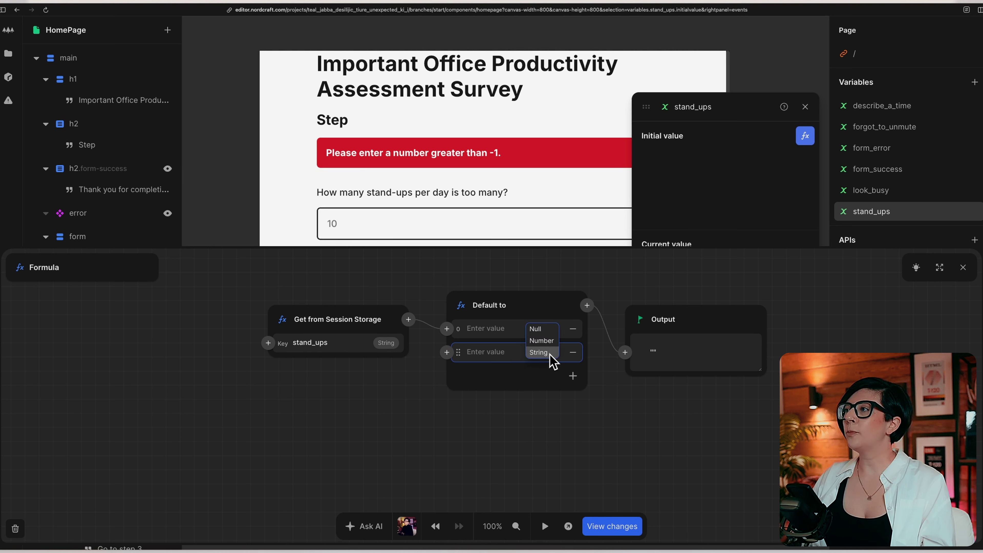
{"action": "left_click", "coordinate": [542, 329]}
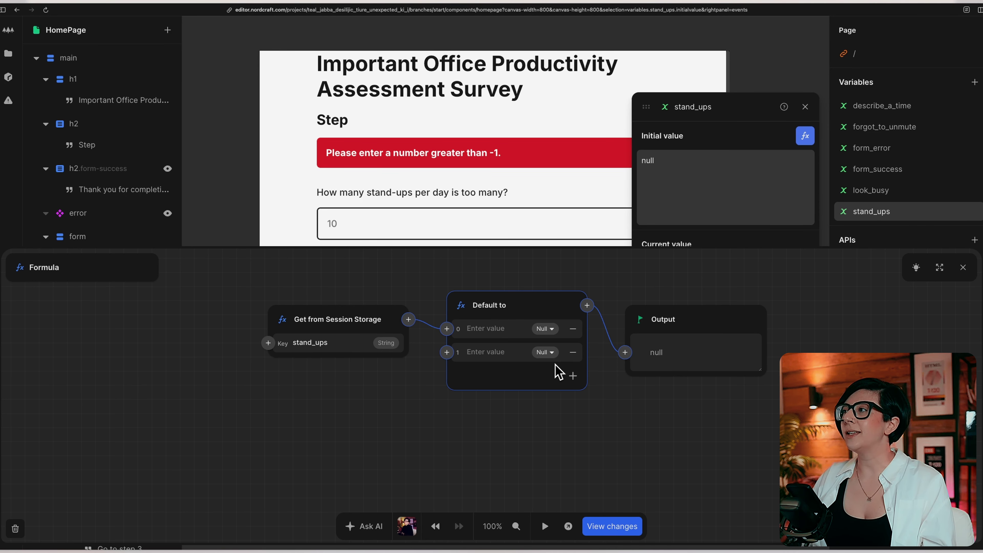
{"action": "key", "text": "Escape"}
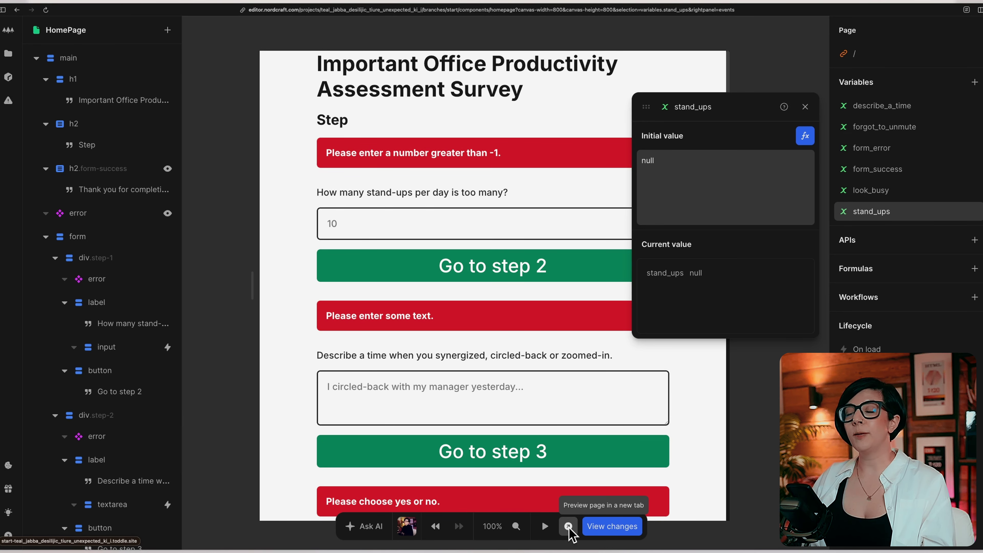
- Preview the page in a new tab, enlarge it and enter 2 as the number of stand-ups
{"action": "left_click", "coordinate": [569, 526]}
{"action": "key", "text": "super+equal"}
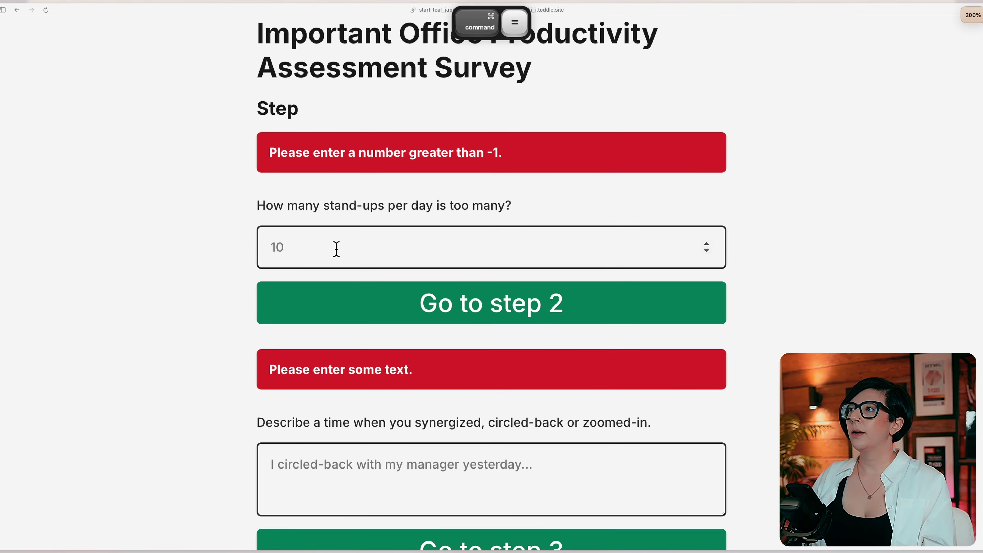
{"action": "left_click", "coordinate": [336, 249]}
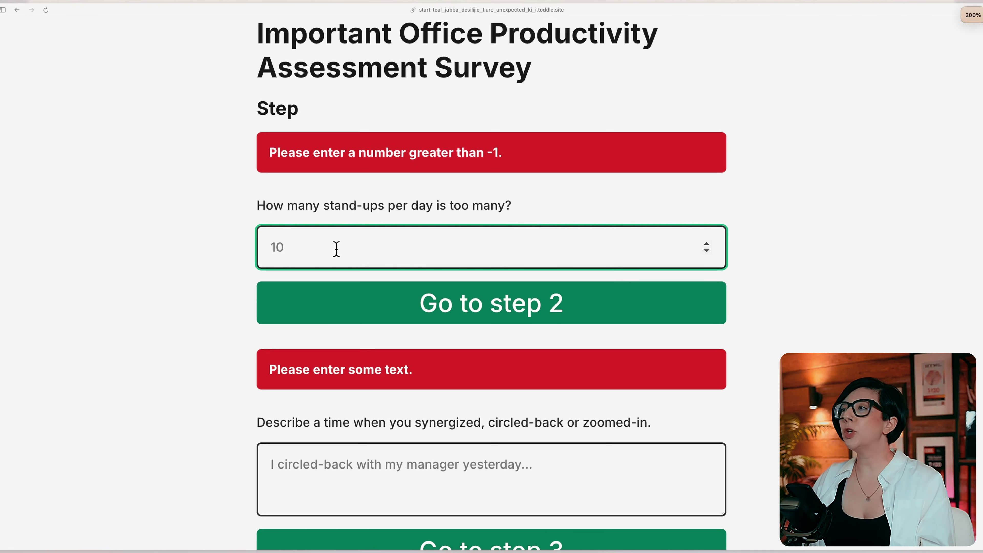
{"action": "type", "text": "2"}
{"action": "left_click", "coordinate": [160, 338]}
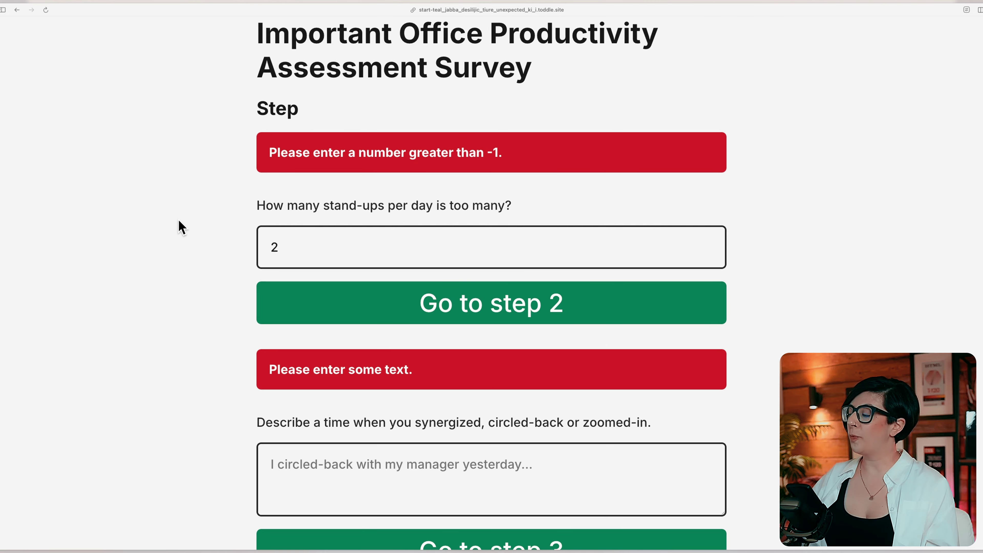
- Inspect the preview site's session storage entries in the browser developer tools
{"action": "key", "text": "alt+super+i"}
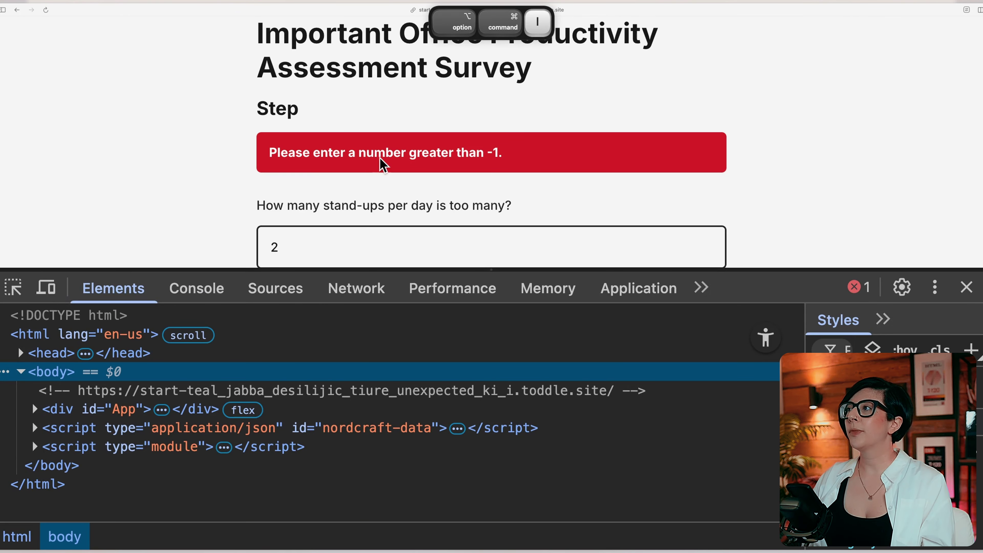
{"action": "left_click", "coordinate": [649, 292]}
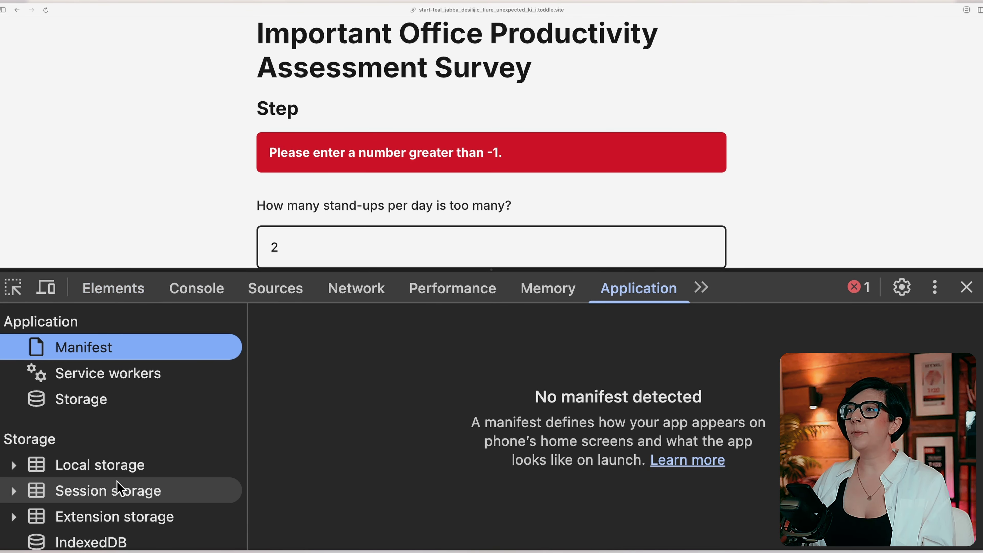
{"action": "left_click", "coordinate": [14, 490]}
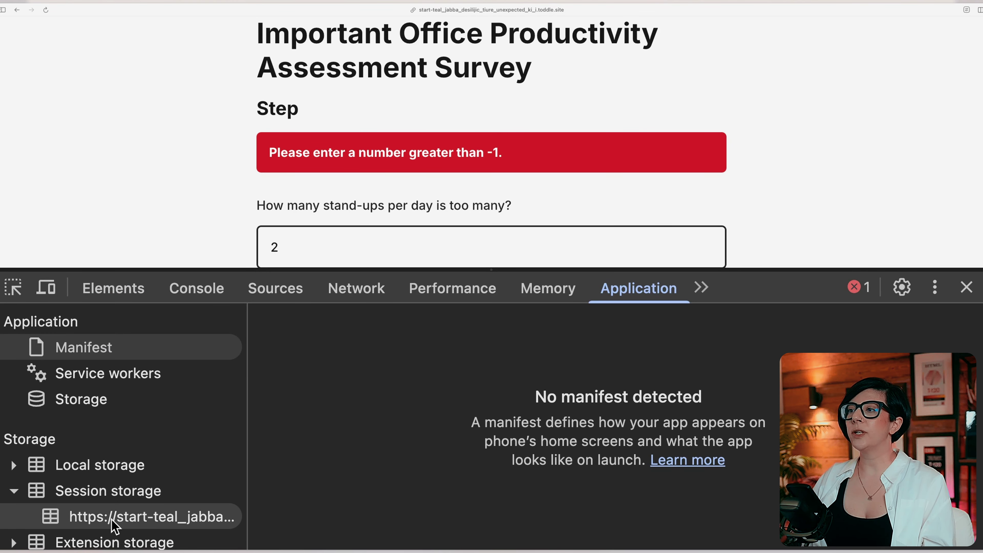
{"action": "left_click", "coordinate": [143, 517]}
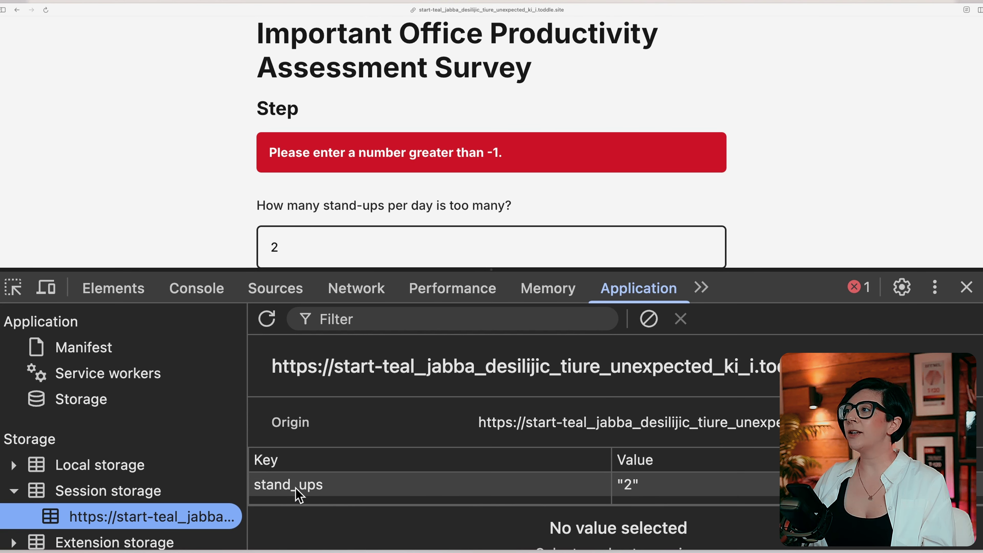
- Step the stand-ups number in the preview up several times to test live updating of session storage
{"action": "scroll", "coordinate": [575, 237], "scroll_direction": "down", "scroll_amount": 1}
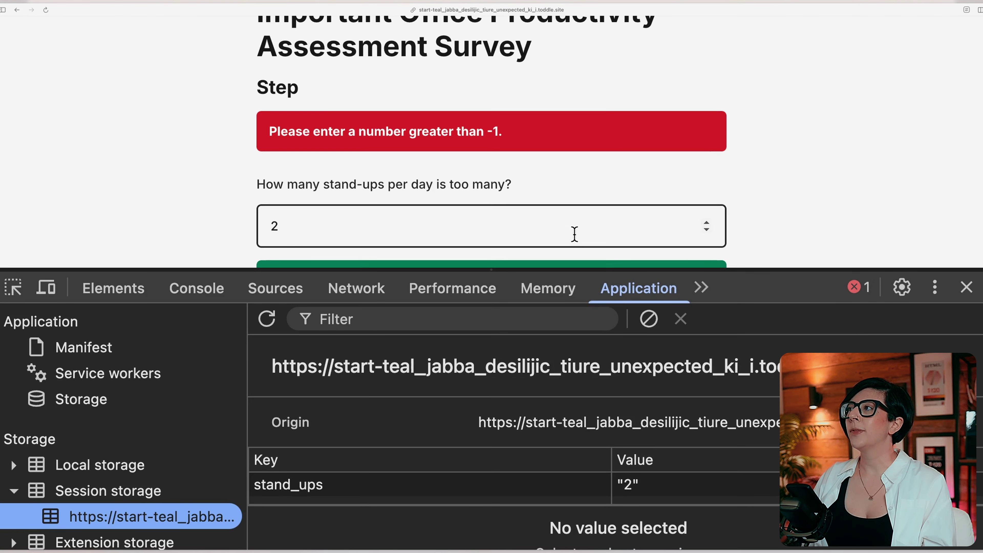
{"action": "left_click", "coordinate": [706, 223]}
{"action": "left_click", "coordinate": [707, 223]}
{"action": "left_click", "coordinate": [707, 223]}
{"action": "left_click", "coordinate": [707, 223]}
{"action": "left_click", "coordinate": [707, 223]}
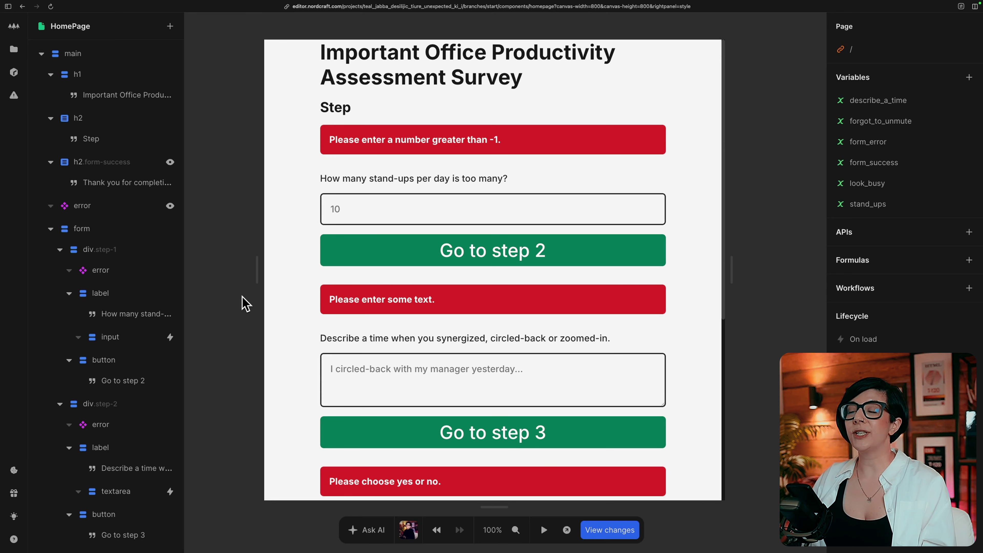
- Add a Save to Session Storage action with the key describe_a_time to the input event of the step-2 textarea
{"action": "scroll", "coordinate": [116, 348], "scroll_direction": "down", "scroll_amount": 5}
{"action": "left_click", "coordinate": [117, 280]}
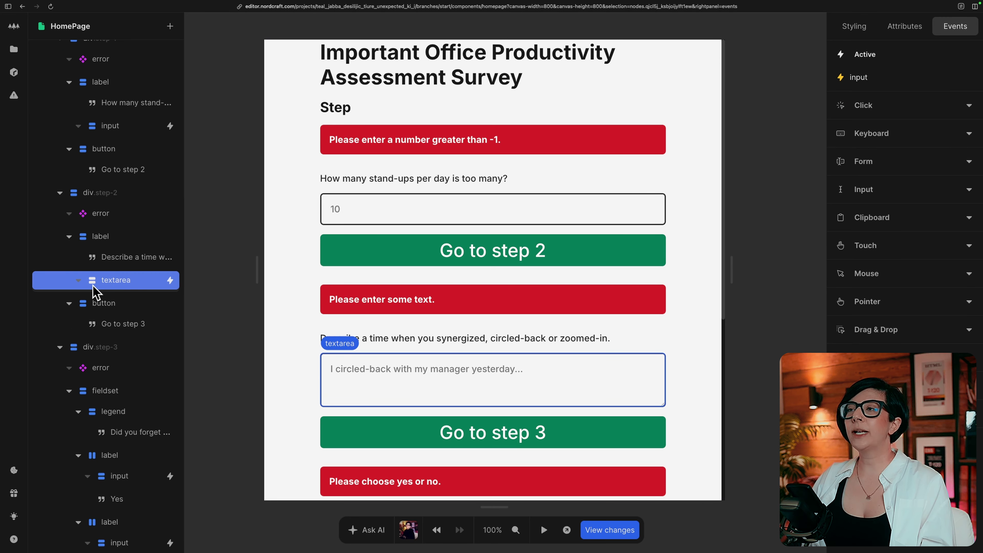
{"action": "key", "text": "e"}
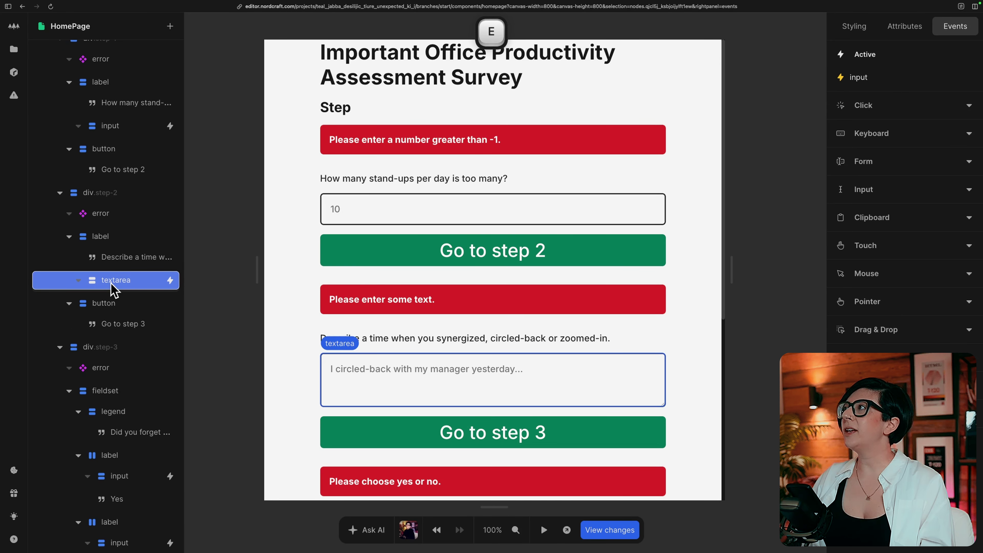
{"action": "left_click", "coordinate": [893, 81]}
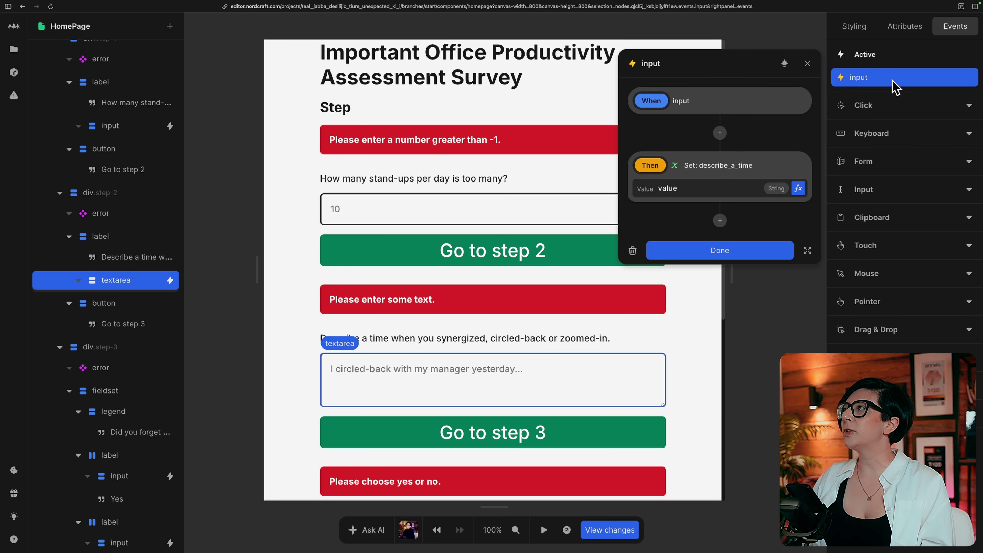
{"action": "left_click", "coordinate": [720, 221]}
{"action": "type", "text": "save"}
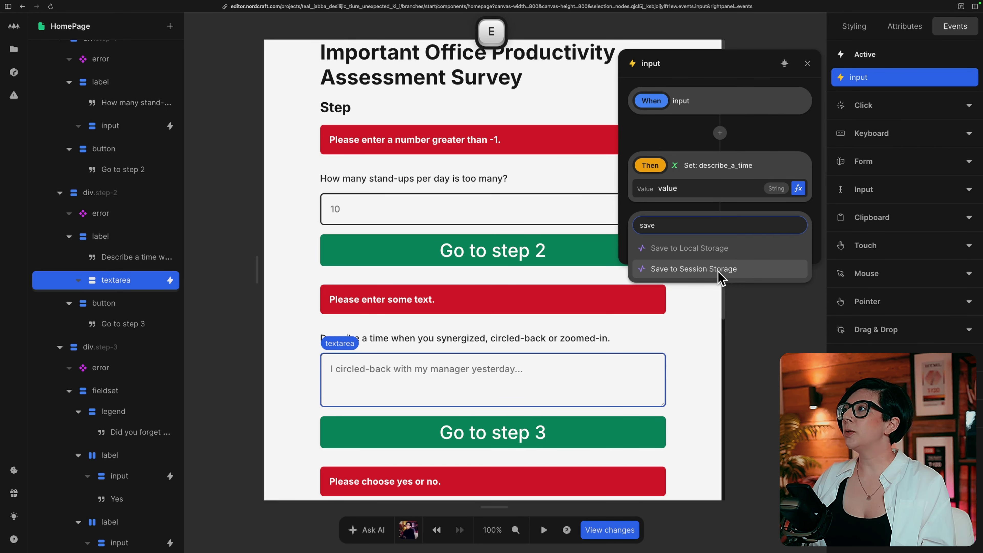
{"action": "left_click", "coordinate": [701, 269]}
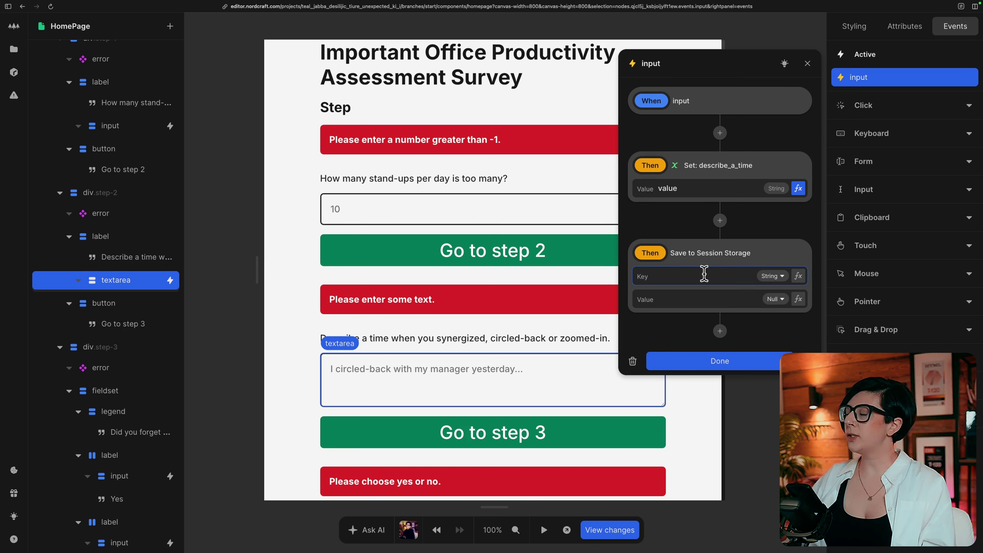
{"action": "type", "text": "describe_"}
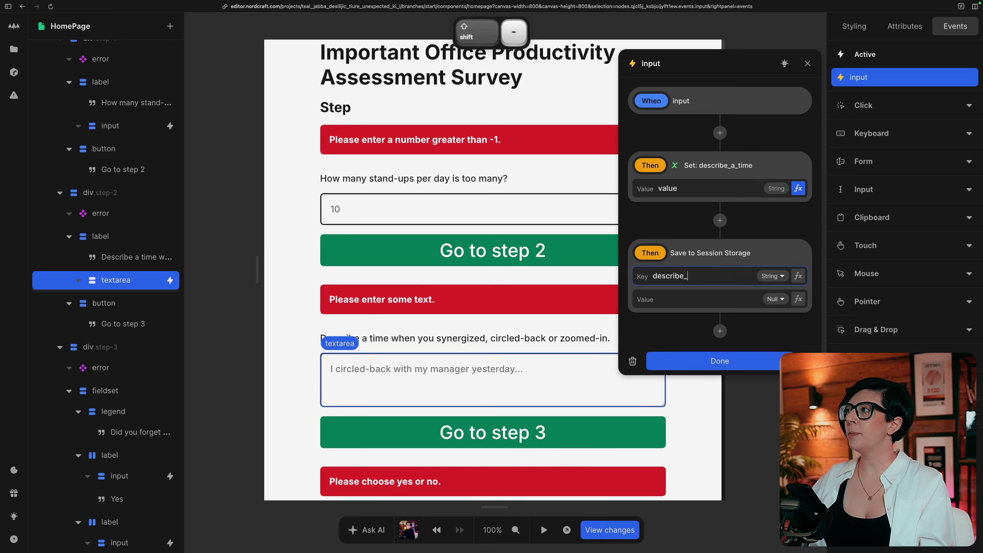
{"action": "type", "text": "a_time"}
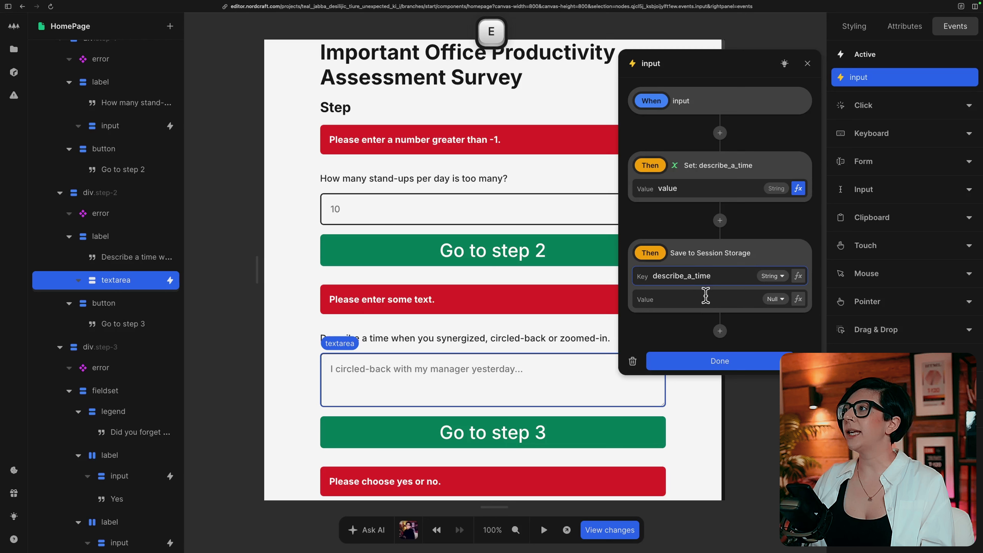
- Set the value saved to session storage to the event's target value through a formula, and close the formula and event editors
{"action": "left_click", "coordinate": [798, 298]}
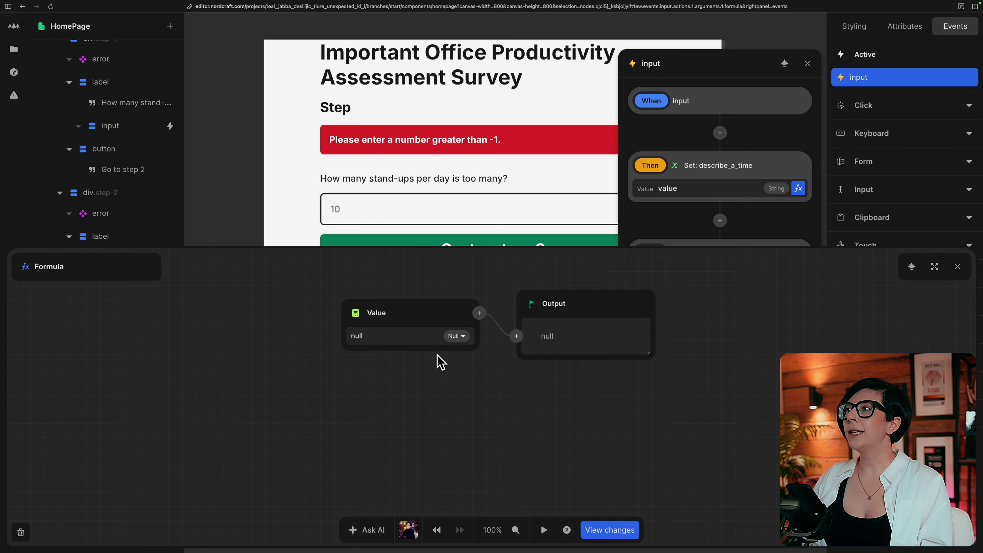
{"action": "left_click", "coordinate": [356, 313]}
{"action": "left_click", "coordinate": [370, 353]}
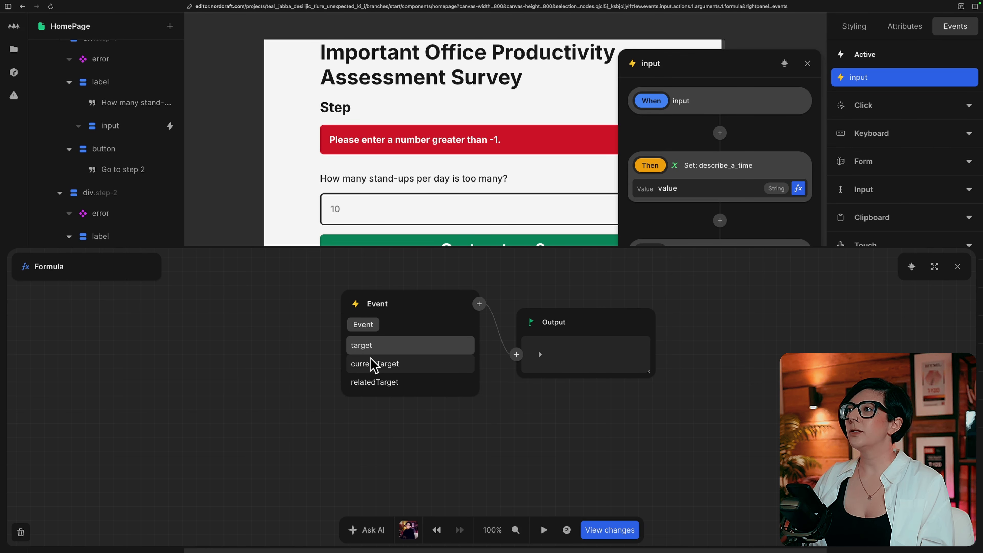
{"action": "left_click", "coordinate": [371, 345]}
{"action": "left_click", "coordinate": [373, 346]}
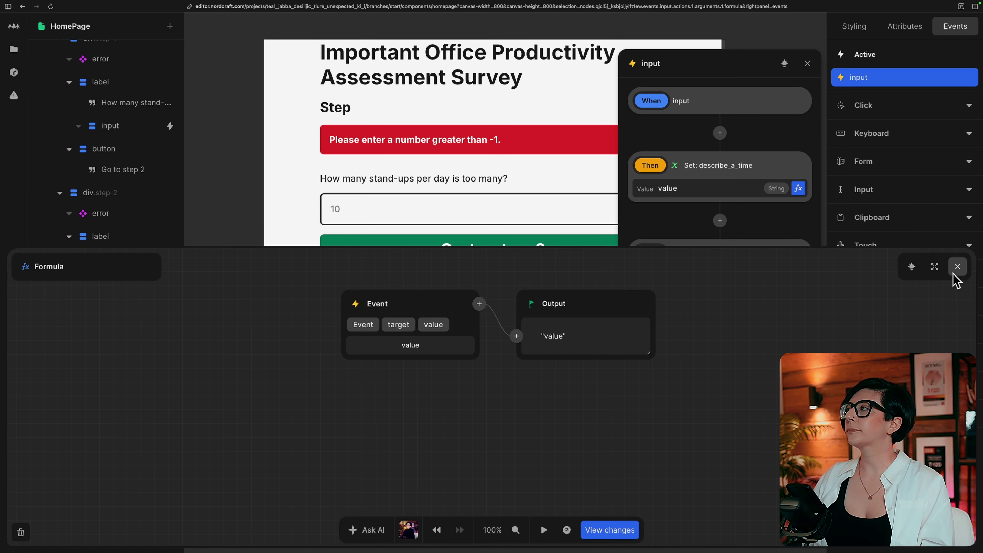
{"action": "left_click", "coordinate": [958, 267]}
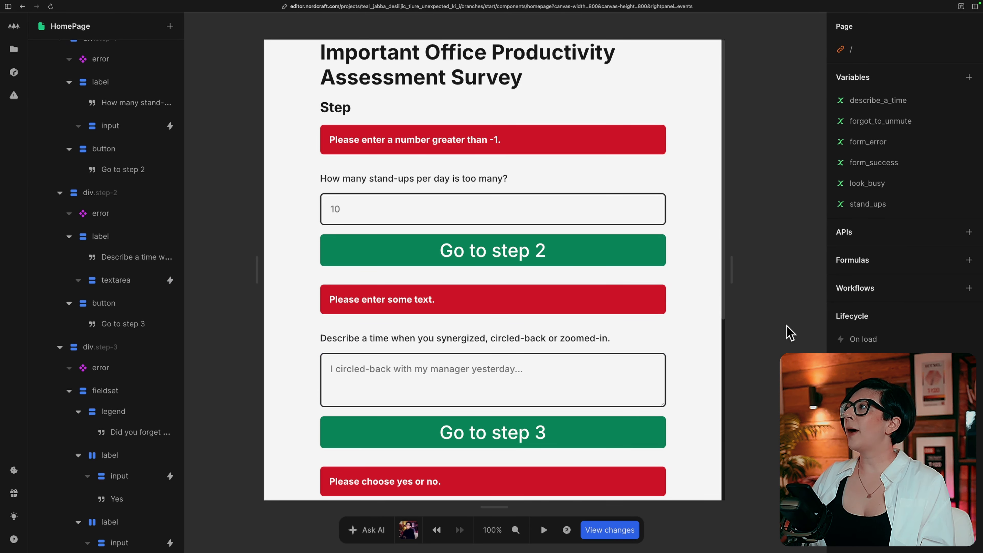
- Set the describe_a_time variable's initial value to a Get from Session Storage formula with the key describe_a_time
{"action": "left_click", "coordinate": [878, 101]}
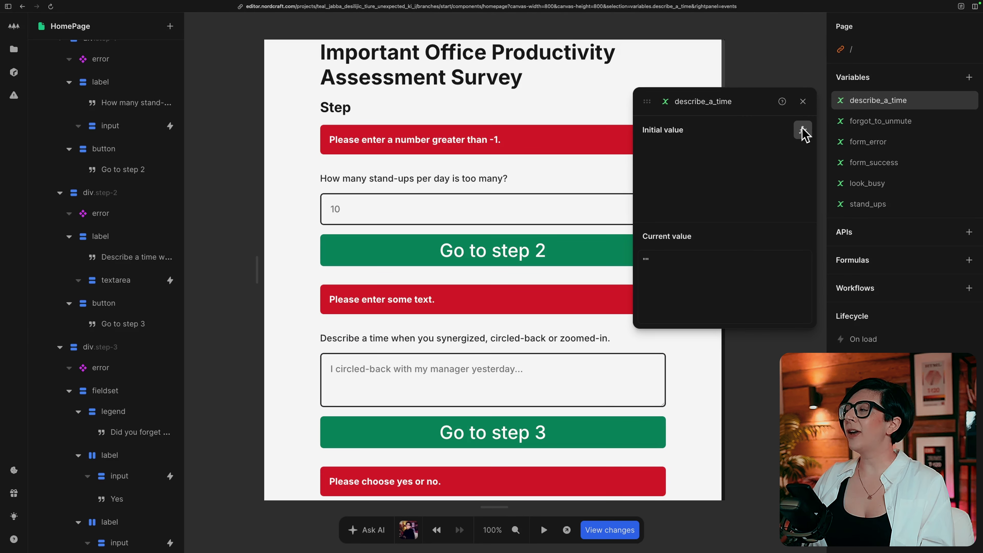
{"action": "left_click", "coordinate": [803, 130]}
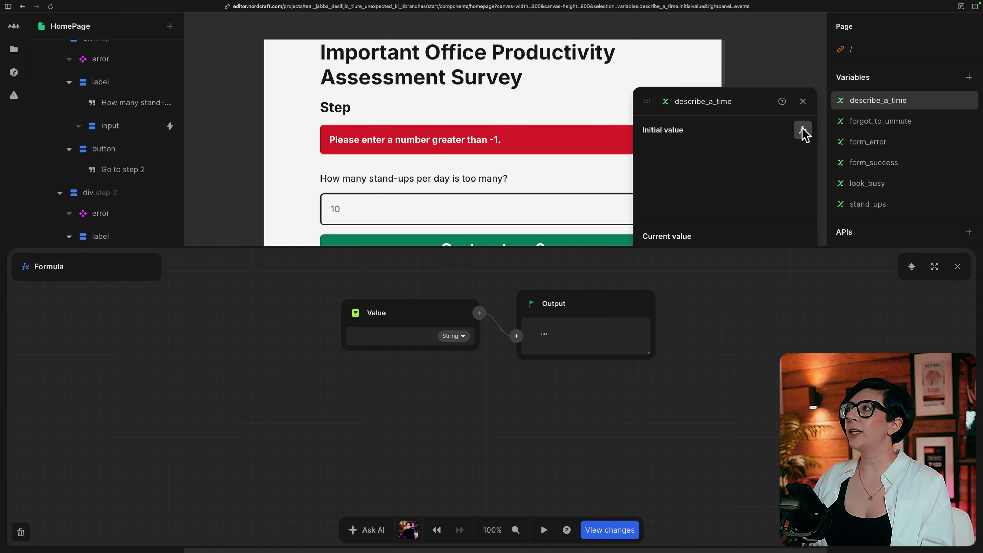
{"action": "left_click", "coordinate": [365, 317]}
{"action": "type", "text": "get"}
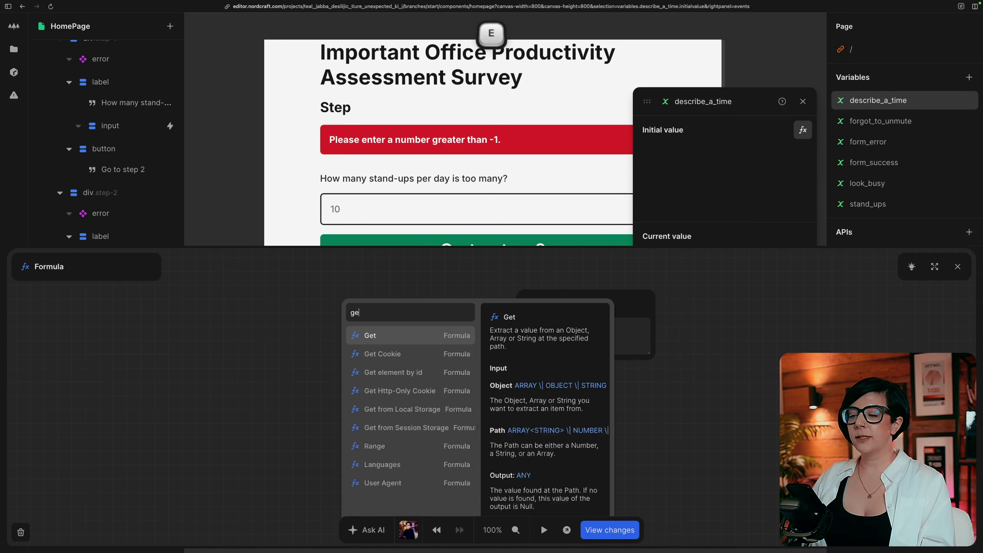
{"action": "left_click", "coordinate": [424, 428]}
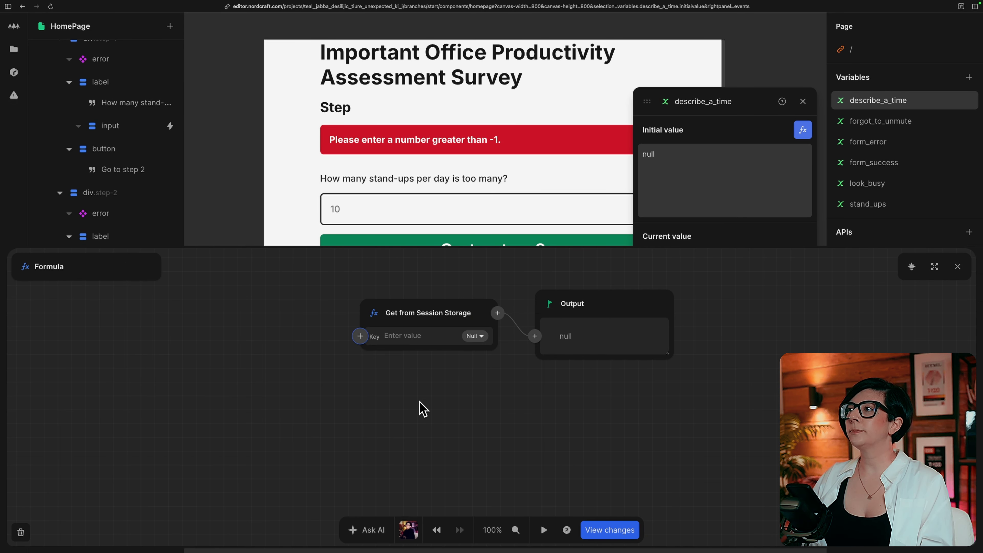
{"action": "left_click", "coordinate": [424, 335]}
{"action": "type", "text": "descri"}
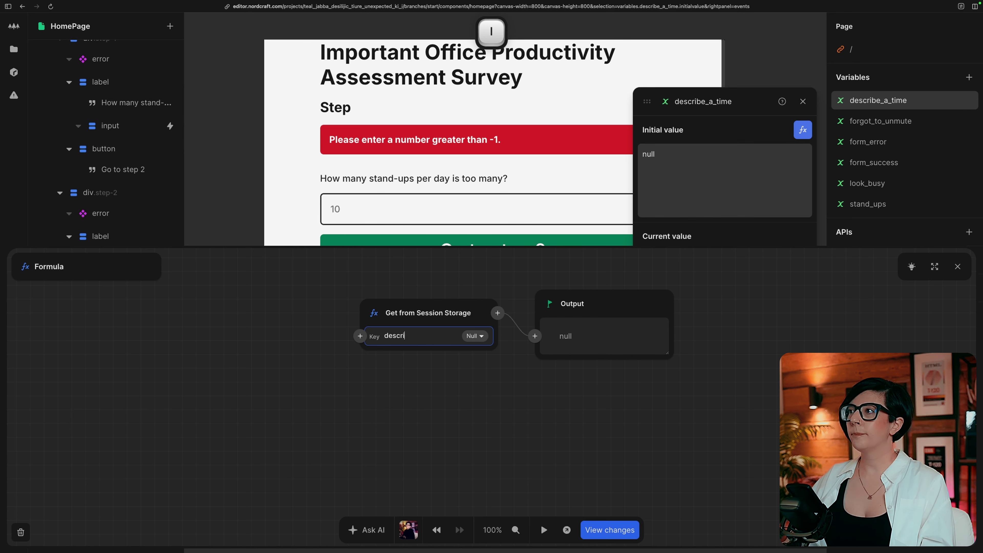
{"action": "type", "text": "be_a_time"}
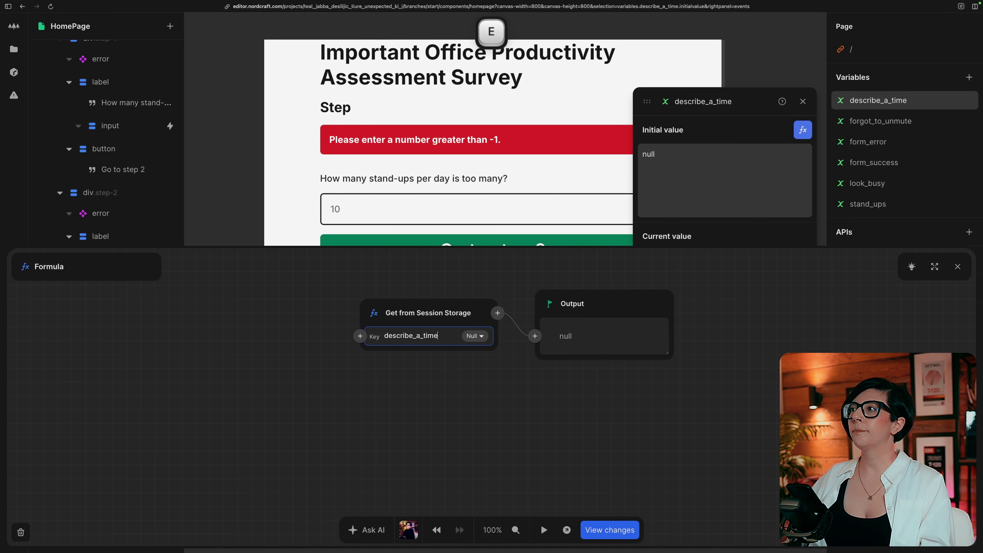
- Pass the describe_a_time session storage result through a Default to formula with an empty string fallback, and close the formula
{"action": "left_click", "coordinate": [497, 313]}
{"action": "type", "text": "def"}
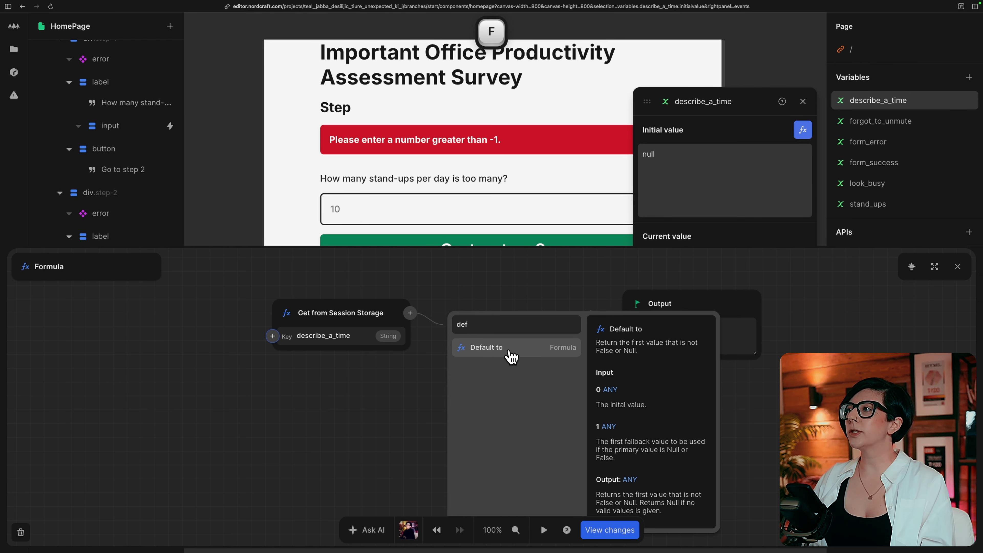
{"action": "left_click", "coordinate": [510, 351]}
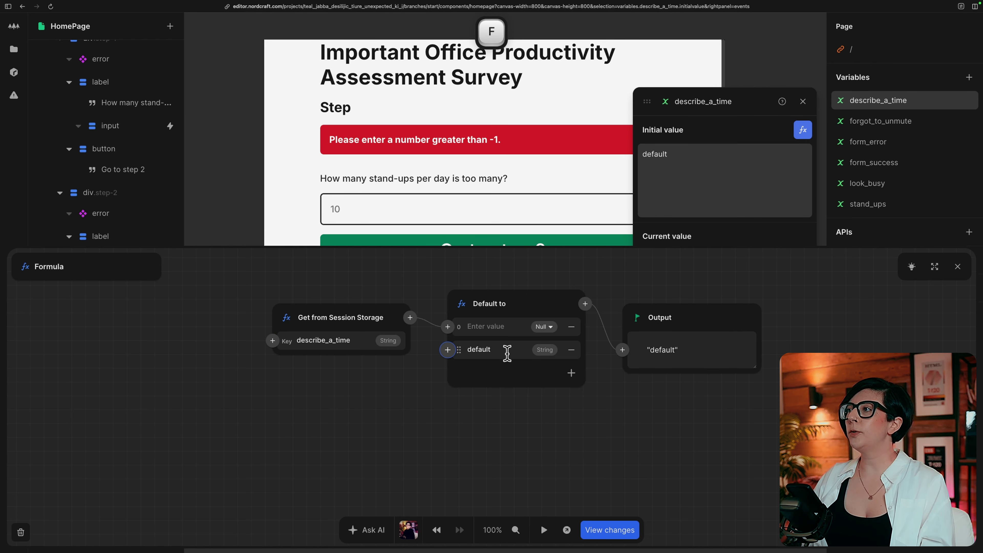
{"action": "double_click", "coordinate": [512, 349]}
{"action": "key", "text": "BackSpace"}
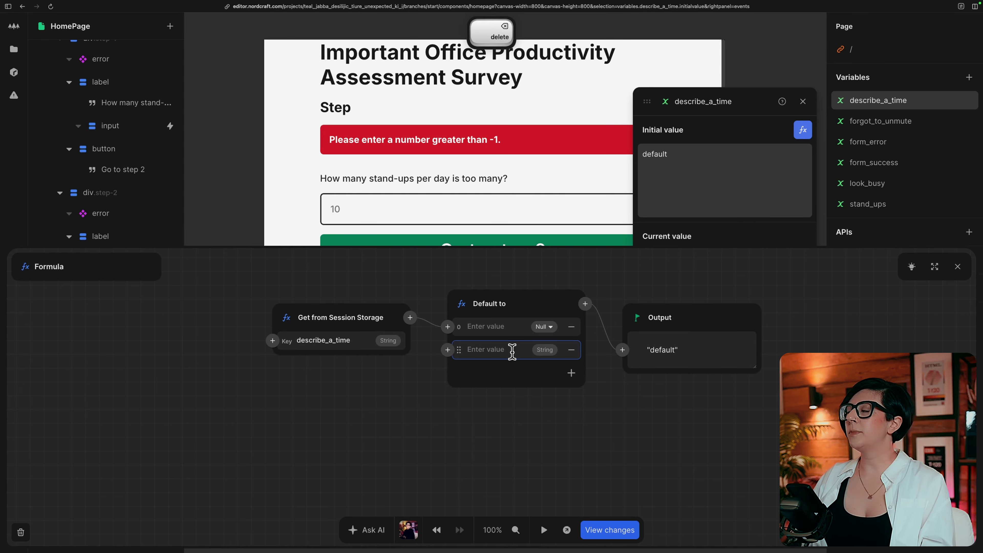
{"action": "left_click", "coordinate": [512, 378]}
{"action": "key", "text": "Escape"}
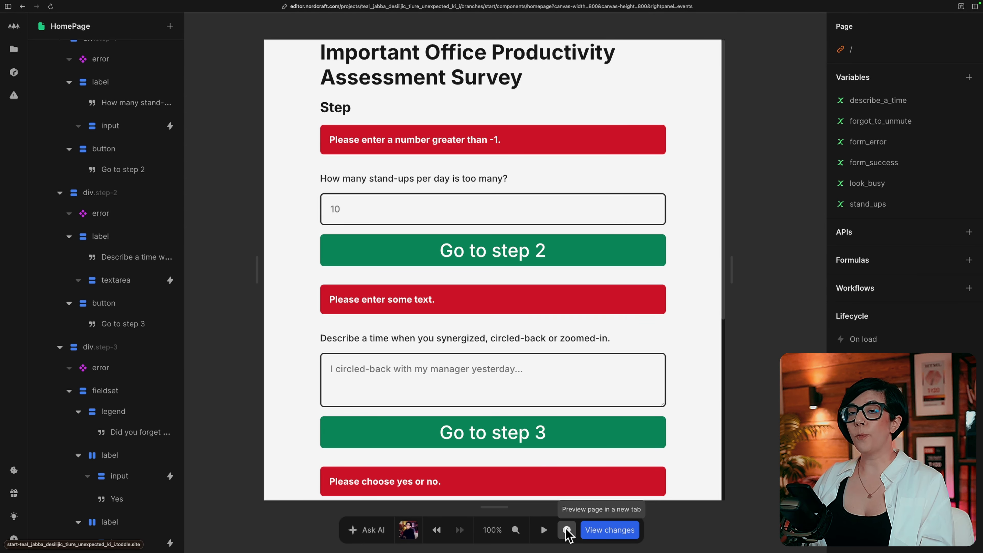
- Preview the page in a new tab and enter "test value" as the answer to the describe-a-time question
{"action": "left_click", "coordinate": [567, 530]}
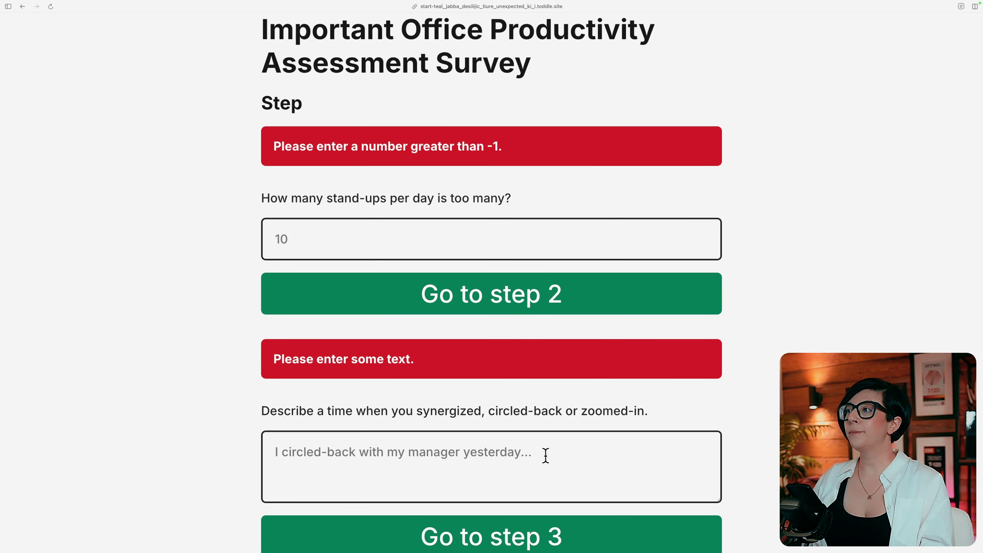
{"action": "left_click", "coordinate": [545, 456]}
{"action": "scroll", "coordinate": [546, 456], "scroll_direction": "down", "scroll_amount": 3}
{"action": "type", "text": "test value"}
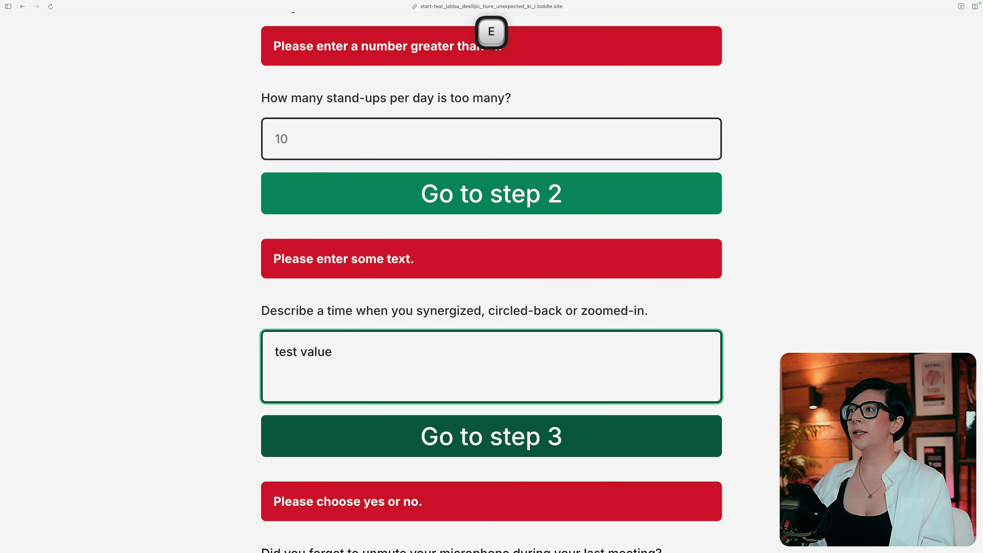
- Inspect the preview's session storage in the browser developer tools while setting the stand-ups number to 3, and close the tools
{"action": "key", "text": "alt+super+i"}
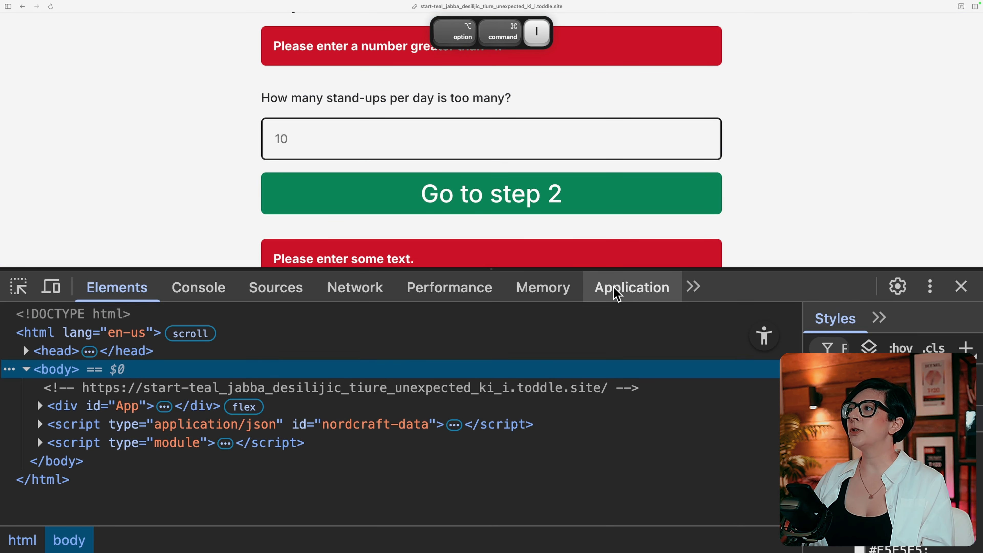
{"action": "left_click", "coordinate": [632, 288]}
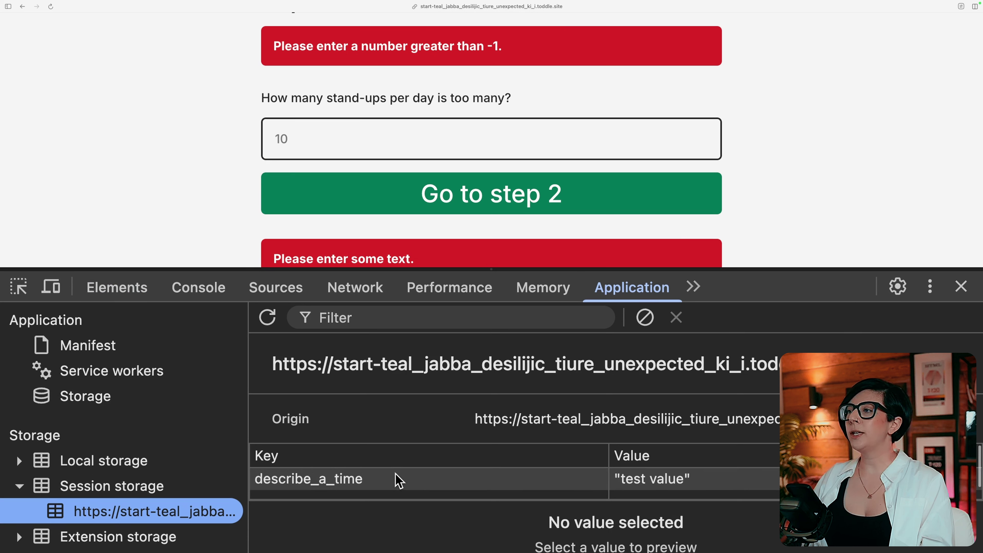
{"action": "left_click", "coordinate": [329, 141]}
{"action": "left_click", "coordinate": [703, 136]}
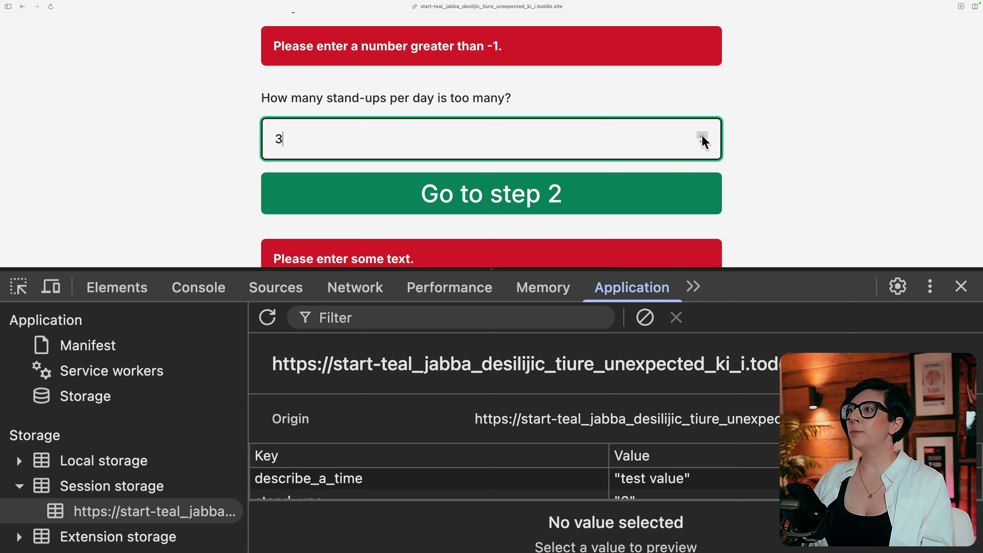
{"action": "left_click", "coordinate": [556, 444]}
{"action": "key", "text": "super+minus"}
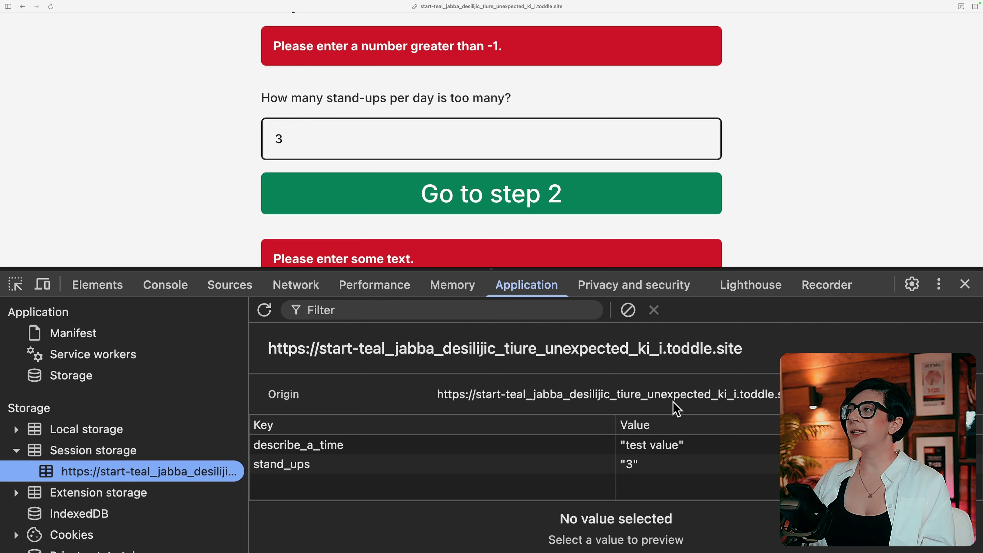
{"action": "left_click", "coordinate": [965, 285]}
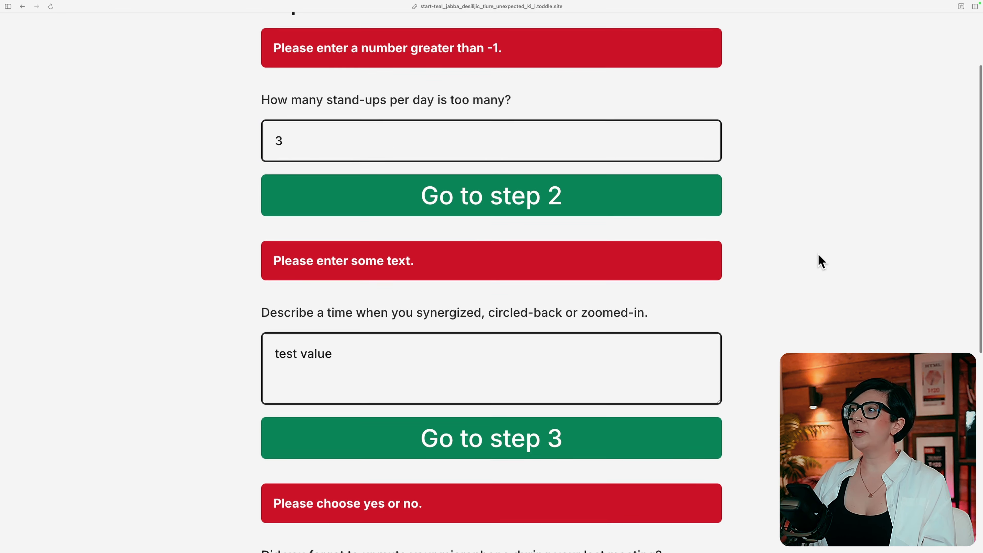
- Reload the preview, change the describe-a-time answer to "test again value", and reload again to test that answers persist
{"action": "scroll", "coordinate": [822, 262], "scroll_direction": "up", "scroll_amount": 1}
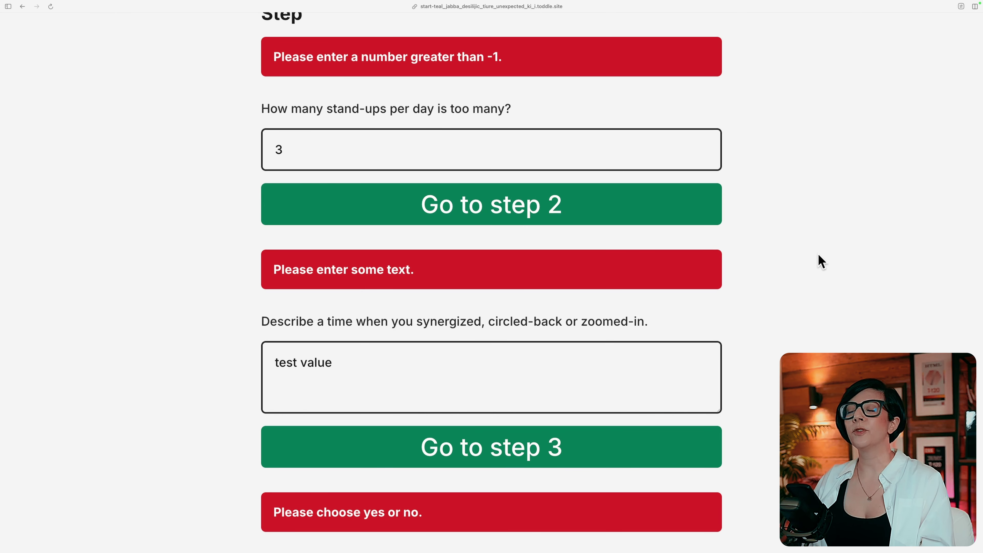
{"action": "key", "text": "super+r"}
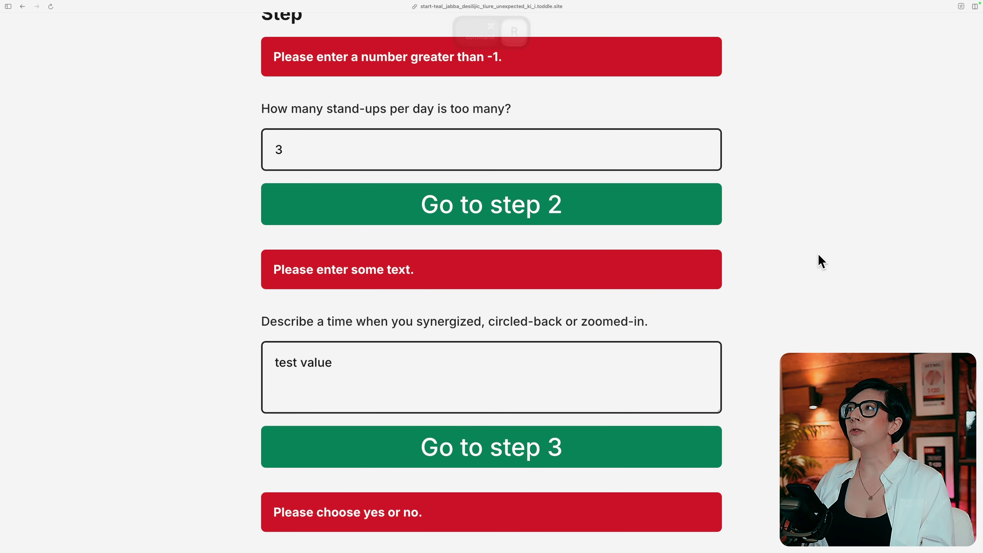
{"action": "key", "text": "super+r"}
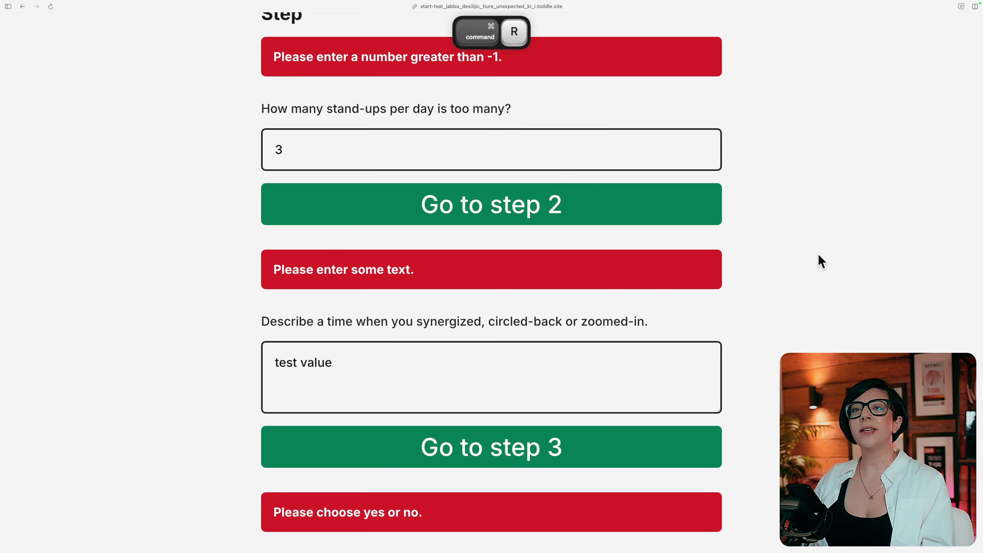
{"action": "double_click", "coordinate": [311, 363]}
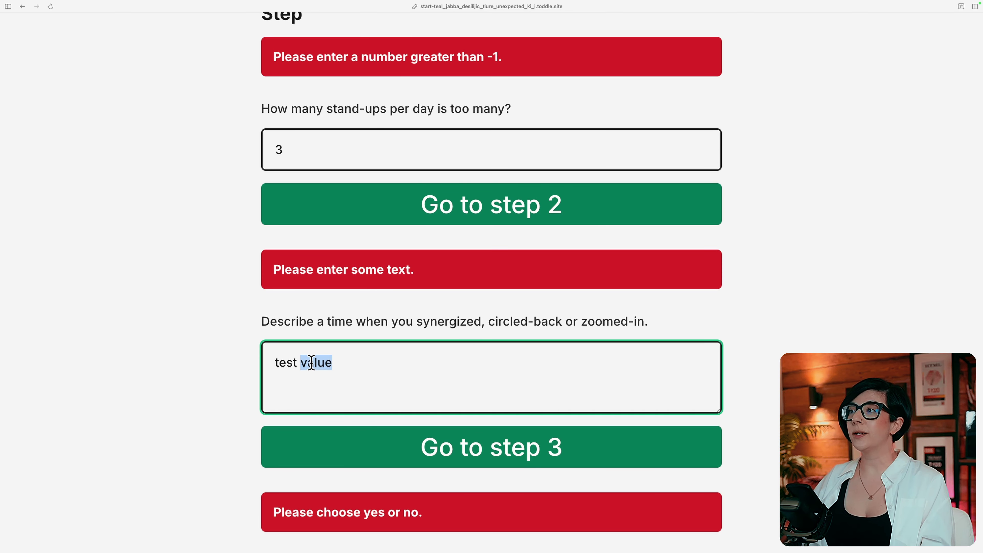
{"action": "type", "text": "again value"}
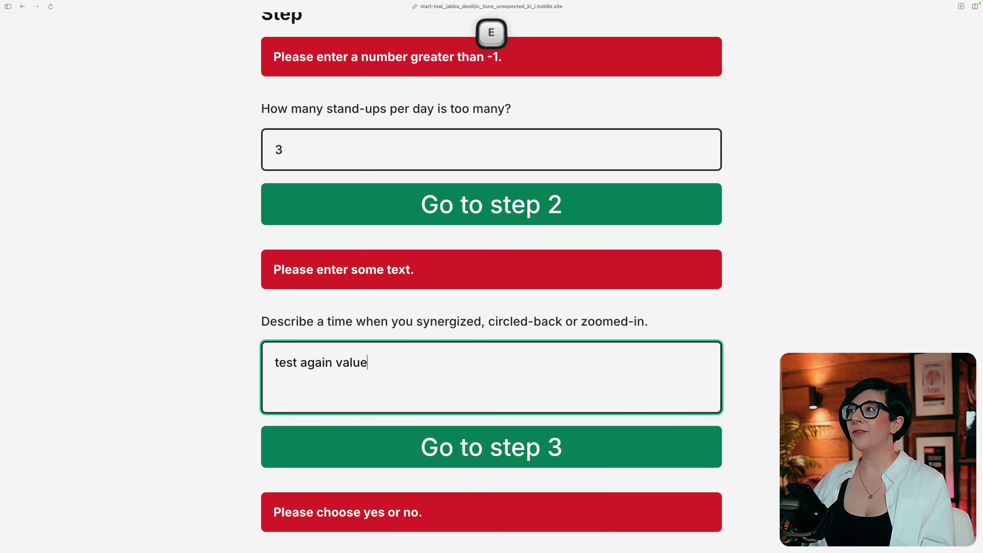
{"action": "key", "text": "super+r"}
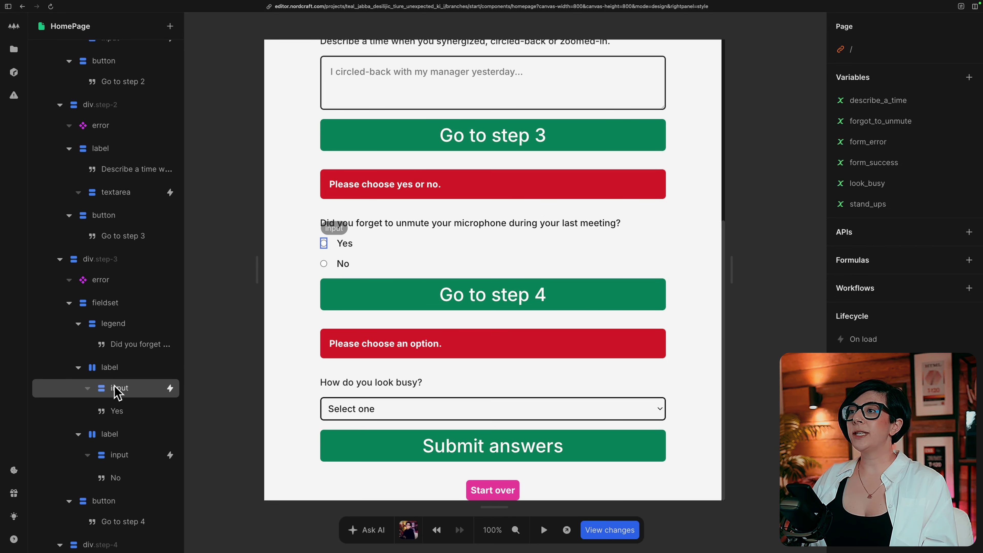
- Add a Save to Session Storage action with key forgot_to_unmute to the Yes radio button's input event
{"action": "left_click", "coordinate": [135, 386]}
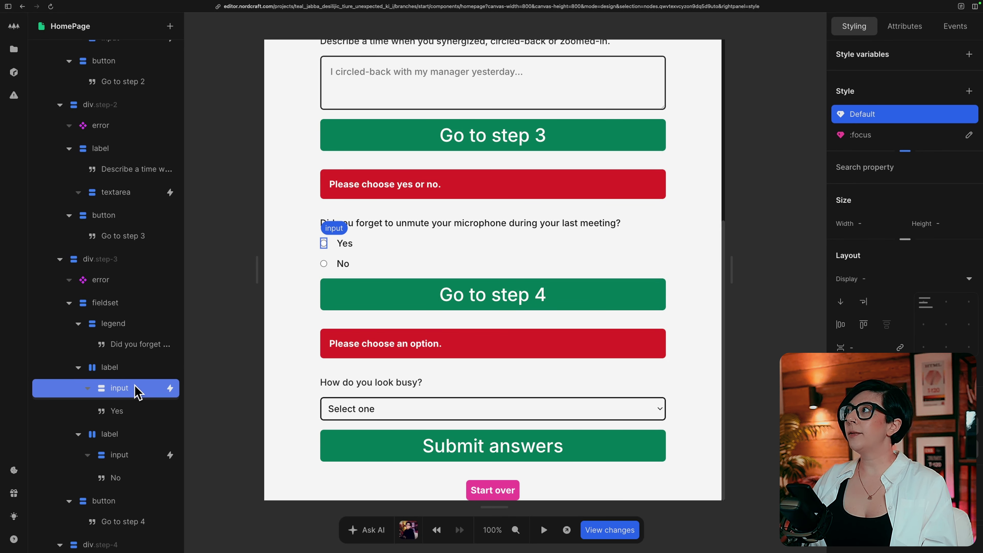
{"action": "key", "text": "e"}
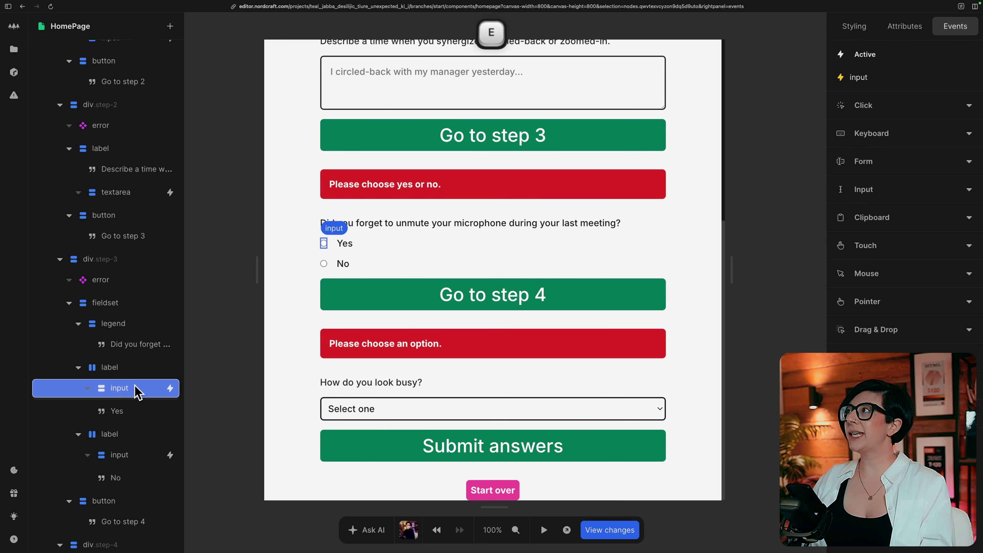
{"action": "left_click", "coordinate": [891, 79]}
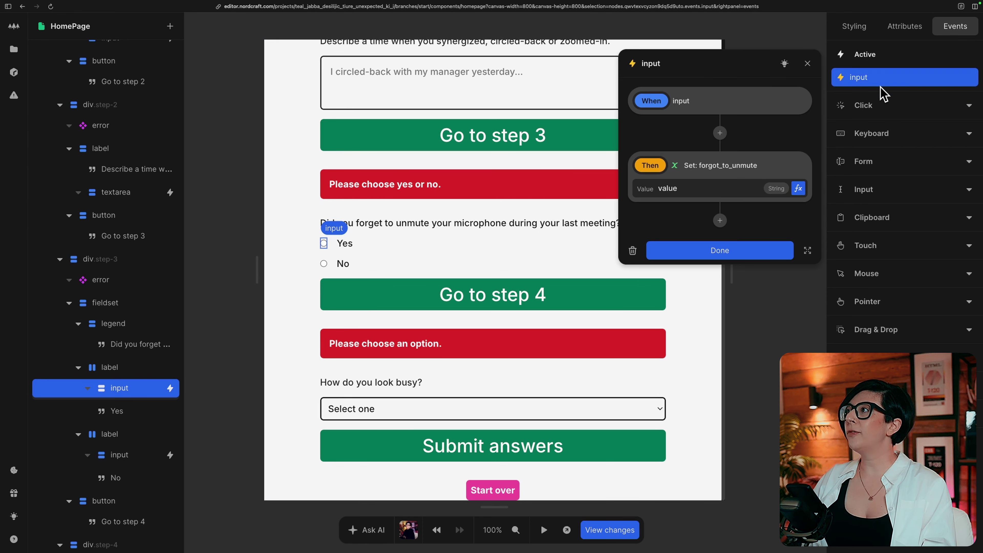
{"action": "left_click", "coordinate": [720, 221]}
{"action": "type", "text": "save"}
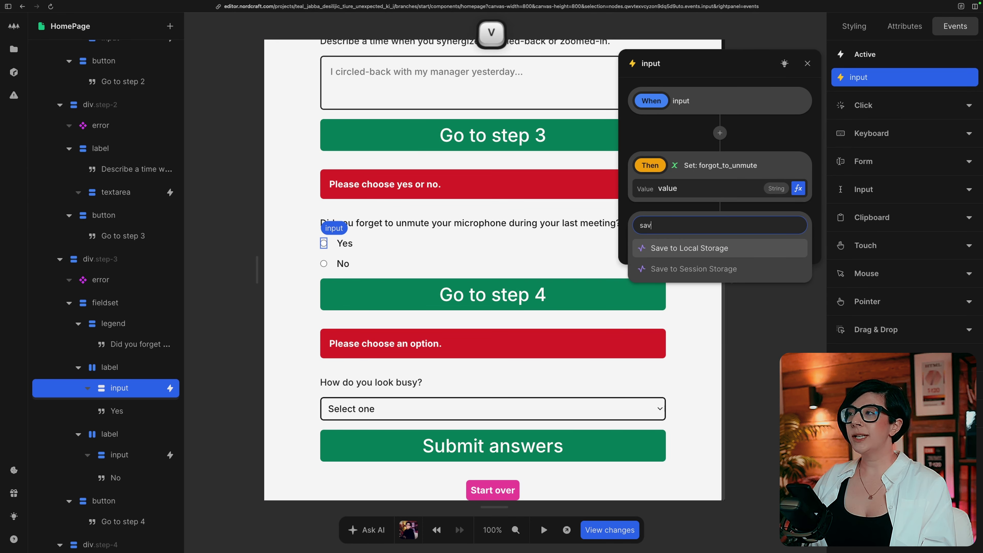
{"action": "left_click", "coordinate": [737, 270]}
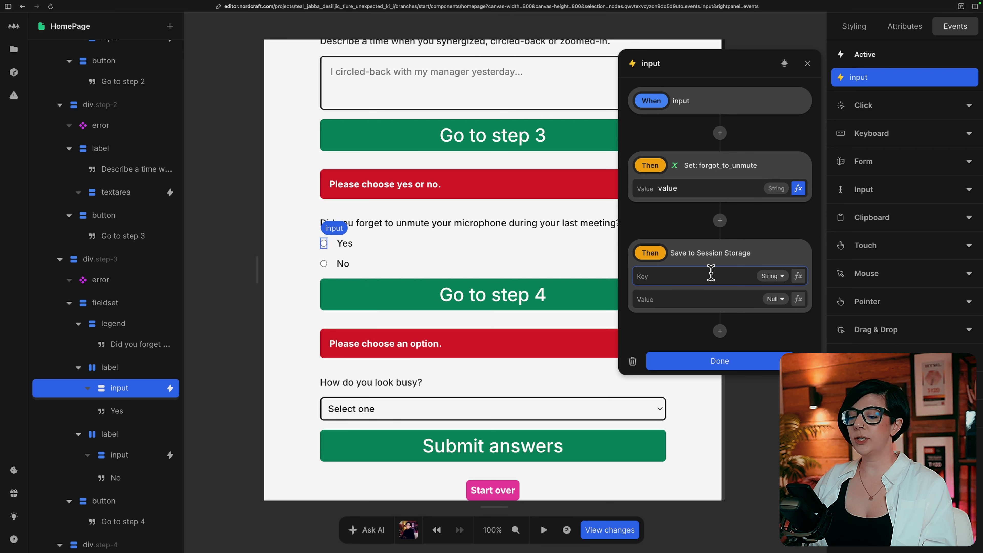
{"action": "type", "text": "forgot_to_unmute"}
- Bind the Yes radio button's saved session storage value to the event's target value, and close the formula
{"action": "left_click", "coordinate": [707, 299]}
{"action": "left_click", "coordinate": [798, 300]}
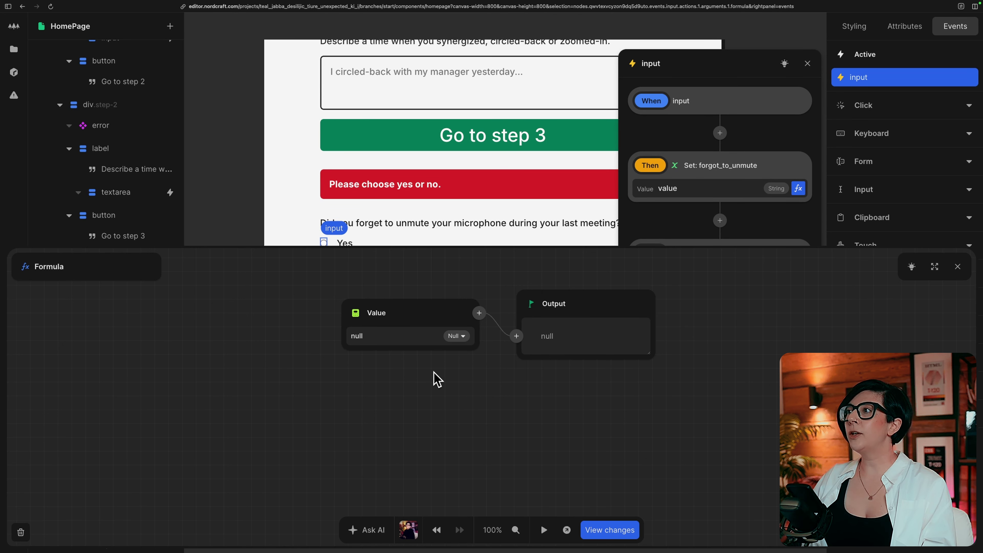
{"action": "left_click", "coordinate": [356, 326]}
{"action": "left_click", "coordinate": [366, 352]}
{"action": "left_click", "coordinate": [374, 351]}
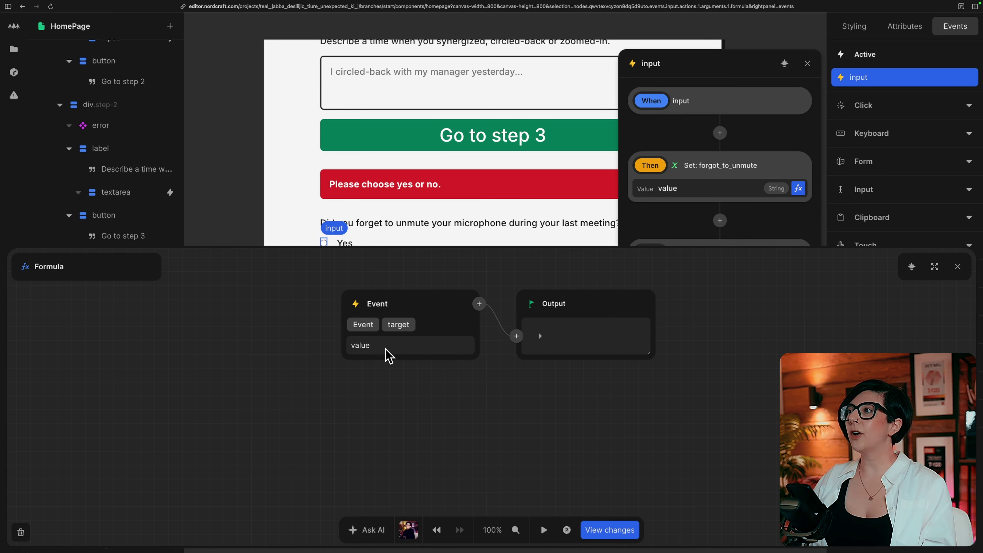
{"action": "left_click", "coordinate": [393, 348]}
{"action": "key", "text": "Escape"}
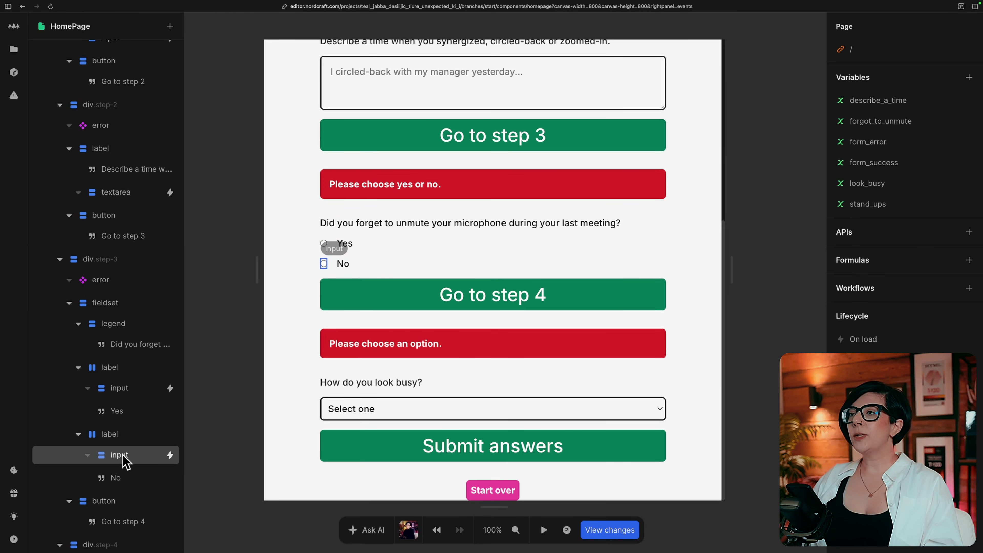
- Add a Save to Session Storage action with key forgot_to_unmute to the No radio button's input event
{"action": "left_click", "coordinate": [148, 464]}
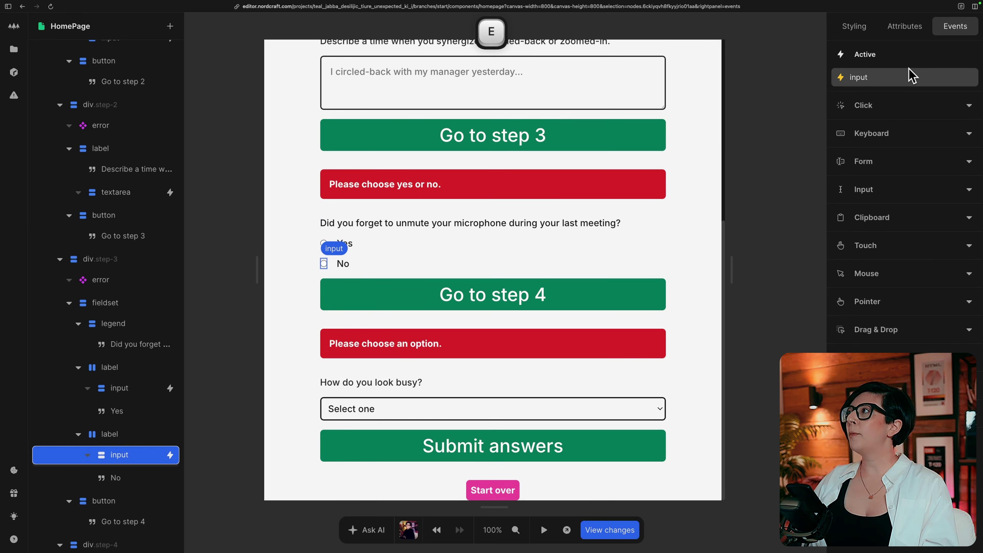
{"action": "left_click", "coordinate": [907, 81]}
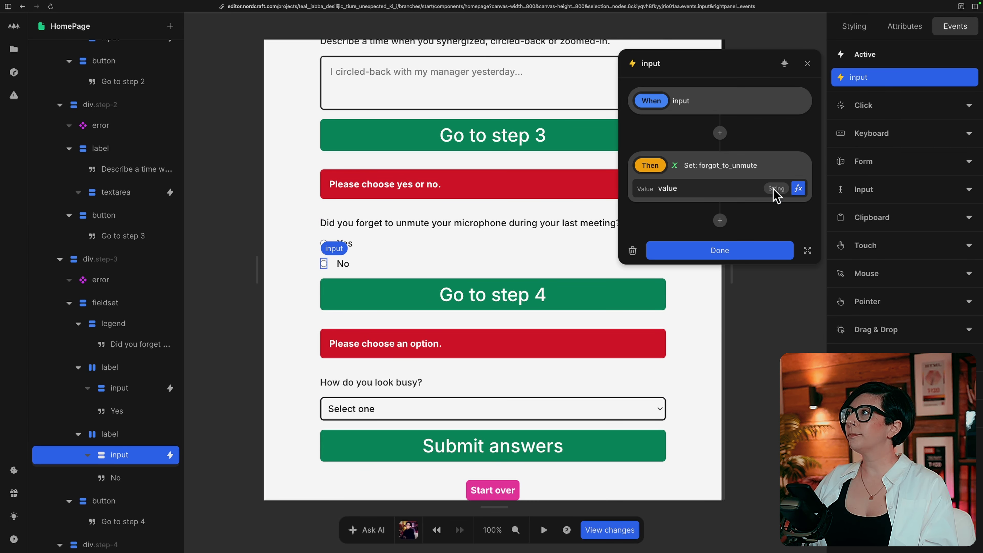
{"action": "left_click", "coordinate": [720, 221]}
{"action": "type", "text": "save"}
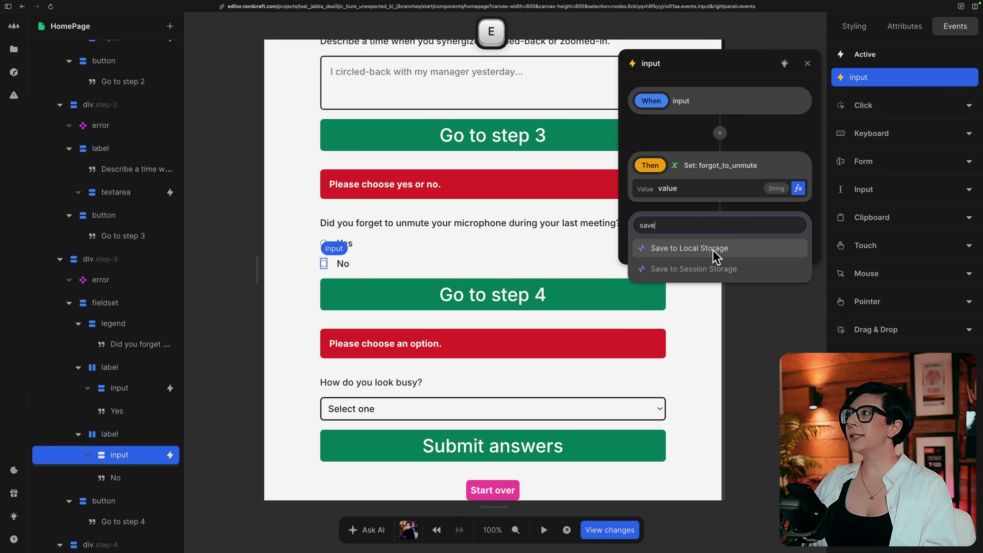
{"action": "left_click", "coordinate": [720, 269]}
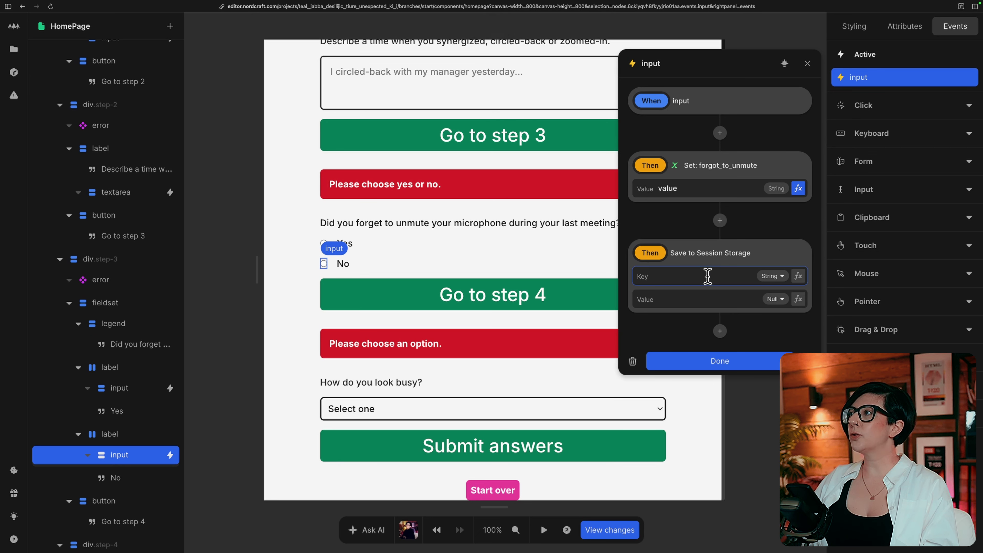
{"action": "type", "text": "for"}
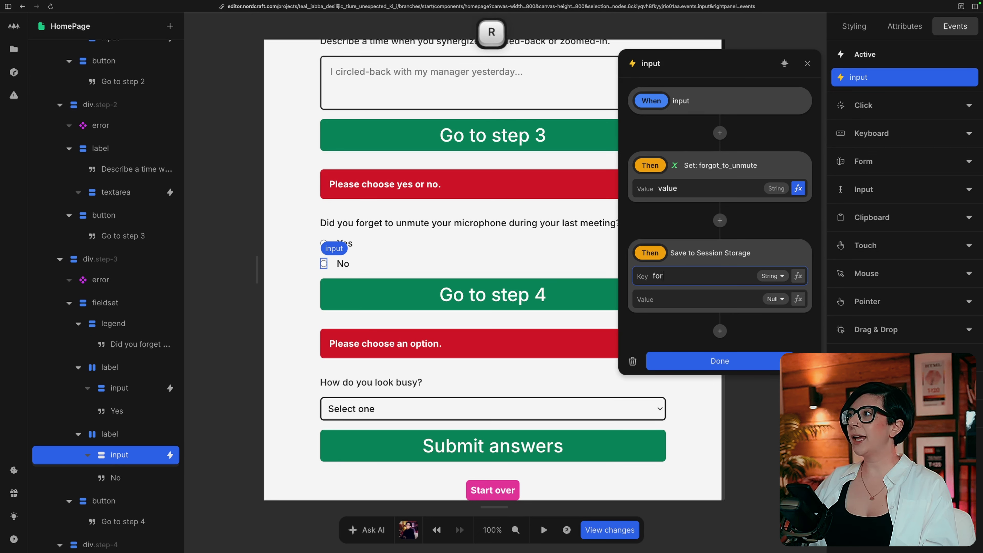
{"action": "type", "text": "got_to_unmute"}
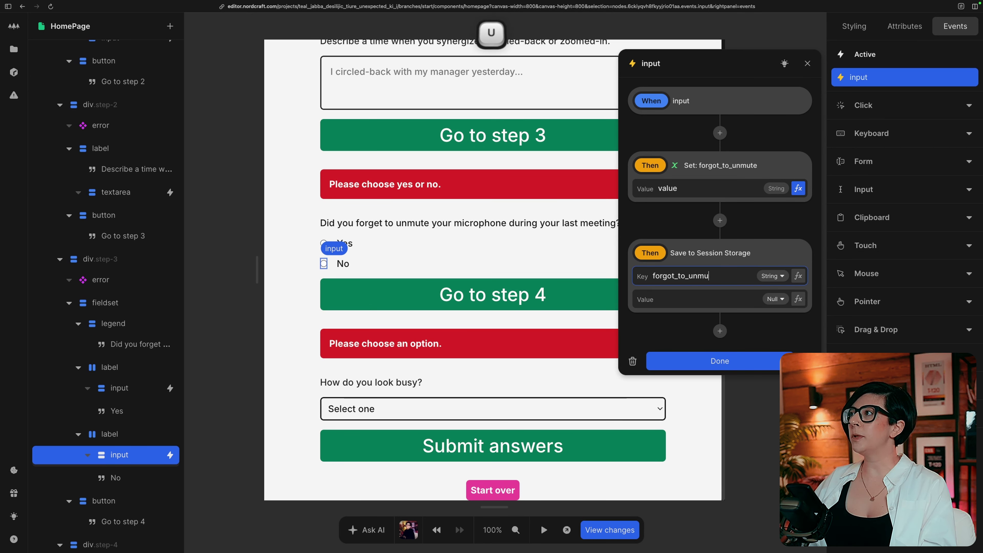
{"action": "key", "text": "Tab"}
- Bind the No radio button's saved session storage value to the event's target value, and close the formula
{"action": "left_click", "coordinate": [799, 300]}
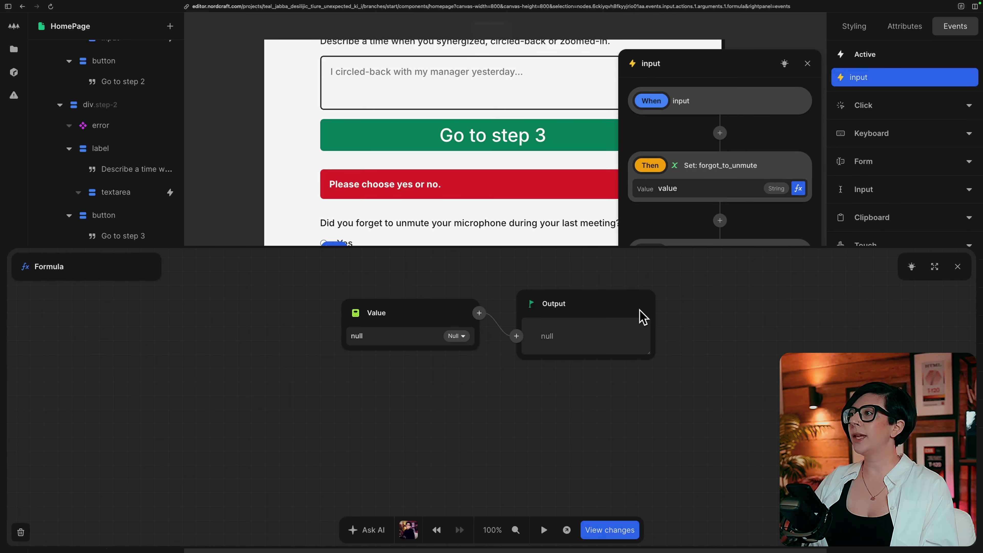
{"action": "left_click", "coordinate": [355, 312]}
{"action": "left_click", "coordinate": [364, 353]}
{"action": "left_click", "coordinate": [391, 349]}
{"action": "left_click", "coordinate": [415, 351]}
{"action": "key", "text": "Escape"}
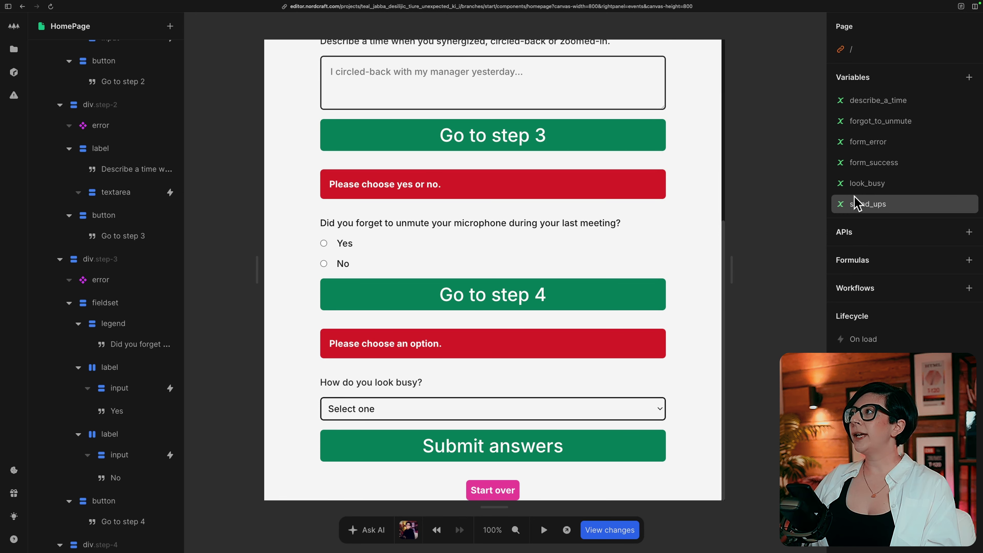
- Set the forgot_to_unmute variable's initial value to a Get from Session Storage formula with key forgot_to_unmute
{"action": "left_click", "coordinate": [909, 133]}
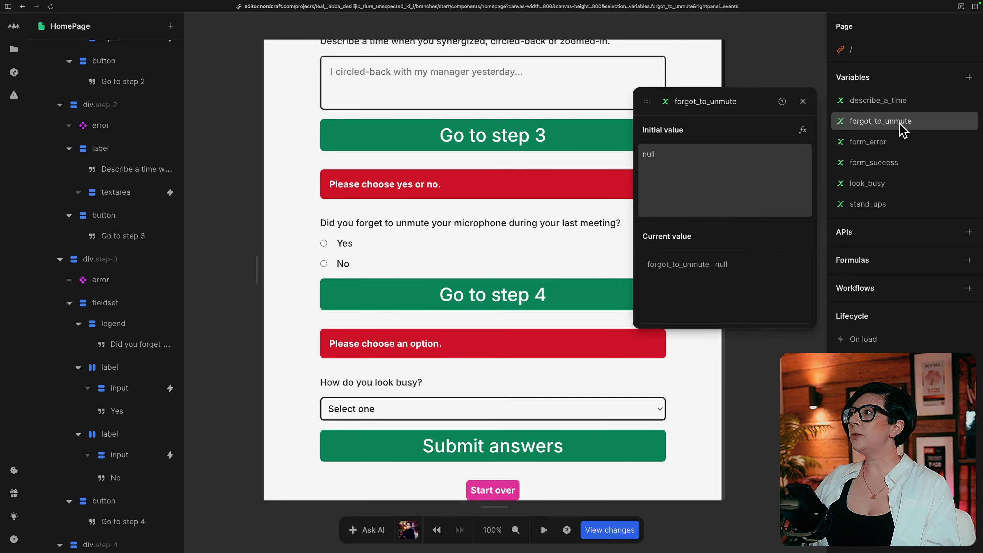
{"action": "left_click", "coordinate": [804, 132]}
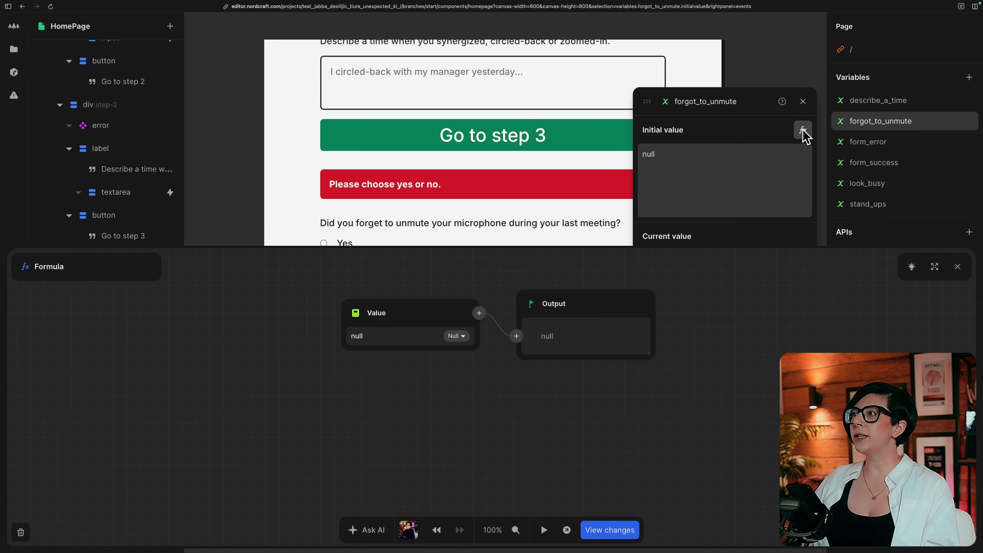
{"action": "left_click", "coordinate": [354, 313]}
{"action": "type", "text": "get"}
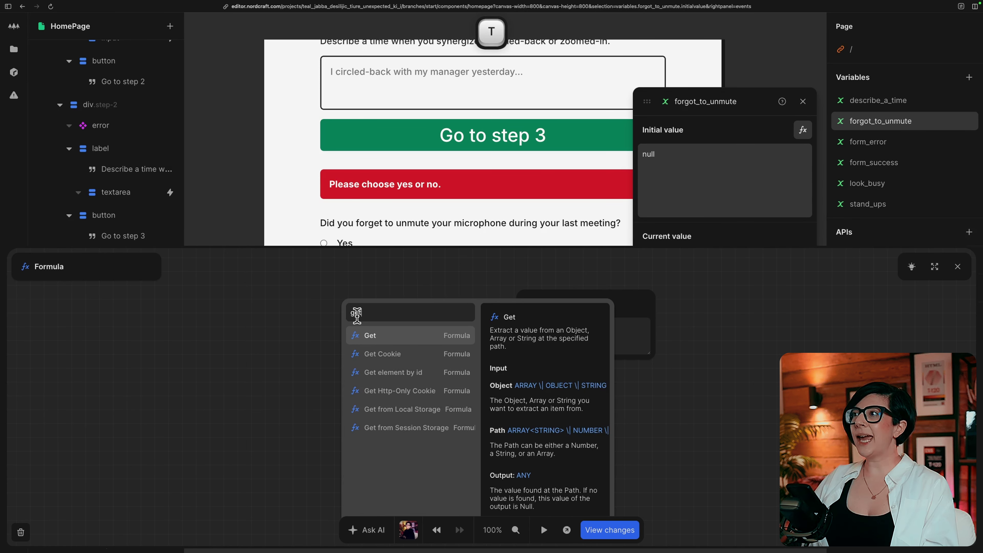
{"action": "left_click", "coordinate": [397, 426]}
{"action": "left_click", "coordinate": [421, 335]}
{"action": "type", "text": "forgot_to_unmute"}
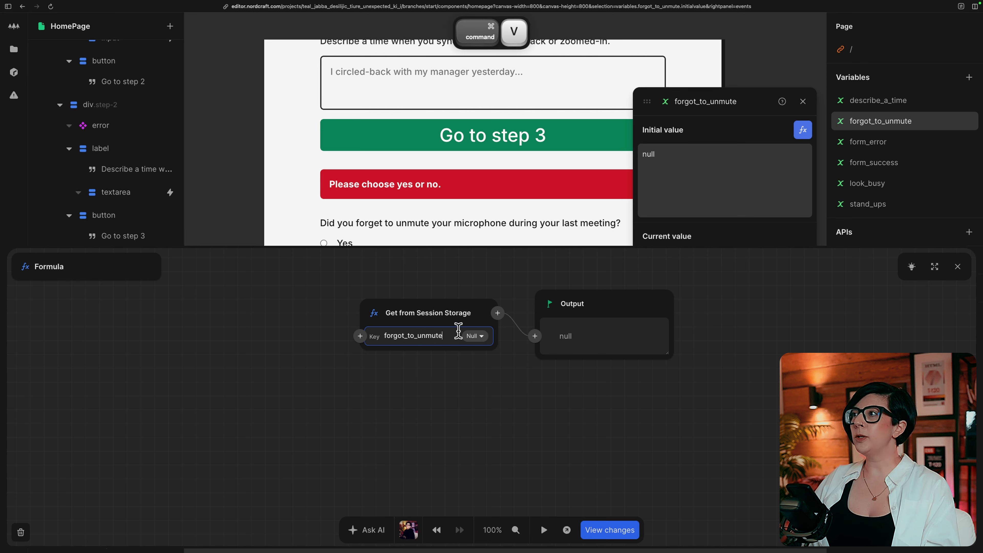
- Pass the forgot_to_unmute session storage result through a Default to formula, clear its placeholder fallback text and choose the fallback's value type
{"action": "left_click", "coordinate": [498, 313]}
{"action": "type", "text": "de"}
{"action": "left_click", "coordinate": [514, 364]}
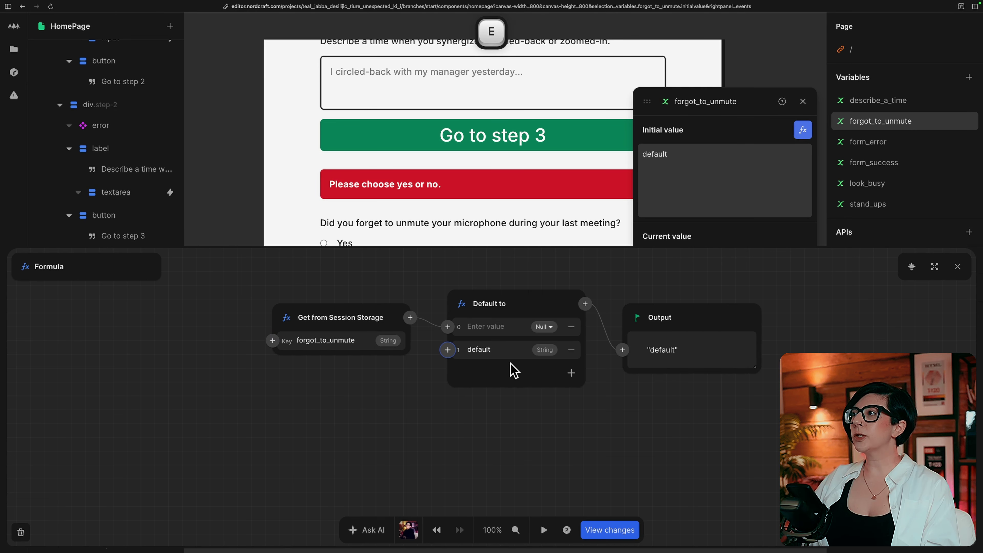
{"action": "left_click", "coordinate": [519, 349]}
{"action": "key", "text": "super+a"}
{"action": "key", "text": "BackSpace"}
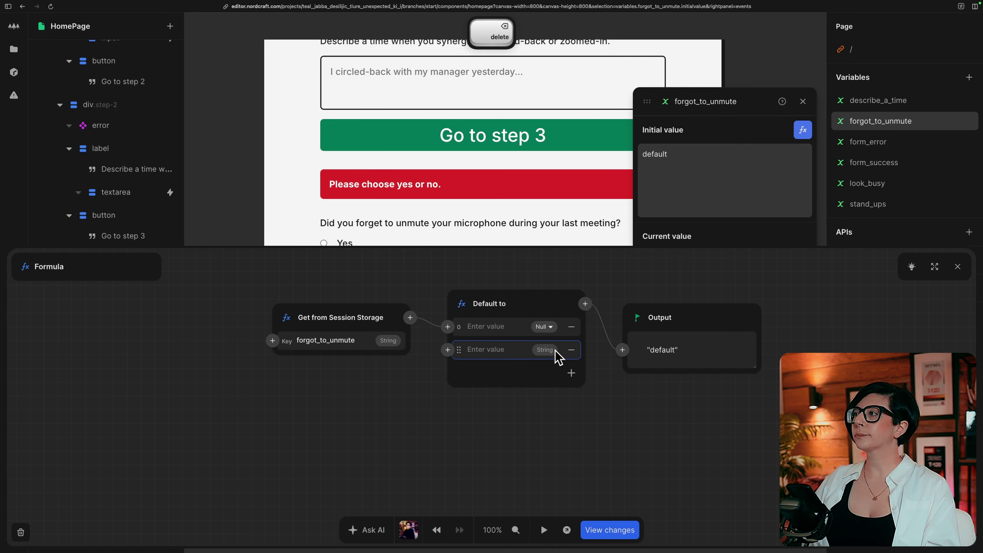
{"action": "left_click", "coordinate": [545, 349]}
{"action": "left_click", "coordinate": [540, 336]}
{"action": "key", "text": "Escape"}
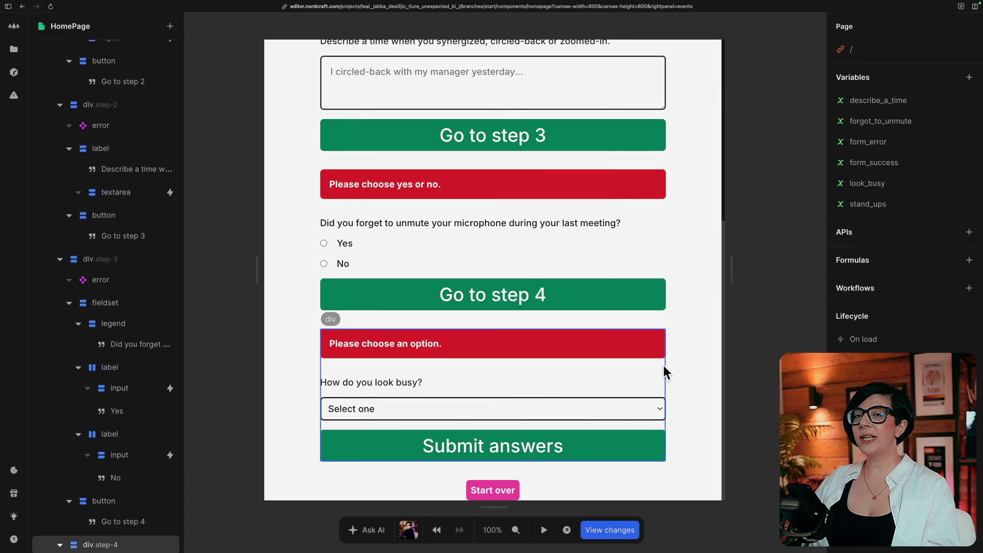
- Add a Save to Session Storage action with key look_busy to the change event of the step 4 select element
{"action": "scroll", "coordinate": [134, 465], "scroll_direction": "down", "scroll_amount": 7}
{"action": "left_click", "coordinate": [103, 368]}
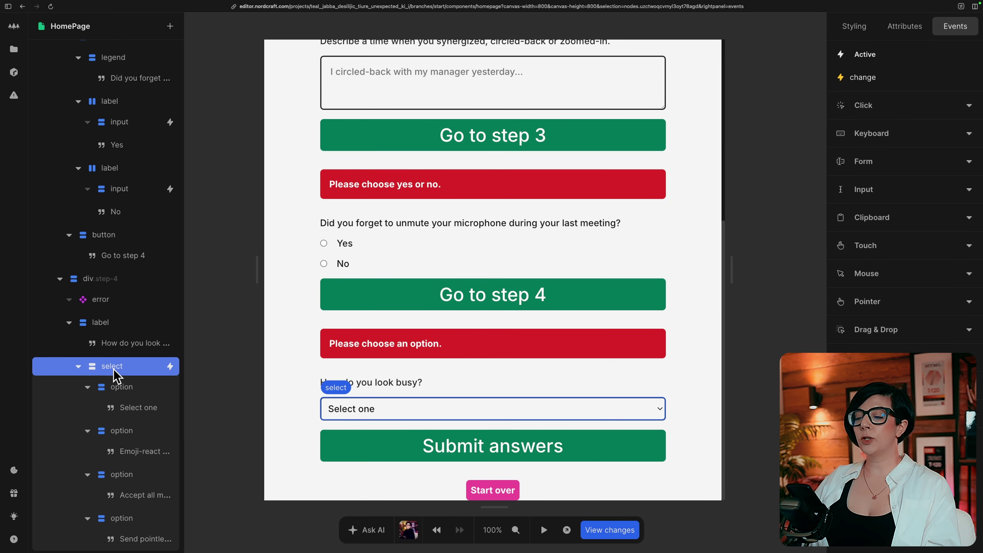
{"action": "key", "text": "e"}
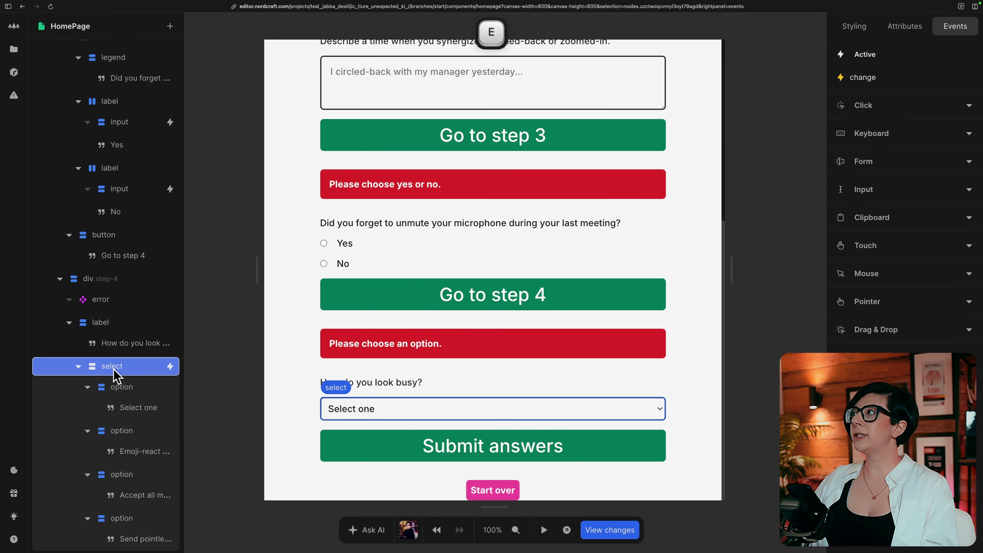
{"action": "left_click", "coordinate": [902, 80]}
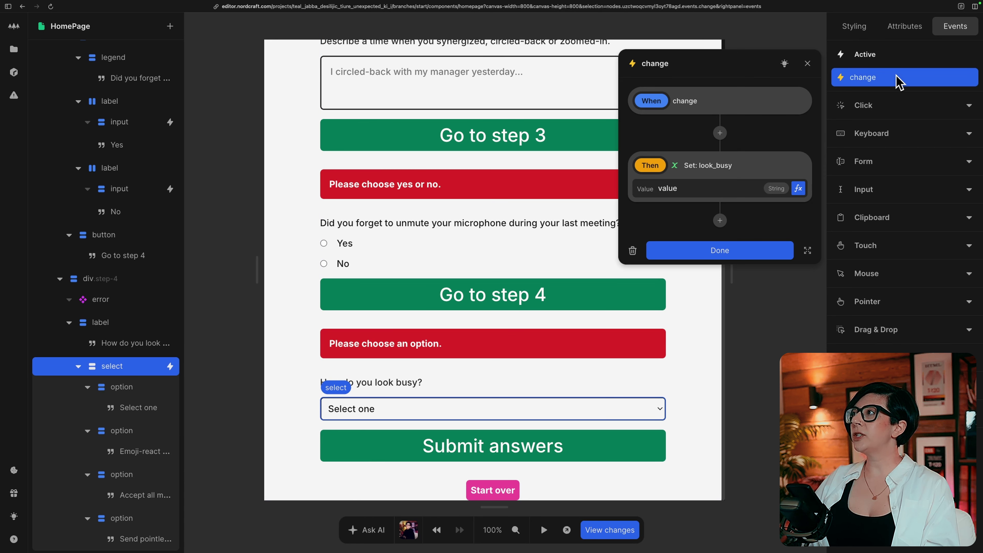
{"action": "left_click", "coordinate": [720, 221]}
{"action": "type", "text": "save"}
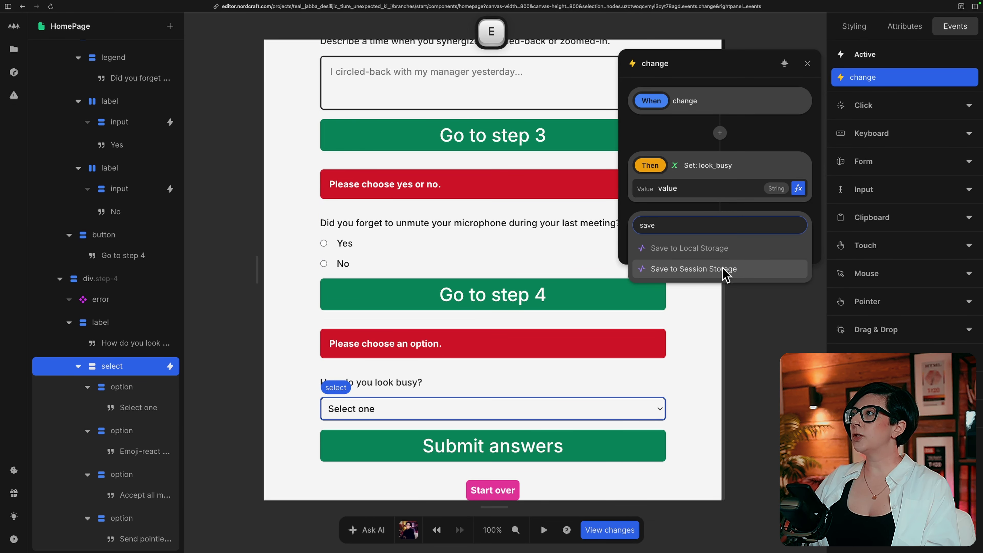
{"action": "left_click", "coordinate": [723, 269]}
{"action": "type", "text": "look_busy"}
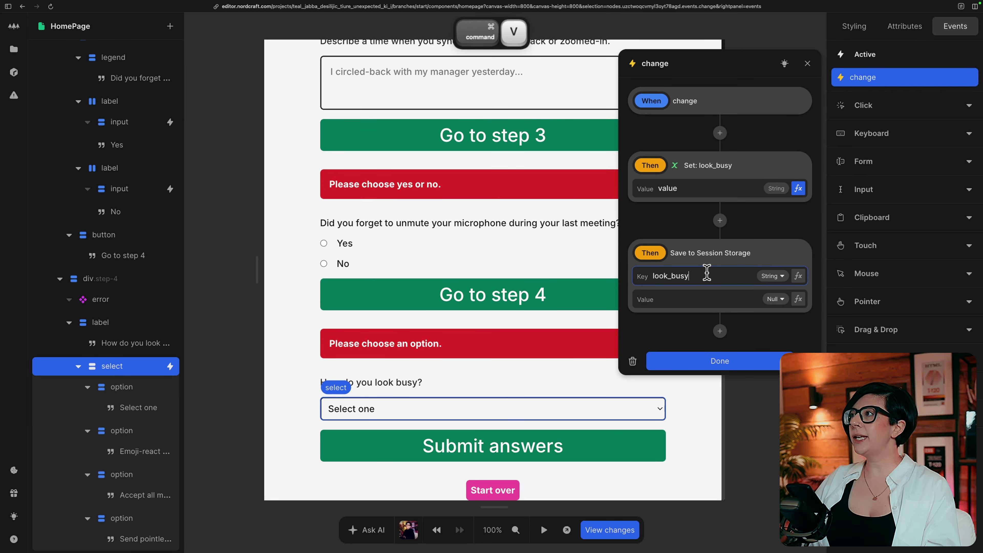
- Bind the select element's saved session storage value to the event's target value, and close the formula
{"action": "left_click", "coordinate": [798, 299]}
{"action": "left_click", "coordinate": [360, 321]}
{"action": "left_click", "coordinate": [366, 351]}
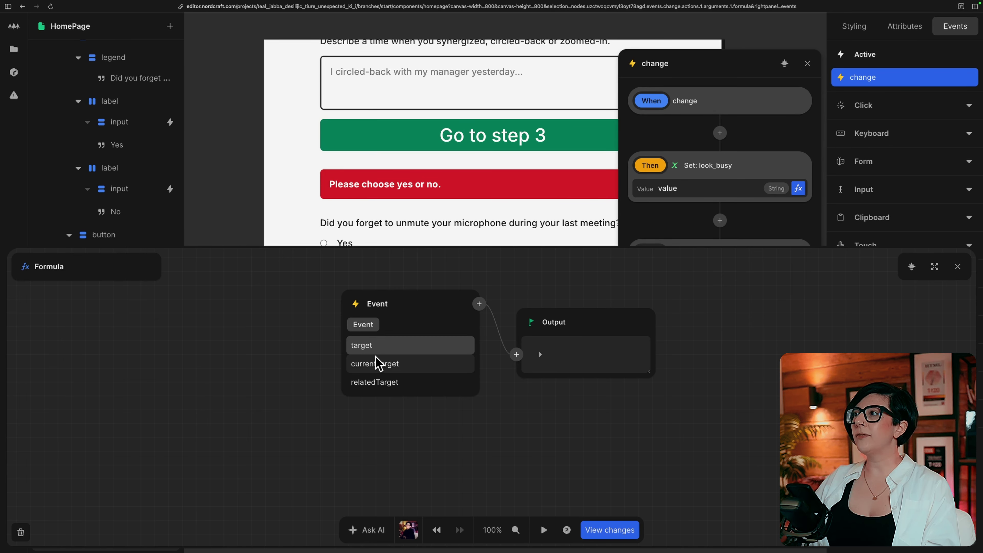
{"action": "left_click", "coordinate": [382, 345]}
{"action": "left_click", "coordinate": [391, 346]}
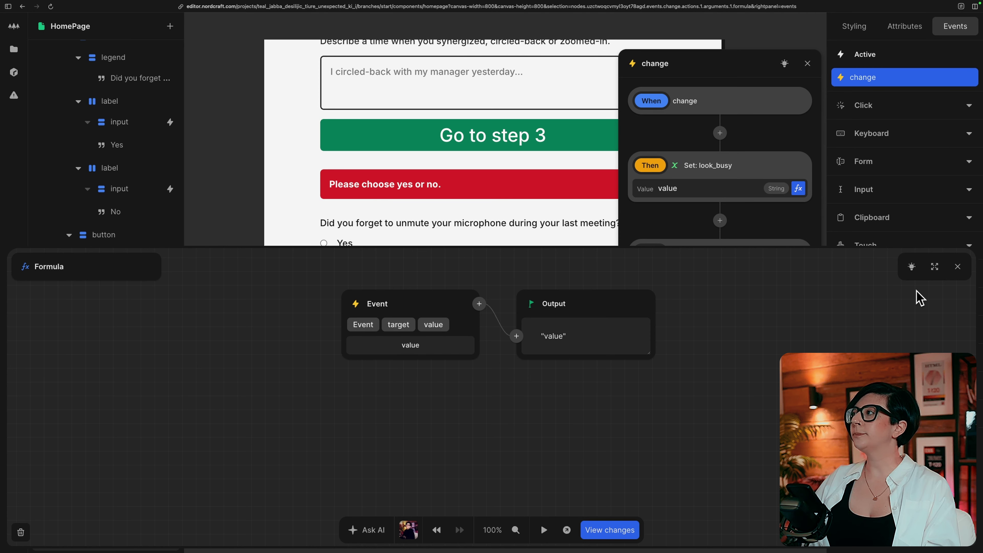
{"action": "key", "text": "Escape"}
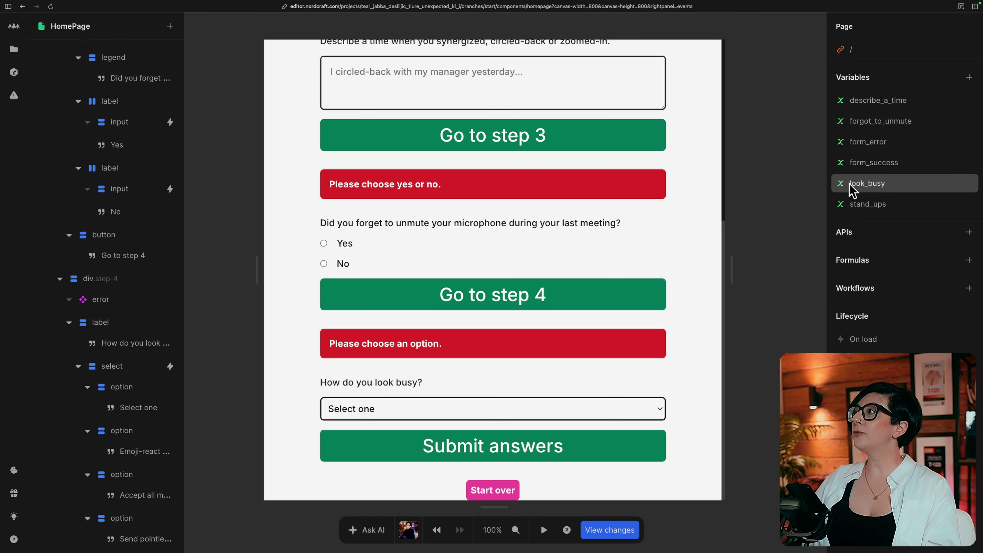
- Set the look_busy variable's initial value to a Get from Session Storage formula with key look_busy
{"action": "left_click", "coordinate": [887, 187]}
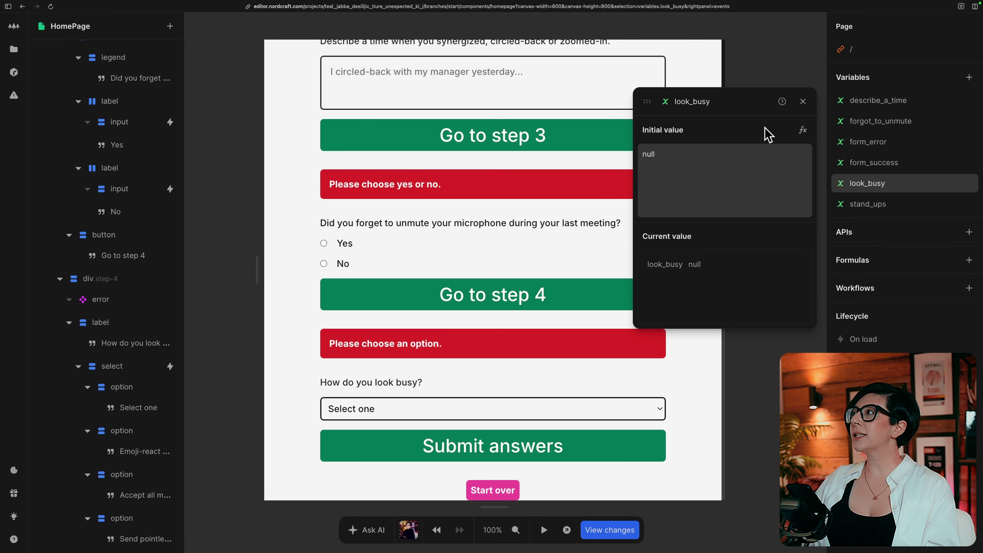
{"action": "left_click", "coordinate": [803, 131]}
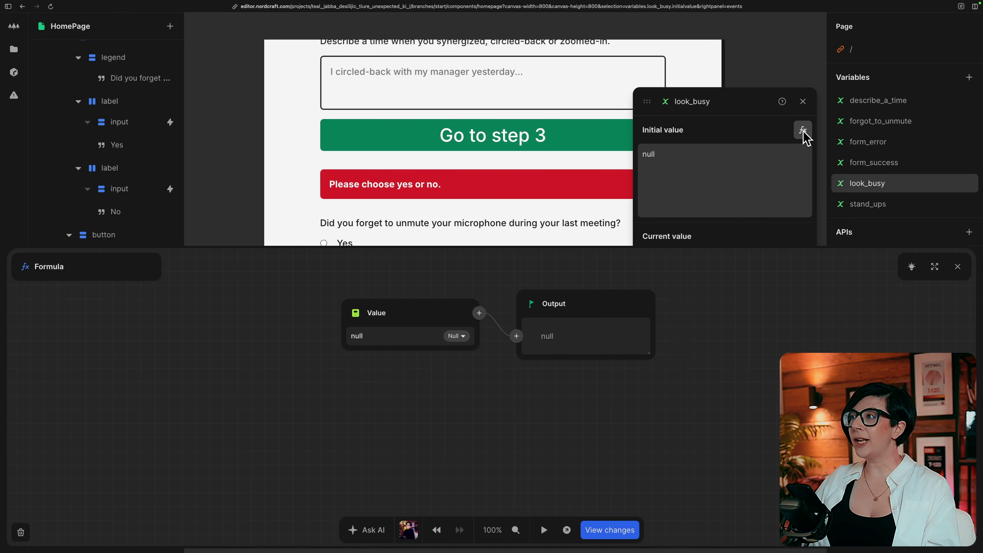
{"action": "left_click", "coordinate": [356, 321]}
{"action": "type", "text": "get"}
{"action": "left_click", "coordinate": [403, 429]}
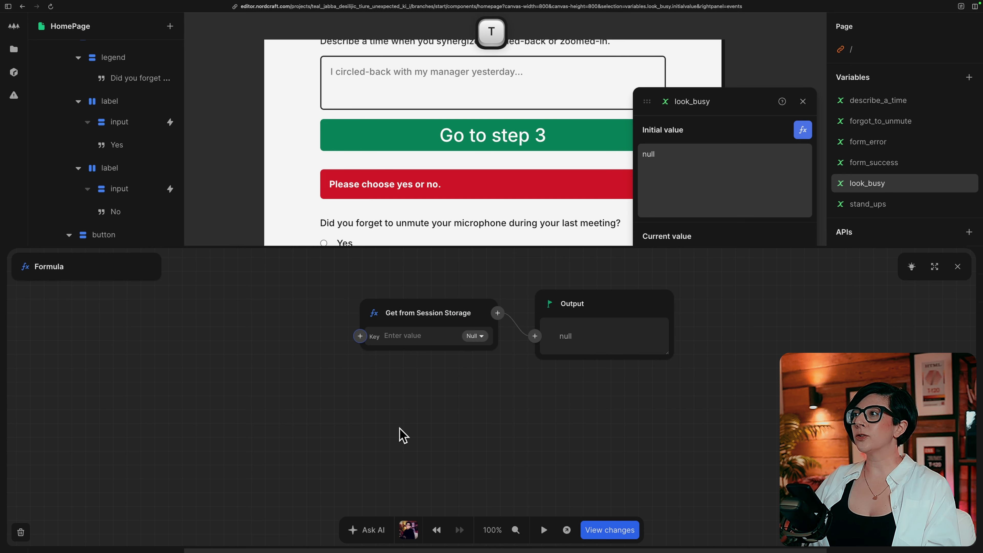
{"action": "left_click", "coordinate": [404, 336]}
{"action": "type", "text": "look_busy"}
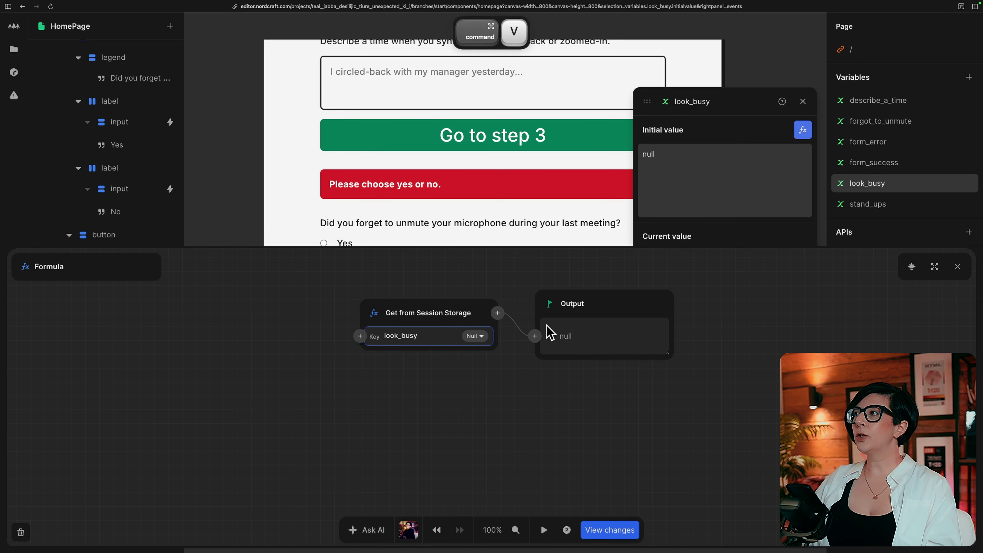
- Pass the look_busy session storage result through a Default to formula
{"action": "left_click", "coordinate": [498, 314]}
{"action": "type", "text": "de"}
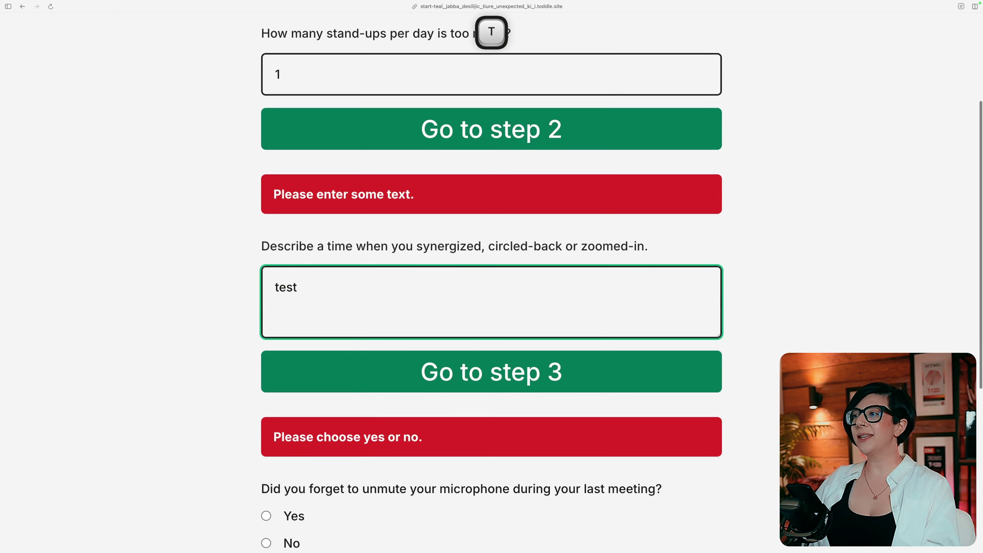
- Answer Yes to the microphone question and choose "Emoji-react to all team messages" for how you look busy
{"action": "scroll", "coordinate": [294, 399], "scroll_direction": "down", "scroll_amount": 3}
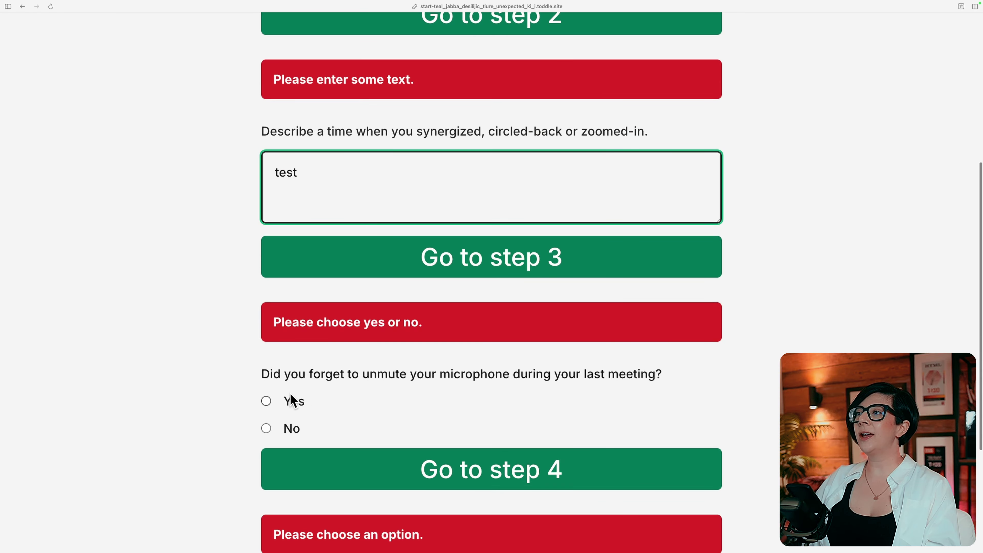
{"action": "left_click", "coordinate": [289, 402]}
{"action": "scroll", "coordinate": [288, 402], "scroll_direction": "down", "scroll_amount": 5}
{"action": "left_click", "coordinate": [301, 430]}
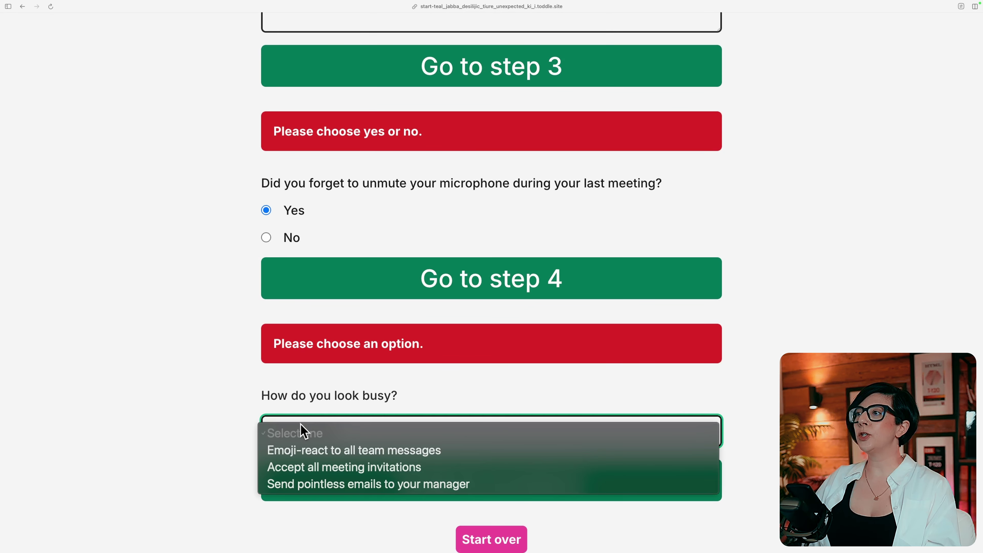
{"action": "left_click", "coordinate": [308, 451]}
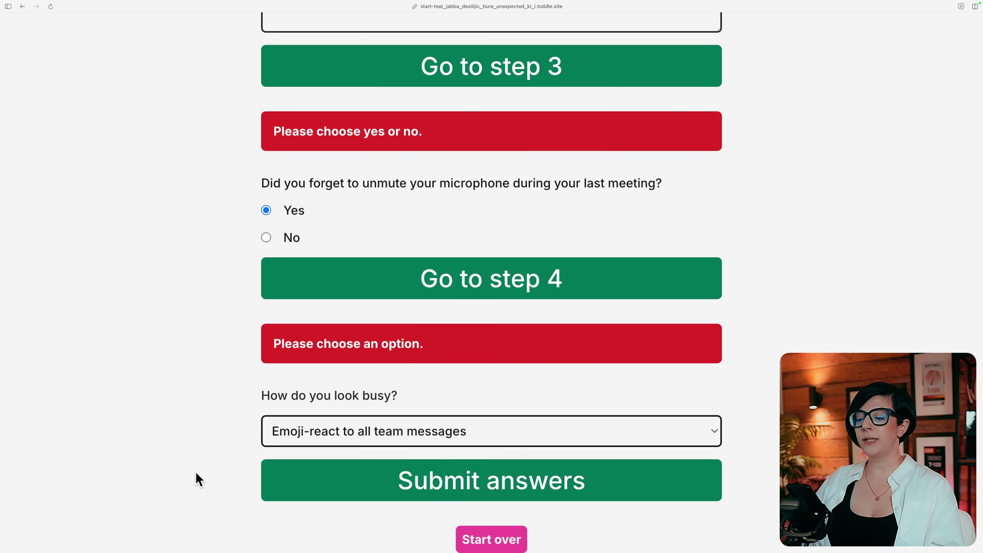
- Inspect the survey page's session storage in the developer tools, reload the page to check persistence, and close the tools
{"action": "key", "text": "alt+super+i"}
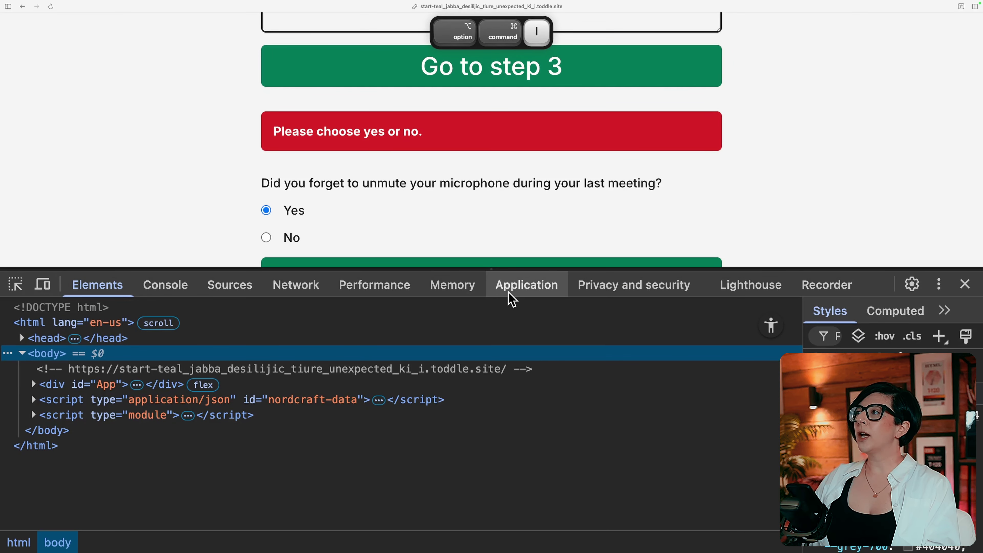
{"action": "left_click", "coordinate": [523, 285]}
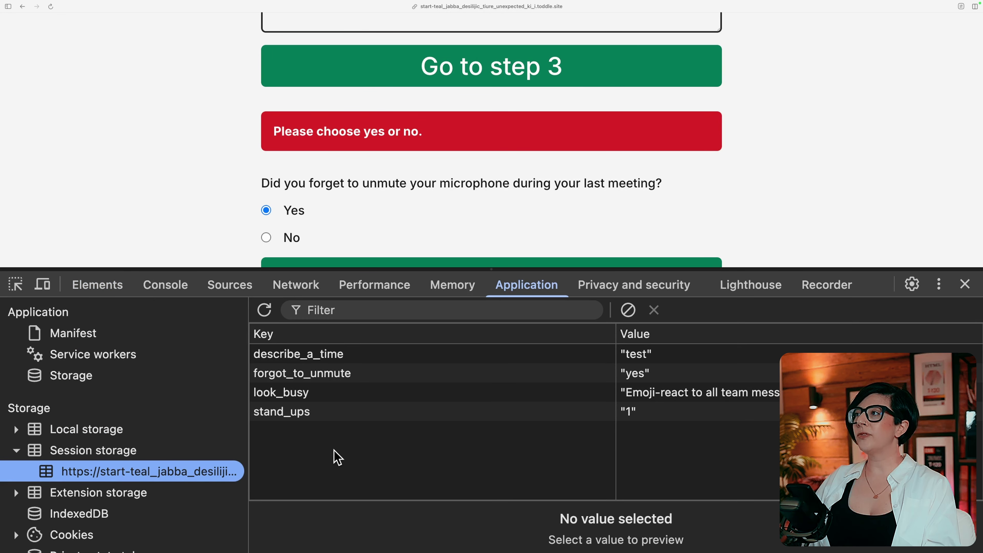
{"action": "left_click", "coordinate": [823, 155]}
{"action": "key", "text": "super+r"}
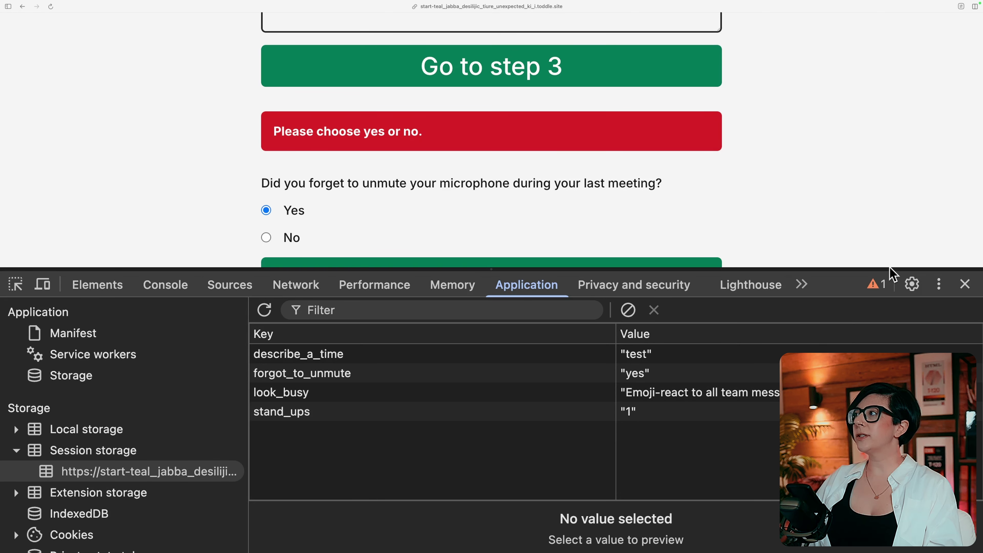
{"action": "left_click", "coordinate": [959, 292]}
{"action": "scroll", "coordinate": [620, 347], "scroll_direction": "up", "scroll_amount": 10}
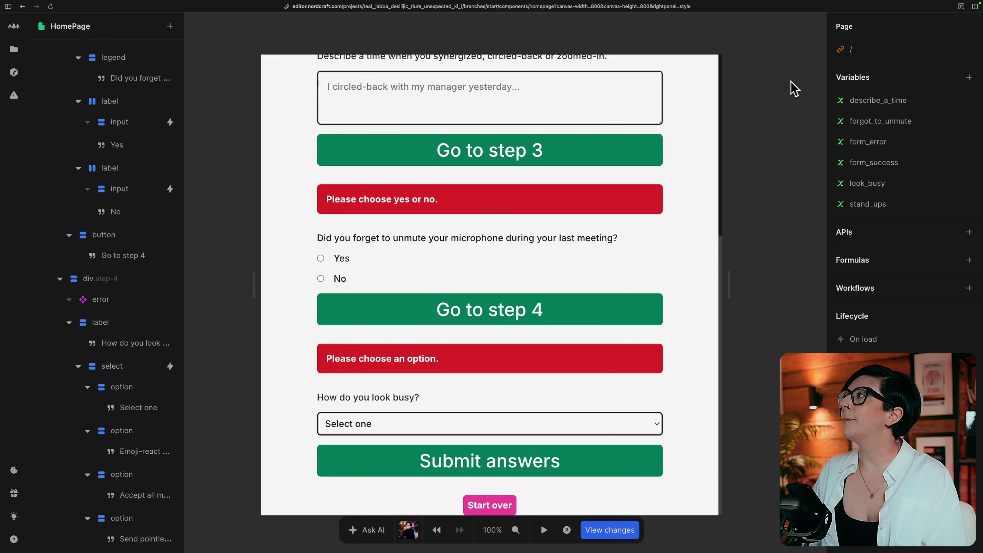
- In the Nordcraft editor, add a page variable named step with an initial value of 1
{"action": "left_click", "coordinate": [969, 78]}
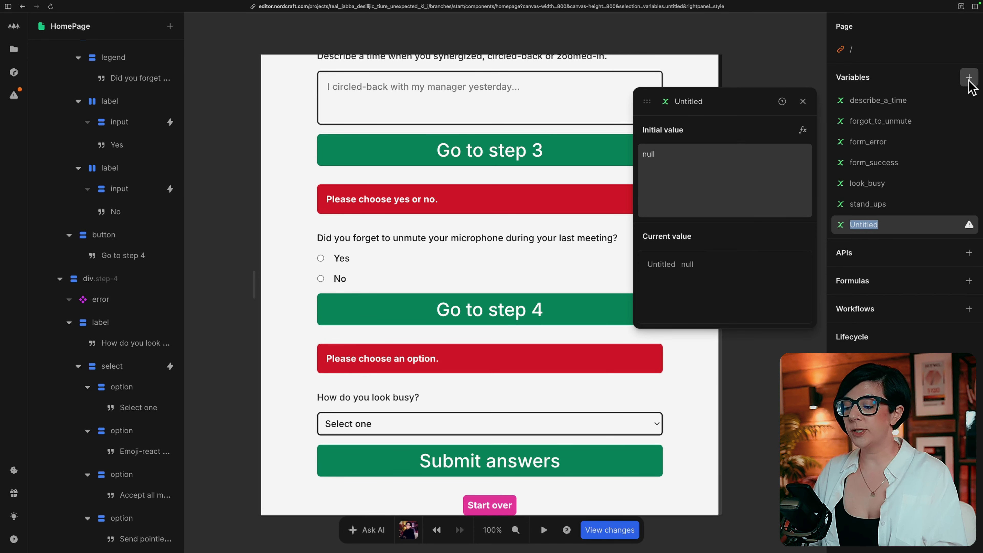
{"action": "type", "text": "step"}
{"action": "left_click", "coordinate": [738, 159]}
{"action": "type", "text": "1"}
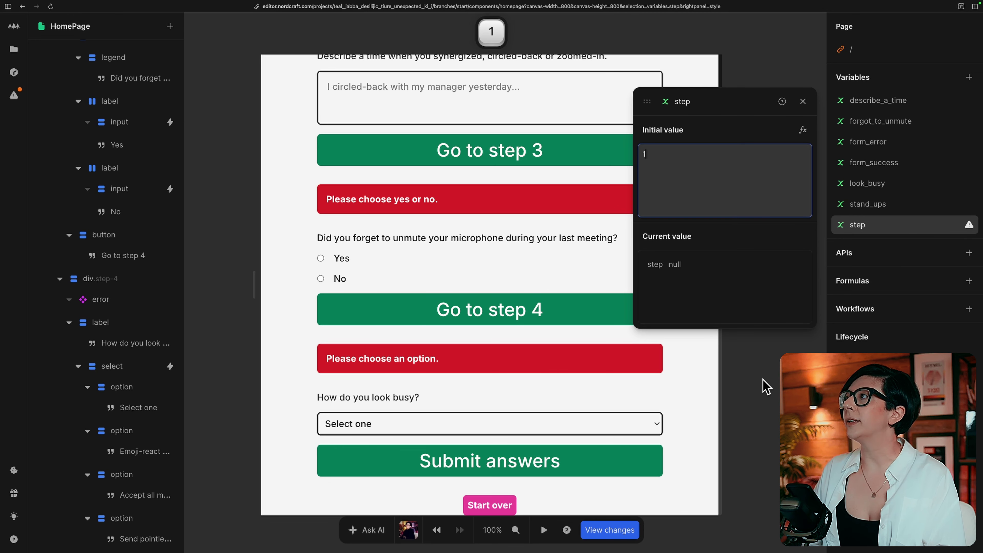
{"action": "left_click", "coordinate": [237, 233]}
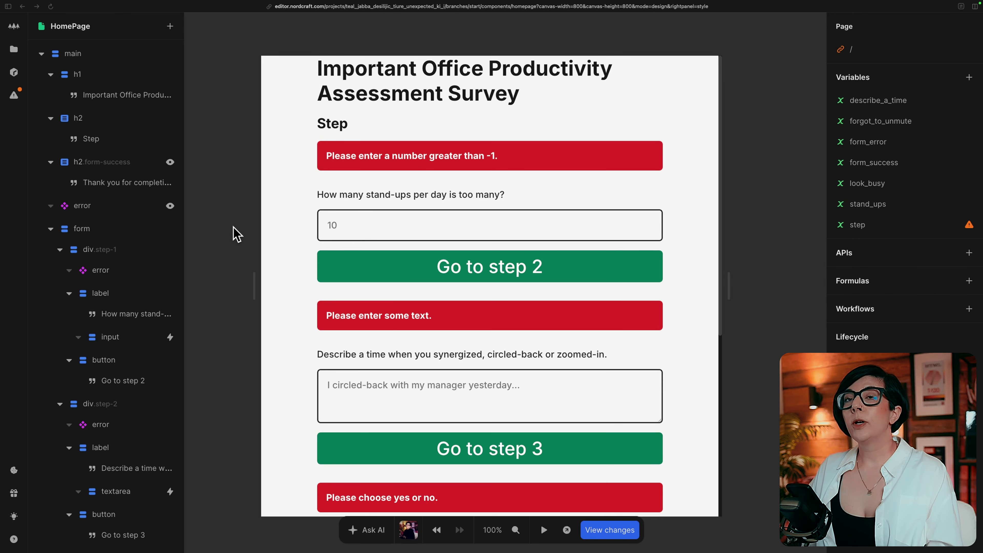
- Clear the "Step" text in the first h2 heading and drive it with a Concatenate formula
{"action": "left_click", "coordinate": [119, 123]}
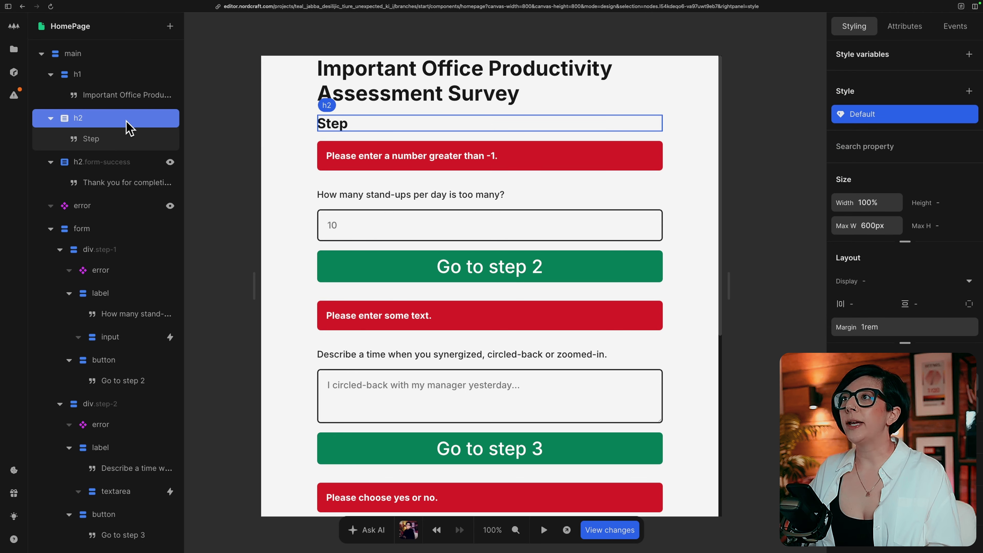
{"action": "left_click", "coordinate": [108, 145]}
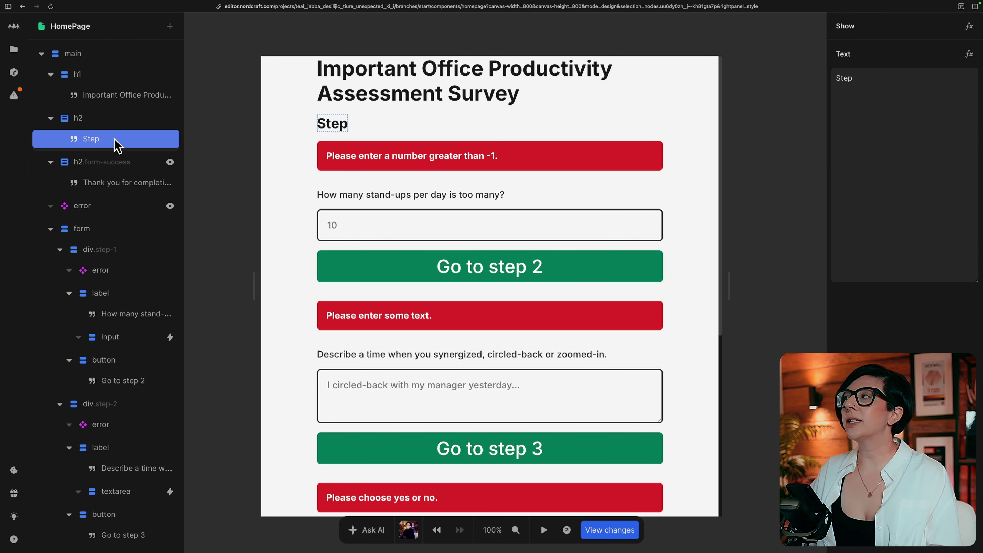
{"action": "triple_click", "coordinate": [915, 79]}
{"action": "key", "text": "BackSpace"}
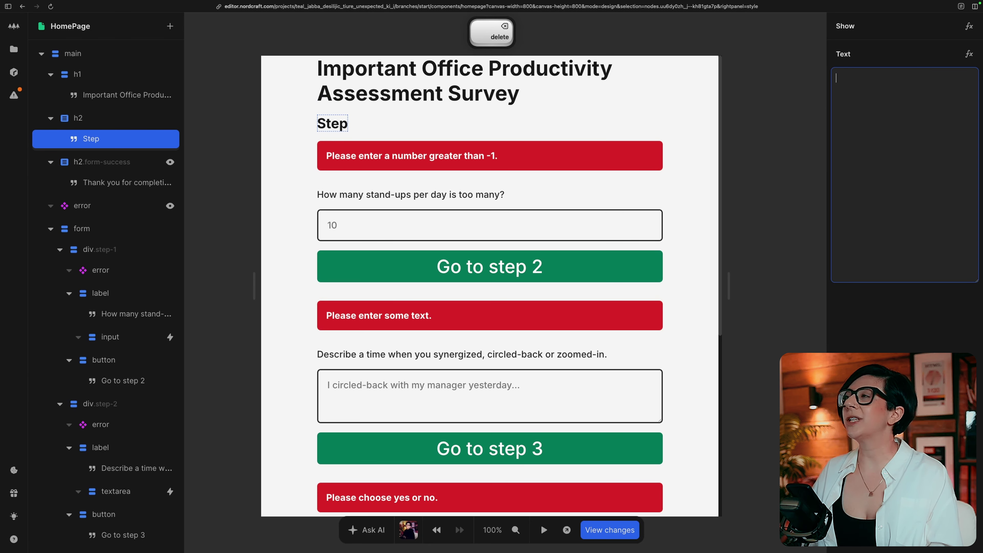
{"action": "left_click", "coordinate": [969, 55]}
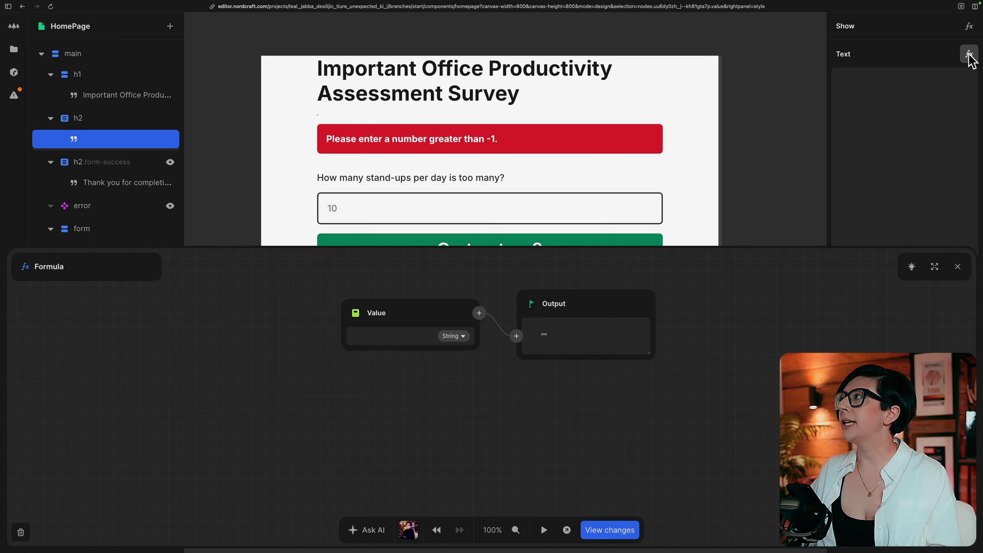
{"action": "left_click", "coordinate": [357, 313]}
{"action": "type", "text": "con"}
{"action": "key", "text": "Return"}
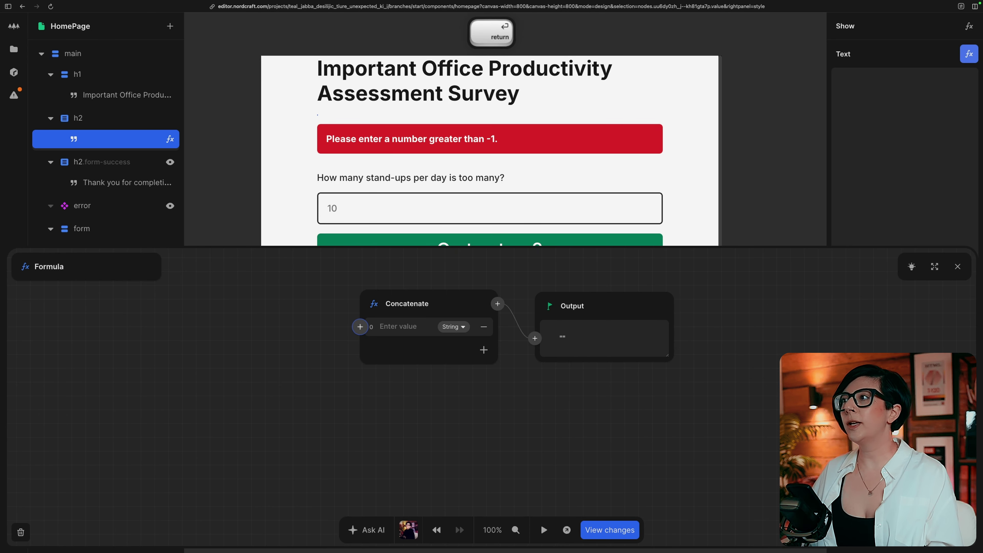
- Concatenate the text "Step " with the step variable in the heading's formula, using a second input, and close the formula
{"action": "left_click", "coordinate": [484, 350]}
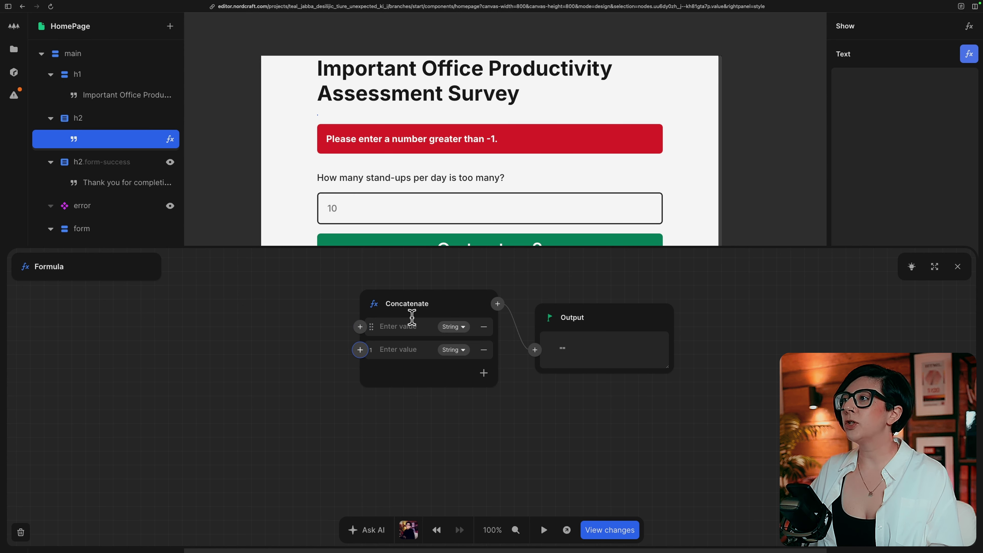
{"action": "left_click", "coordinate": [406, 327]}
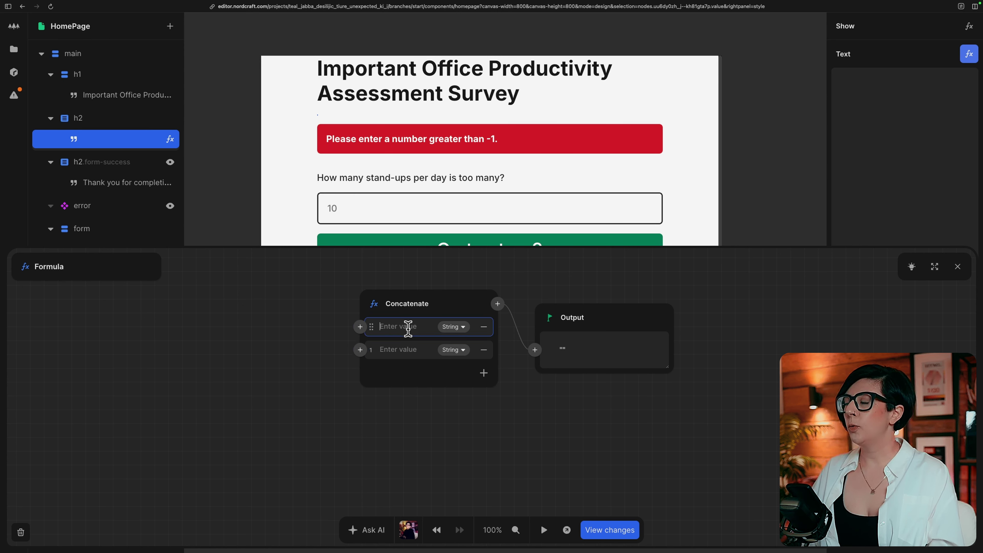
{"action": "type", "text": "Step"}
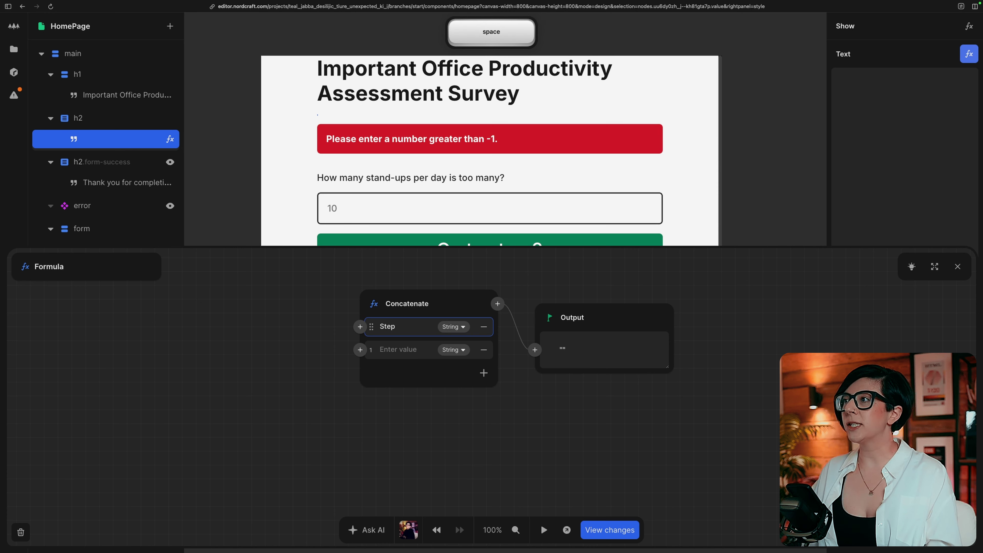
{"action": "left_click", "coordinate": [359, 352]}
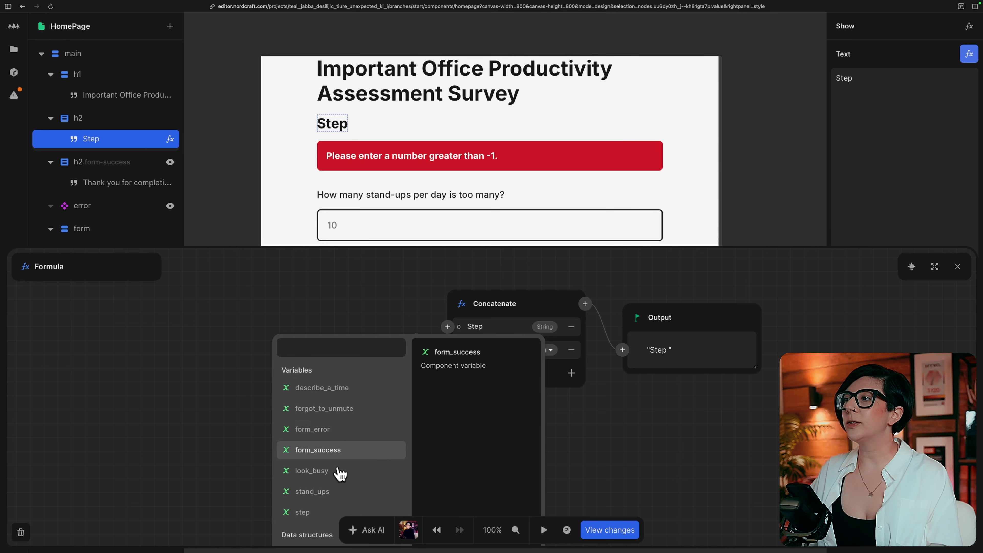
{"action": "left_click", "coordinate": [306, 512]}
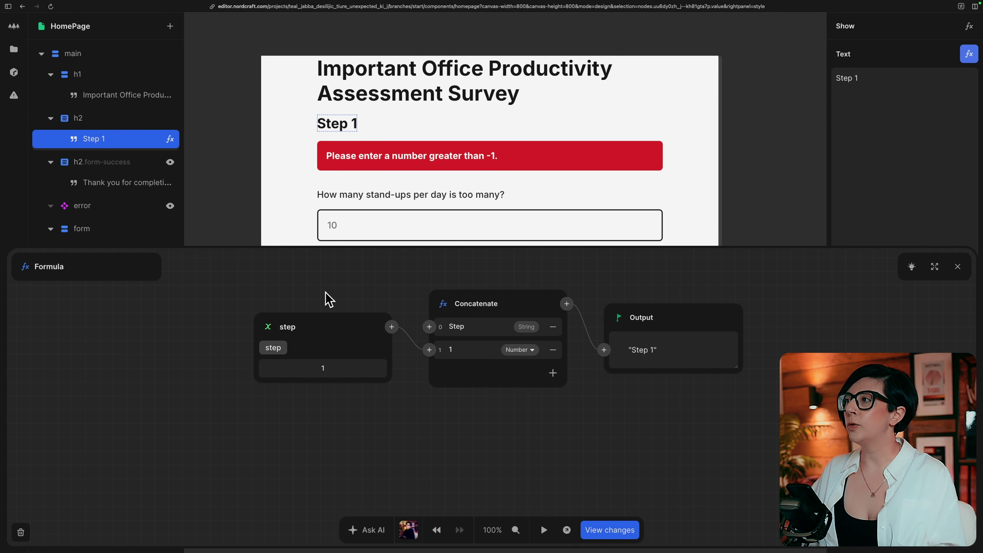
{"action": "key", "text": "Escape"}
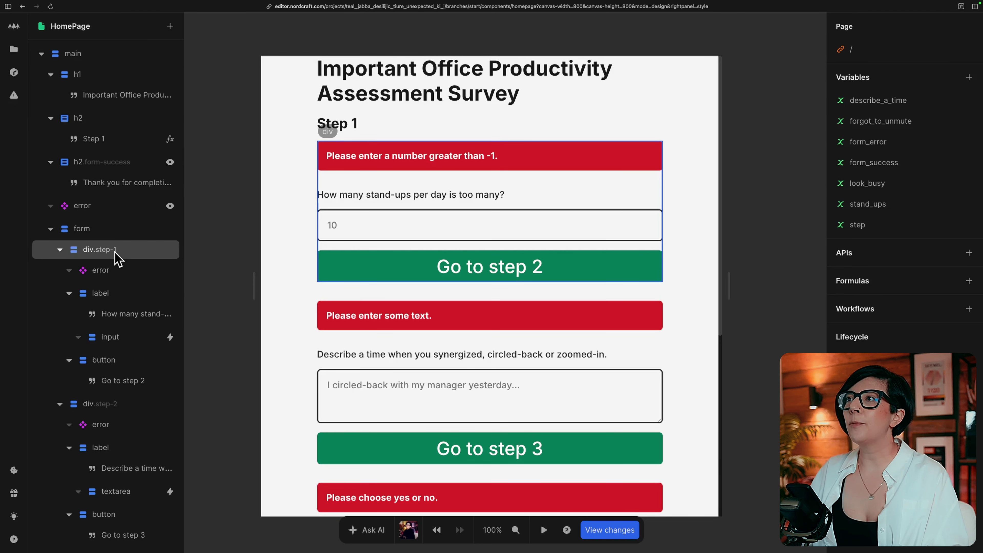
- Give the step-1 div a Show formula that uses Equals to compare the step variable with 1
{"action": "left_click", "coordinate": [96, 257]}
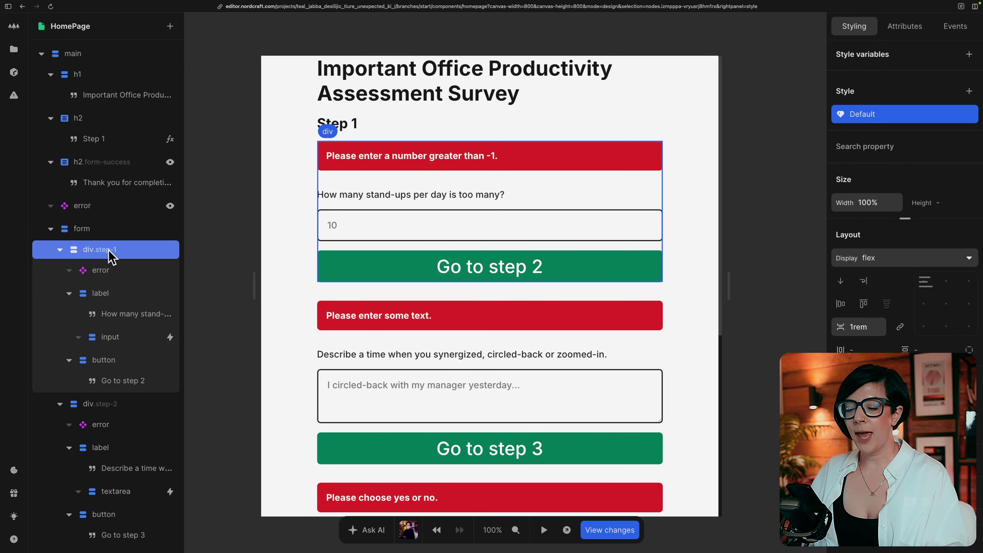
{"action": "key", "text": "a"}
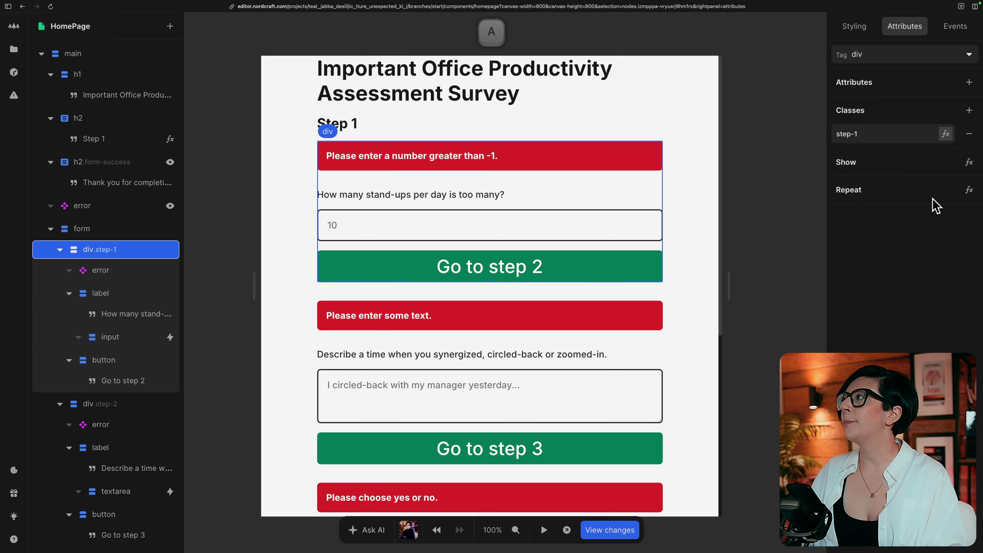
{"action": "left_click", "coordinate": [970, 164]}
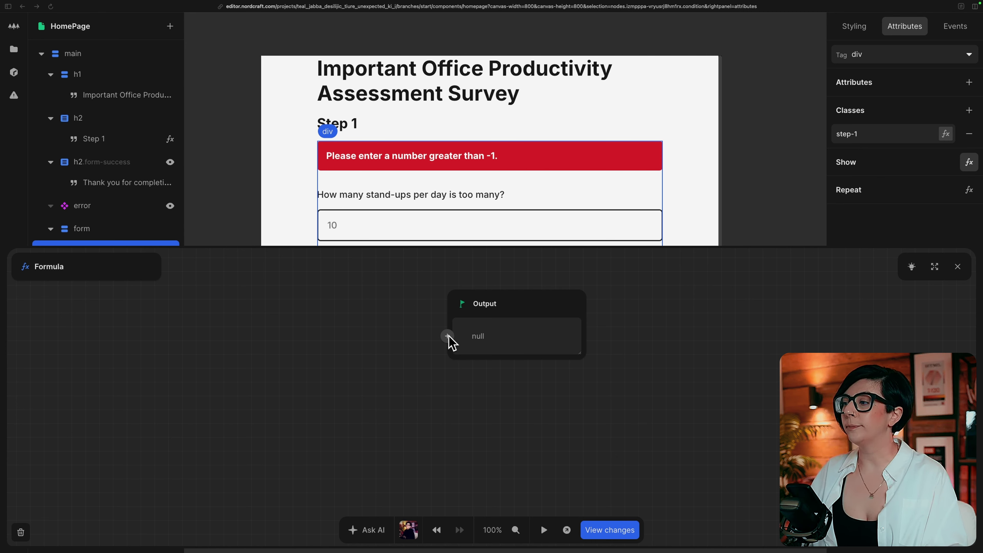
{"action": "left_click", "coordinate": [447, 337]}
{"action": "type", "text": "equ"}
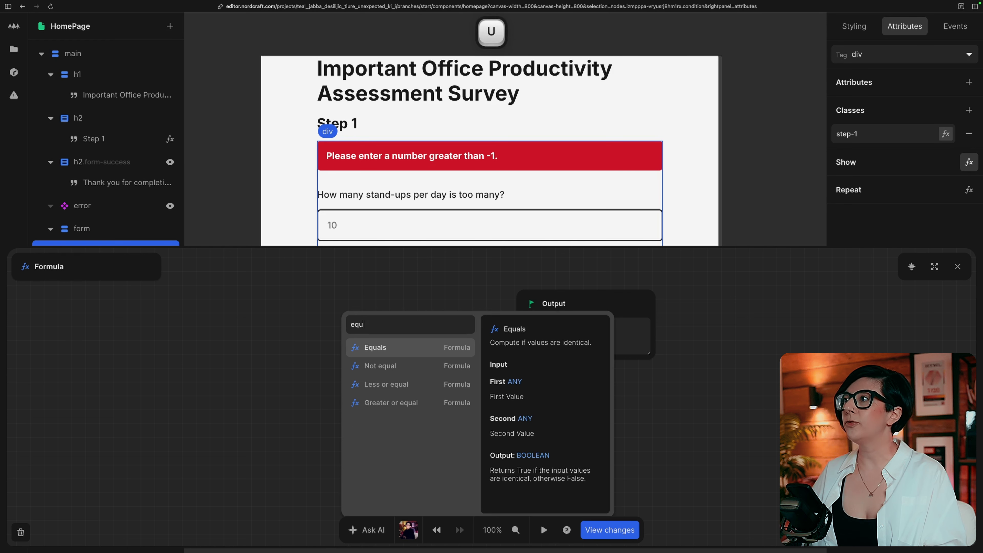
{"action": "key", "text": "Return"}
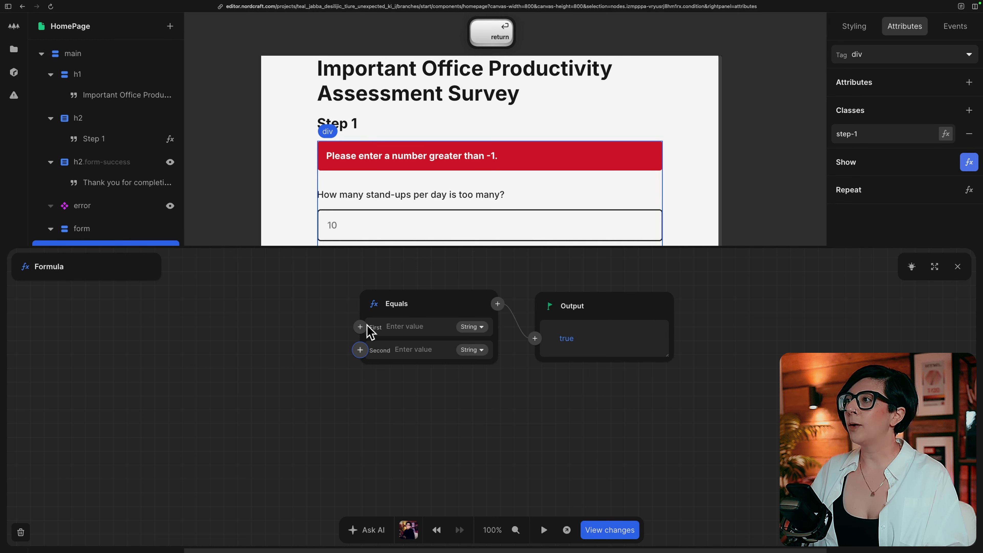
{"action": "left_click", "coordinate": [359, 326]}
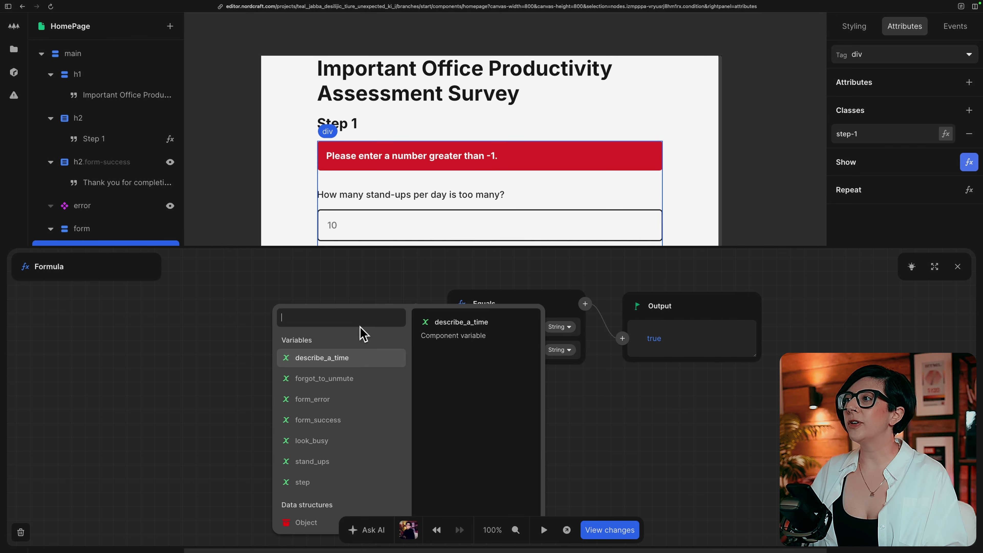
{"action": "left_click", "coordinate": [337, 482]}
{"action": "left_click", "coordinate": [482, 357]}
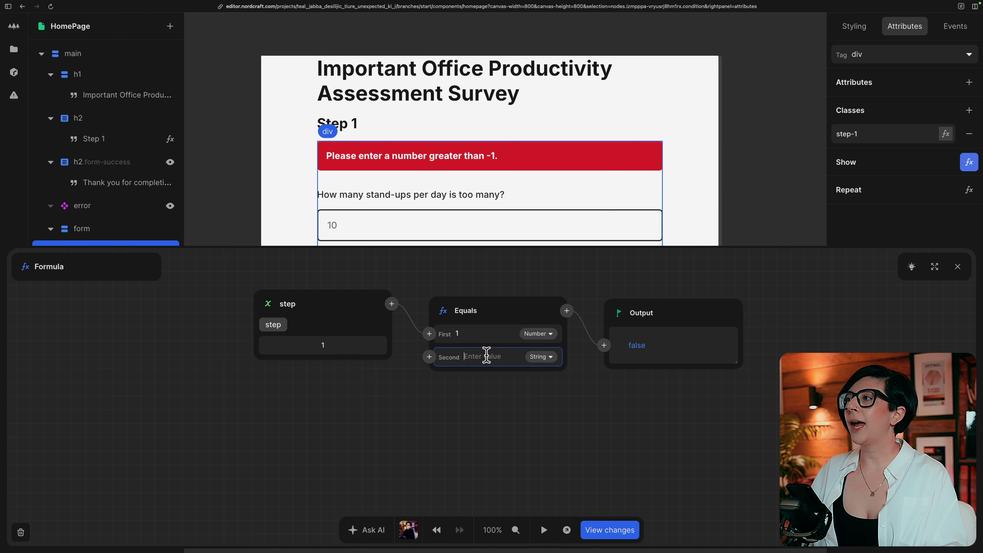
{"action": "type", "text": "1"}
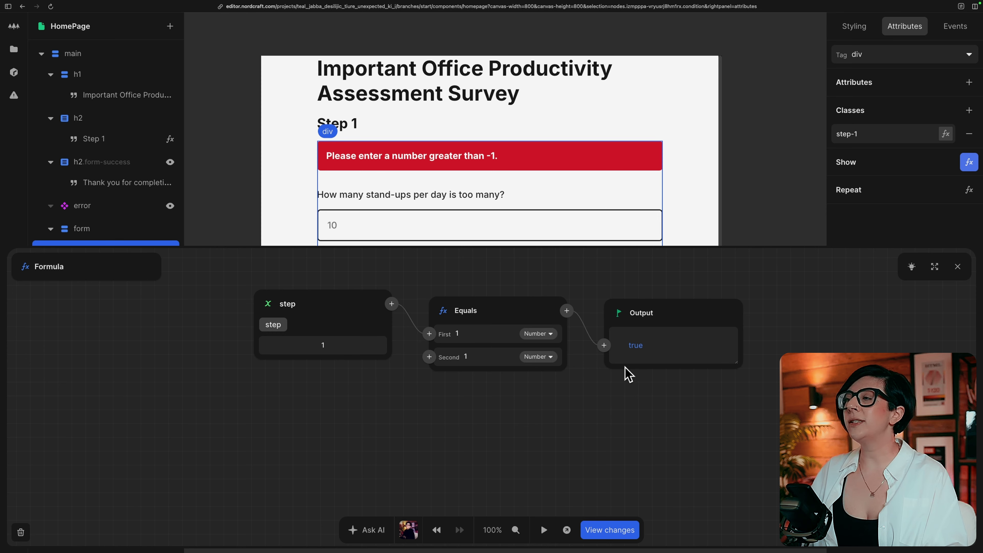
{"action": "key", "text": "Escape"}
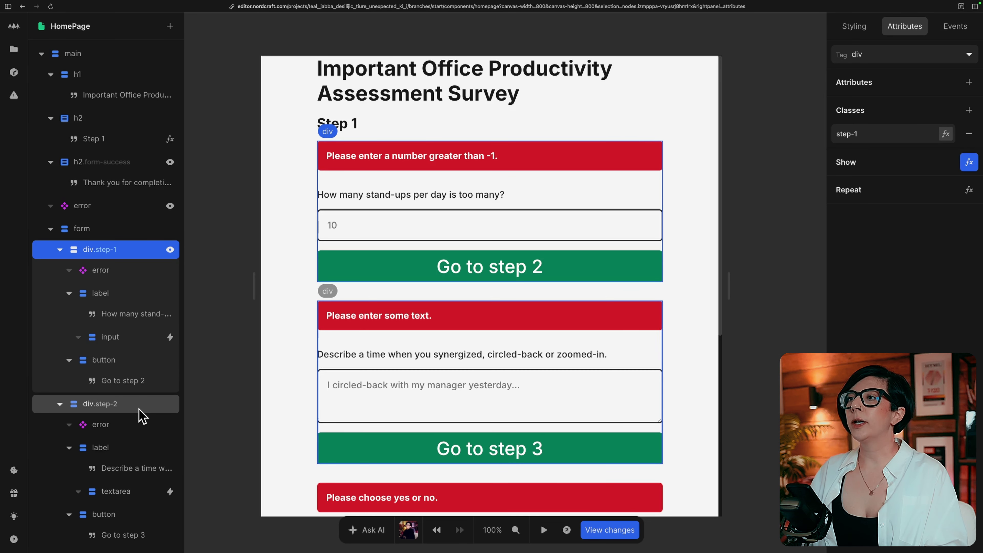
- Give the step-2 div a Show formula that uses Equals to compare the step variable with 2, and close the formula
{"action": "left_click", "coordinate": [118, 406]}
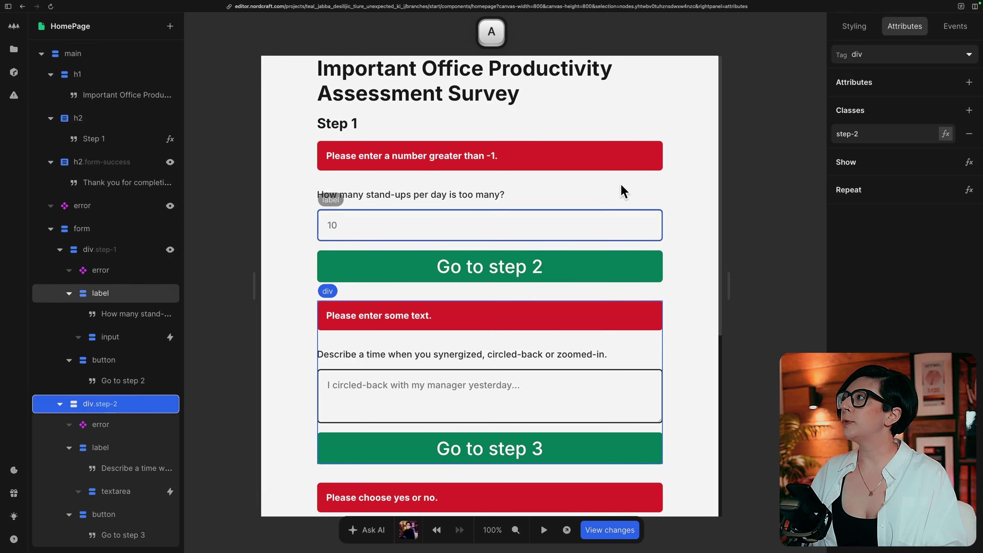
{"action": "left_click", "coordinate": [970, 165]}
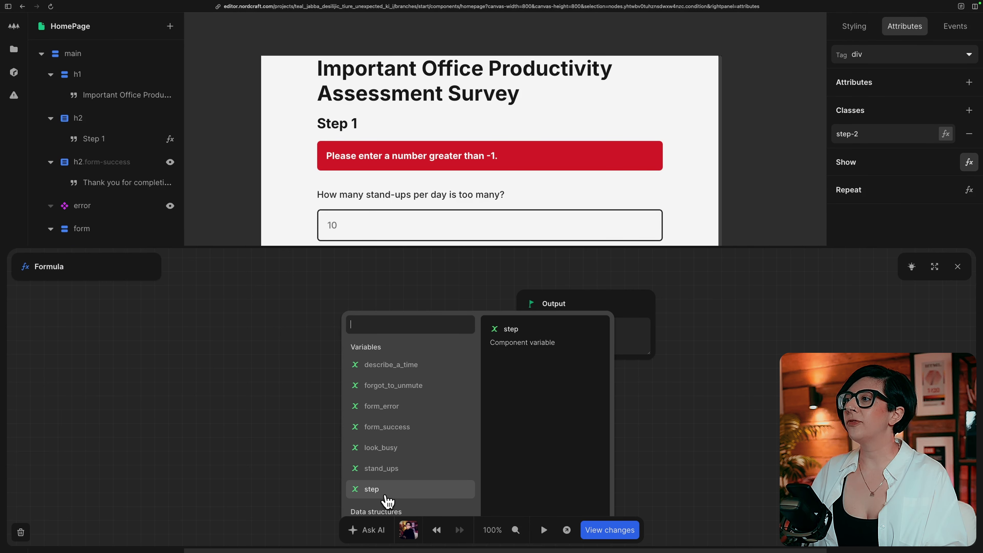
{"action": "type", "text": "eq"}
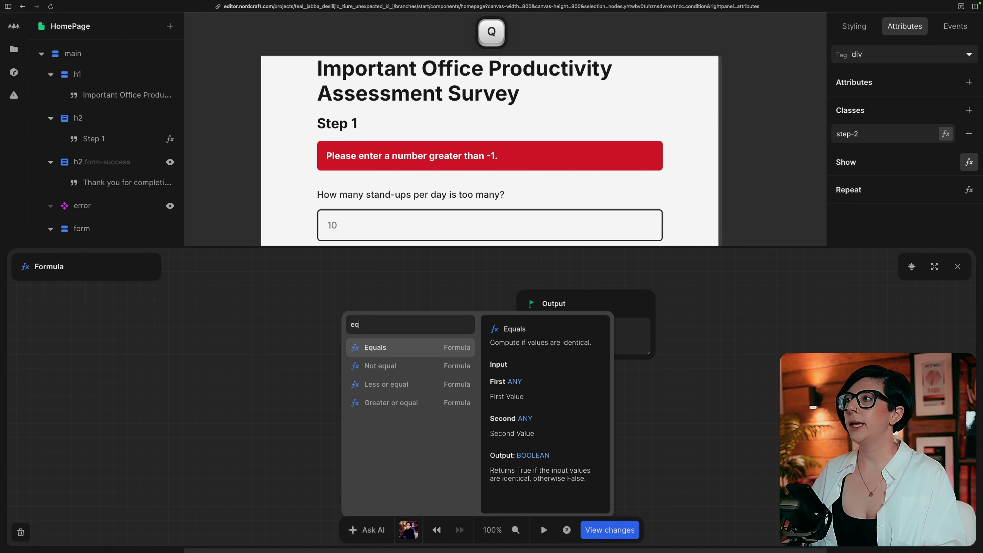
{"action": "key", "text": "Return"}
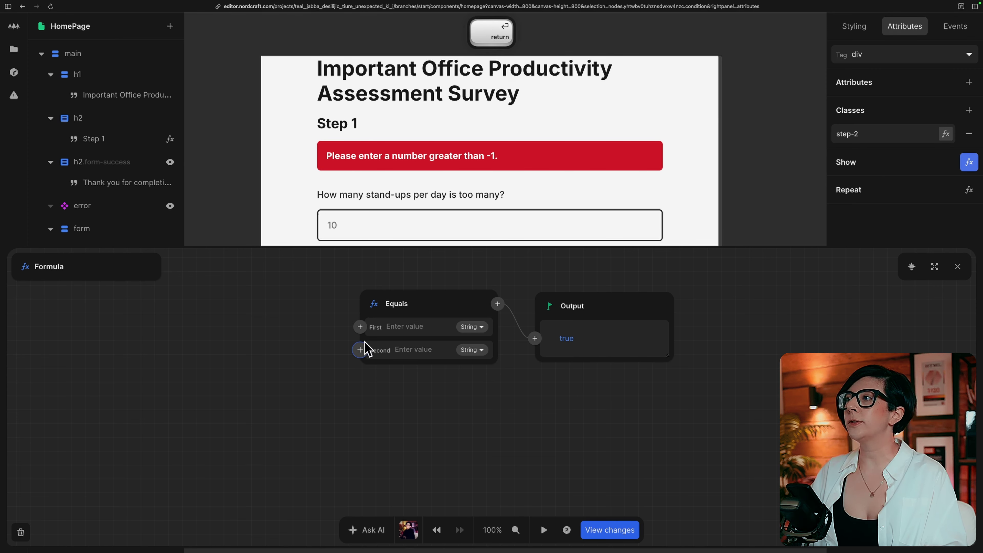
{"action": "left_click", "coordinate": [360, 350]}
{"action": "left_click", "coordinate": [325, 489]}
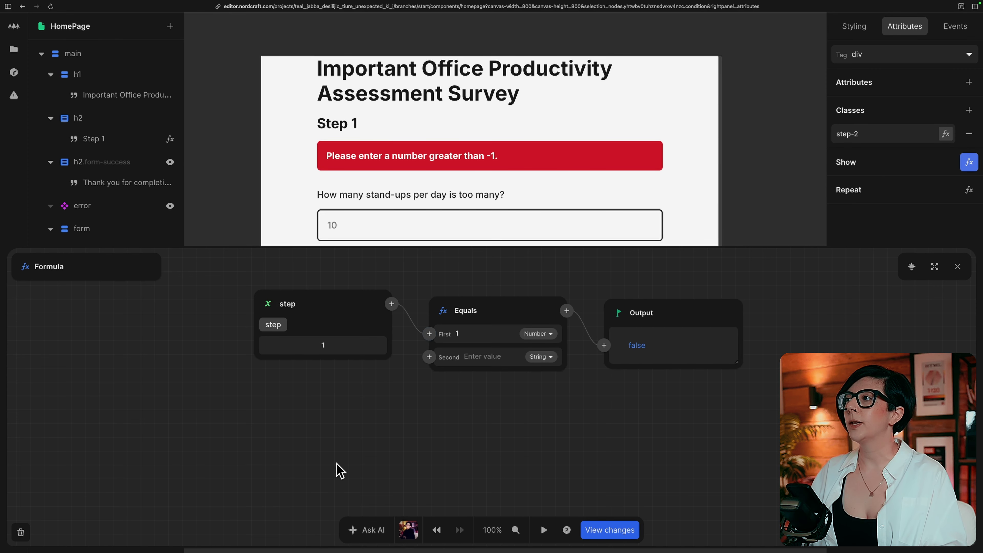
{"action": "left_click", "coordinate": [487, 356]}
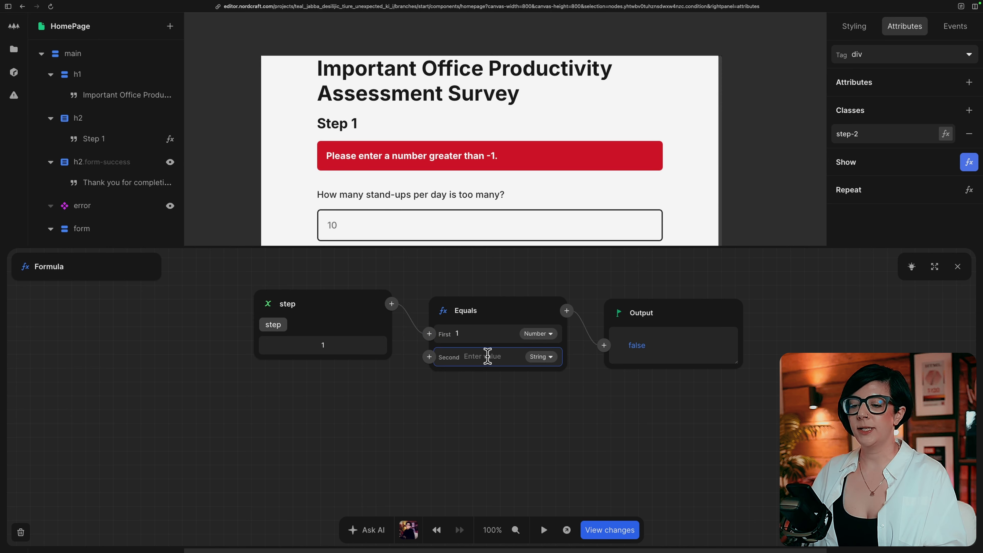
{"action": "type", "text": "2"}
{"action": "left_click", "coordinate": [492, 429]}
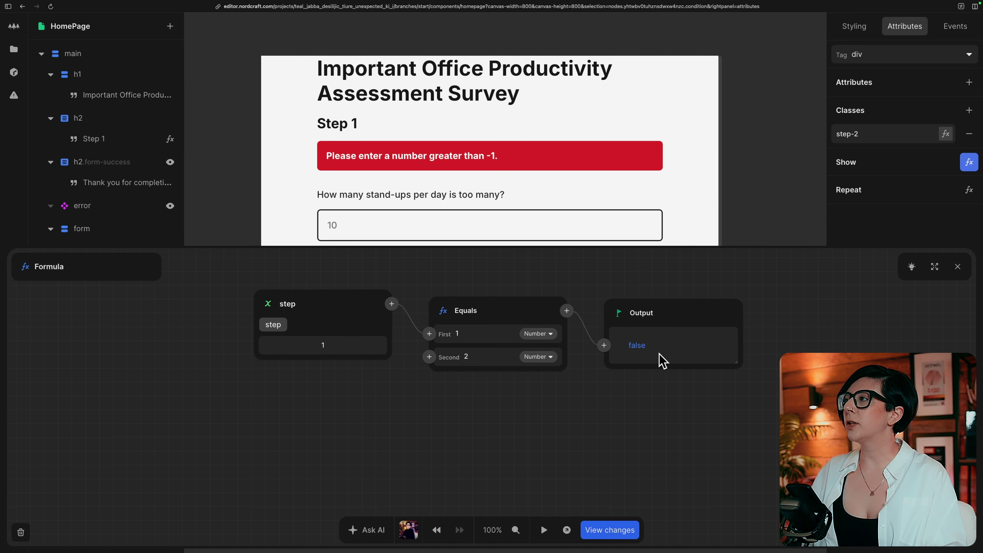
{"action": "left_click", "coordinate": [958, 267]}
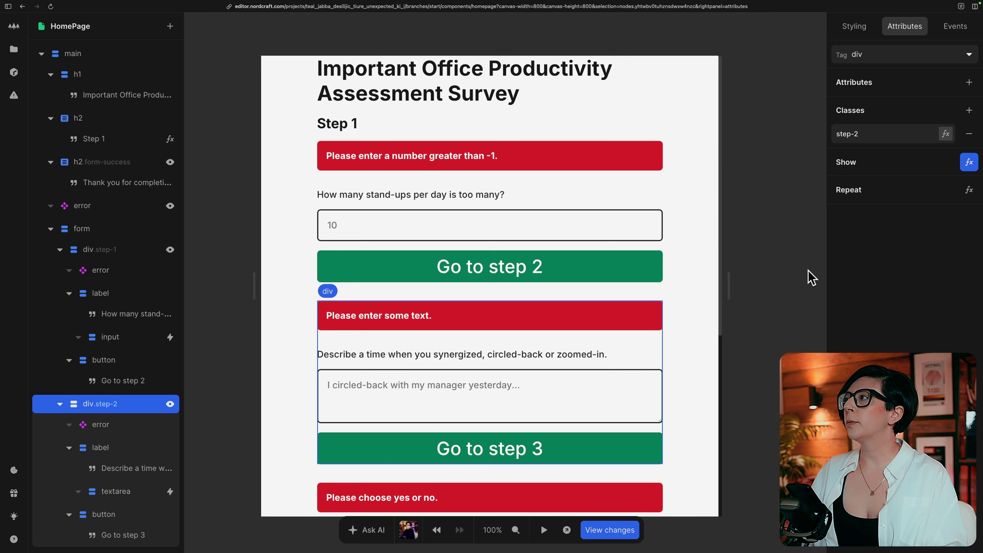
{"action": "left_click", "coordinate": [792, 273]}
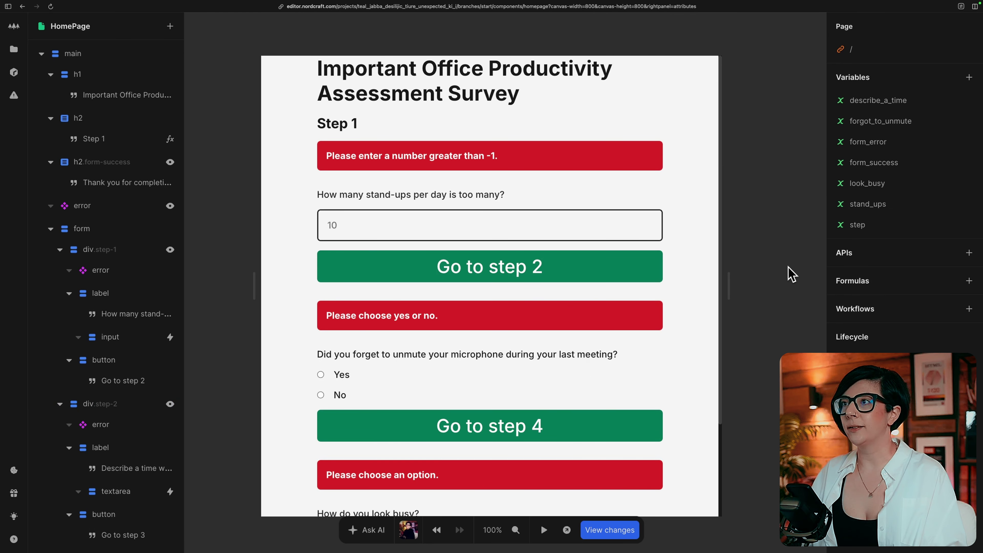
- Give the step-3 div a Show formula that uses Equals to compare the step variable with 3
{"action": "scroll", "coordinate": [114, 303], "scroll_direction": "down", "scroll_amount": 5}
{"action": "left_click", "coordinate": [116, 302]}
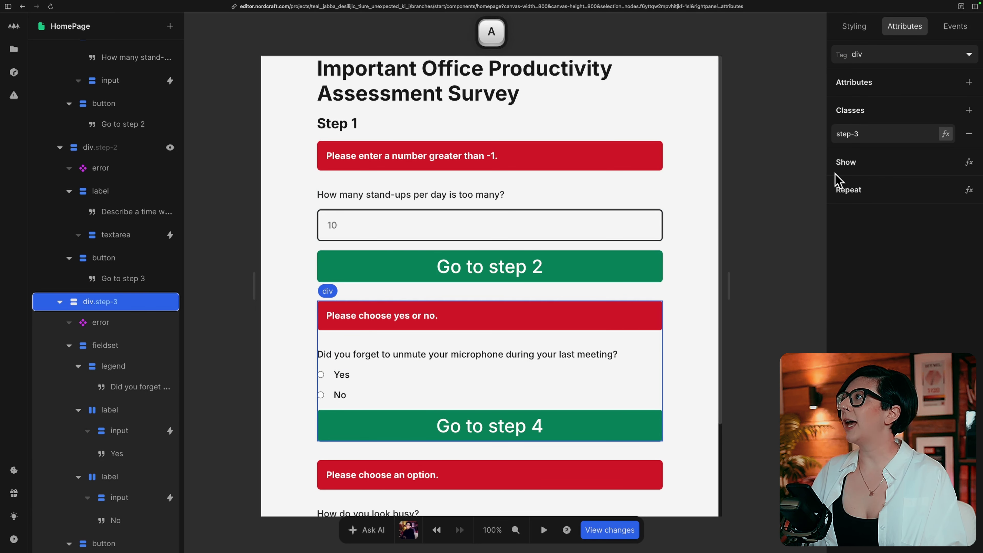
{"action": "left_click", "coordinate": [971, 163]}
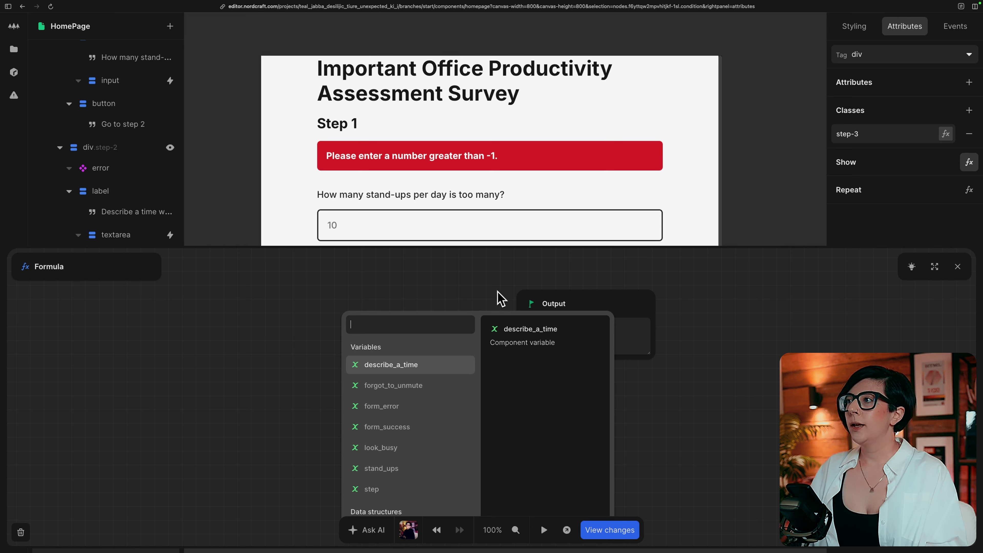
{"action": "type", "text": "eq"}
{"action": "left_click", "coordinate": [389, 349]}
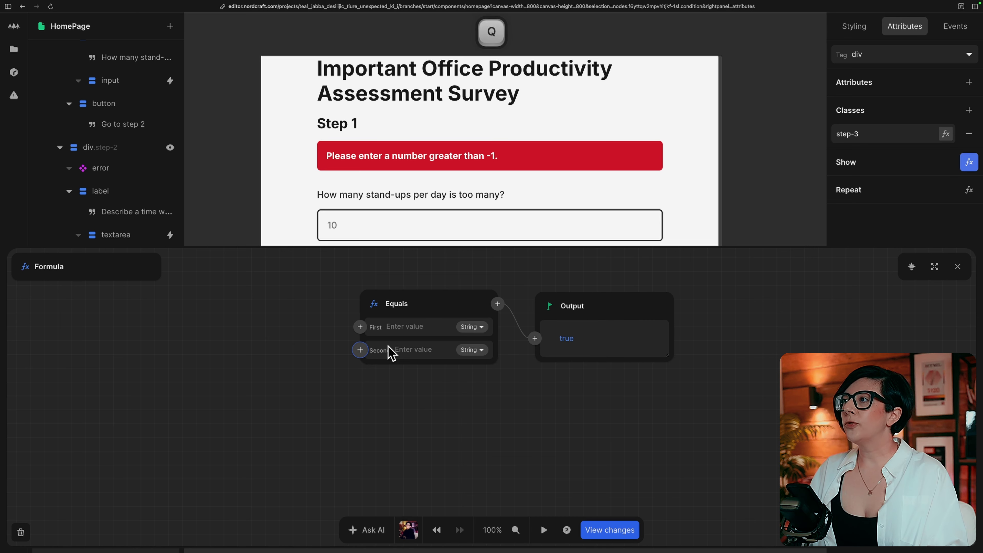
{"action": "left_click", "coordinate": [360, 327]}
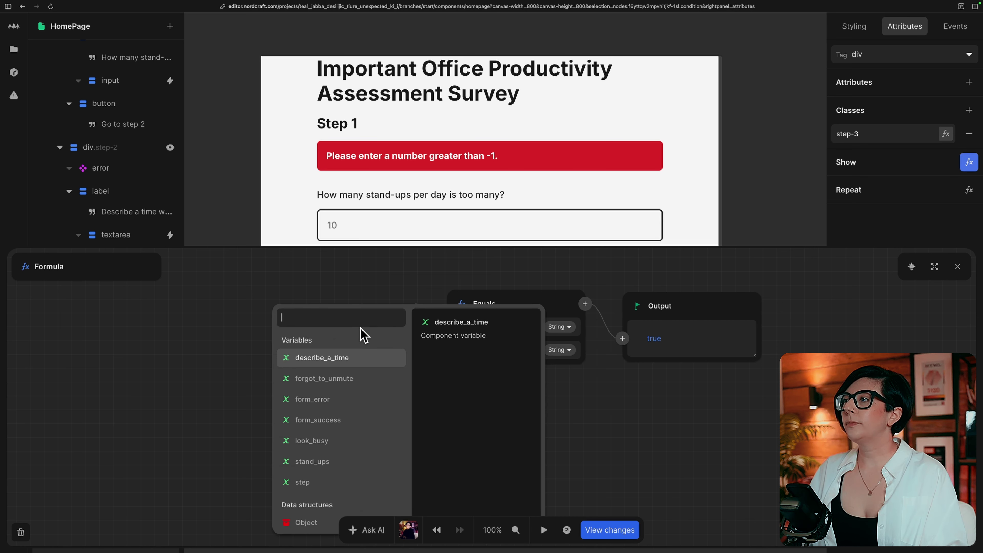
{"action": "left_click", "coordinate": [322, 484]}
{"action": "left_click", "coordinate": [487, 356]}
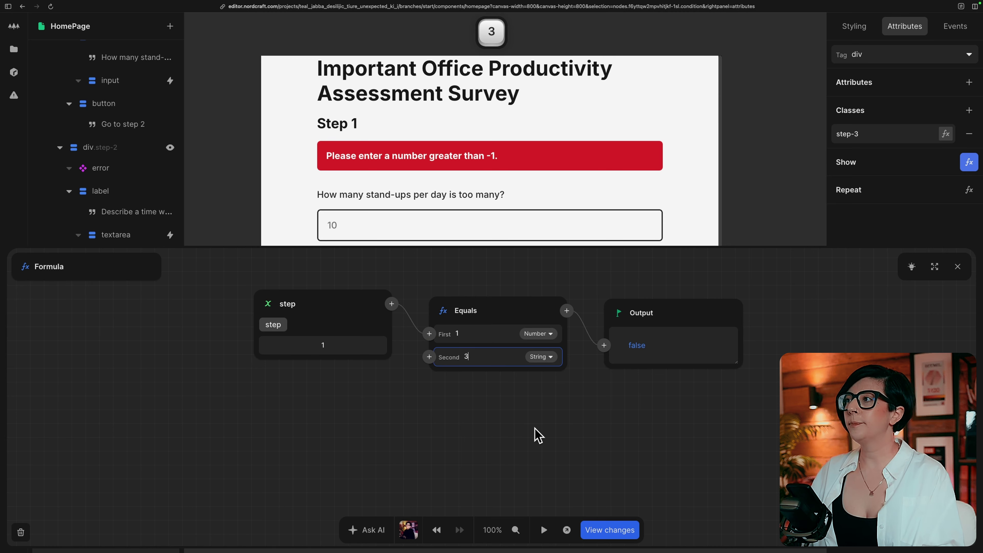
{"action": "type", "text": "3"}
{"action": "left_click", "coordinate": [957, 267]}
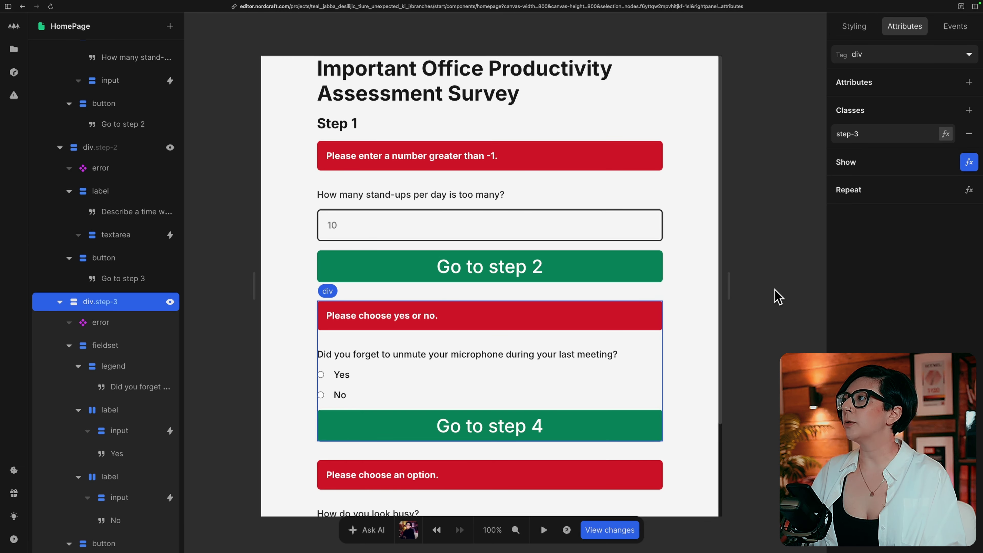
{"action": "left_click", "coordinate": [774, 294]}
- Give the step-4 div a Show formula that uses Equals to compare the step variable with 4, and clear the selection
{"action": "scroll", "coordinate": [128, 395], "scroll_direction": "down", "scroll_amount": 5}
{"action": "scroll", "coordinate": [128, 393], "scroll_direction": "down", "scroll_amount": 2}
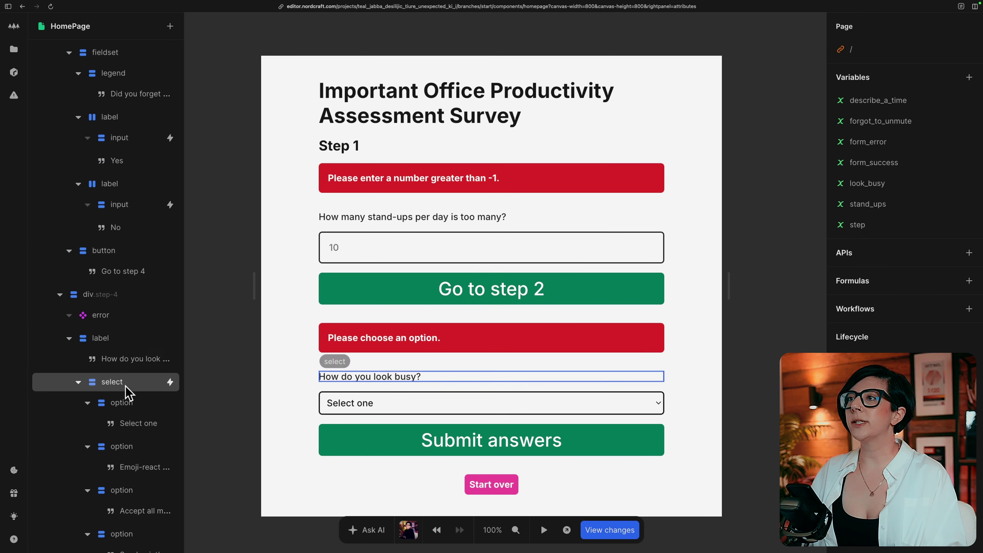
{"action": "left_click", "coordinate": [131, 297]}
{"action": "key", "text": "a"}
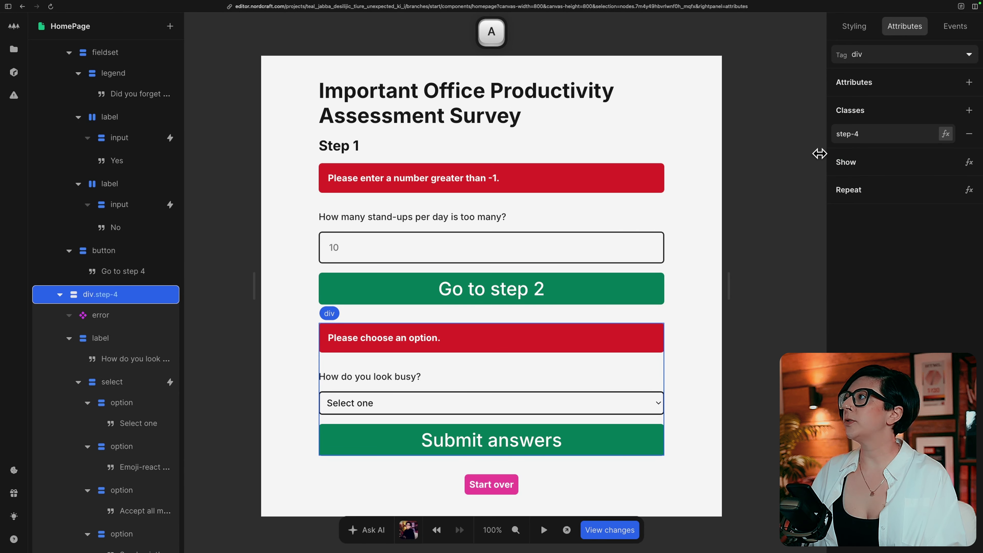
{"action": "left_click", "coordinate": [970, 162]}
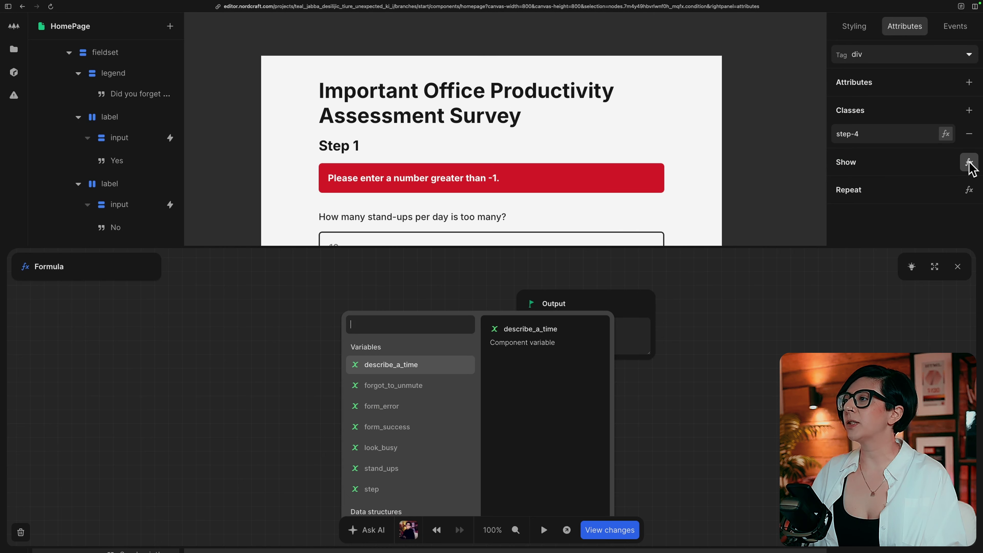
{"action": "type", "text": "eequ"}
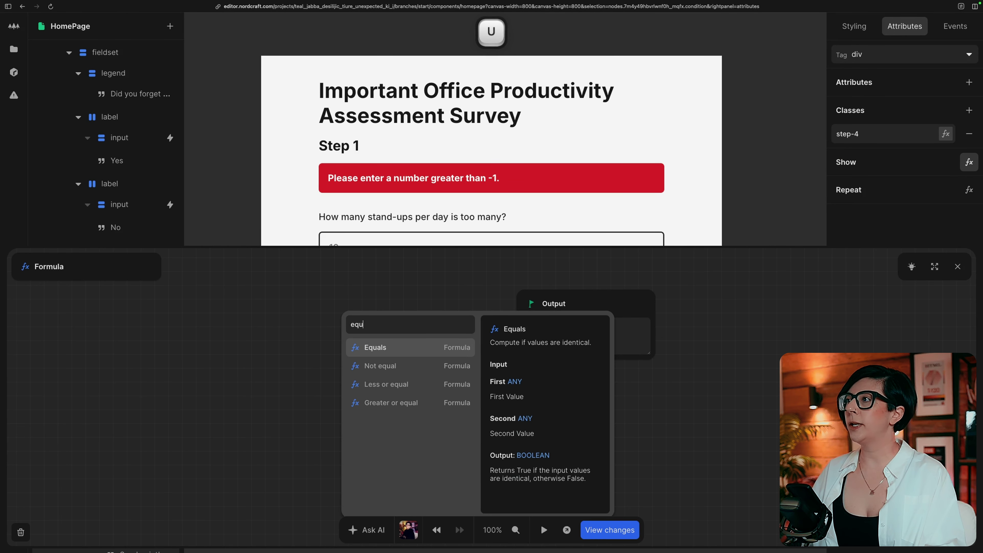
{"action": "key", "text": "Return"}
{"action": "left_click", "coordinate": [361, 328]}
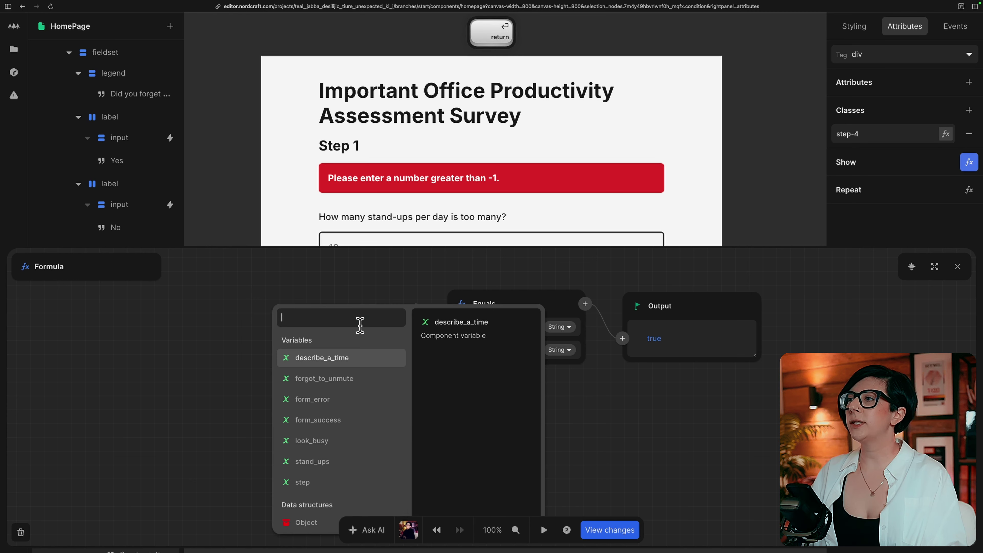
{"action": "left_click", "coordinate": [298, 492]}
{"action": "left_click", "coordinate": [488, 357]}
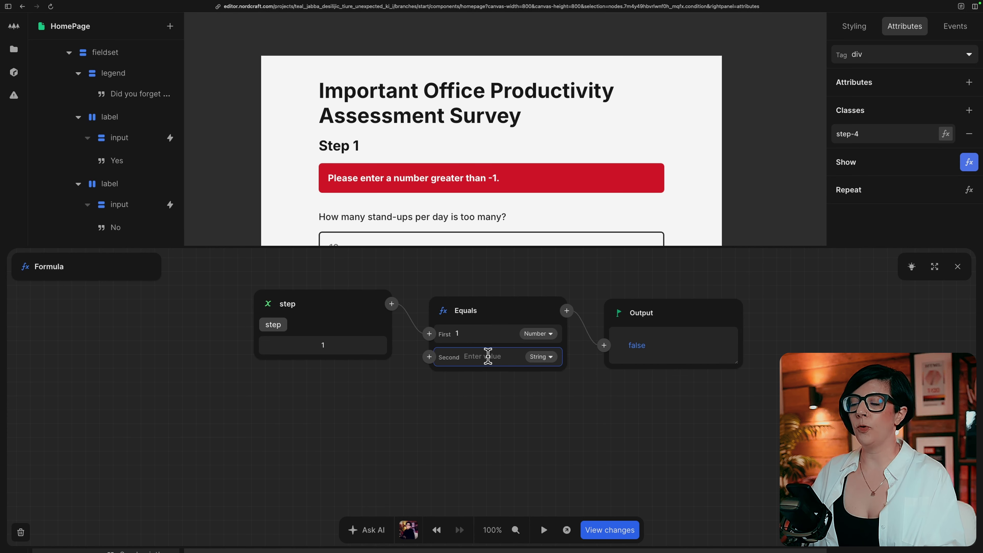
{"action": "type", "text": "4"}
{"action": "key", "text": "Escape"}
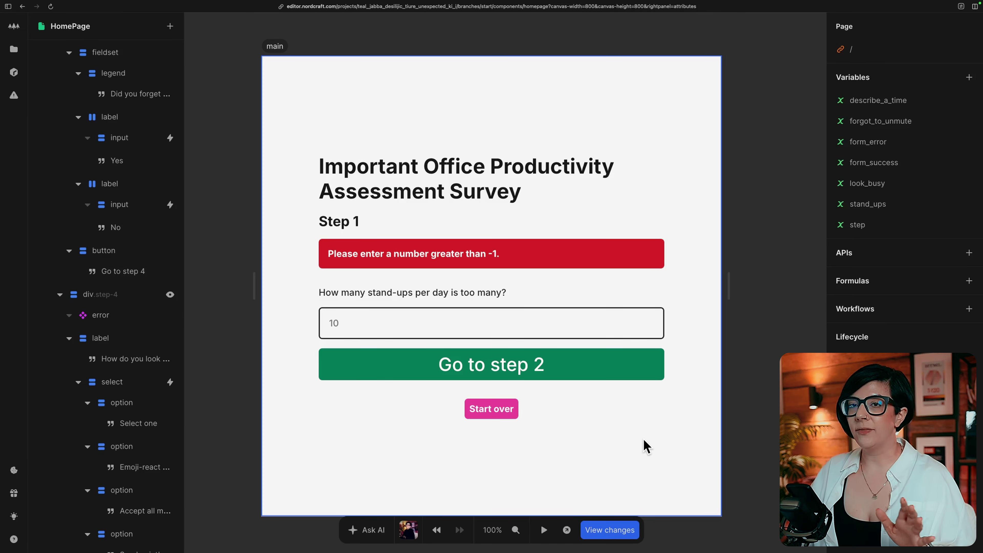
{"action": "key", "text": "Escape"}
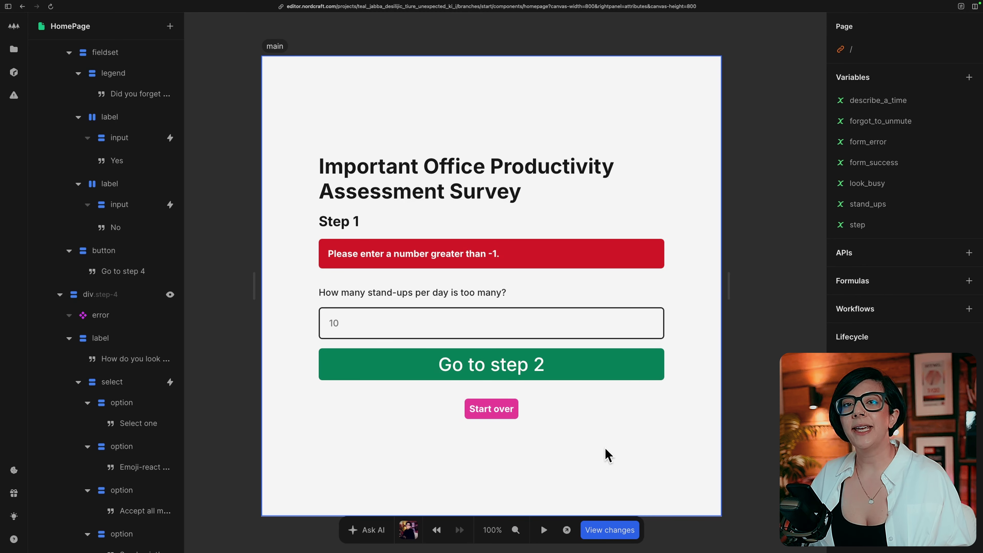
- Add a page variable named step_error with an initial value of false
{"action": "left_click", "coordinate": [969, 77]}
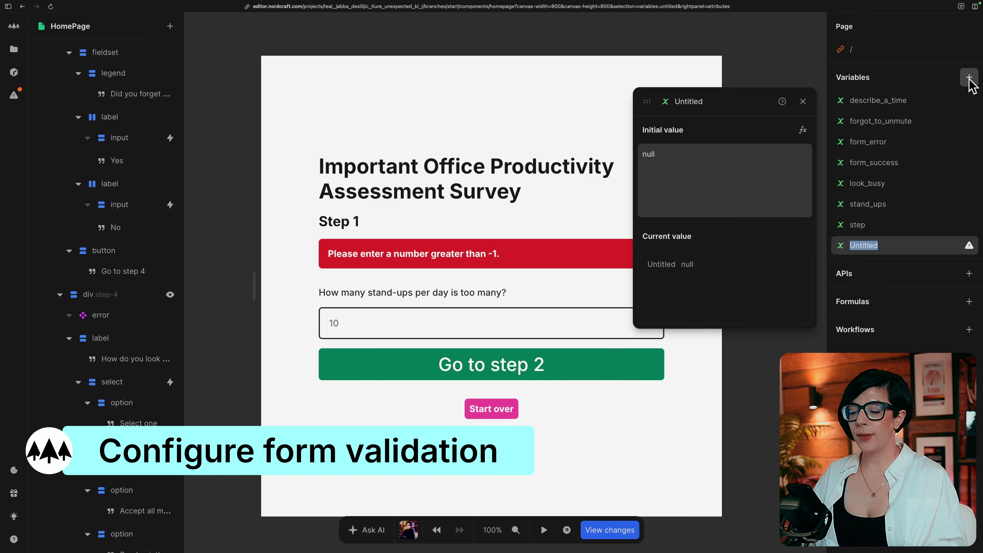
{"action": "type", "text": "step_ewr"}
{"action": "key", "text": "BackSpace"}
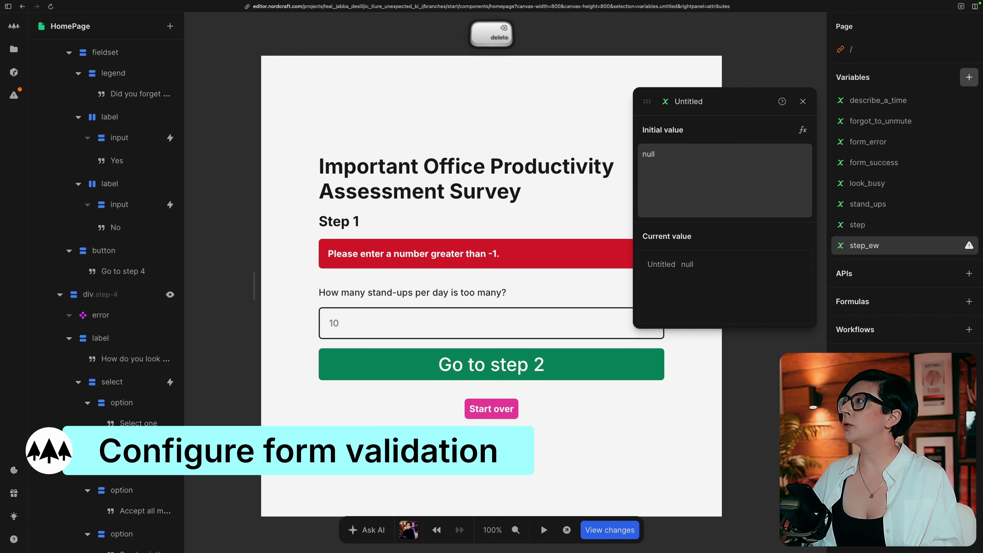
{"action": "type", "text": "rror"}
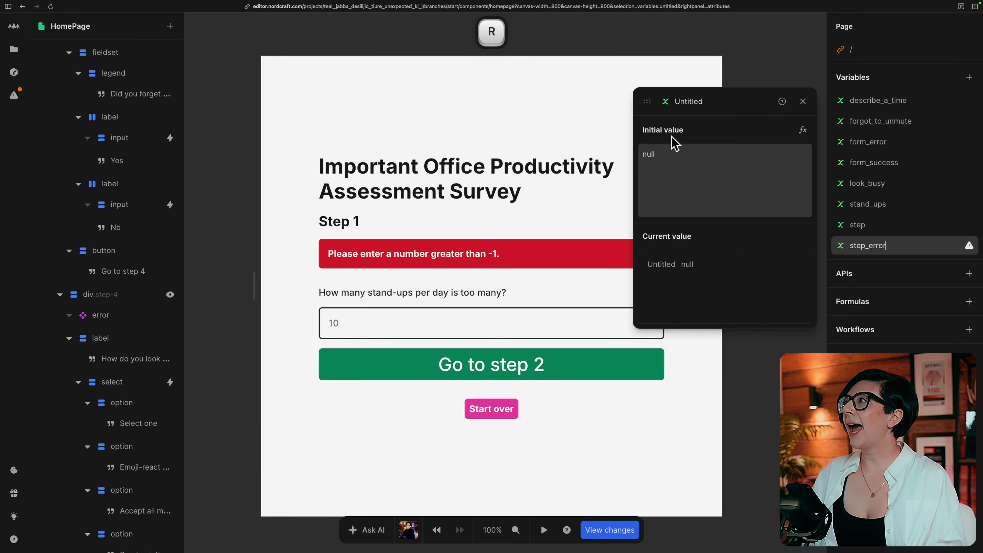
{"action": "left_click", "coordinate": [680, 157]}
{"action": "type", "text": "false"}
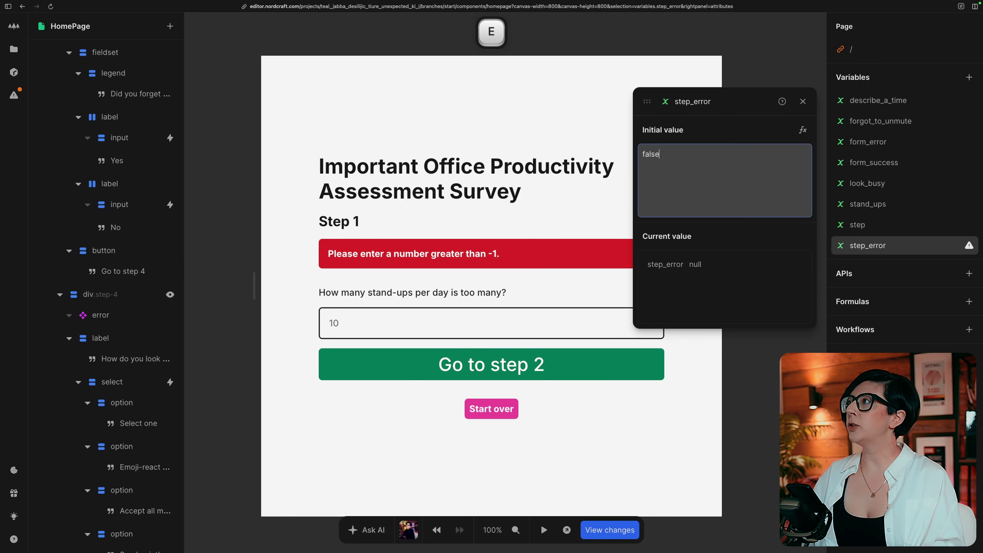
{"action": "left_click", "coordinate": [751, 309]}
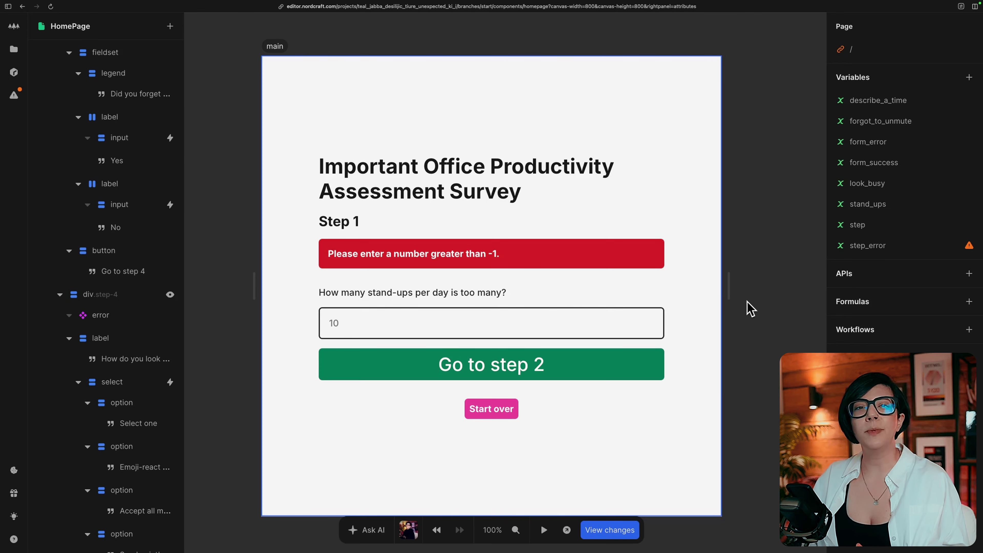
- Create a page formula named step_1_valid with an input named stand_ups whose test value is 1
{"action": "left_click", "coordinate": [969, 302]}
{"action": "double_click", "coordinate": [86, 294]}
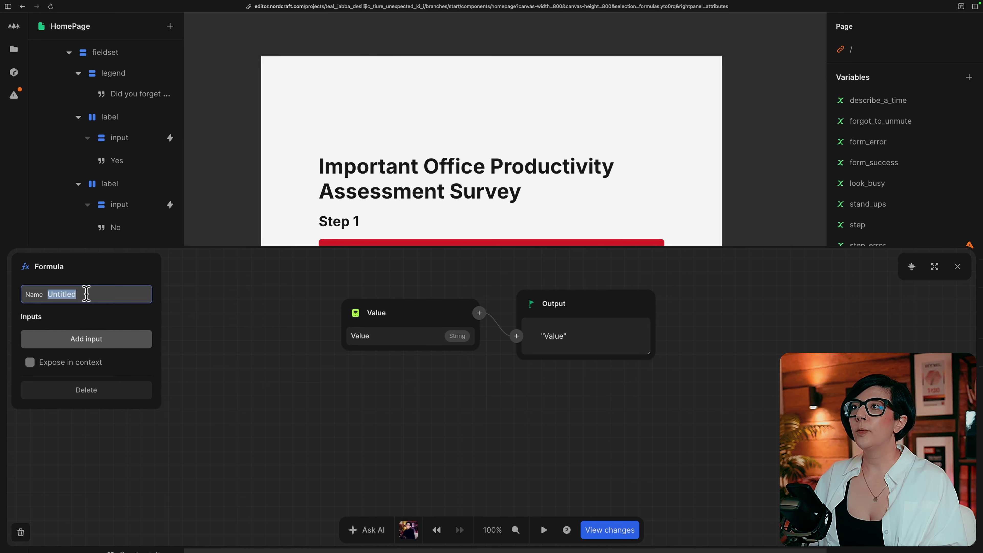
{"action": "type", "text": "step_1_valid"}
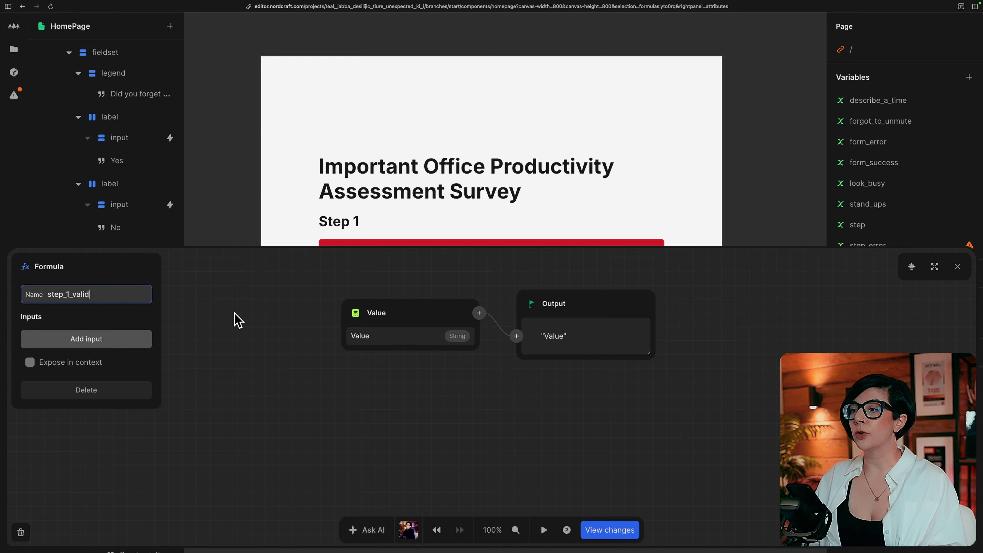
{"action": "left_click", "coordinate": [99, 337]}
{"action": "key", "text": "BackSpace"}
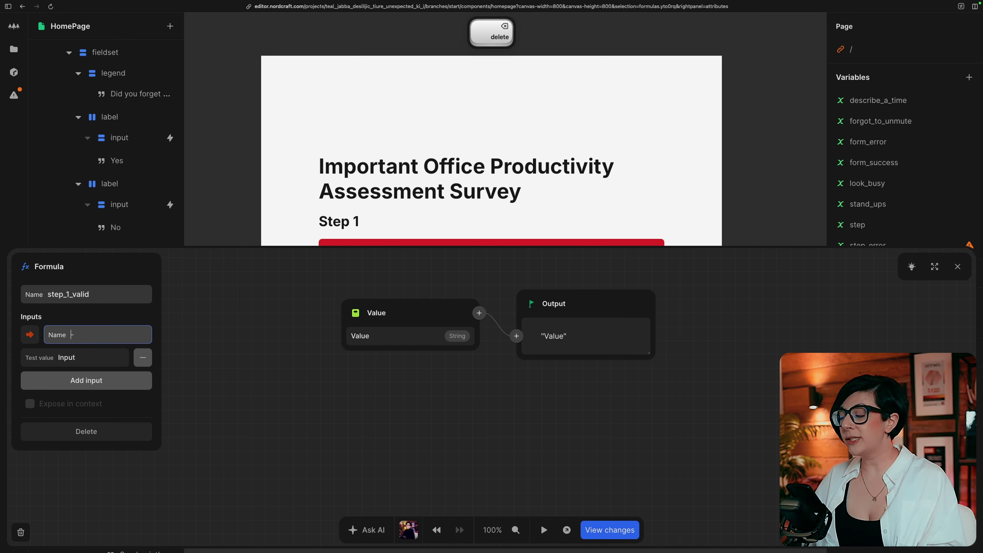
{"action": "type", "text": "stand_ups"}
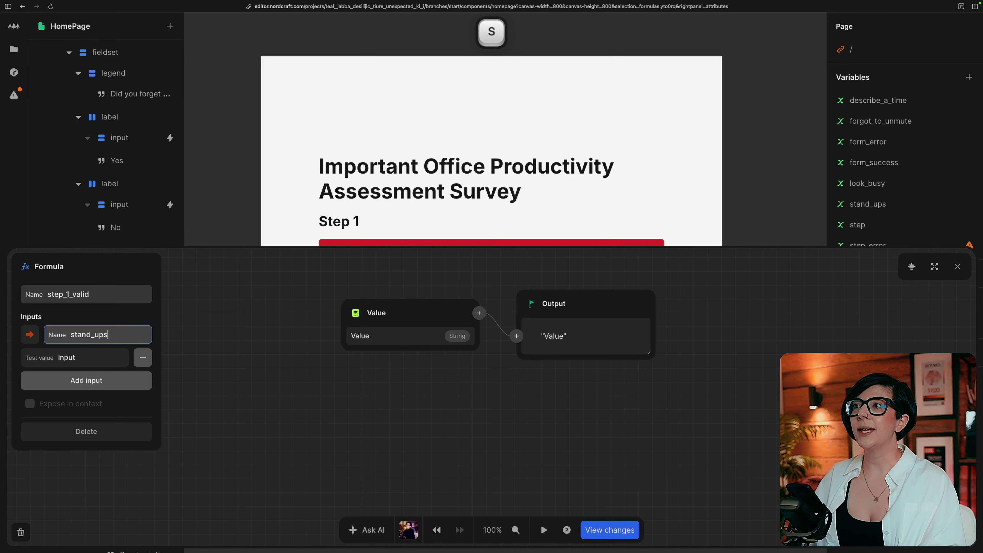
{"action": "left_click", "coordinate": [82, 355]}
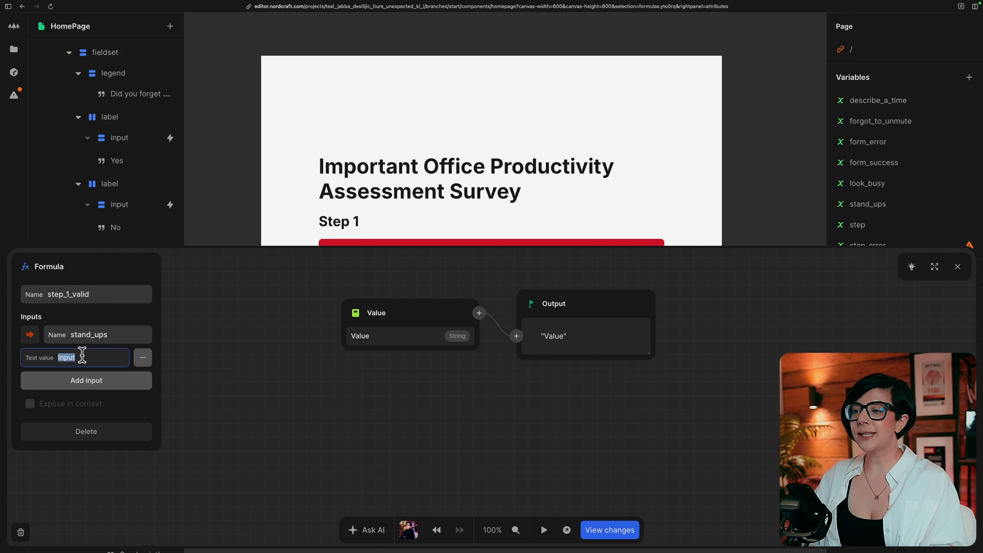
{"action": "type", "text": "1"}
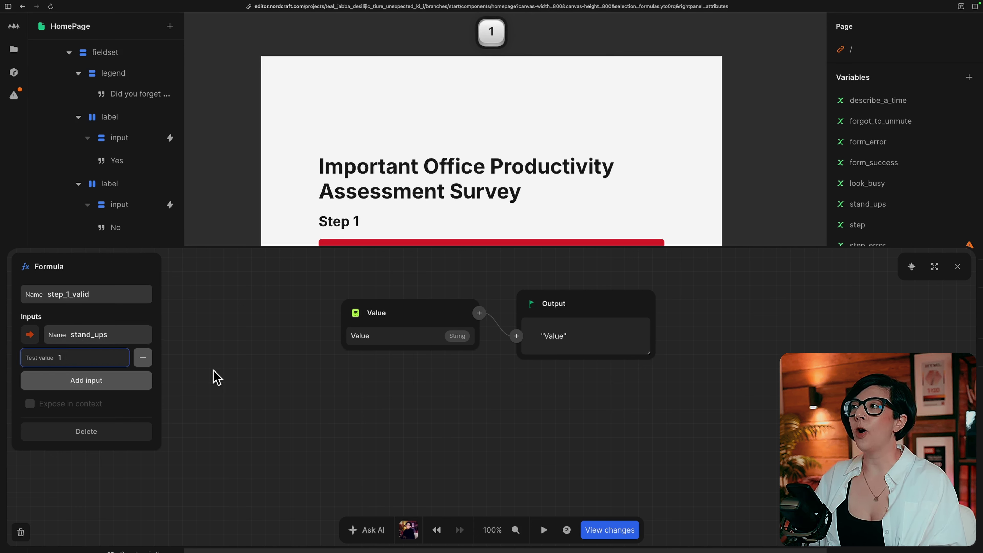
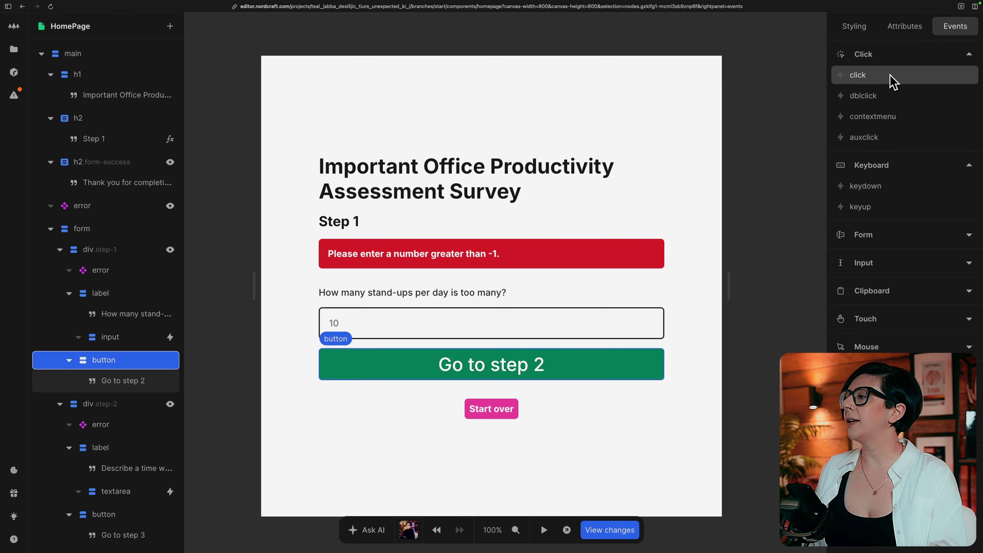
- Give the "Go to step 2" button a click event with a Switch action whose If condition is named "Step 1 is valid"
{"action": "left_click", "coordinate": [892, 81]}
{"action": "left_click", "coordinate": [721, 135]}
{"action": "type", "text": "sw"}
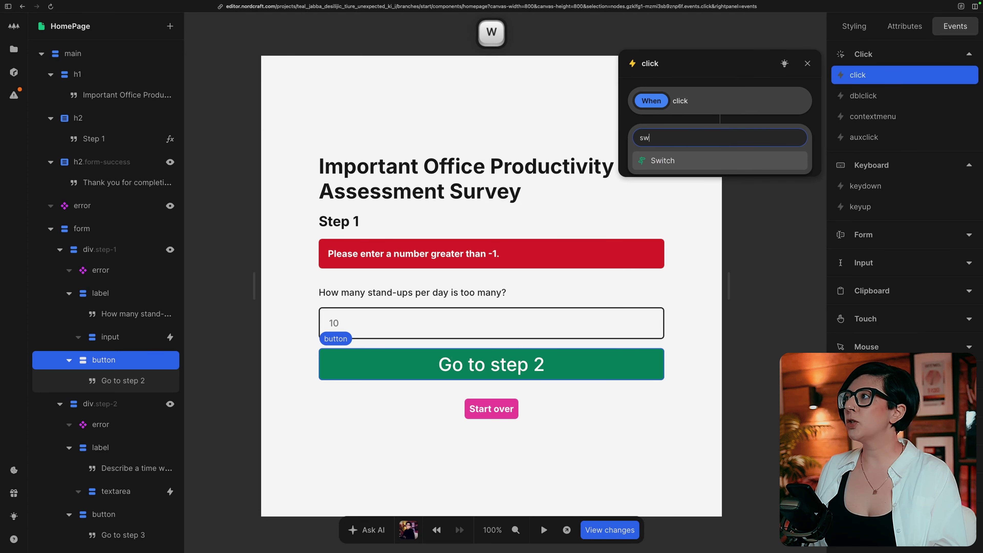
{"action": "left_click", "coordinate": [684, 168]}
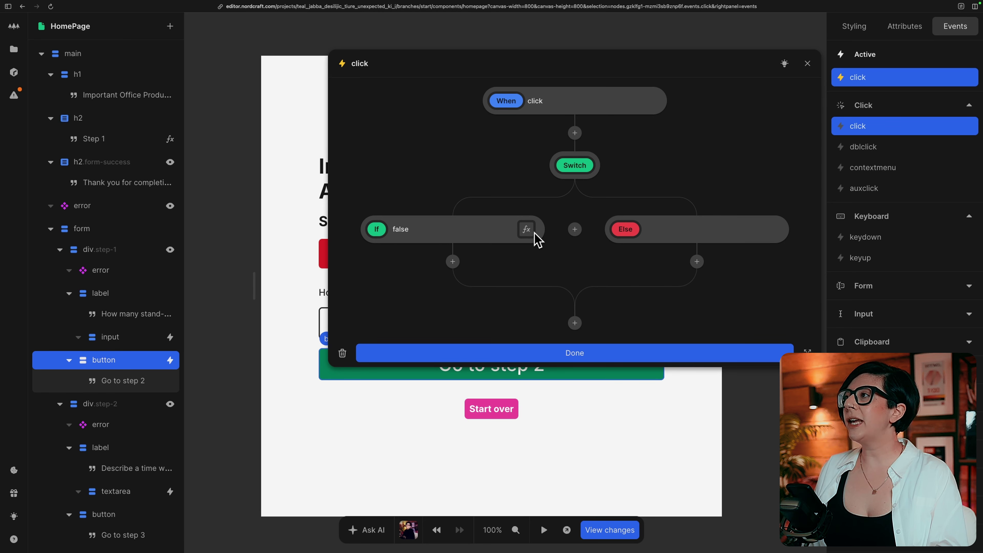
{"action": "left_click", "coordinate": [526, 230]}
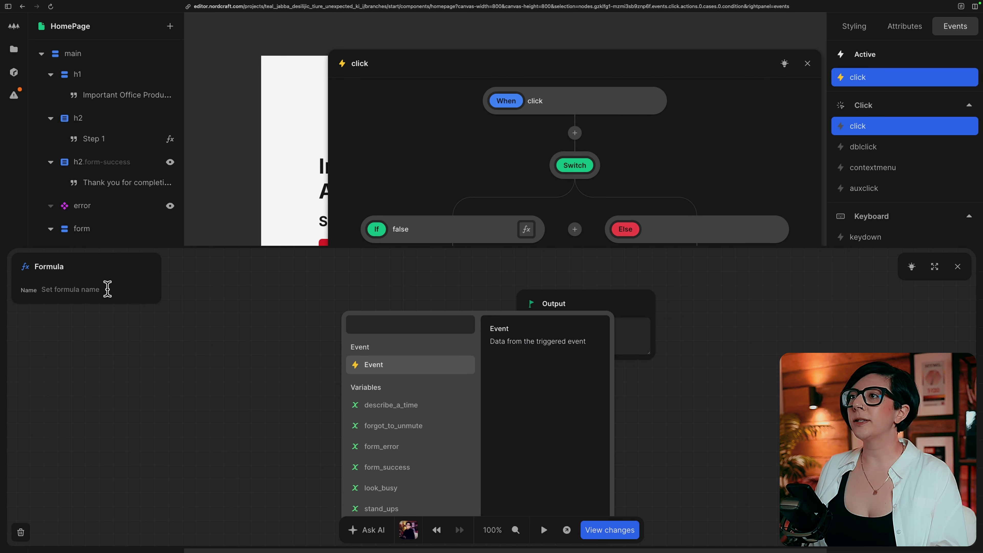
{"action": "left_click", "coordinate": [81, 290]}
{"action": "type", "text": "Step"}
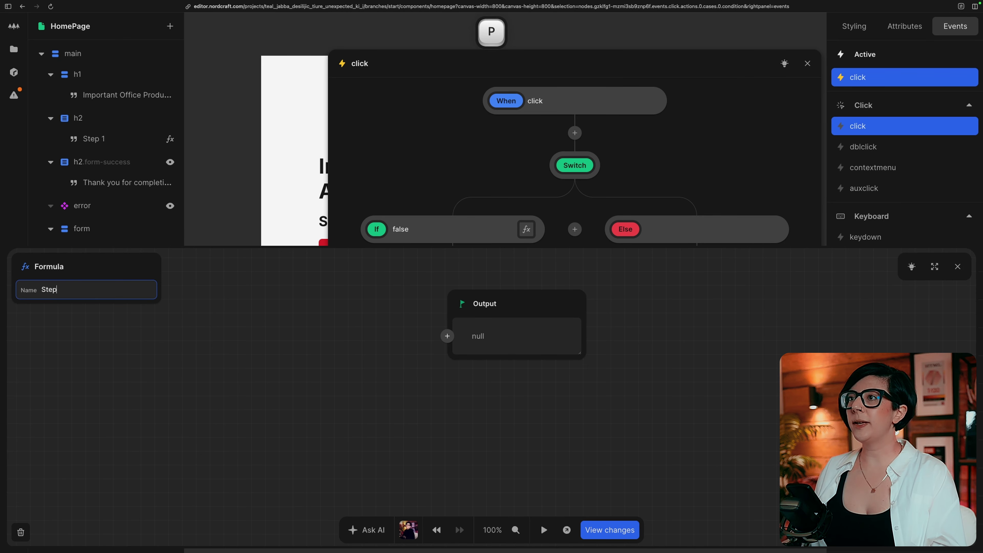
{"action": "type", "text": " 1 is valid"}
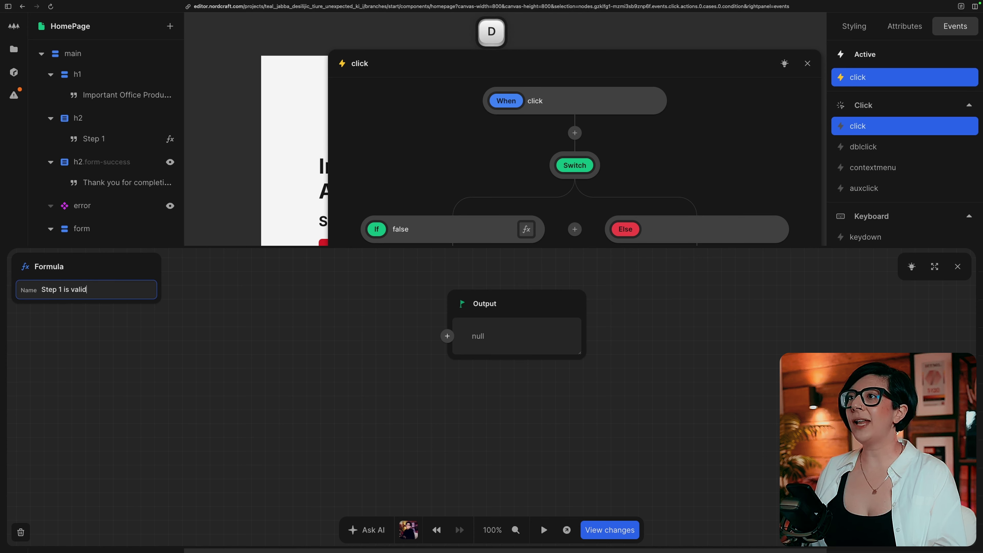
{"action": "key", "text": "Return"}
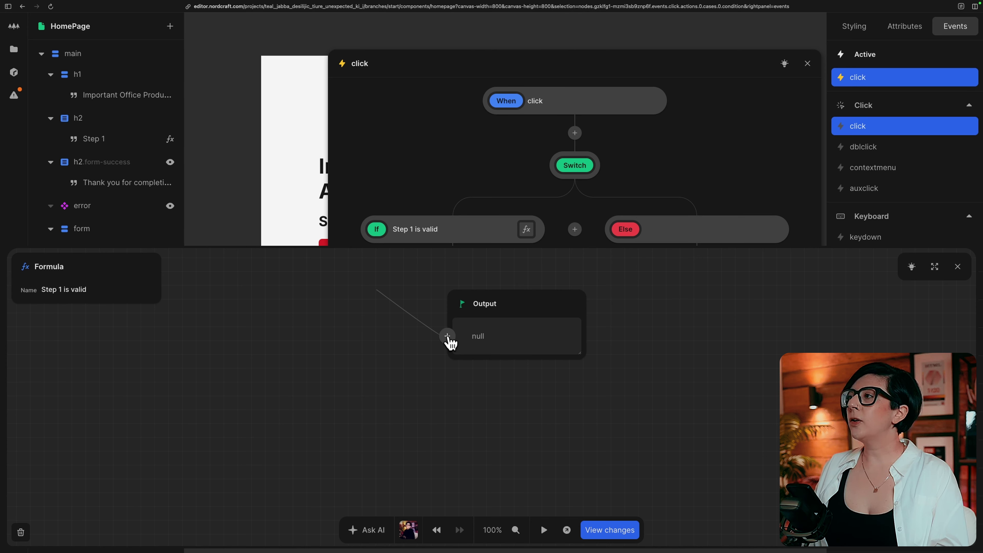
- Build the "Step 1 is valid" condition from the step_1_valid formula, passing the stand_ups variable as its stand_ups input
{"action": "left_click", "coordinate": [448, 337]}
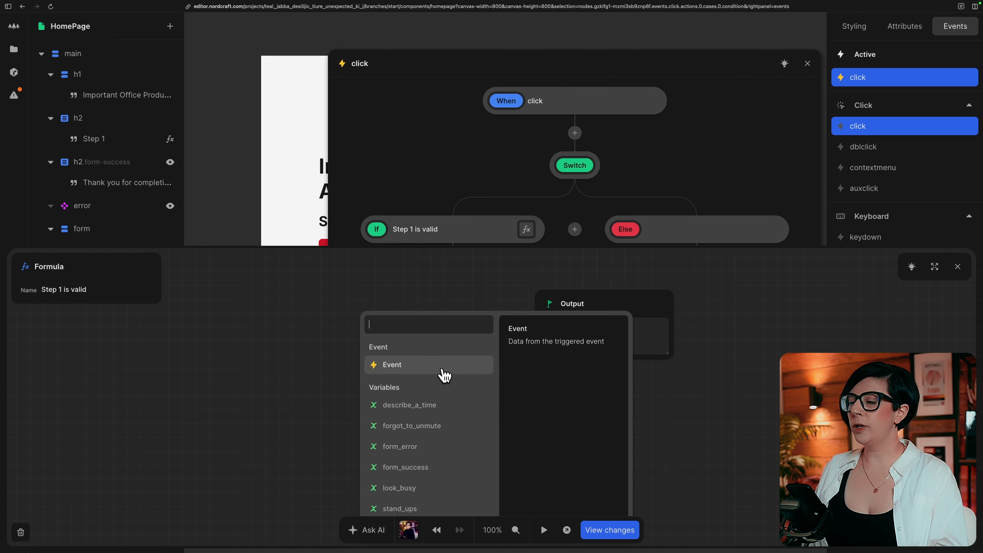
{"action": "type", "text": "ste"}
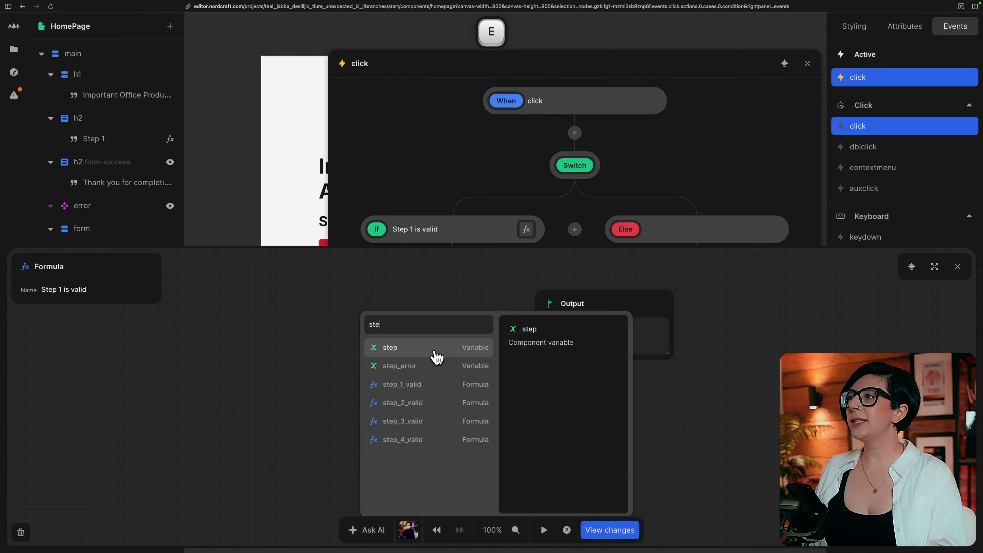
{"action": "left_click", "coordinate": [413, 388]}
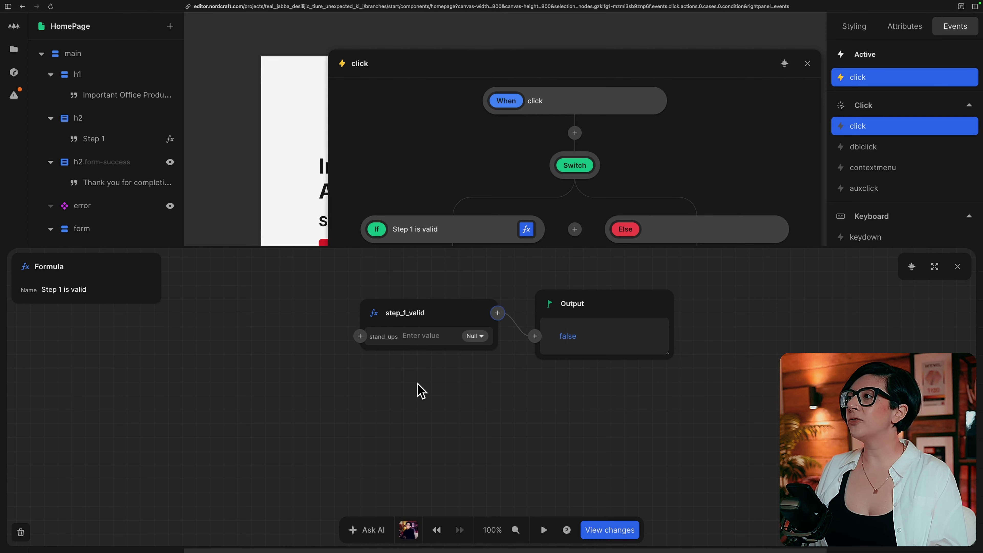
{"action": "left_click", "coordinate": [361, 336]}
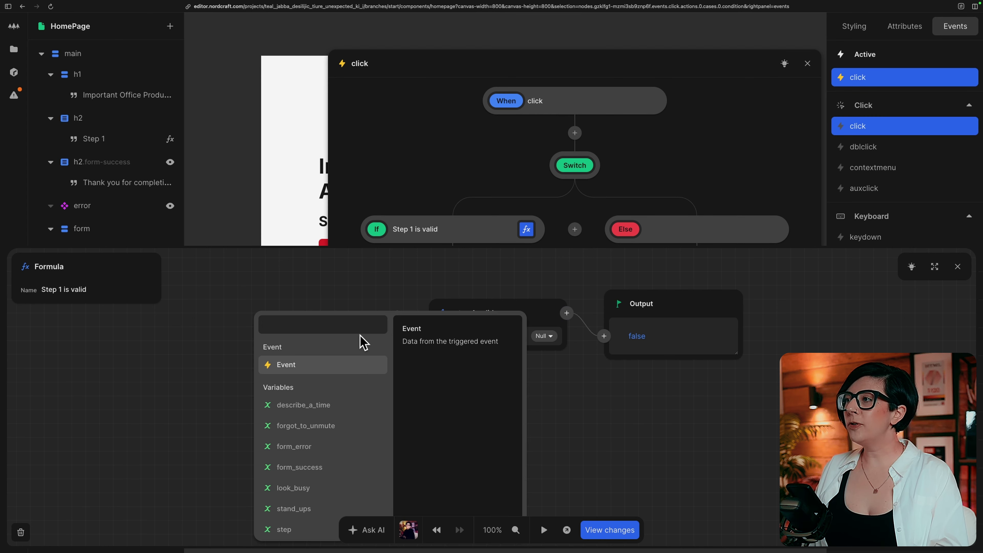
{"action": "left_click", "coordinate": [294, 508]}
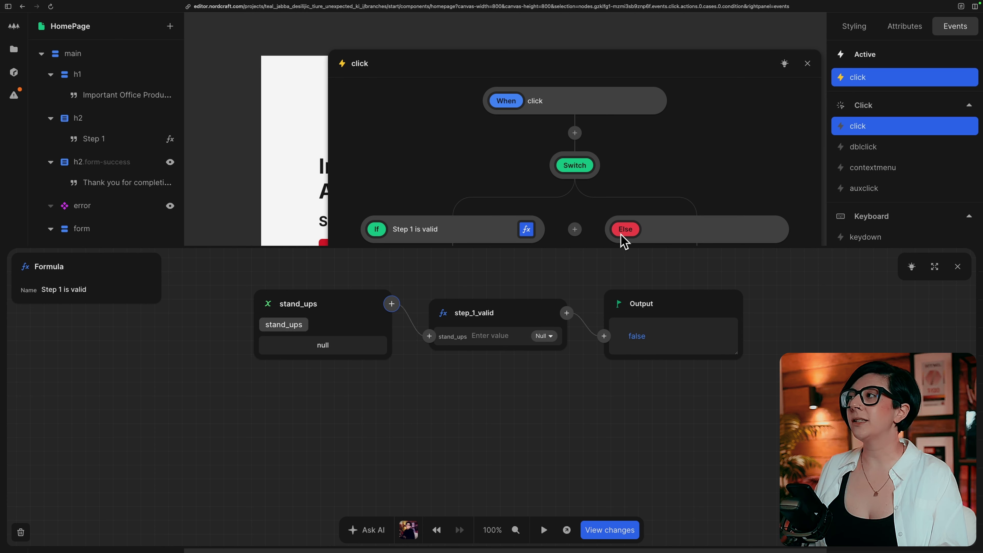
{"action": "key", "text": "Escape"}
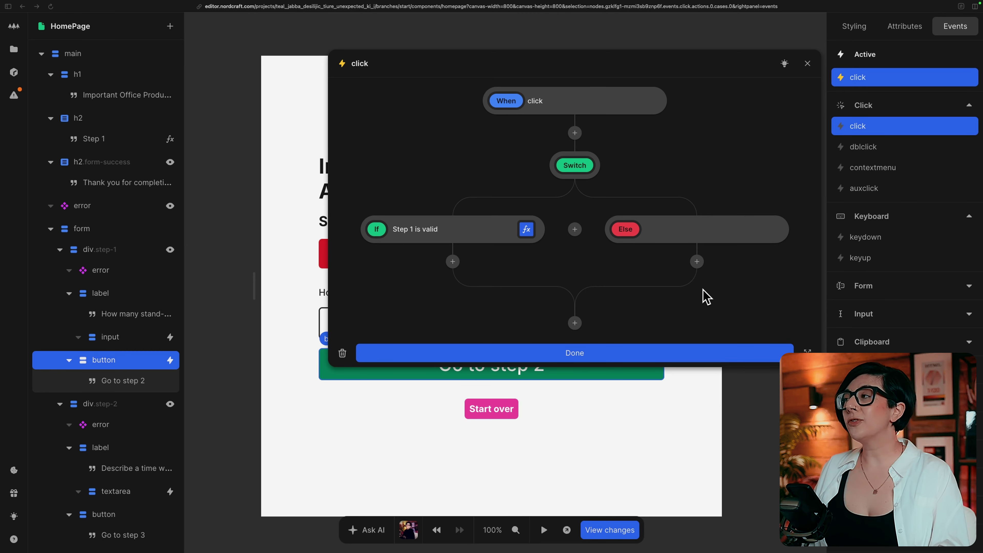
- Set step_error to true in the Switch's Else branch and to false in the "Step 1 is valid" branch
{"action": "left_click", "coordinate": [697, 262]}
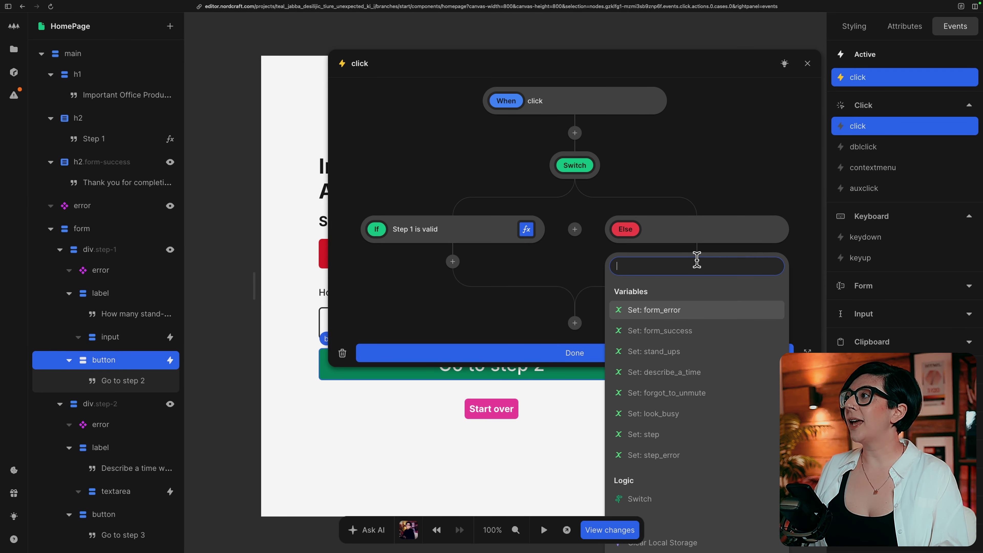
{"action": "left_click", "coordinate": [659, 455]}
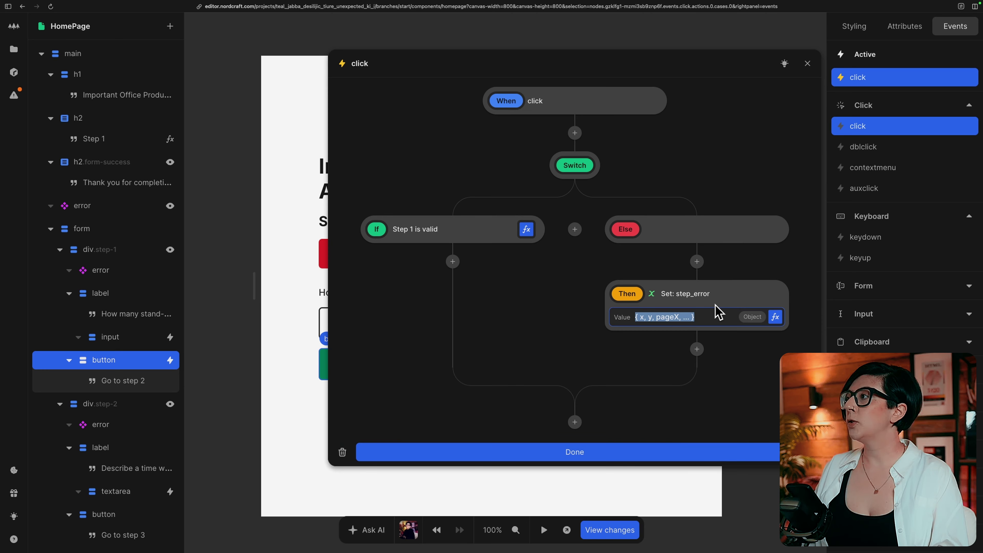
{"action": "type", "text": "true"}
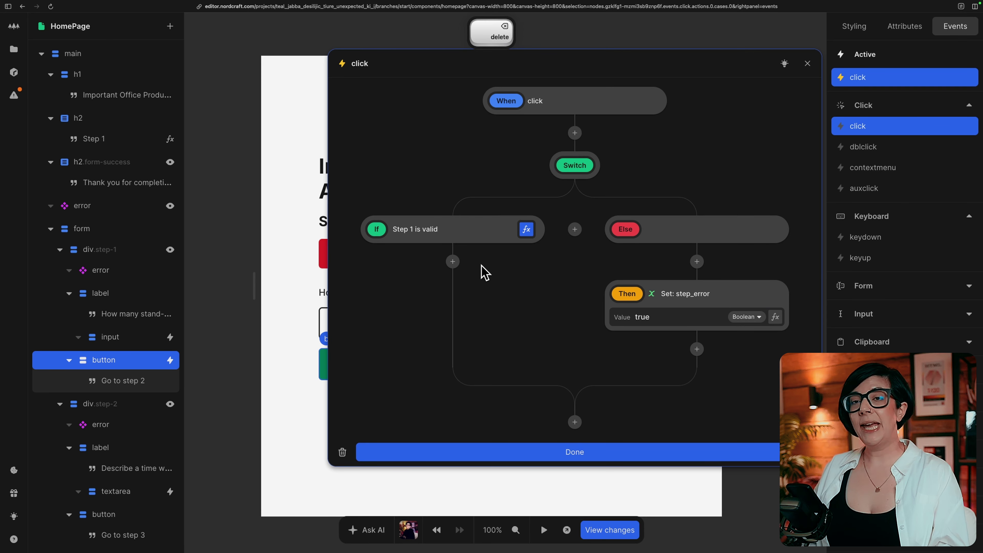
{"action": "left_click", "coordinate": [453, 262]}
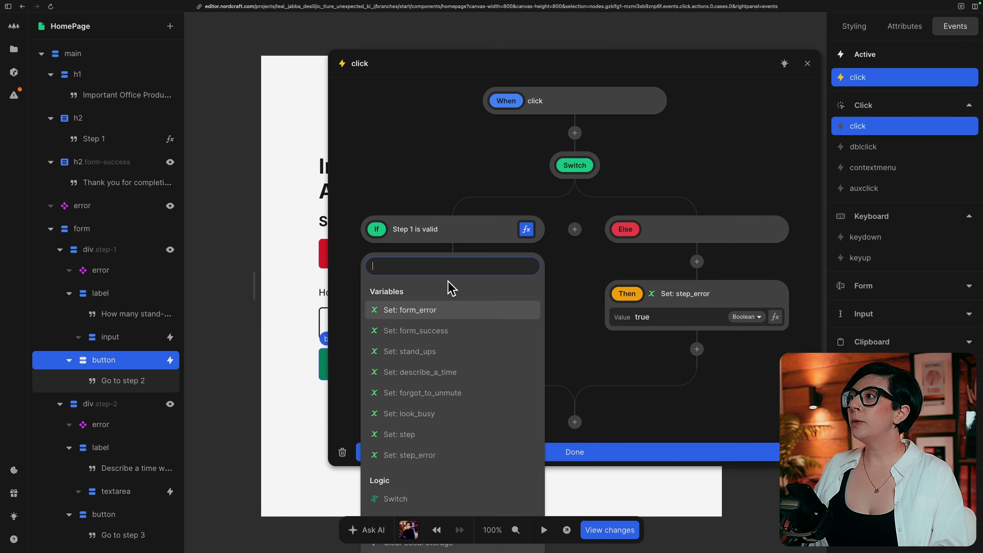
{"action": "left_click", "coordinate": [439, 453]}
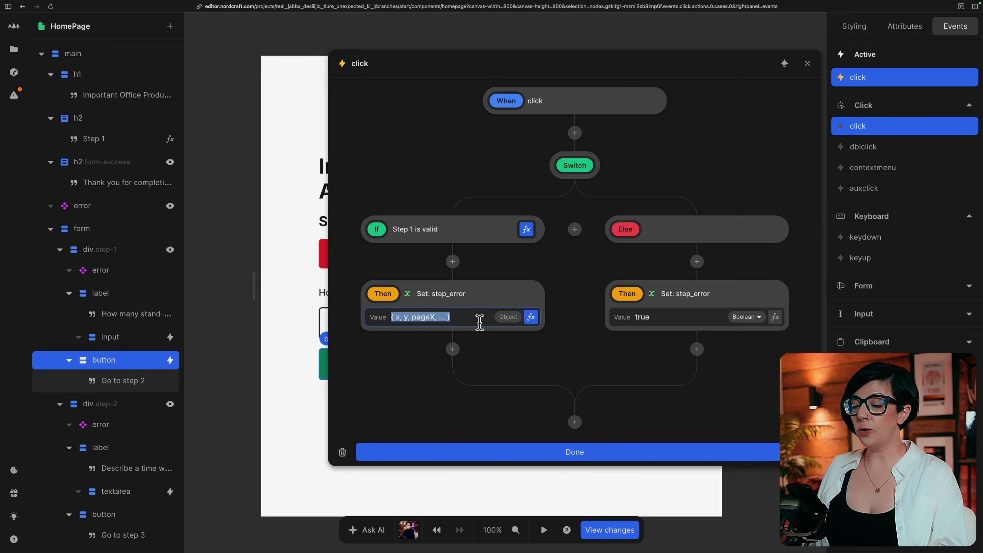
{"action": "type", "text": "false"}
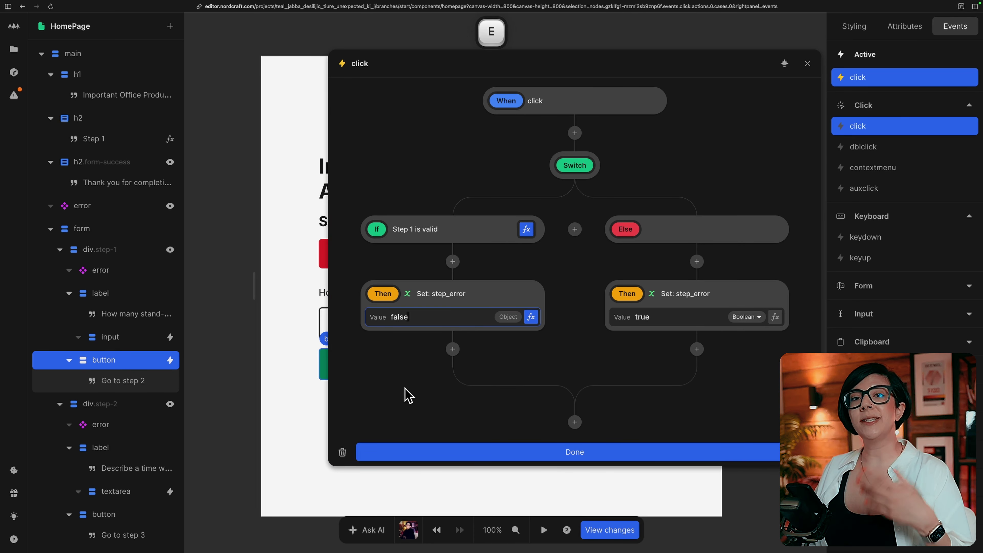
{"action": "left_click", "coordinate": [404, 388]}
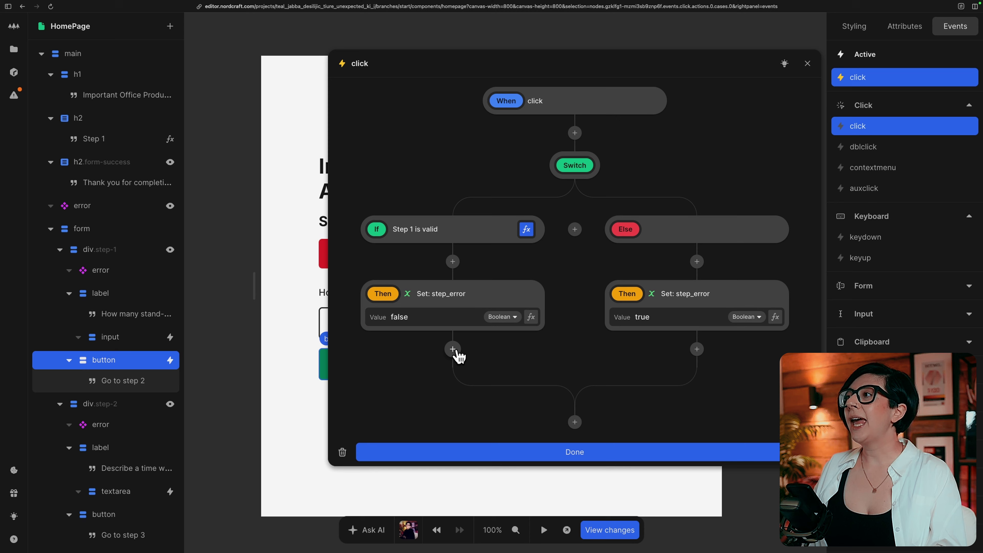
- Add a Set: step action to the "Step 1 is valid" branch, using a formula that feeds the step variable into Add
{"action": "key", "text": "shift"}
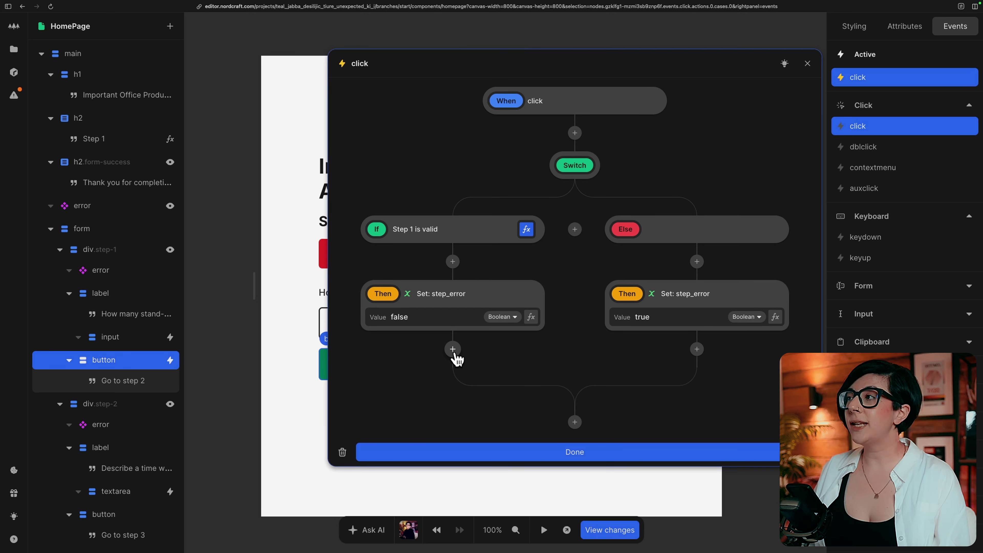
{"action": "left_click", "coordinate": [453, 350]}
{"action": "scroll", "coordinate": [466, 464], "scroll_direction": "down", "scroll_amount": 2}
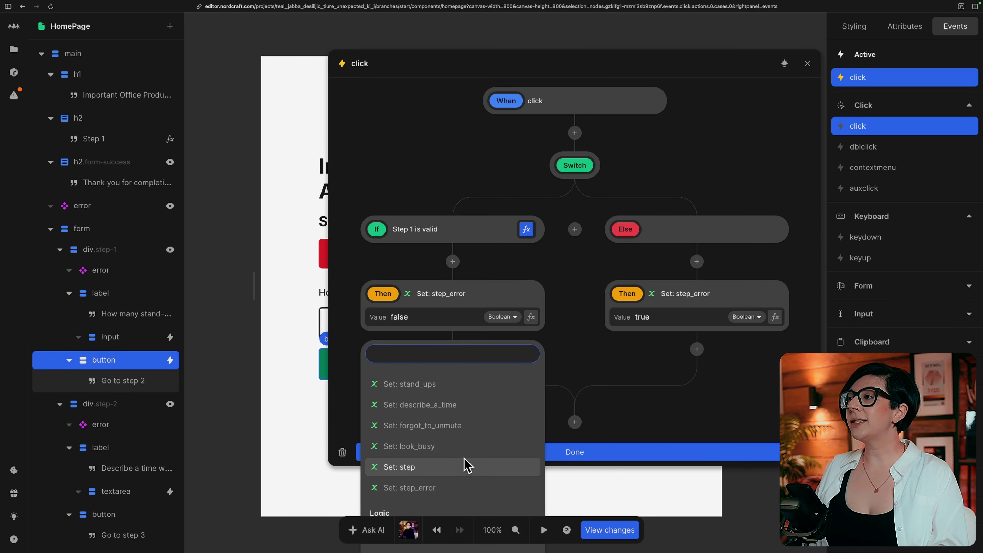
{"action": "left_click", "coordinate": [431, 467]}
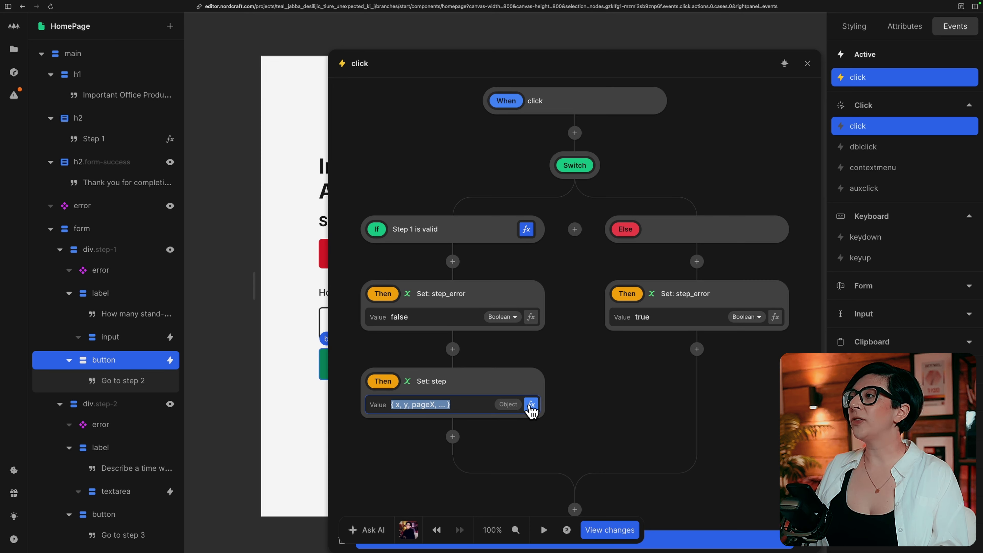
{"action": "left_click", "coordinate": [532, 405]}
{"action": "left_click", "coordinate": [373, 324]}
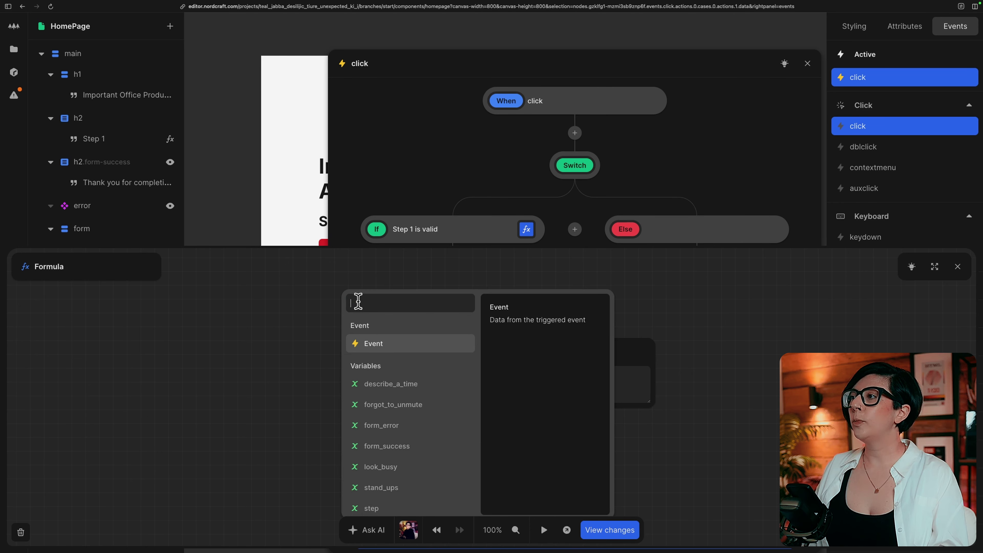
{"action": "scroll", "coordinate": [393, 434], "scroll_direction": "down", "scroll_amount": 3}
{"action": "left_click", "coordinate": [389, 453]}
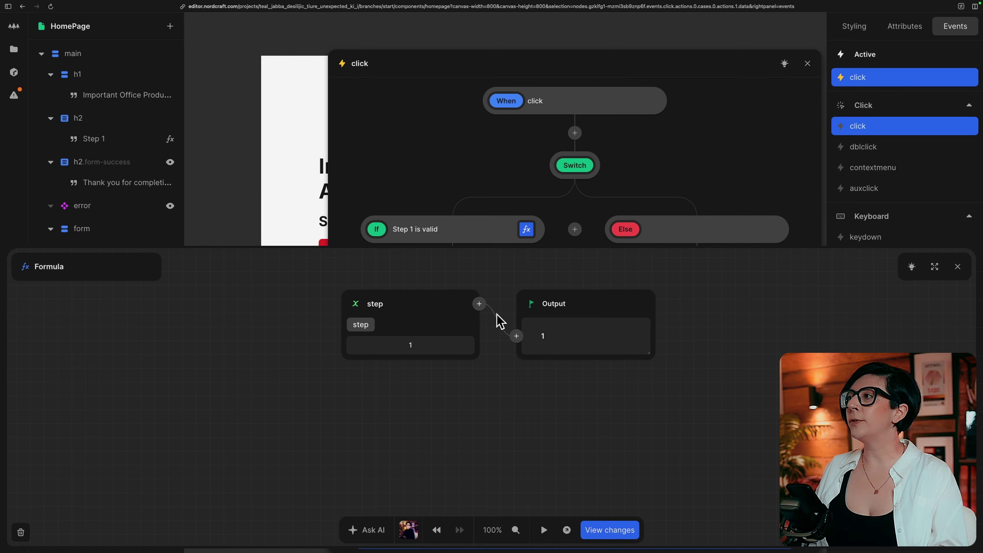
{"action": "left_click", "coordinate": [479, 304]}
{"action": "type", "text": "add"}
{"action": "left_click", "coordinate": [478, 351]}
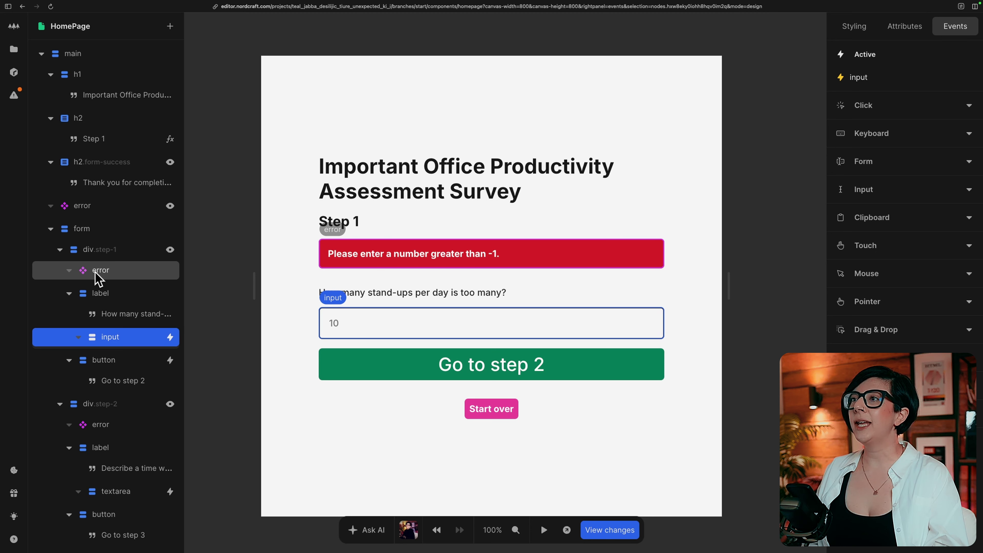
- Give the error component inside the step-1 div a Show formula that uses the step_error variable, and clear the selection
{"action": "left_click", "coordinate": [123, 276]}
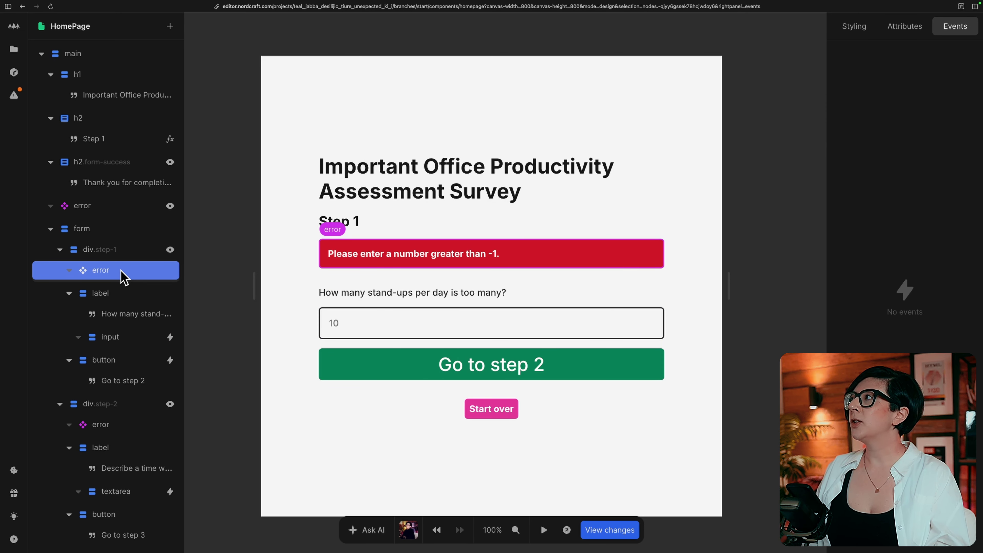
{"action": "key", "text": "a"}
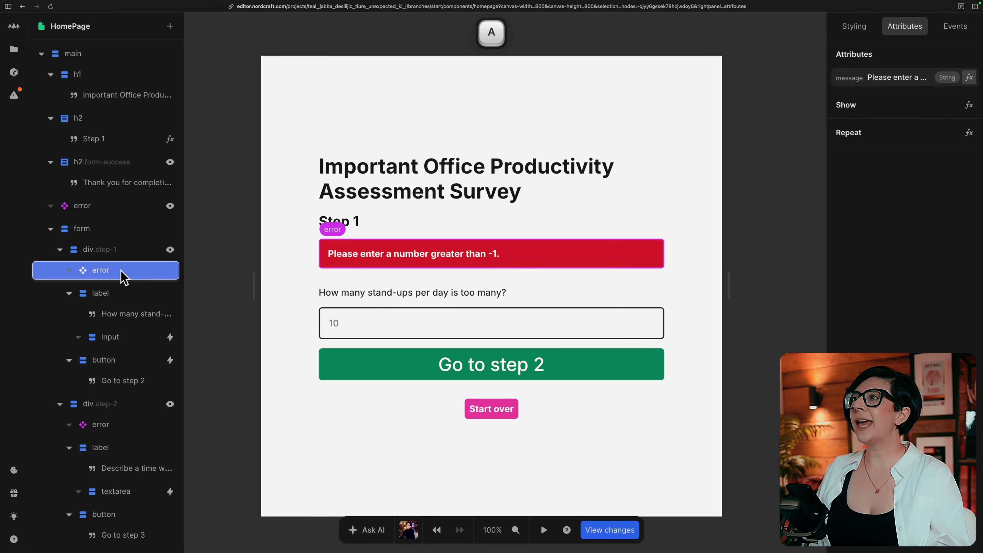
{"action": "left_click", "coordinate": [969, 106]}
{"action": "scroll", "coordinate": [439, 457], "scroll_direction": "down", "scroll_amount": 2}
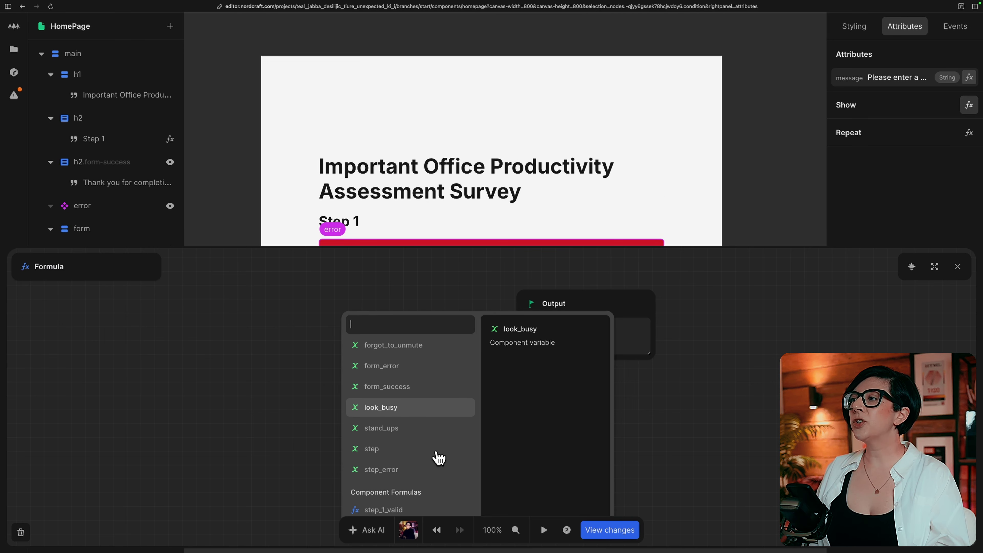
{"action": "left_click", "coordinate": [392, 470]}
{"action": "left_click", "coordinate": [959, 267]}
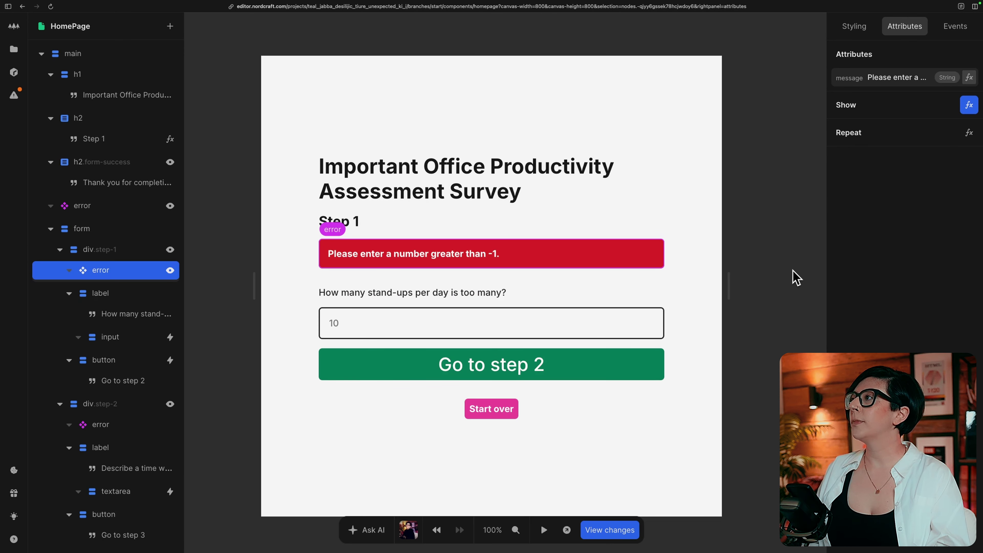
{"action": "left_click", "coordinate": [795, 278]}
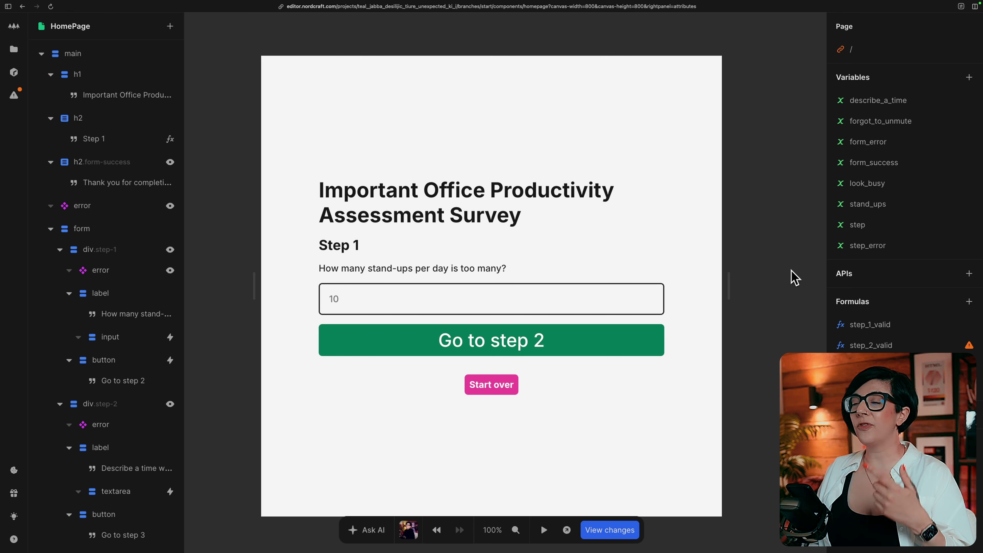
- Test step 1 of the form by trying to continue with a stand-ups value of -1, then with 1
{"action": "key", "text": "t"}
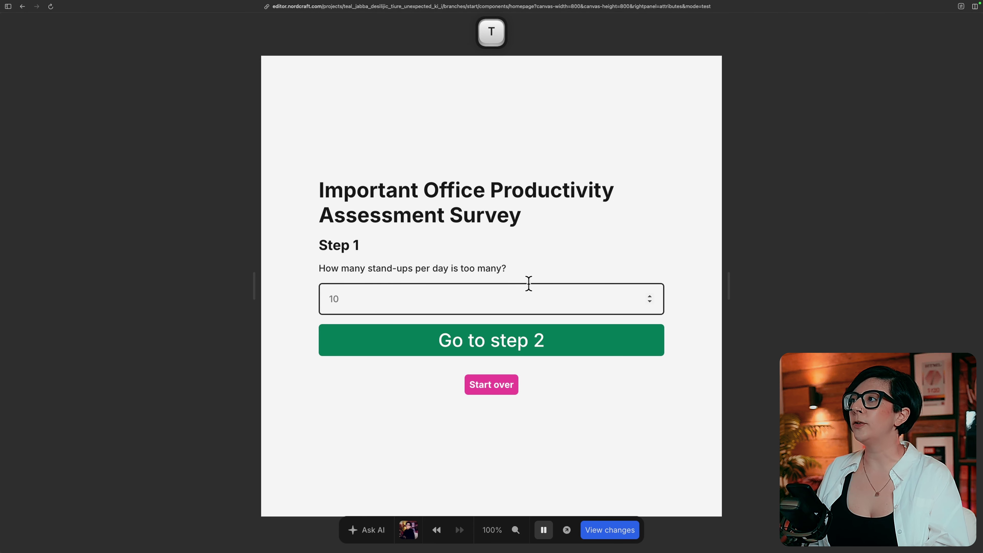
{"action": "left_click", "coordinate": [650, 302]}
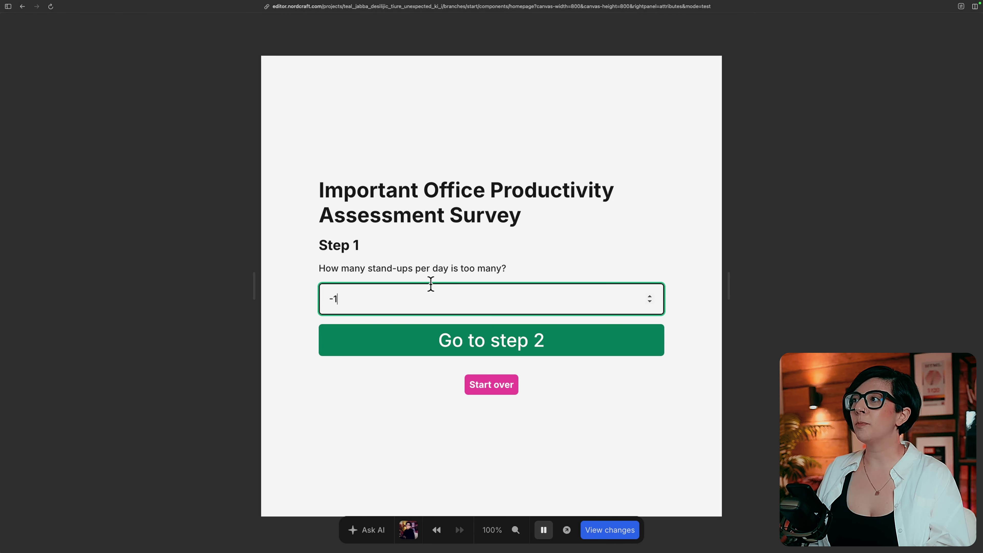
{"action": "left_click", "coordinate": [434, 352]}
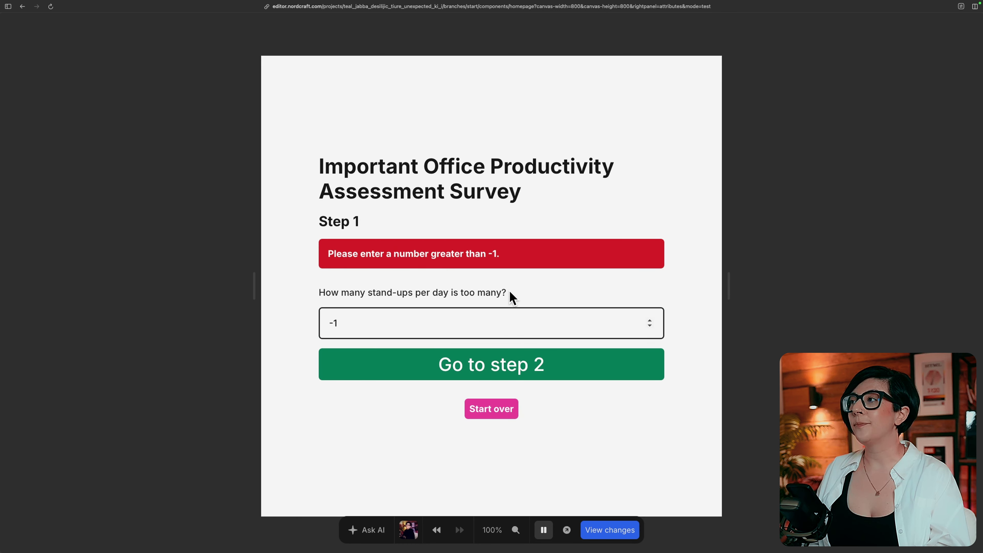
{"action": "left_click", "coordinate": [650, 321]}
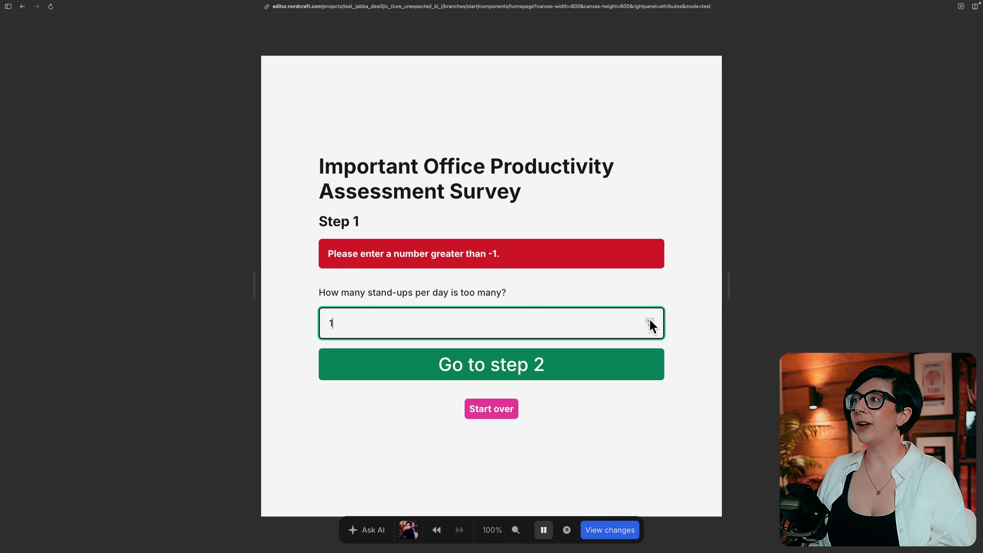
{"action": "left_click", "coordinate": [596, 373]}
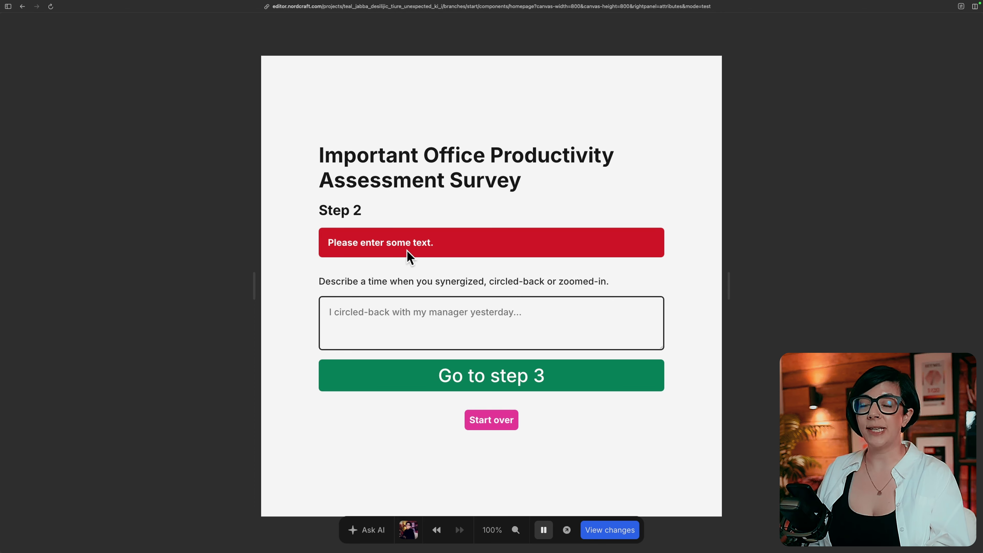
- Leave test mode and add a Switch to the click event of the "Go to step 3" button
{"action": "key", "text": "t"}
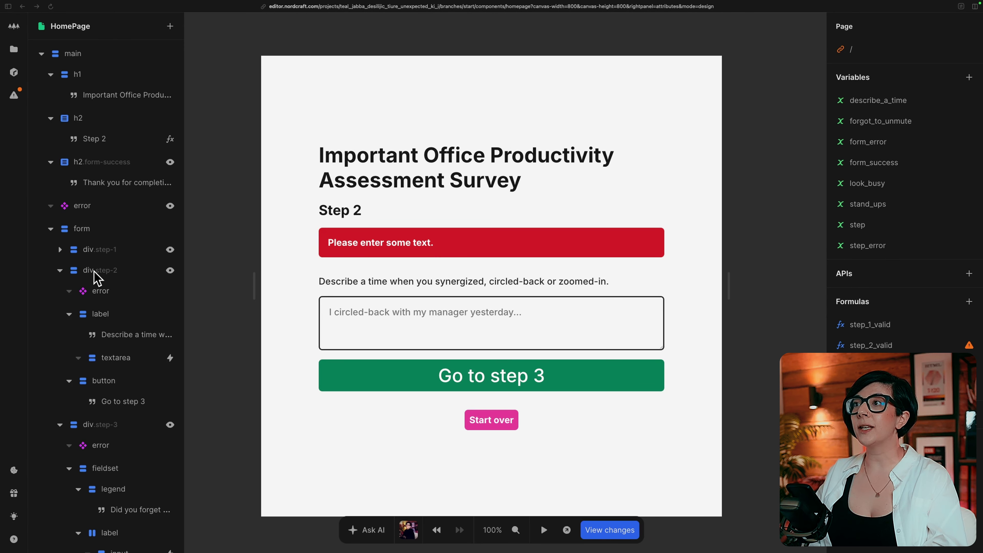
{"action": "left_click", "coordinate": [133, 383]}
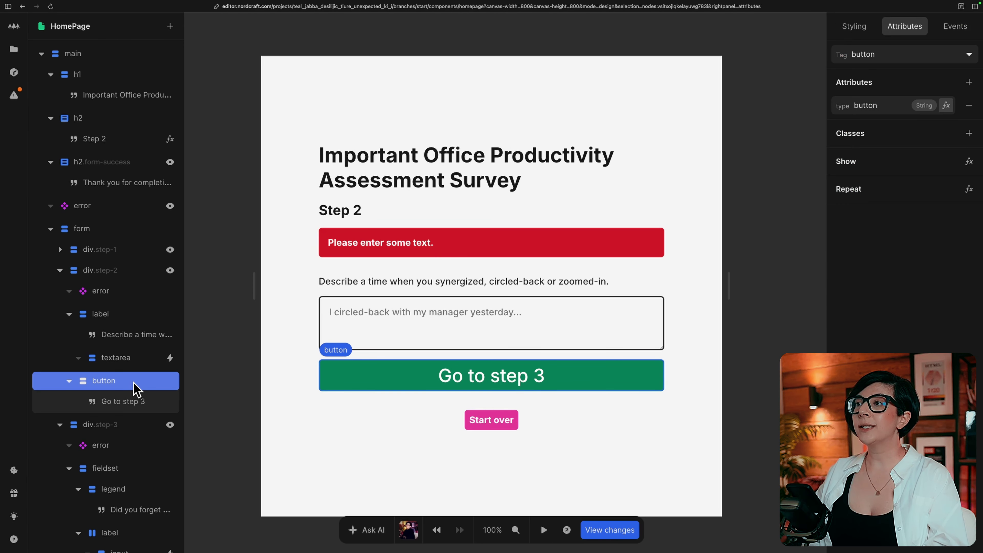
{"action": "key", "text": "e"}
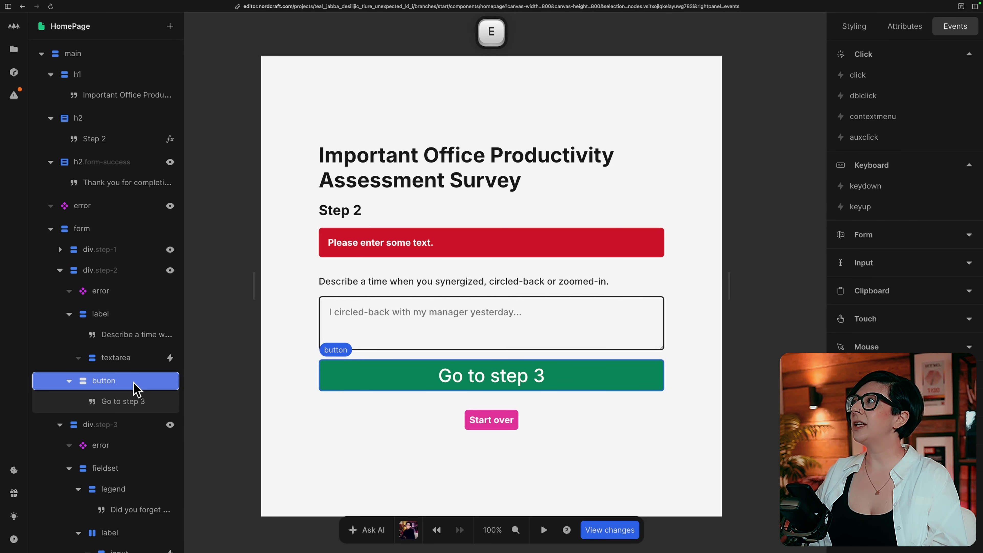
{"action": "left_click", "coordinate": [896, 77]}
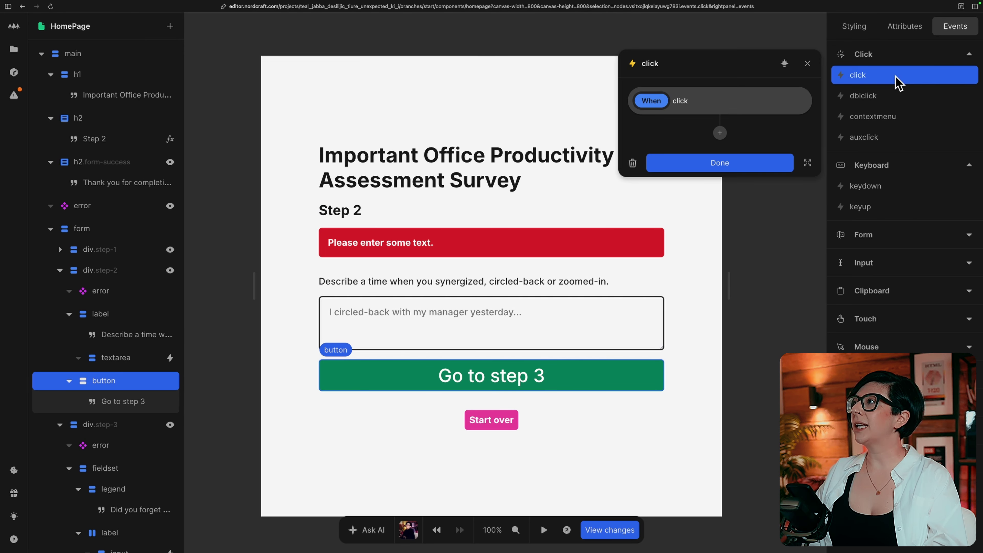
{"action": "left_click", "coordinate": [720, 134]}
{"action": "type", "text": "sw"}
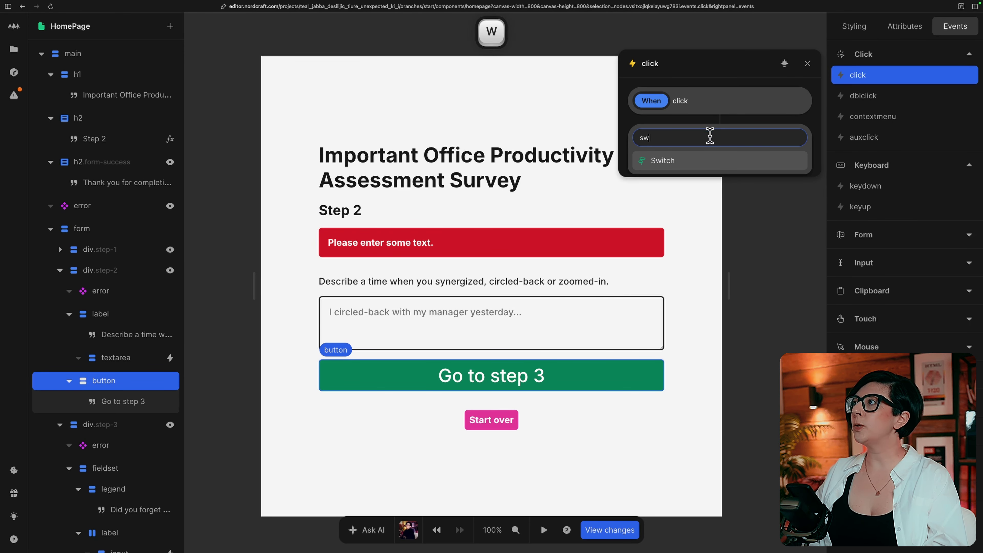
{"action": "left_click", "coordinate": [701, 170]}
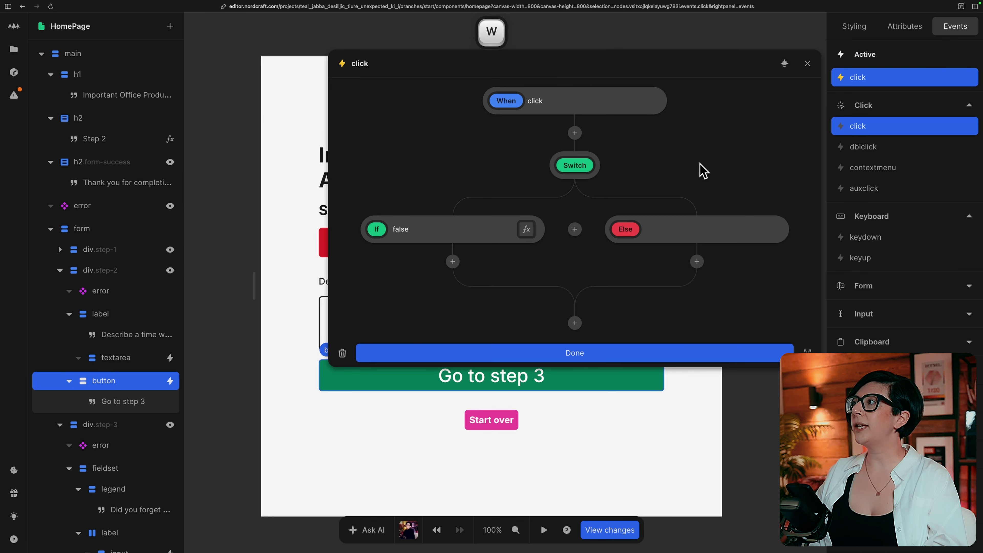
- Set the Switch's If condition to a formula named "Step 2 is valid" that feeds describe_a_time into step_2_valid
{"action": "left_click", "coordinate": [526, 229]}
{"action": "left_click", "coordinate": [92, 294]}
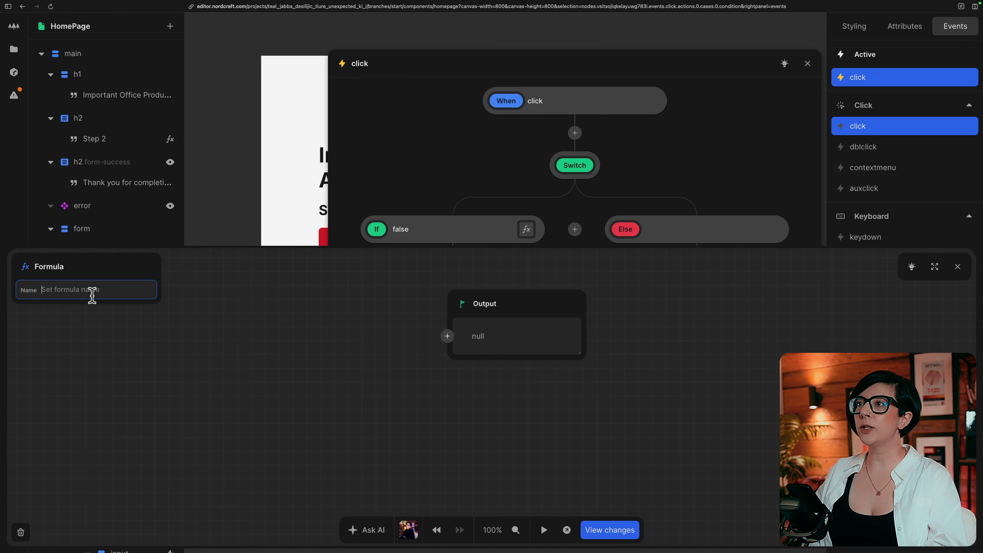
{"action": "type", "text": "Step 2 is vali"}
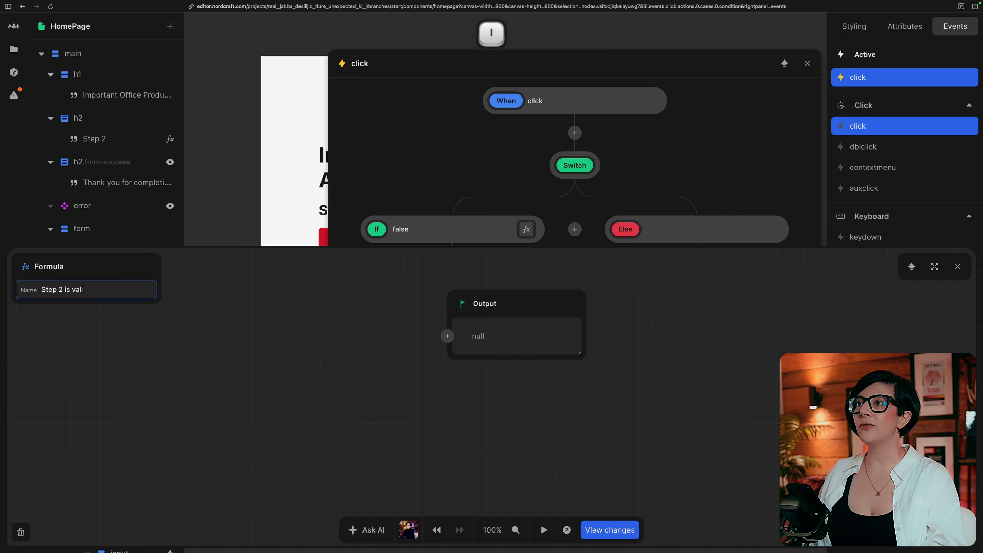
{"action": "type", "text": "d"}
{"action": "left_click", "coordinate": [447, 335]}
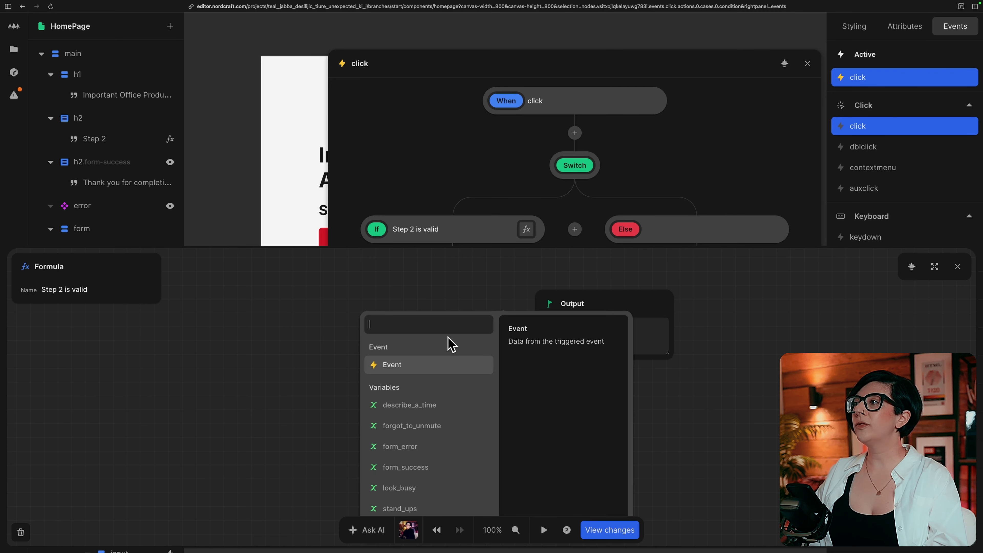
{"action": "type", "text": "ste"}
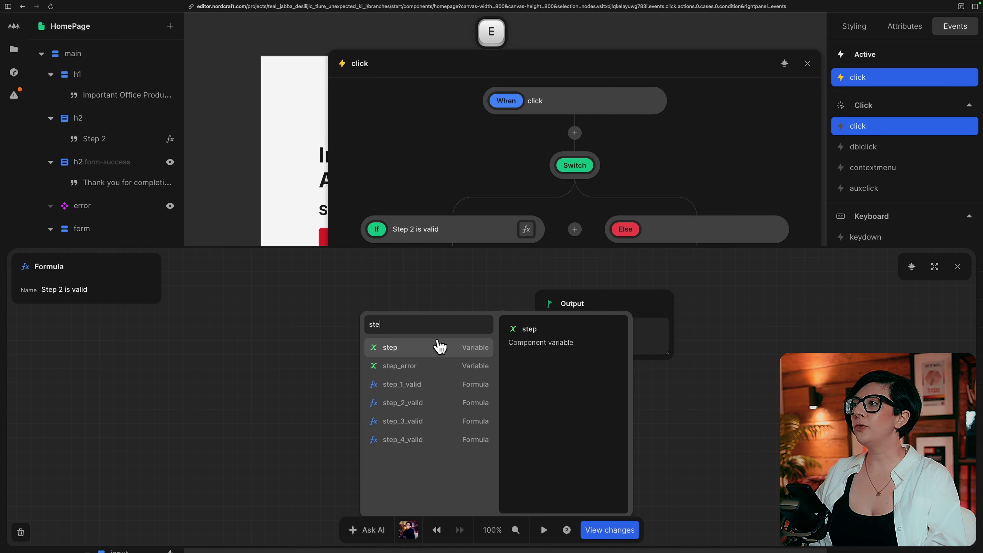
{"action": "left_click", "coordinate": [420, 405]}
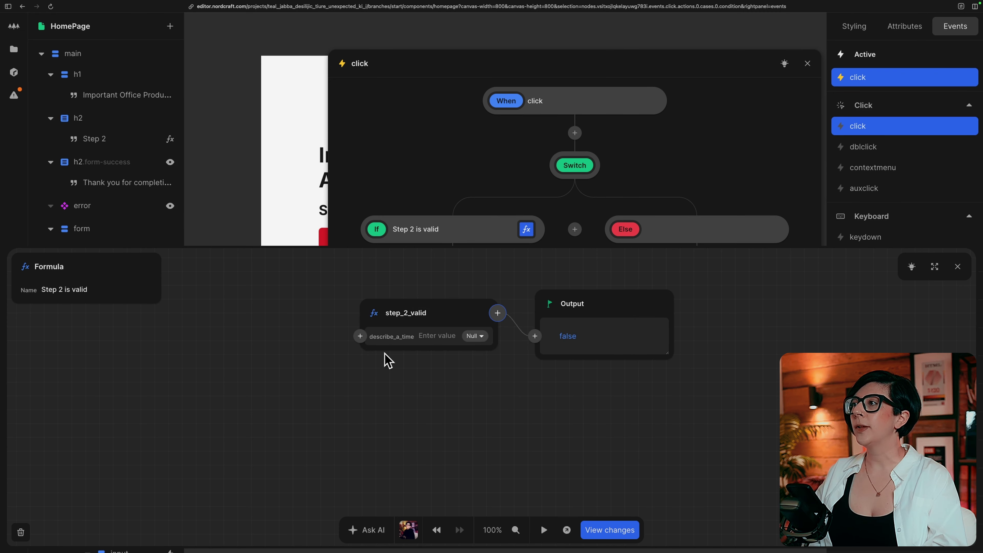
{"action": "left_click", "coordinate": [360, 336]}
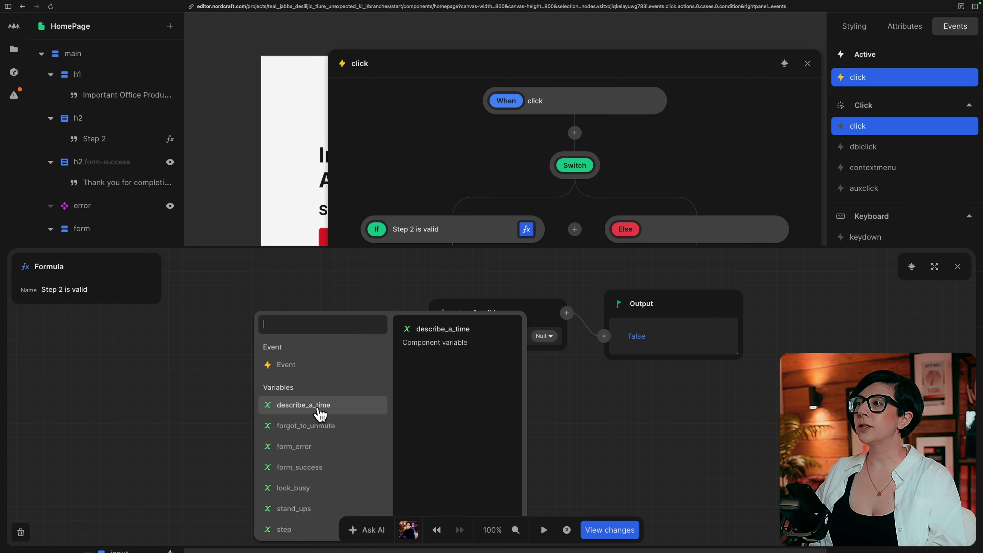
{"action": "left_click", "coordinate": [333, 405]}
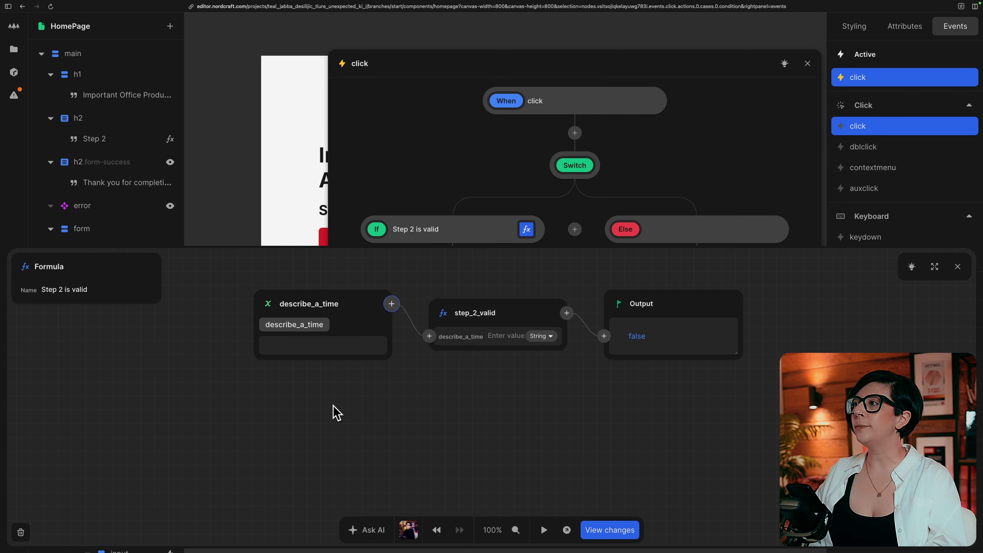
{"action": "left_click", "coordinate": [958, 266]}
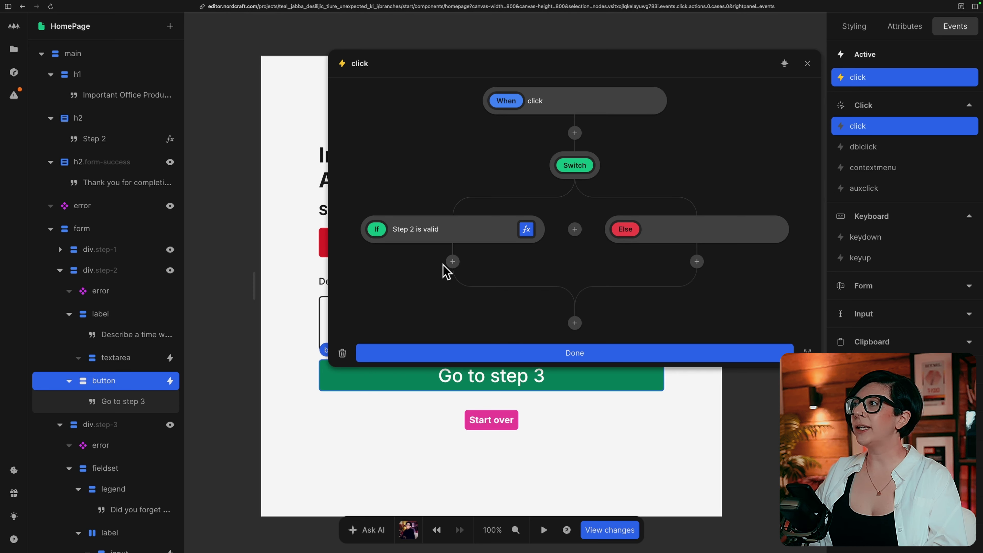
- Add a Set: step_error action with the value false to the "Step 2 is valid" branch
{"action": "left_click", "coordinate": [451, 262]}
{"action": "type", "text": "se"}
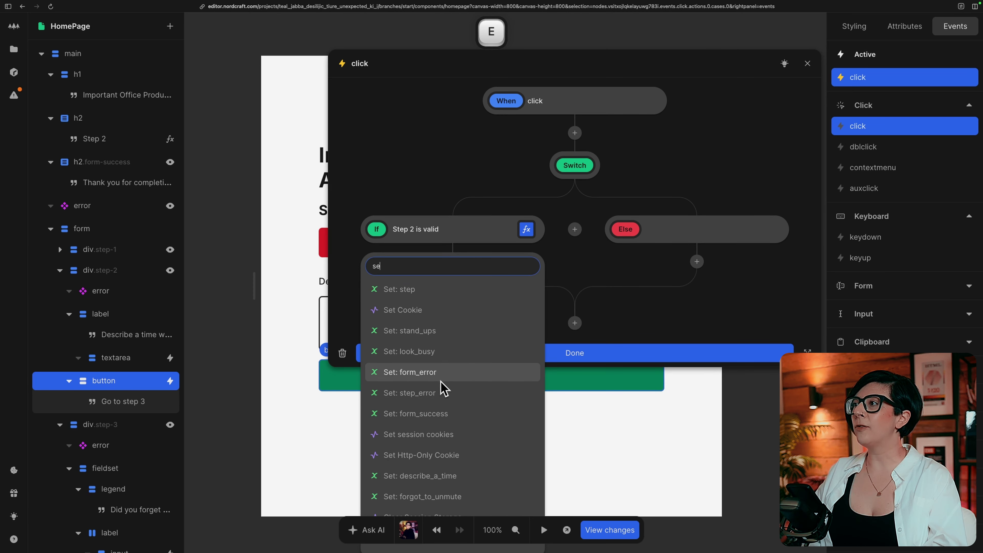
{"action": "left_click", "coordinate": [440, 389]}
{"action": "type", "text": "false"}
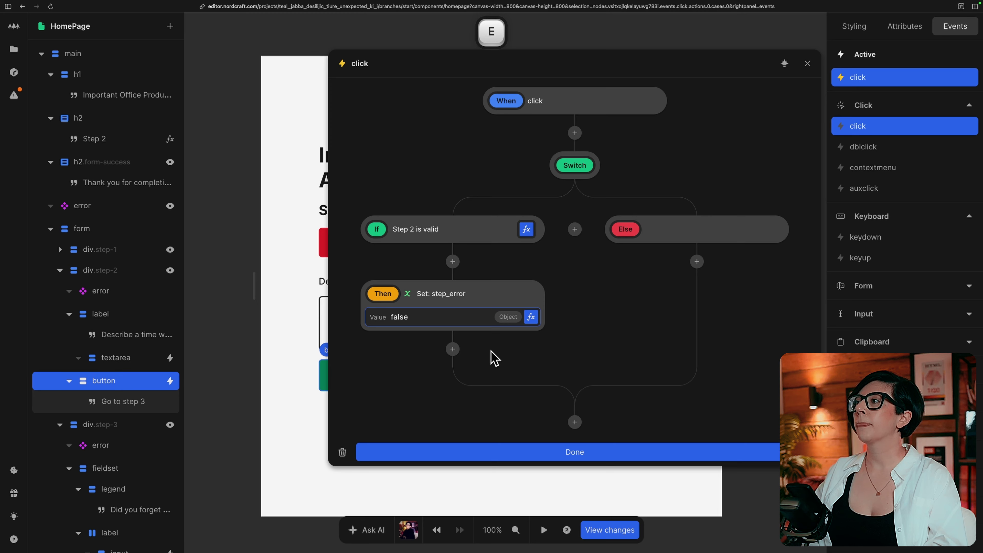
- Add a Set: step action below it, with a formula using Add to increase the step variable by 1
{"action": "left_click", "coordinate": [452, 349]}
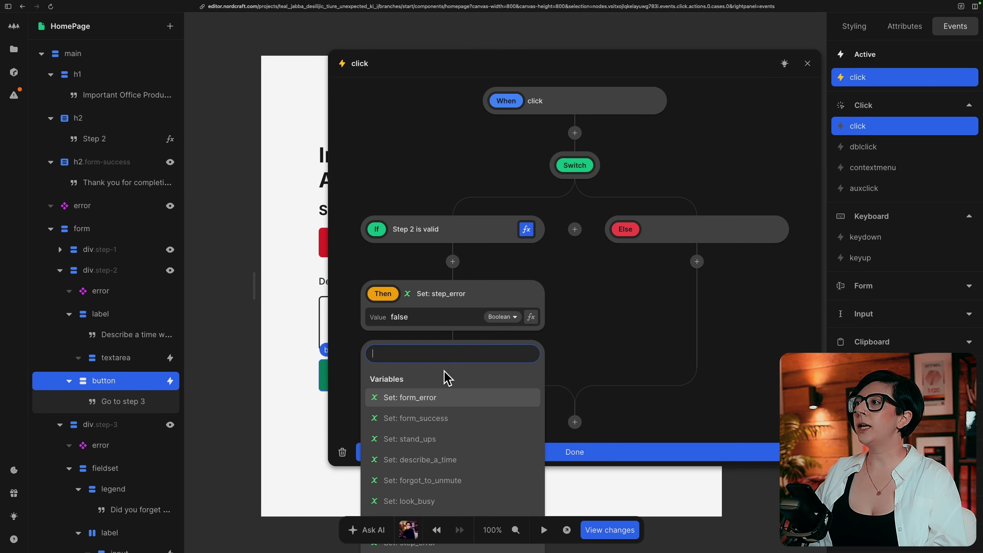
{"action": "scroll", "coordinate": [445, 439], "scroll_direction": "down", "scroll_amount": 3}
{"action": "left_click", "coordinate": [378, 444]}
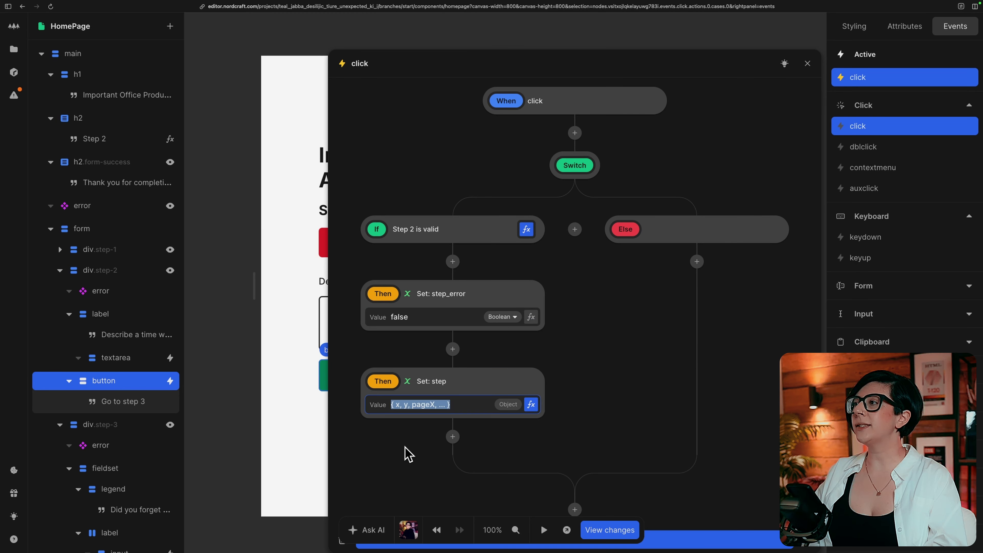
{"action": "left_click", "coordinate": [529, 406]}
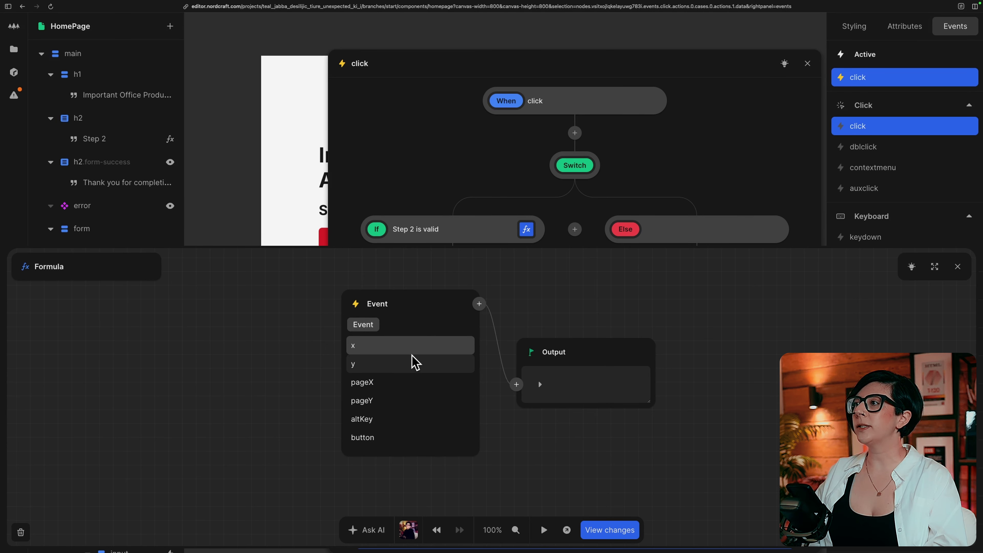
{"action": "left_click", "coordinate": [363, 324]}
{"action": "scroll", "coordinate": [394, 458], "scroll_direction": "down", "scroll_amount": 1}
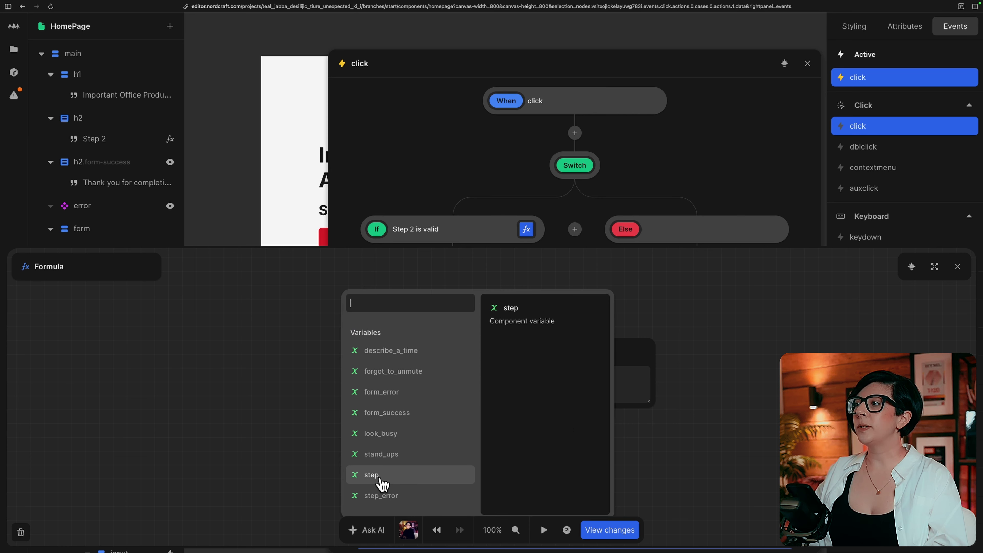
{"action": "left_click", "coordinate": [378, 479]}
{"action": "left_click", "coordinate": [479, 304]}
{"action": "type", "text": "add"}
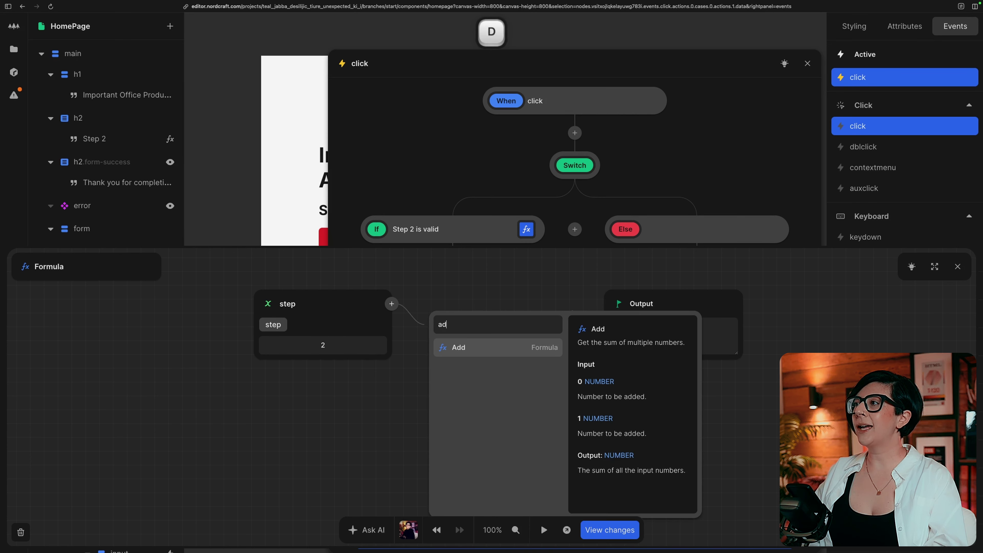
{"action": "left_click", "coordinate": [478, 351]}
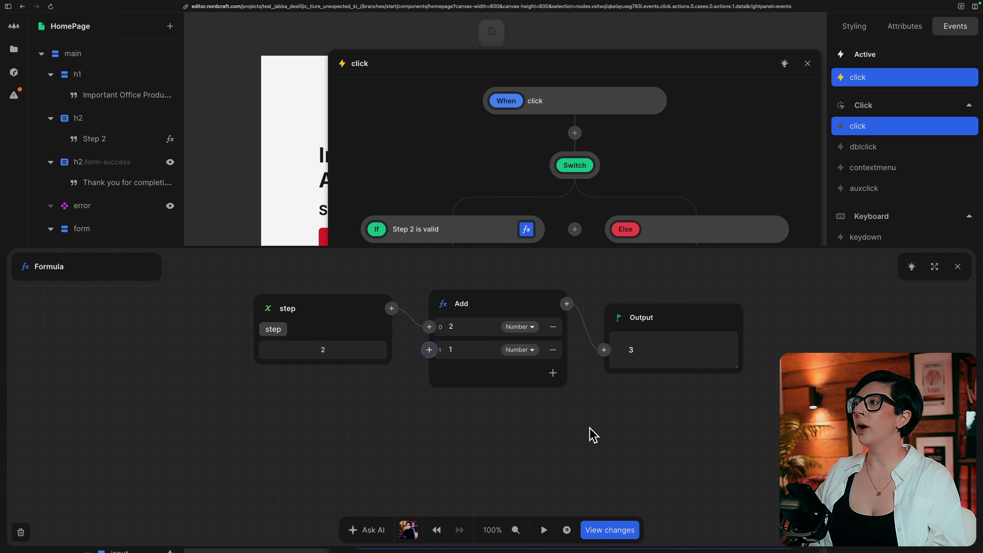
{"action": "left_click", "coordinate": [957, 267]}
- Add a Set: step_error action with the value true to the Else branch and close the click workflow
{"action": "left_click", "coordinate": [697, 262]}
{"action": "type", "text": "s"}
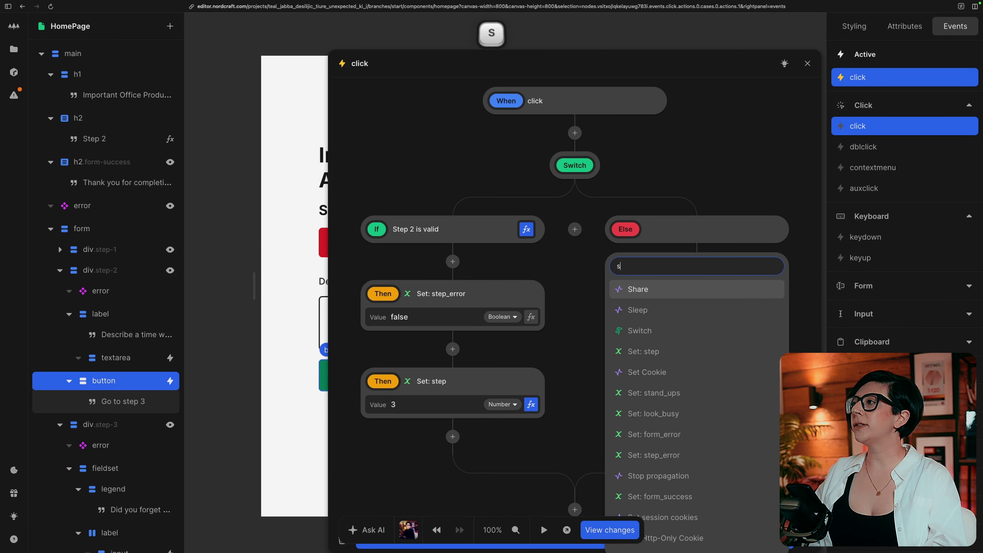
{"action": "type", "text": "te"}
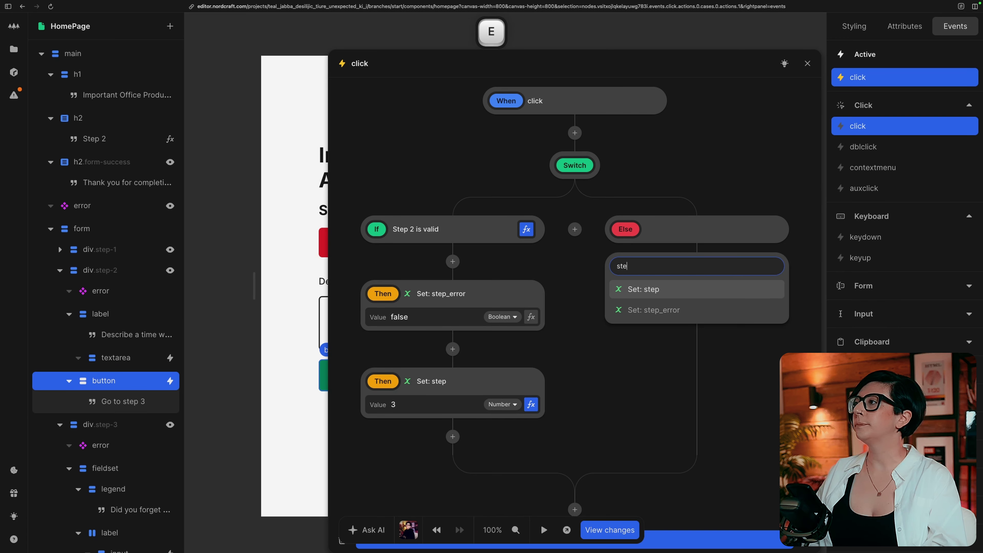
{"action": "left_click", "coordinate": [674, 313]}
{"action": "type", "text": "true"}
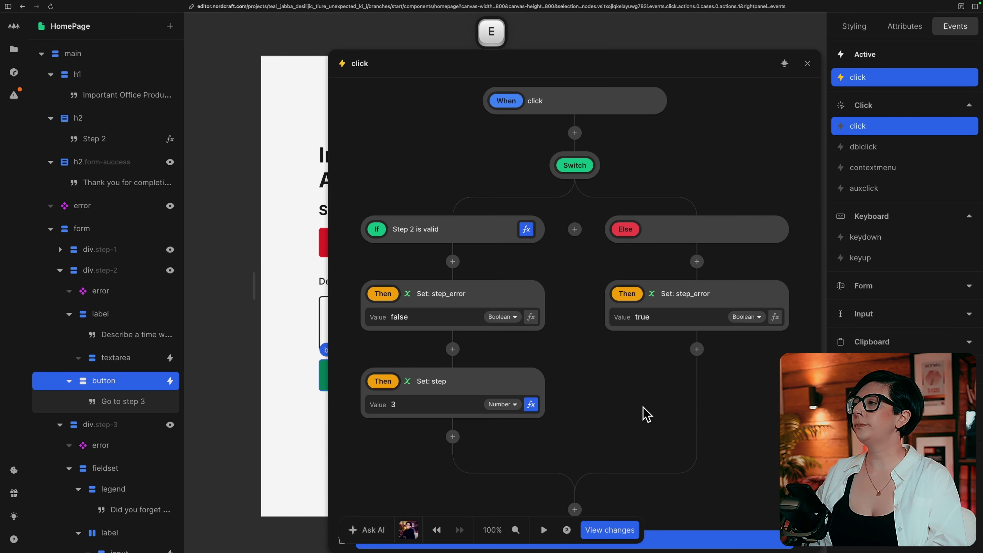
{"action": "key", "text": "Escape"}
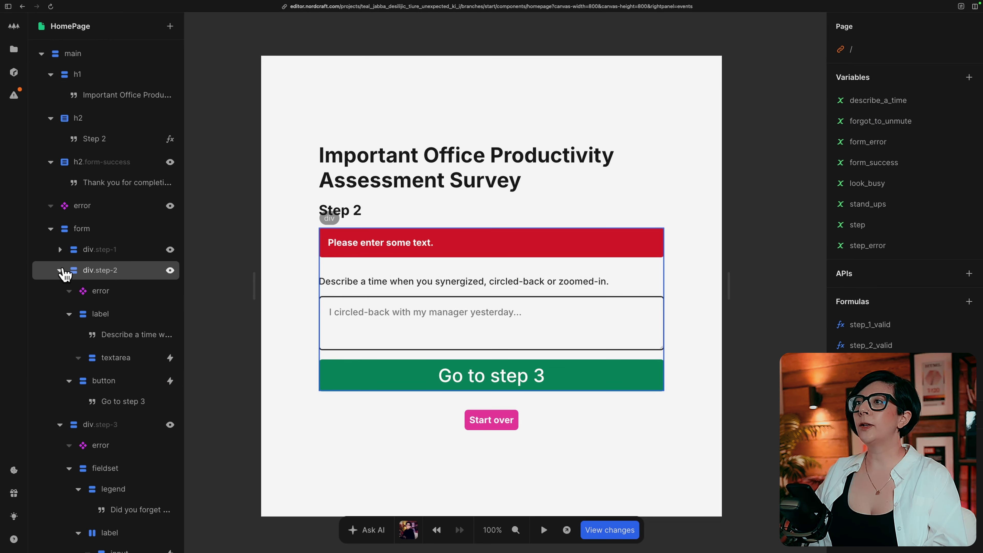
- Collapse the step-2 div and add a Switch to the click event of the "Go to step 4" button
{"action": "left_click", "coordinate": [59, 270]}
{"action": "scroll", "coordinate": [78, 306], "scroll_direction": "down", "scroll_amount": 3}
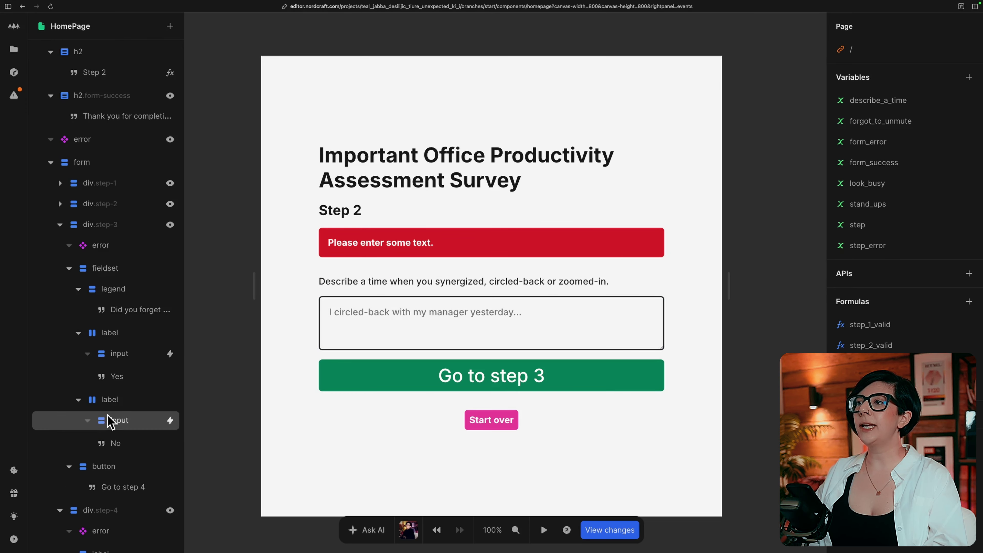
{"action": "left_click", "coordinate": [117, 470]}
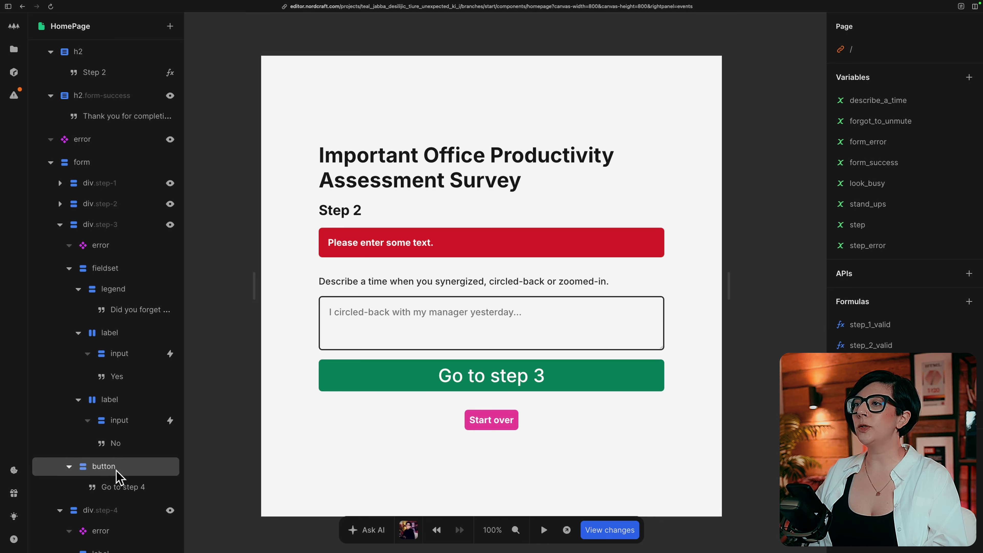
{"action": "key", "text": "e"}
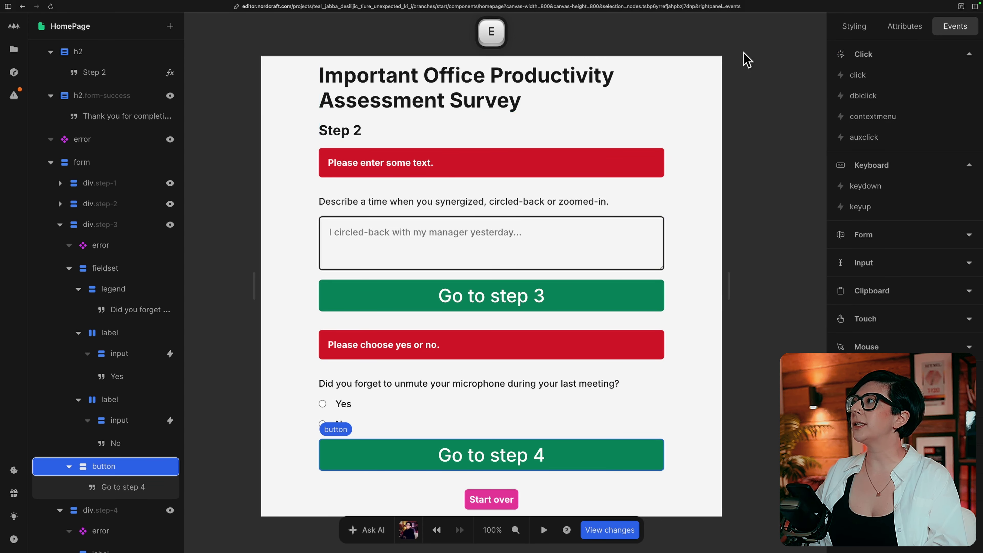
{"action": "left_click", "coordinate": [875, 78]}
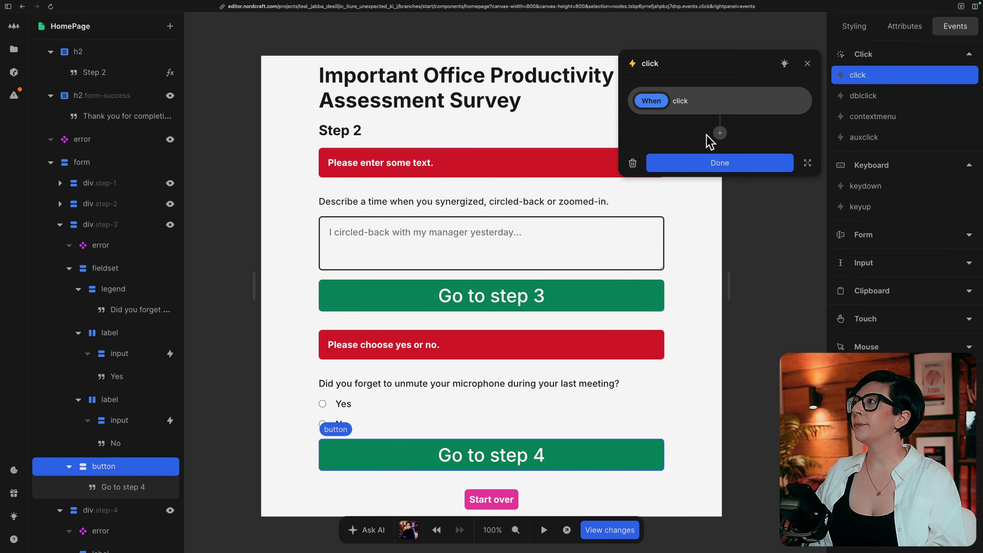
{"action": "left_click", "coordinate": [720, 133]}
{"action": "type", "text": "sw"}
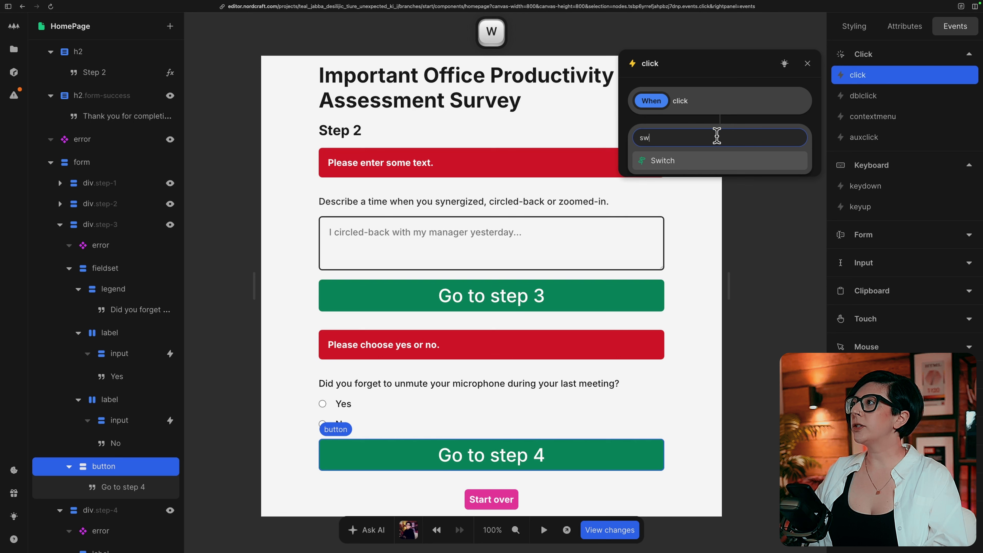
{"action": "left_click", "coordinate": [684, 162]}
- Set the Switch's If condition to a formula named "Step 3 is valid" that feeds forgot_to_unmute into step_3_valid
{"action": "left_click", "coordinate": [527, 230]}
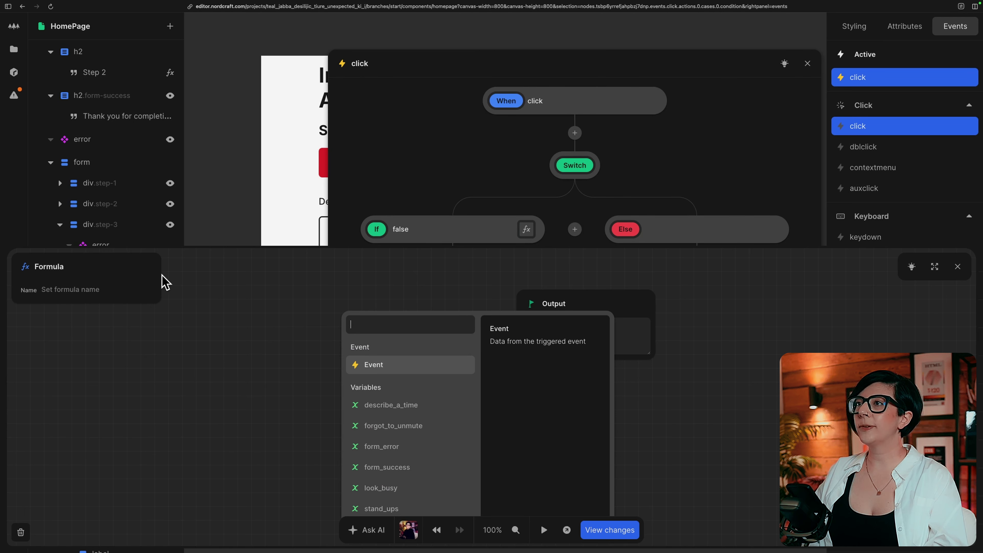
{"action": "left_click", "coordinate": [97, 283]}
{"action": "type", "text": "Step 3 is valid"}
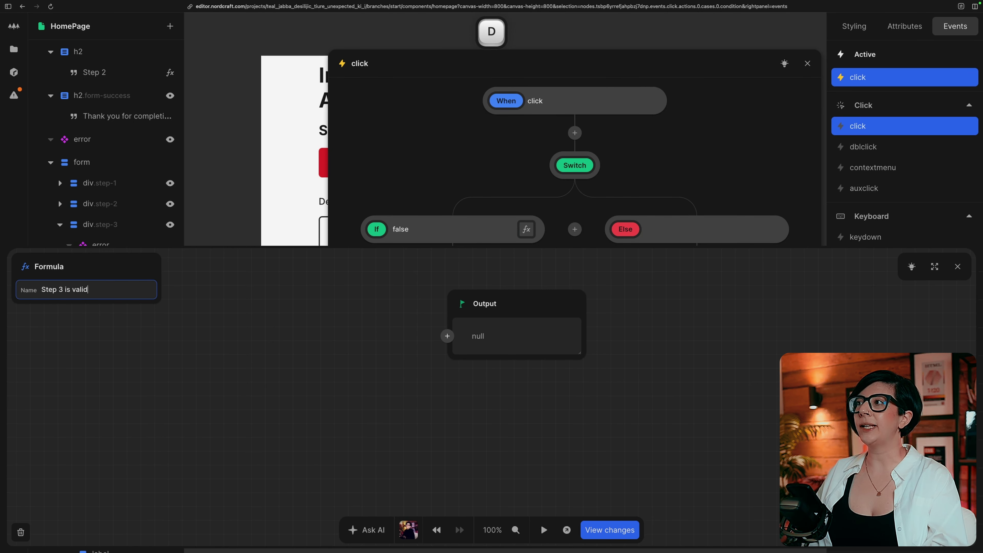
{"action": "left_click", "coordinate": [447, 336]}
{"action": "type", "text": "and"}
{"action": "key", "text": "Return"}
{"action": "left_click", "coordinate": [429, 336]}
{"action": "left_click", "coordinate": [333, 427]}
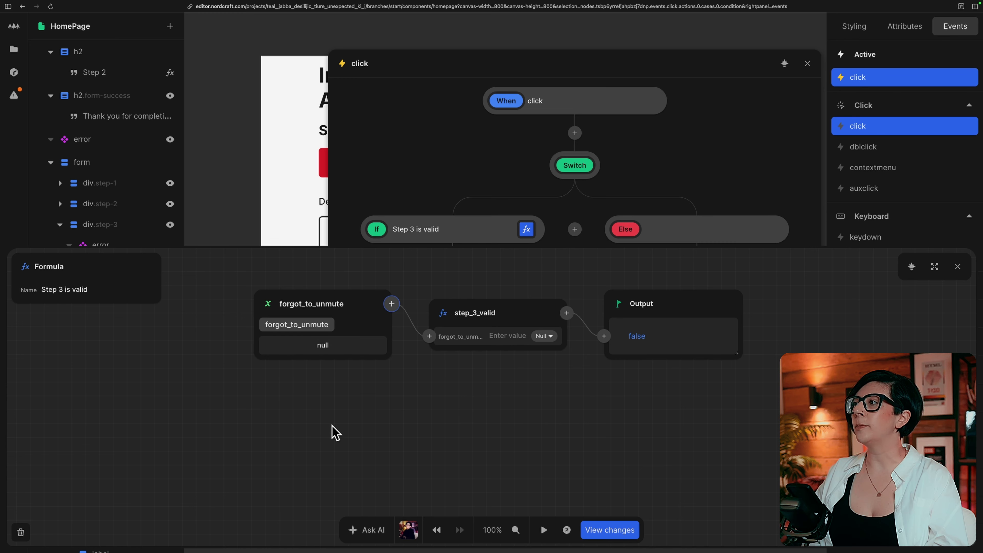
{"action": "left_click", "coordinate": [956, 267]}
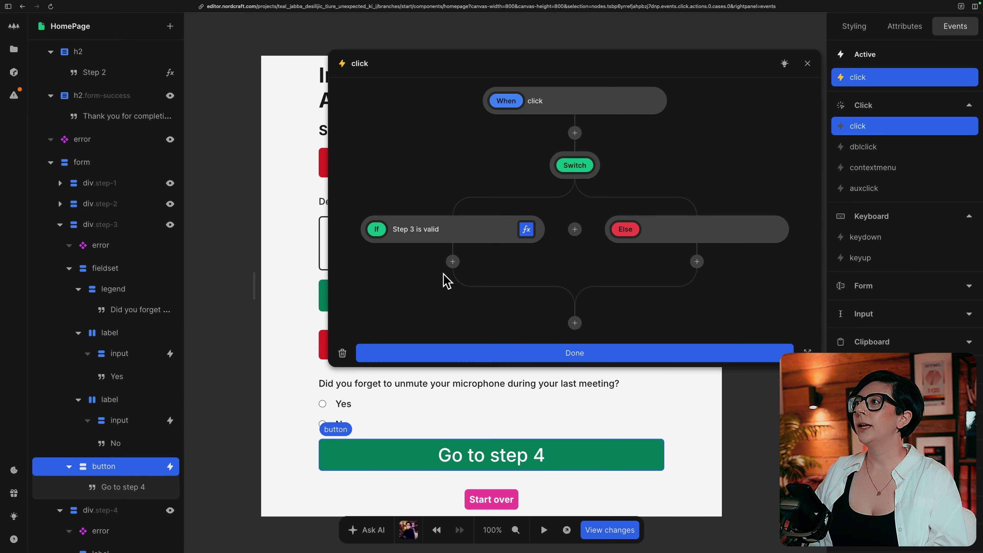
- Add a Set: step_error action with the value false under the "Step 3 is valid" condition
{"action": "left_click", "coordinate": [452, 262]}
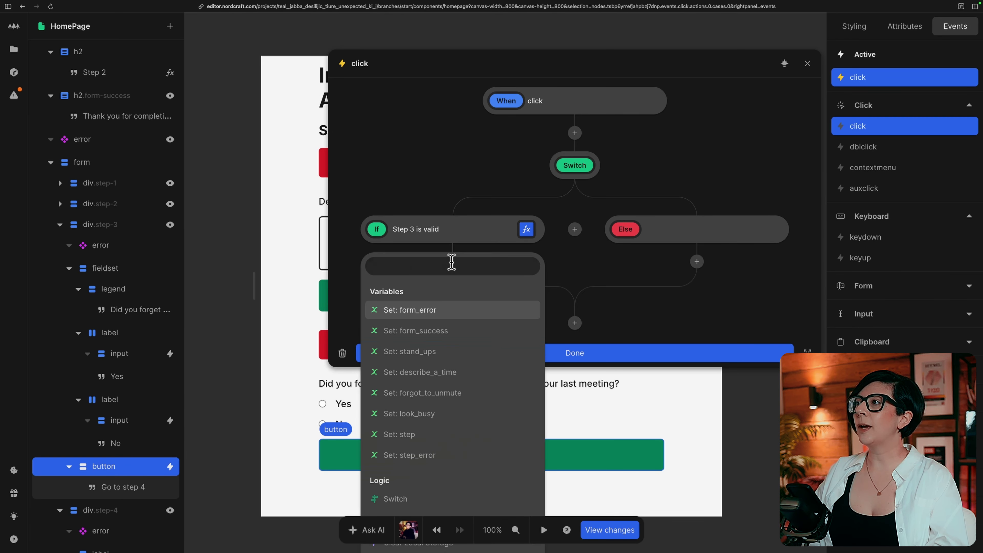
{"action": "left_click", "coordinate": [411, 456]}
{"action": "type", "text": "false"}
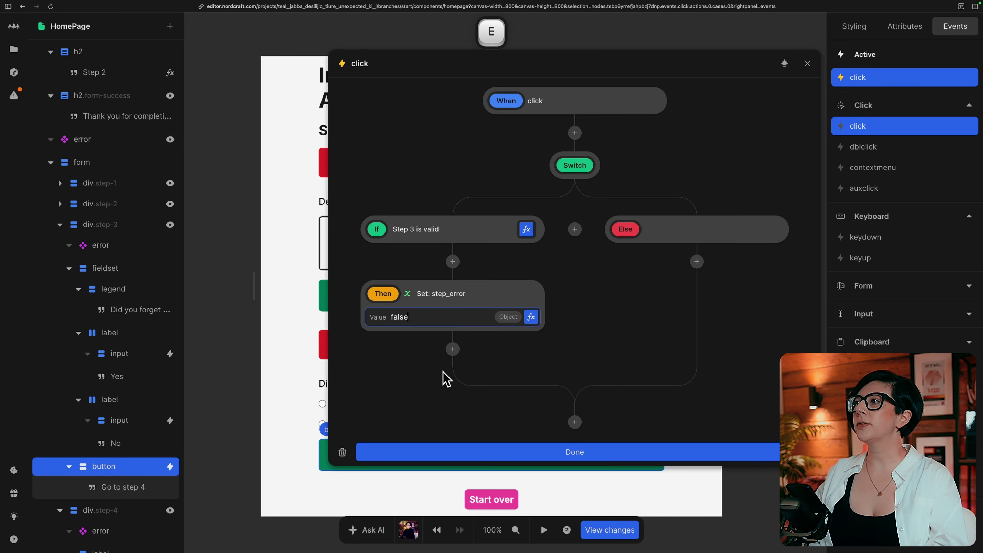
- Add a Set: step action below the step_error action, with a formula that gives the value 3
{"action": "left_click", "coordinate": [452, 350]}
{"action": "scroll", "coordinate": [434, 438], "scroll_direction": "down", "scroll_amount": 2}
{"action": "left_click", "coordinate": [414, 469]}
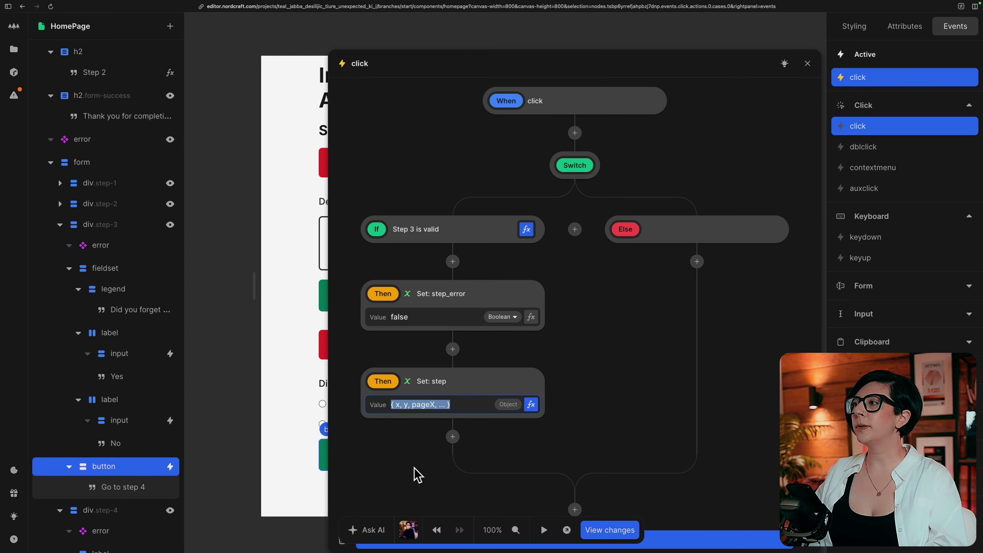
{"action": "left_click", "coordinate": [532, 410]}
{"action": "left_click", "coordinate": [357, 305]}
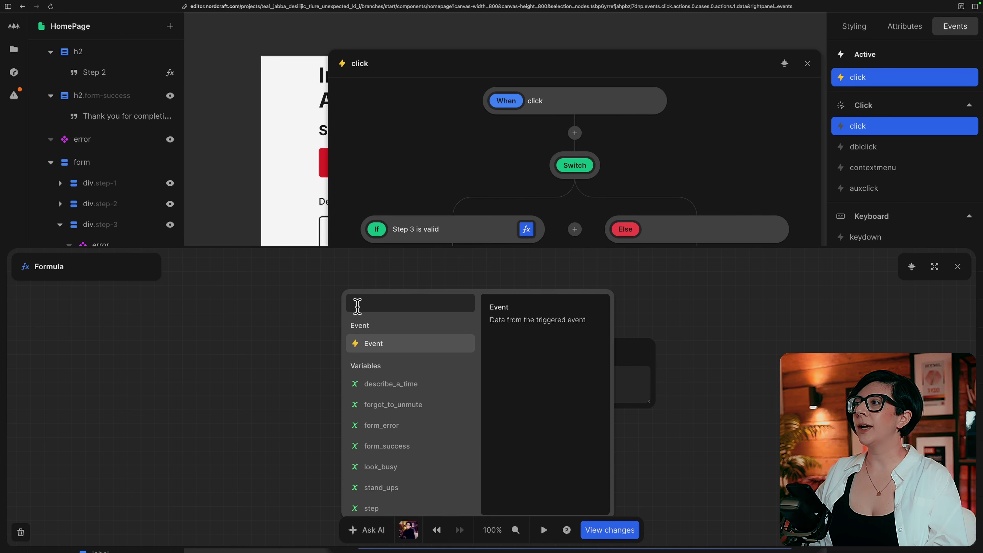
{"action": "type", "text": "3"}
{"action": "key", "text": "Return"}
{"action": "left_click", "coordinate": [958, 267]}
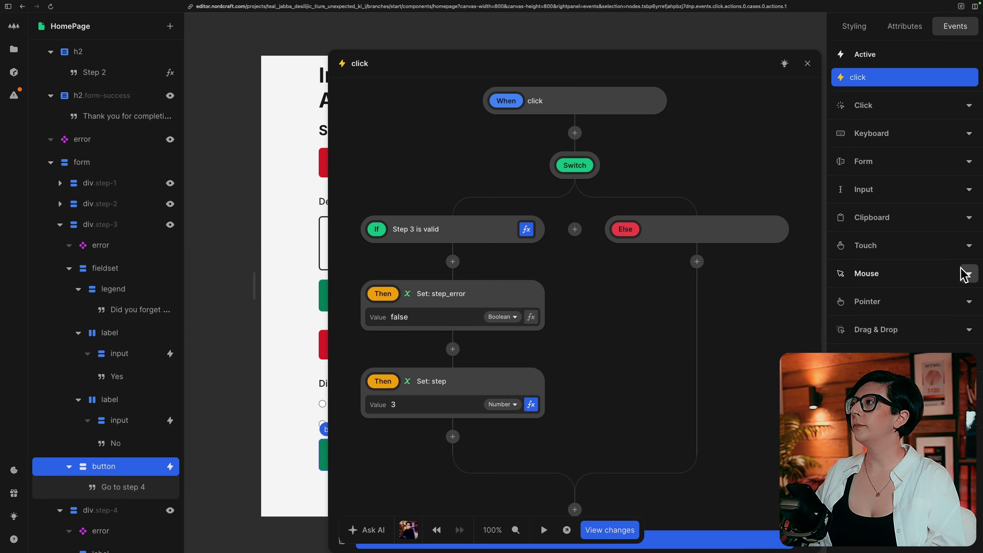
- Add a Set: step_error action with the value true to the Else branch and close the "Go to step 4" button's click workflow
{"action": "left_click", "coordinate": [697, 262]}
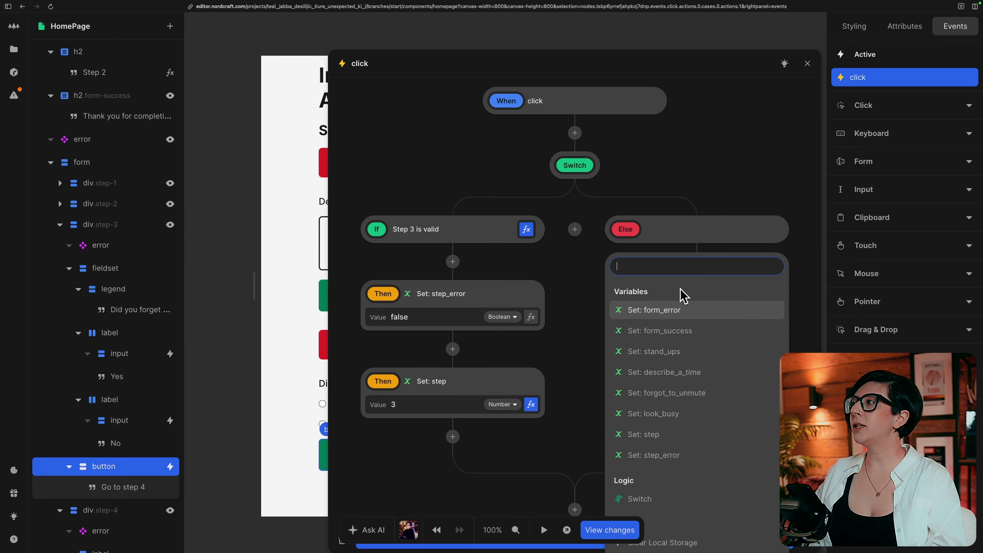
{"action": "left_click", "coordinate": [665, 455]}
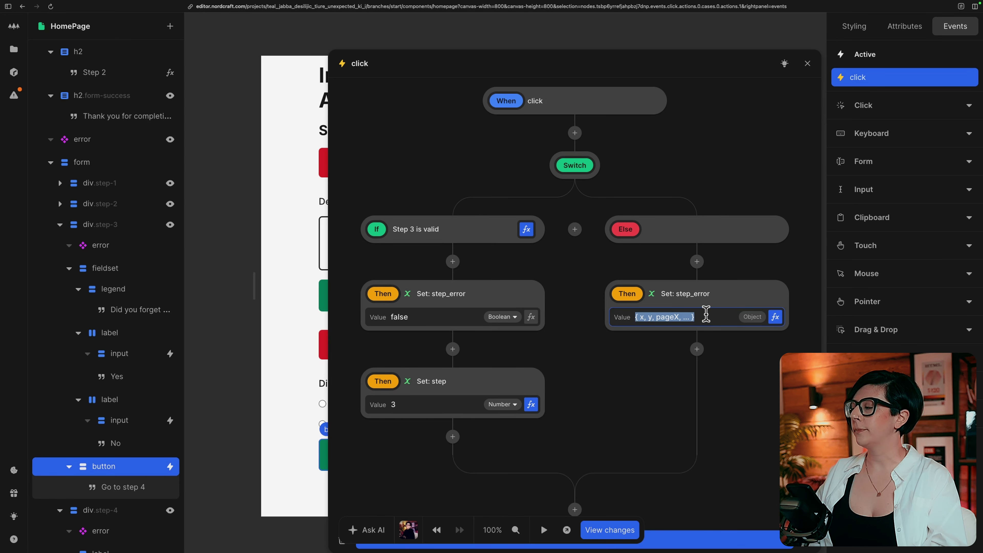
{"action": "type", "text": "true"}
{"action": "key", "text": "Escape"}
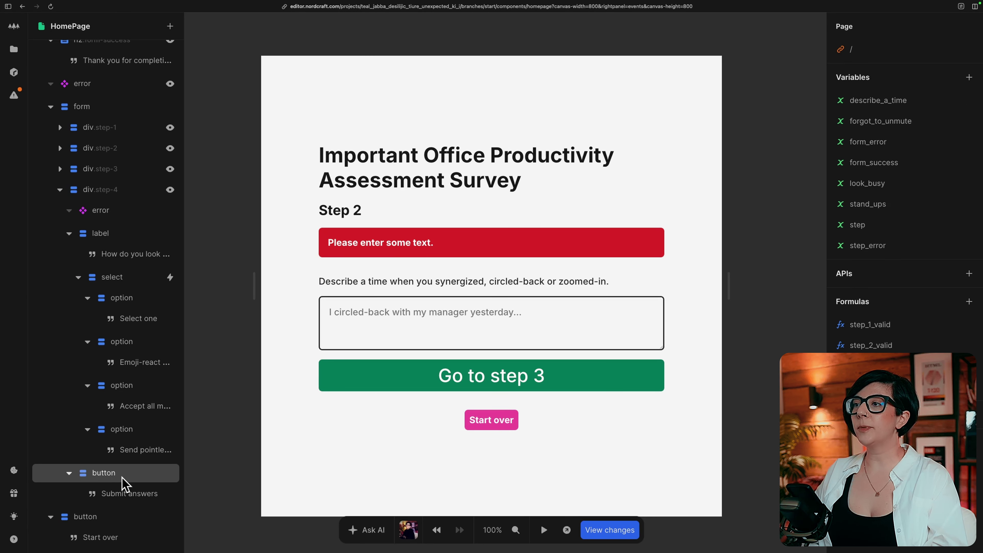
- Add a Switch to the click event of the "Submit answers" button in the step-4 div
{"action": "left_click", "coordinate": [131, 478]}
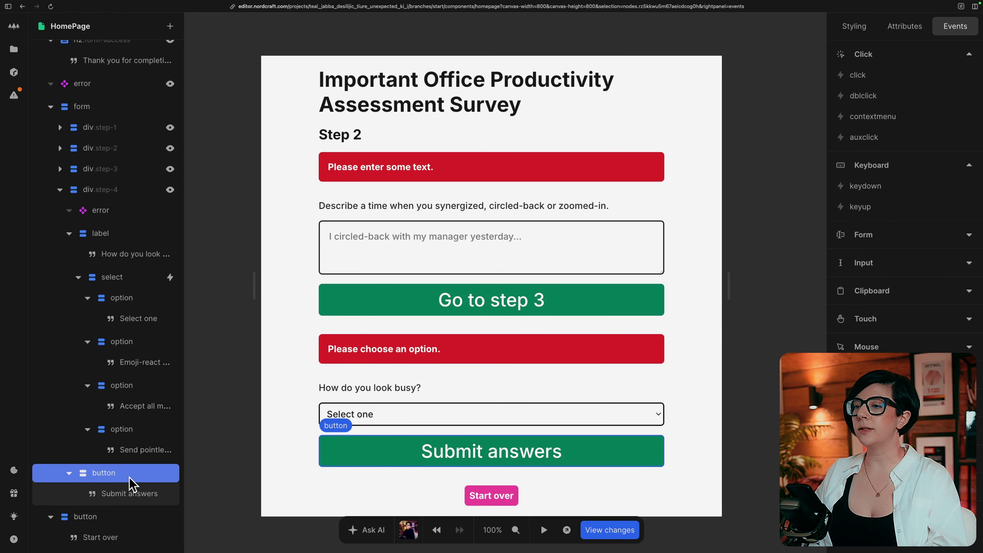
{"action": "key", "text": "e"}
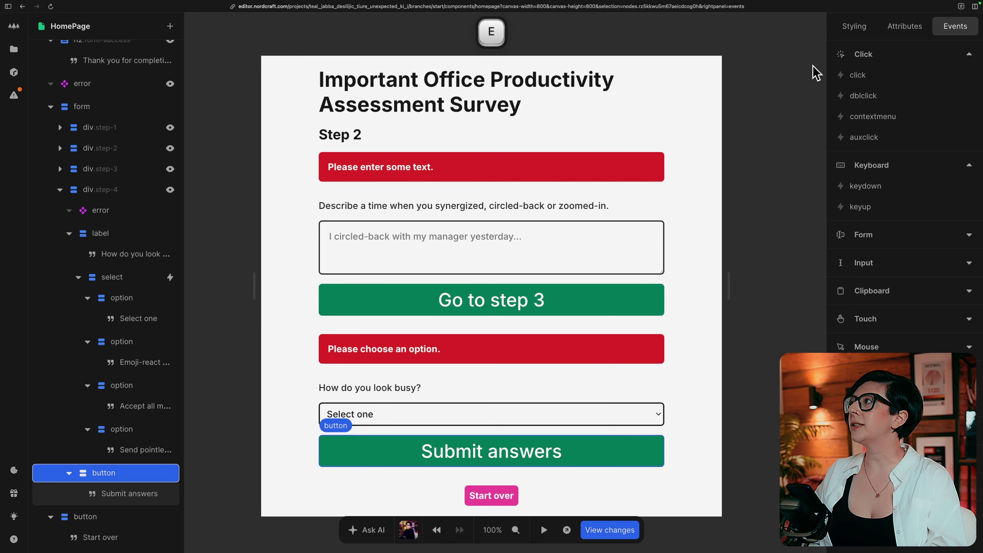
{"action": "left_click", "coordinate": [880, 76]}
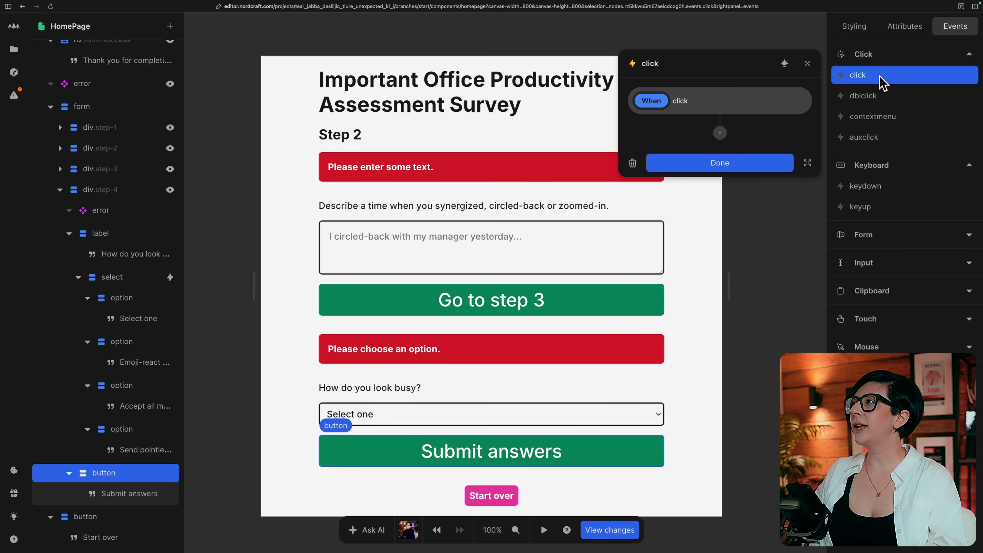
{"action": "left_click", "coordinate": [717, 135]}
{"action": "type", "text": "sw"}
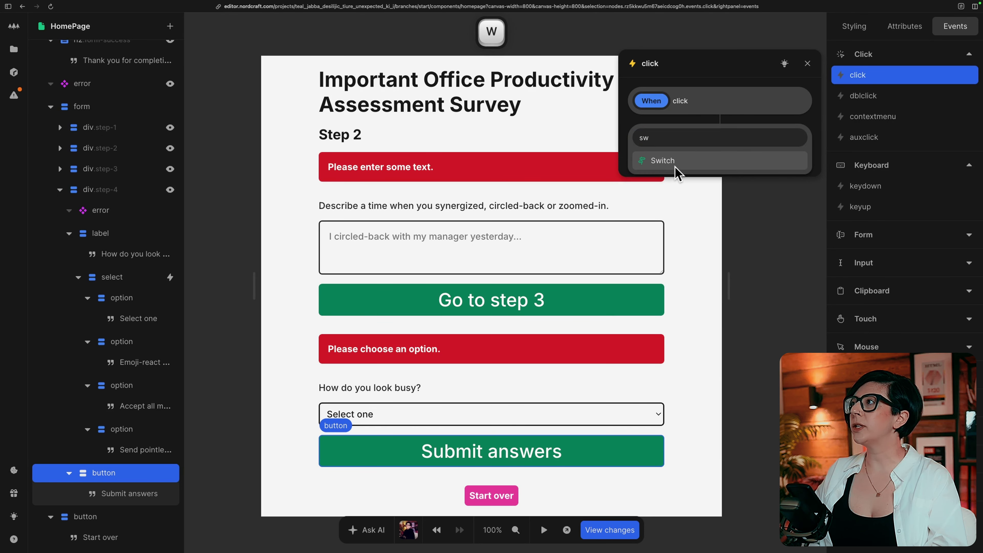
{"action": "left_click", "coordinate": [673, 168]}
- Set the Switch's If condition to a formula named "Step 4 is valid" that feeds look_busy into step_4_valid
{"action": "left_click", "coordinate": [526, 229]}
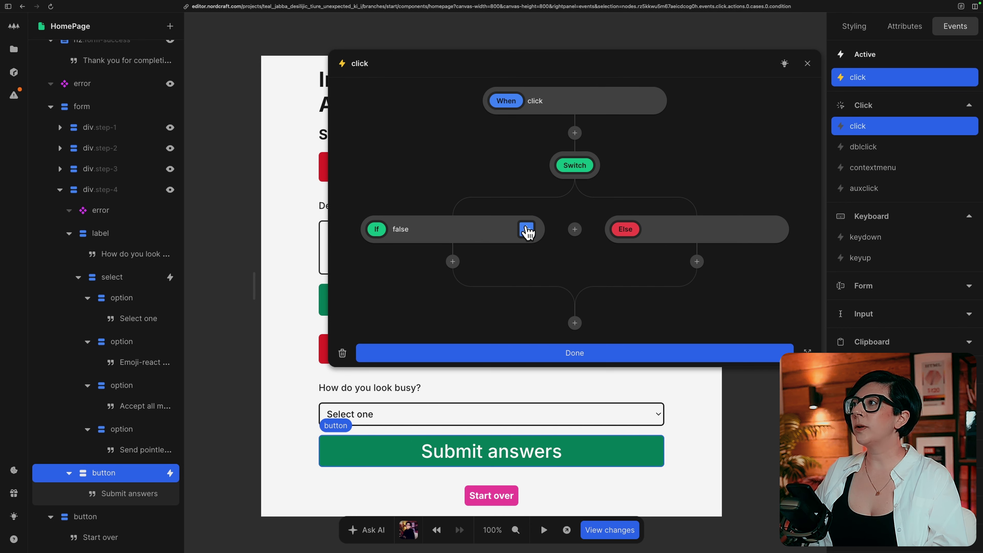
{"action": "left_click", "coordinate": [53, 287]}
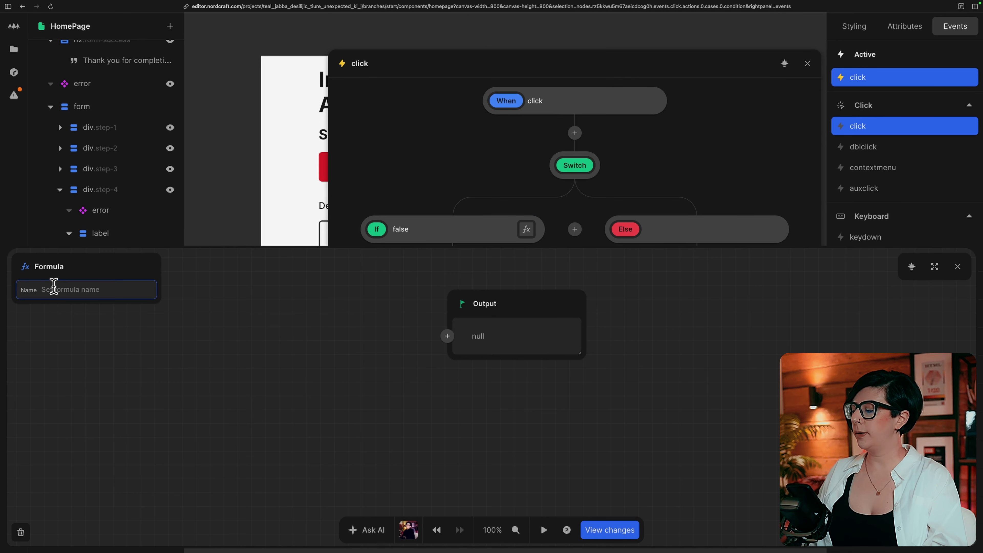
{"action": "type", "text": "Step 4 is "}
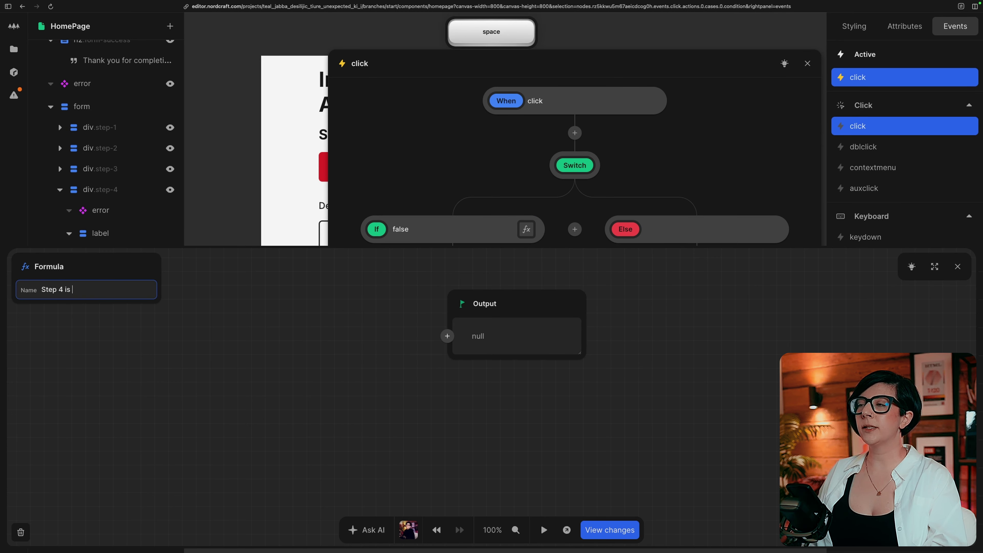
{"action": "type", "text": "valid"}
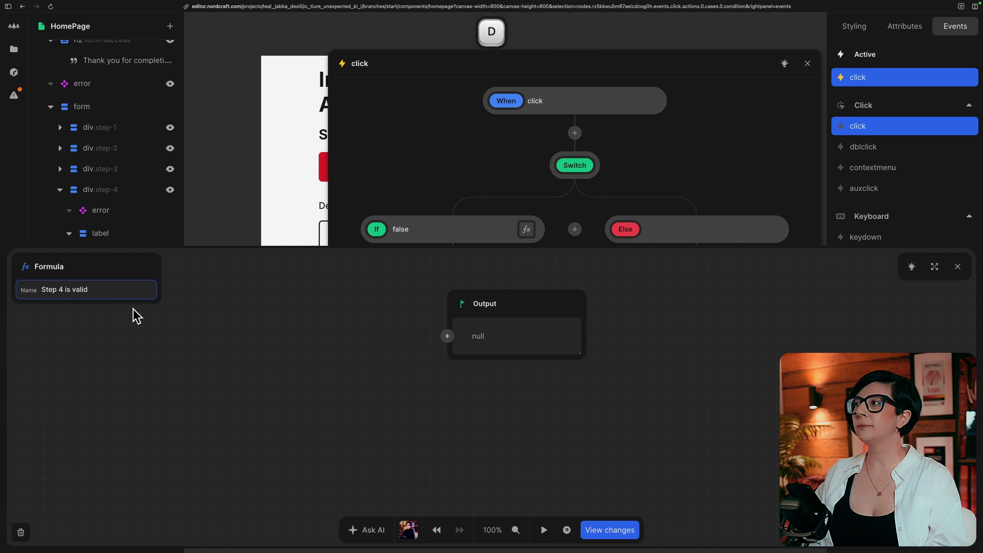
{"action": "left_click", "coordinate": [447, 336]}
{"action": "scroll", "coordinate": [433, 448], "scroll_direction": "down", "scroll_amount": 1}
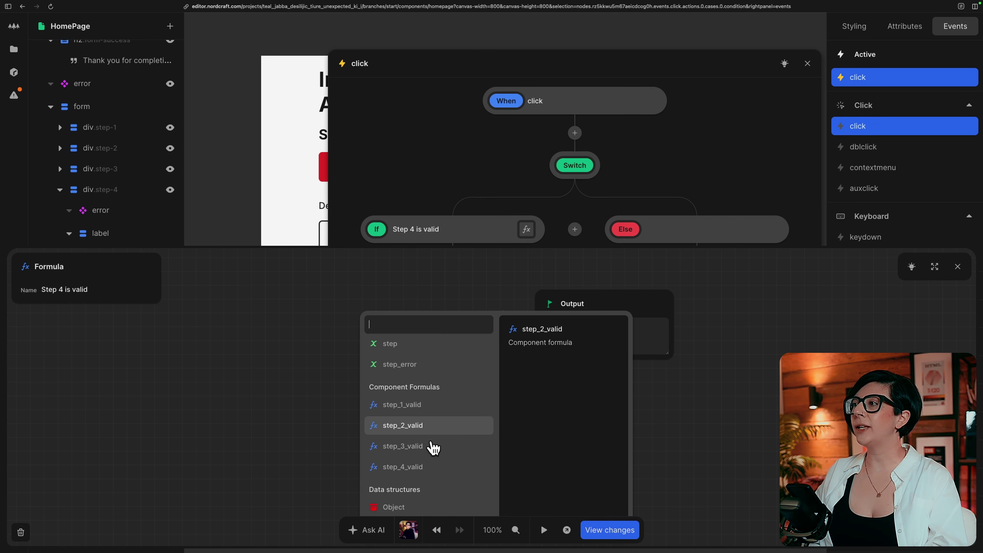
{"action": "left_click", "coordinate": [413, 468]}
{"action": "left_click", "coordinate": [413, 337]}
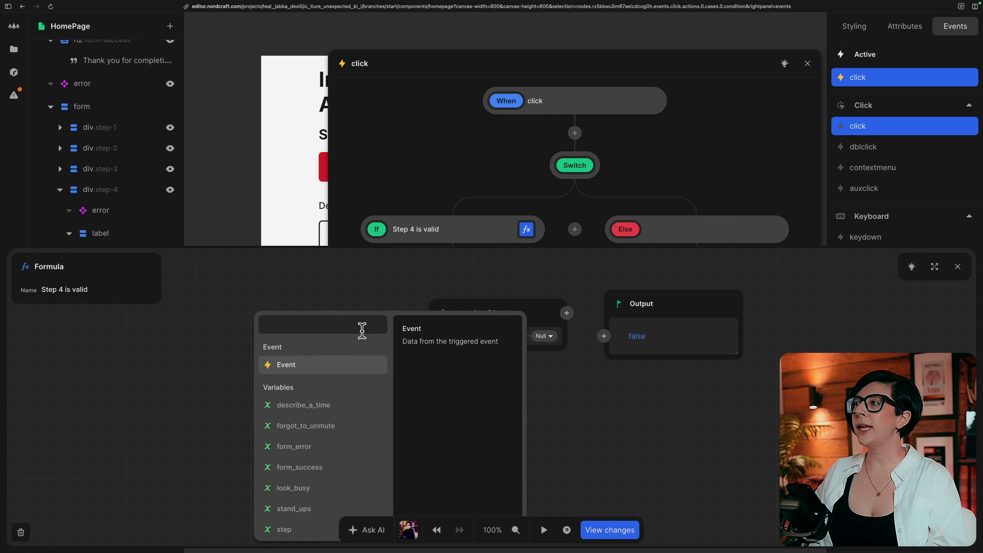
{"action": "left_click", "coordinate": [300, 488]}
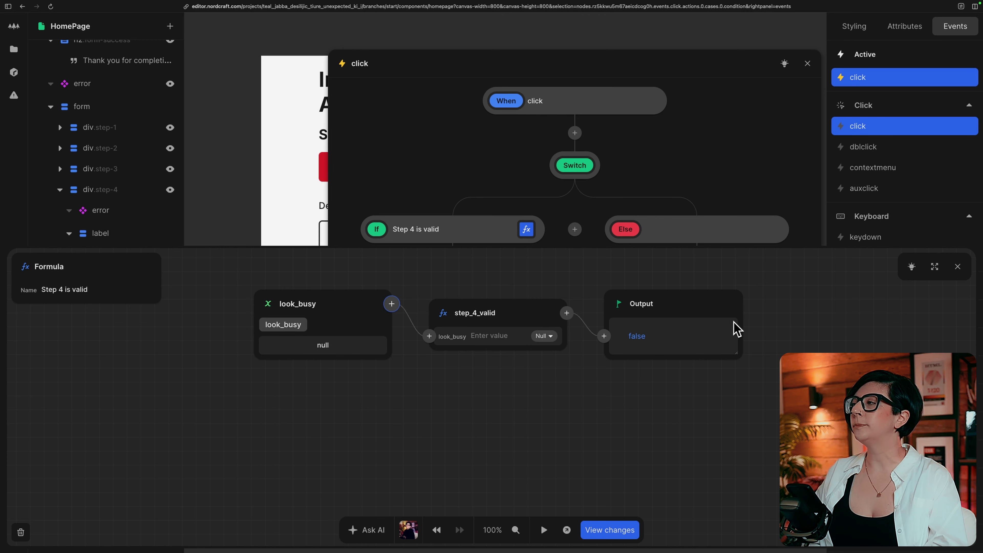
{"action": "left_click", "coordinate": [957, 267]}
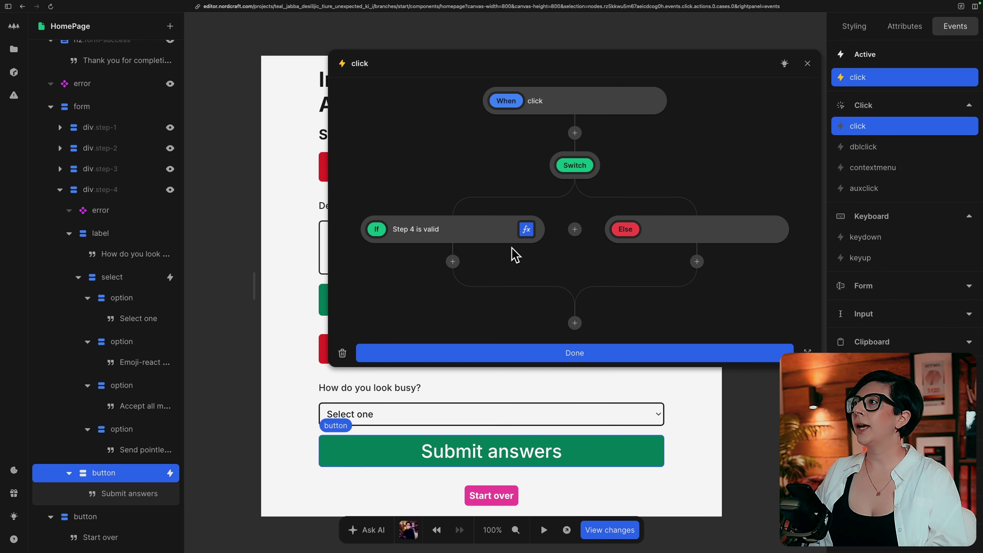
- Add a Set: step_error action with the value false under the "Step 4 is valid" condition
{"action": "left_click", "coordinate": [452, 261]}
{"action": "left_click", "coordinate": [438, 455]}
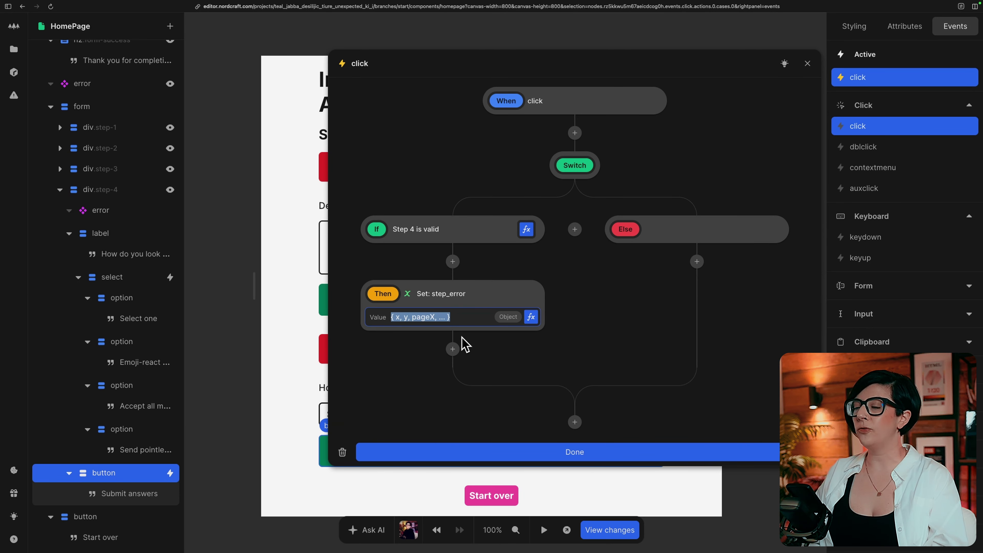
{"action": "type", "text": "false"}
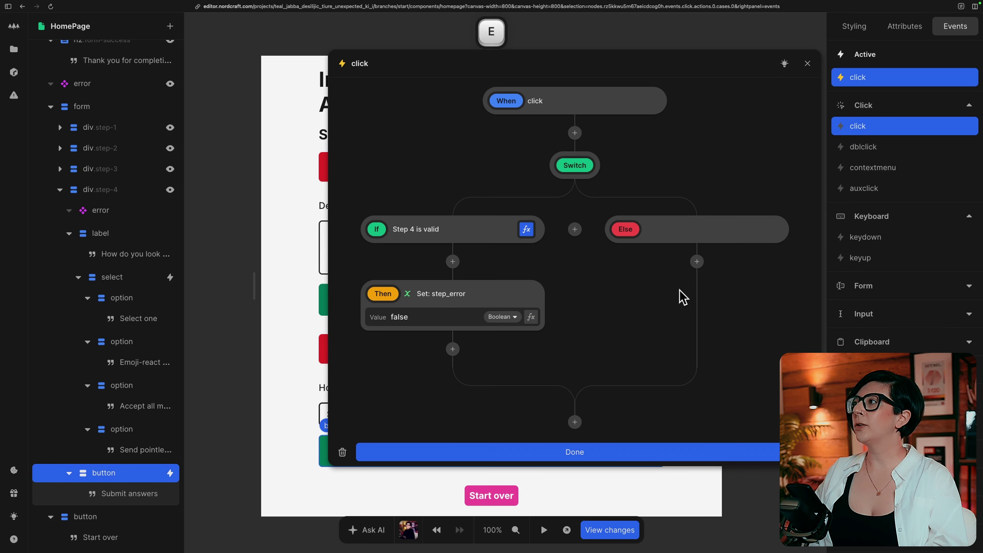
- Add a Set: step_error action with the value true to the Else branch and close the "Submit answers" button's click workflow
{"action": "left_click", "coordinate": [697, 262]}
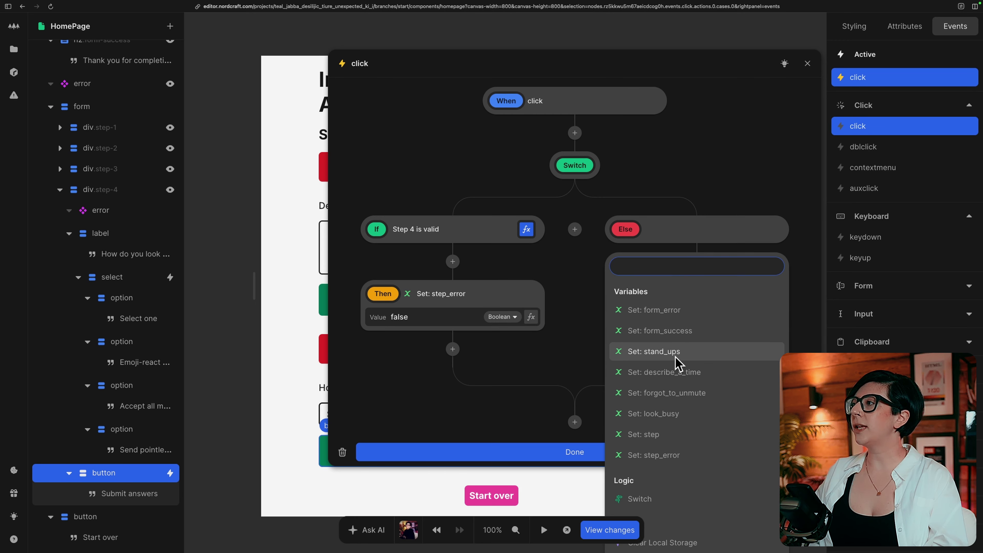
{"action": "left_click", "coordinate": [665, 455]}
{"action": "type", "text": "true"}
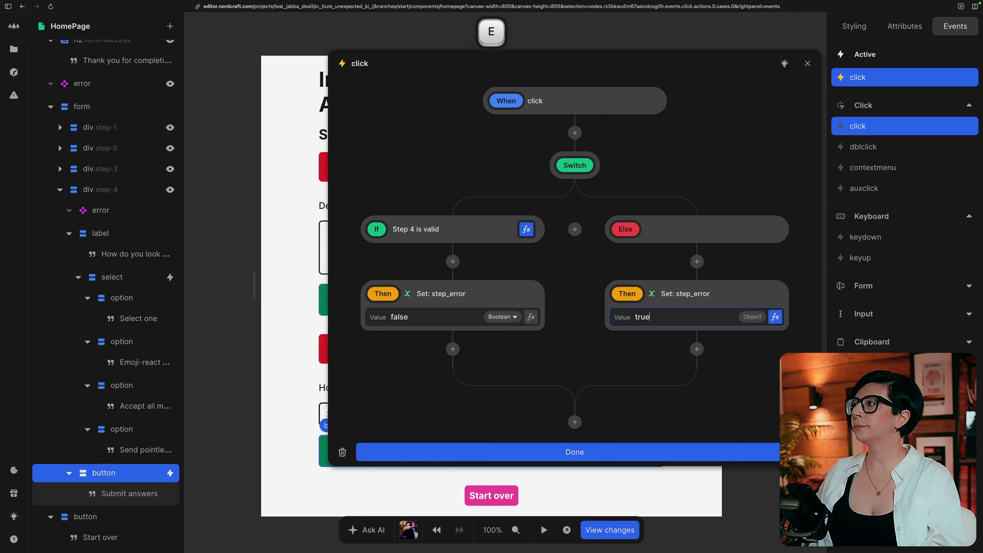
{"action": "left_click", "coordinate": [742, 383]}
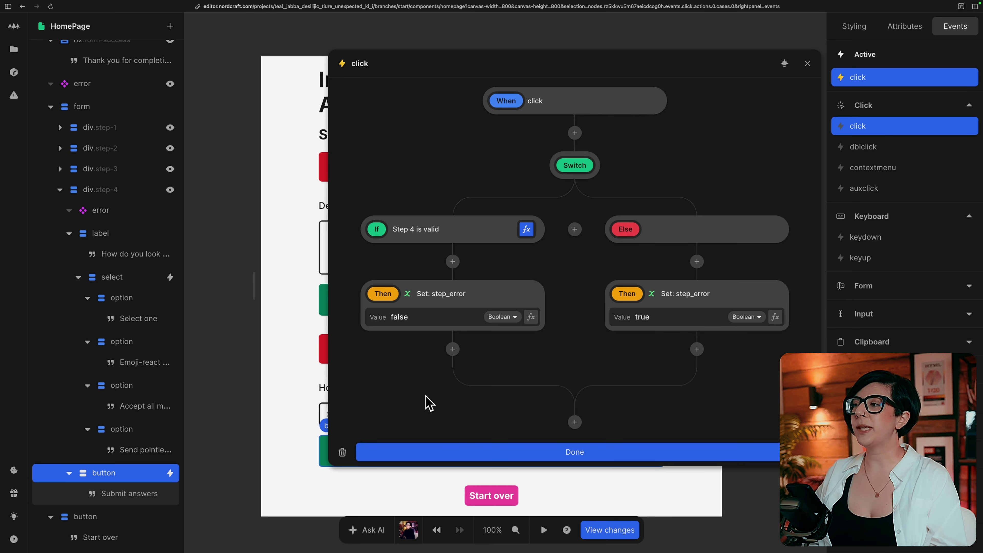
{"action": "key", "text": "Escape"}
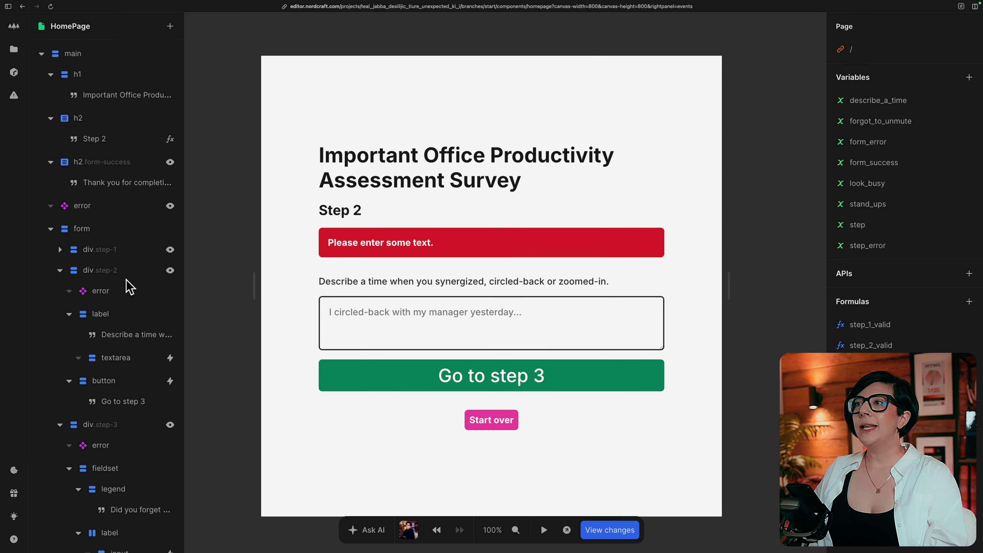
- Set the Show formula of the error component in the step-2 div to the step_error variable
{"action": "left_click", "coordinate": [125, 293]}
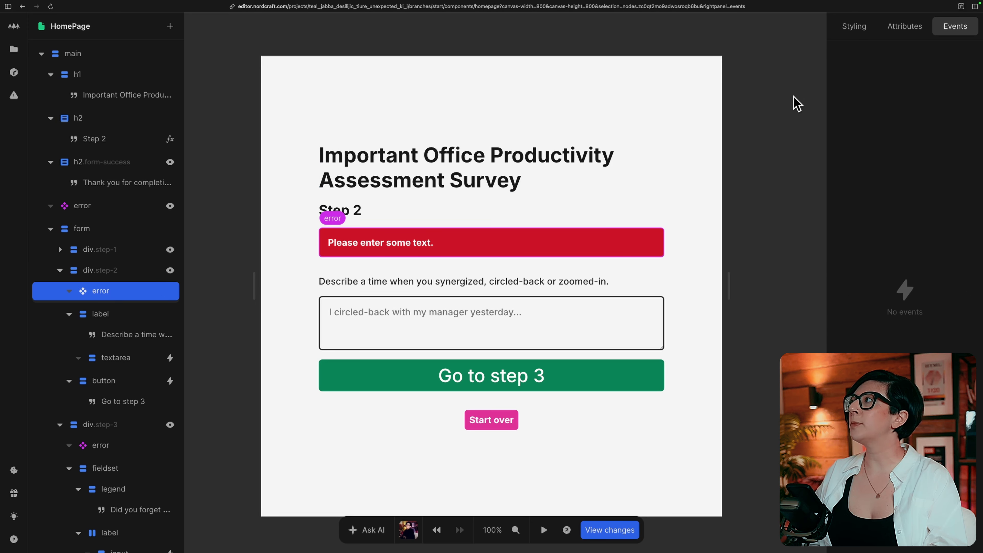
{"action": "key", "text": "a"}
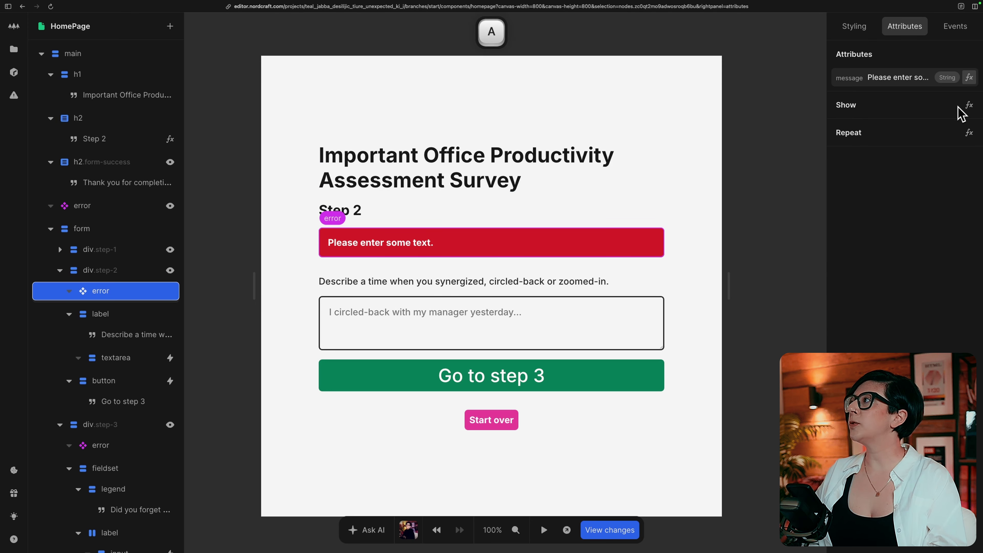
{"action": "left_click", "coordinate": [969, 105]}
{"action": "scroll", "coordinate": [446, 437], "scroll_direction": "down", "scroll_amount": 2}
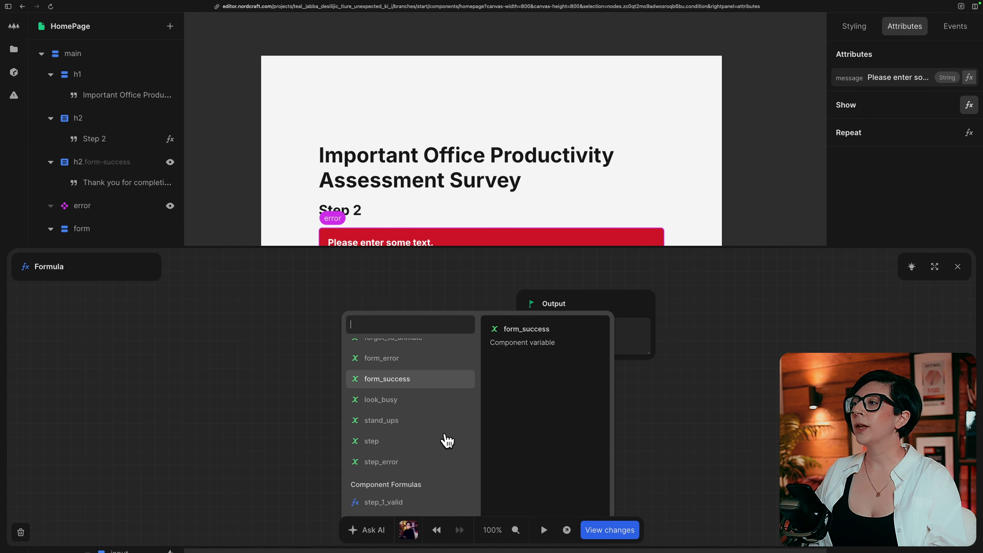
{"action": "left_click", "coordinate": [415, 465]}
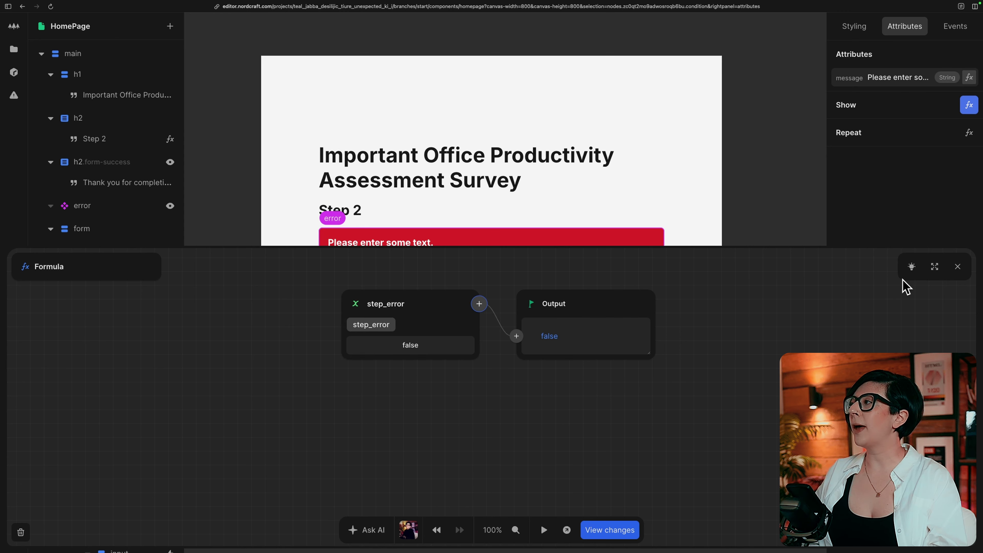
{"action": "left_click", "coordinate": [958, 267]}
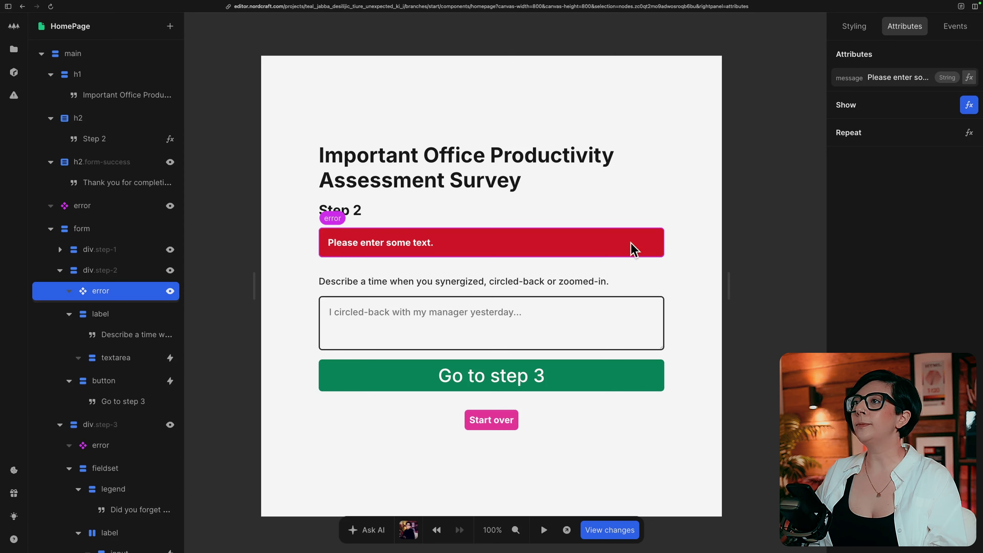
- Collapse the step-2 div and set the Show formula of the step-3 div's error component to the step_error variable
{"action": "left_click", "coordinate": [60, 270]}
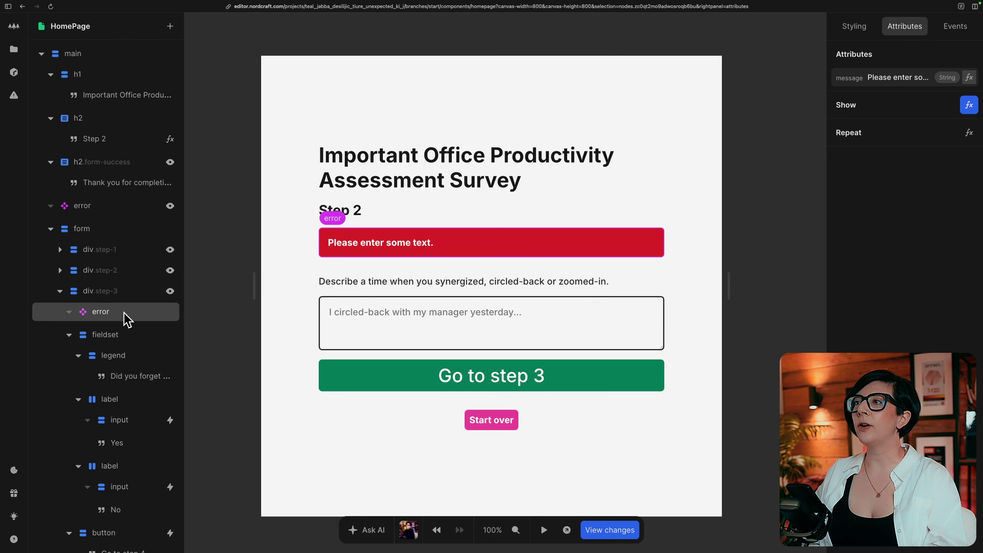
{"action": "left_click", "coordinate": [127, 320]}
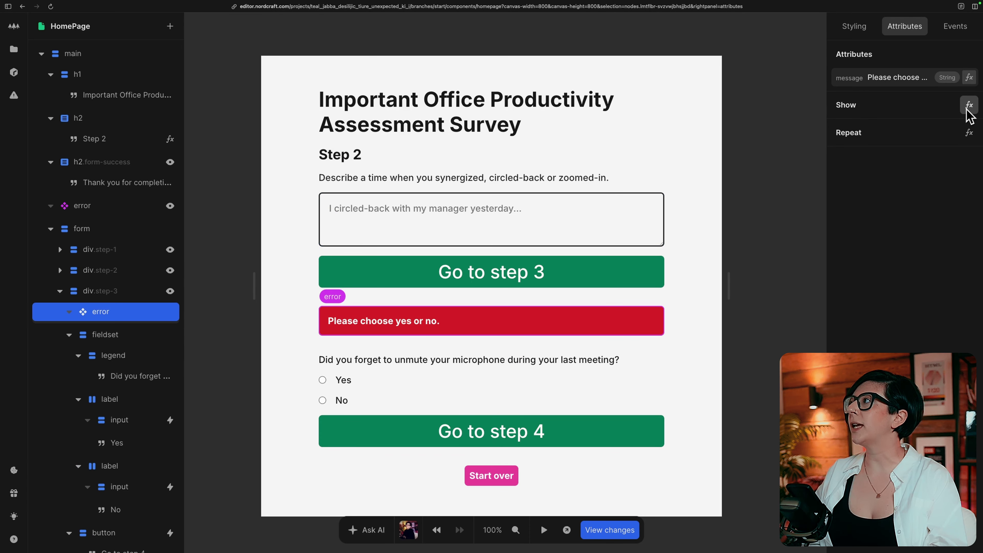
{"action": "left_click", "coordinate": [969, 105]}
{"action": "scroll", "coordinate": [399, 446], "scroll_direction": "down", "scroll_amount": 2}
{"action": "left_click", "coordinate": [395, 469]}
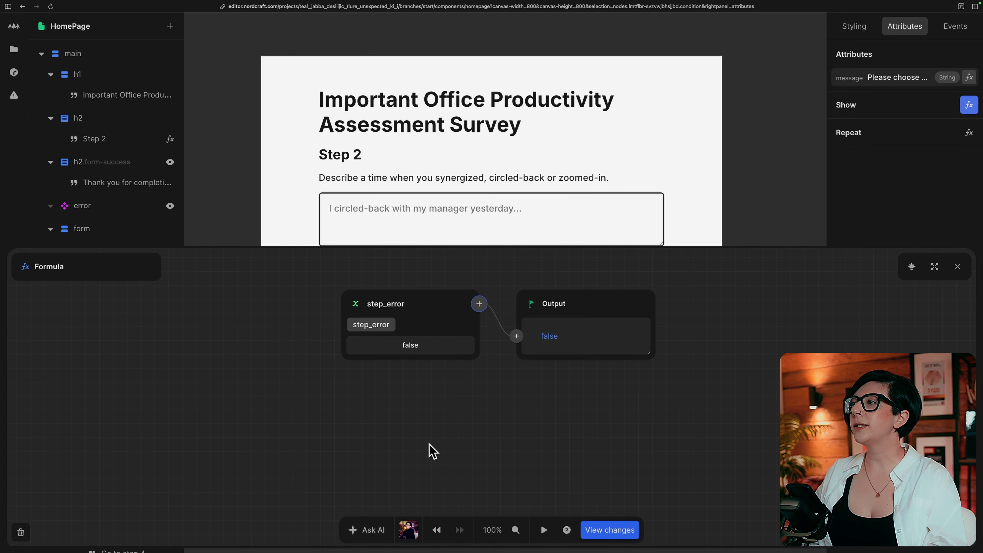
{"action": "left_click", "coordinate": [957, 266]}
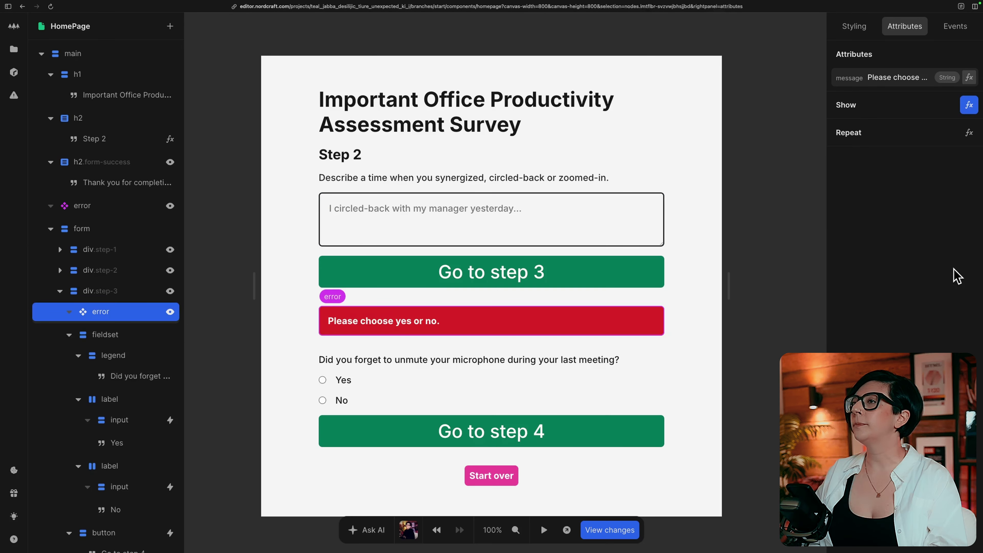
- Collapse the step-3 div and set the Show formula of the step-4 div's error component to the step_error variable
{"action": "left_click", "coordinate": [60, 292]}
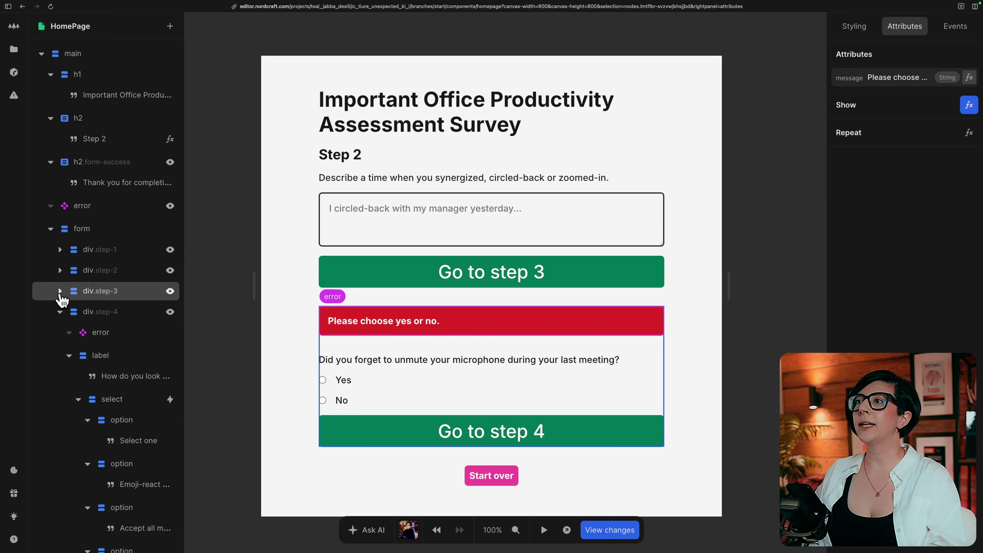
{"action": "left_click", "coordinate": [115, 334]}
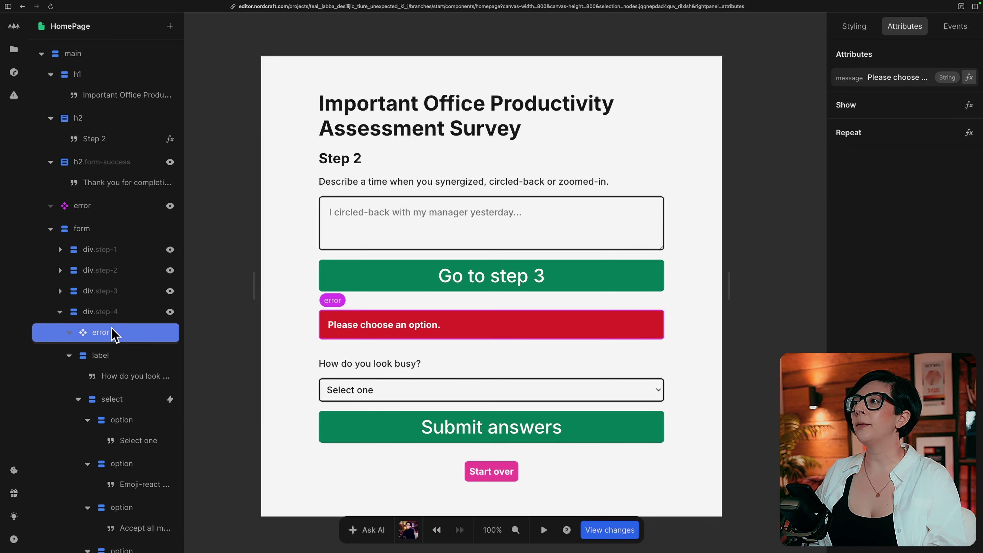
{"action": "left_click", "coordinate": [970, 110]}
{"action": "scroll", "coordinate": [417, 411], "scroll_direction": "down", "scroll_amount": 1}
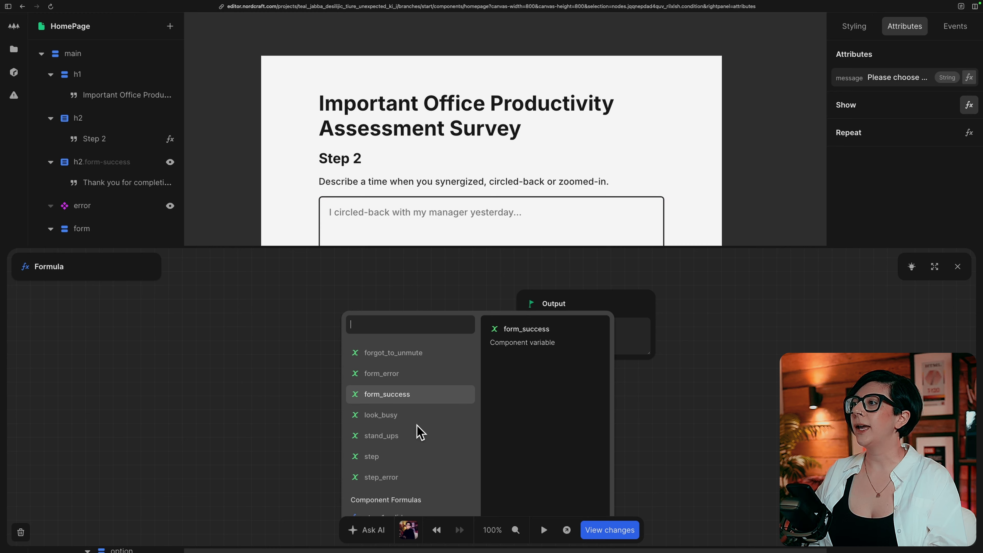
{"action": "left_click", "coordinate": [407, 482]}
{"action": "left_click", "coordinate": [957, 267]}
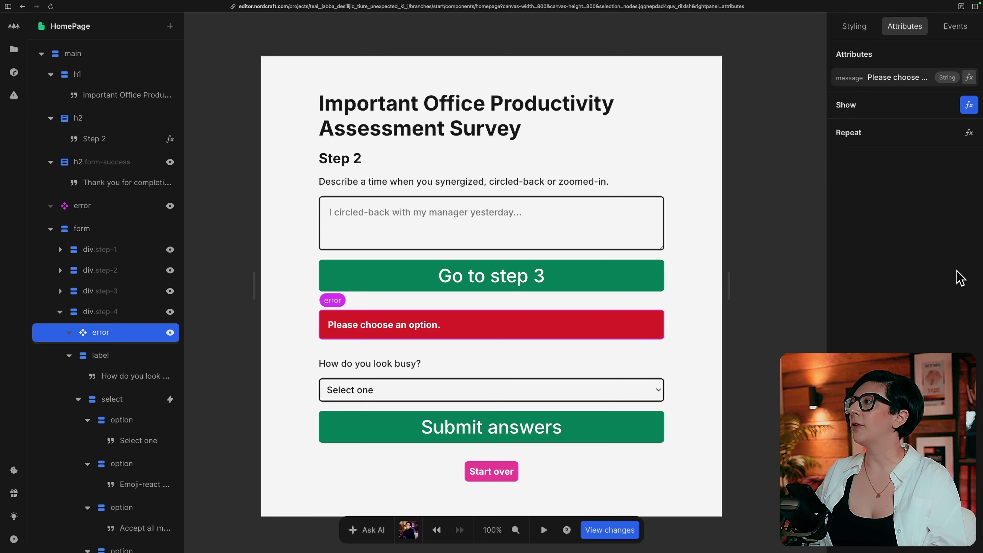
{"action": "left_click", "coordinate": [783, 299]}
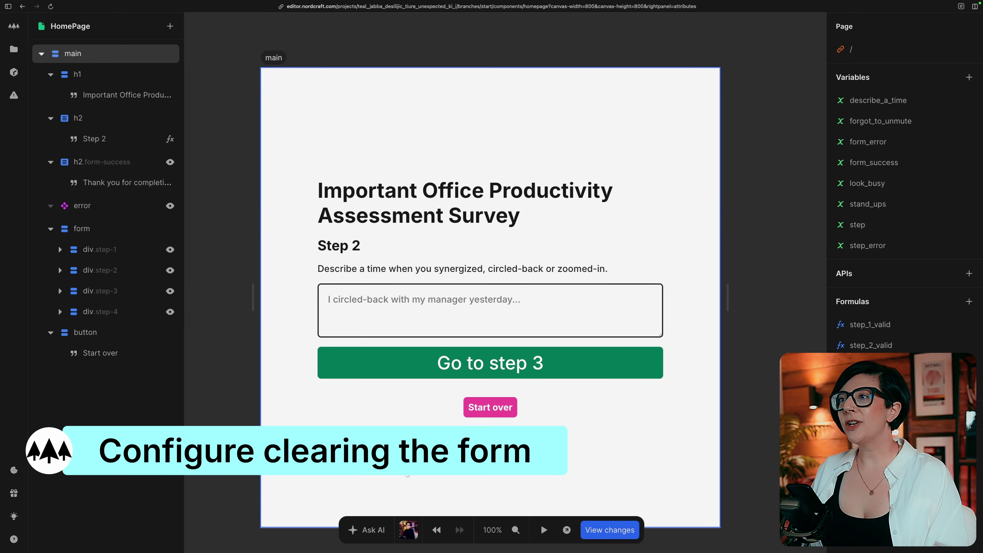
{"action": "left_click", "coordinate": [508, 412]}
{"action": "left_click", "coordinate": [448, 456]}
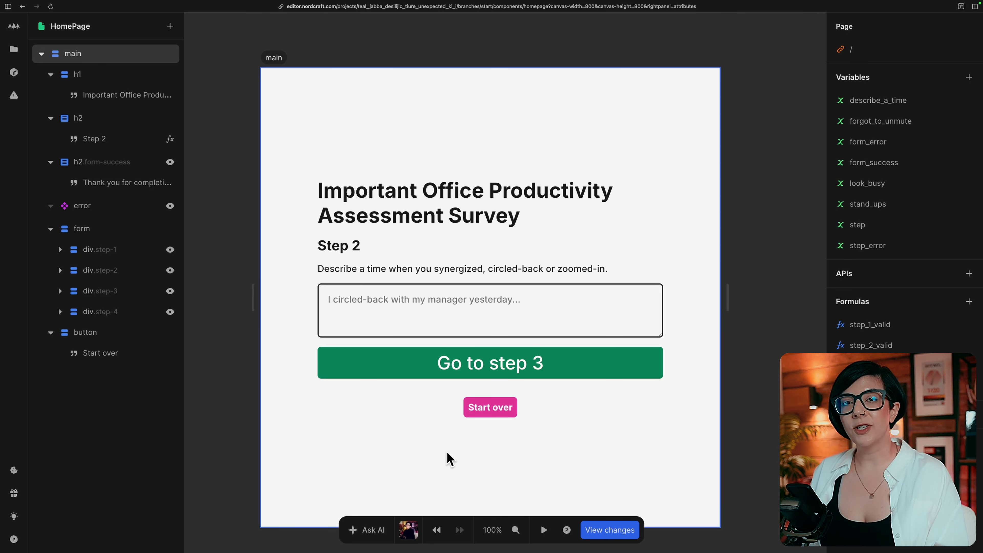
{"action": "left_click", "coordinate": [512, 413]}
{"action": "left_click", "coordinate": [409, 460]}
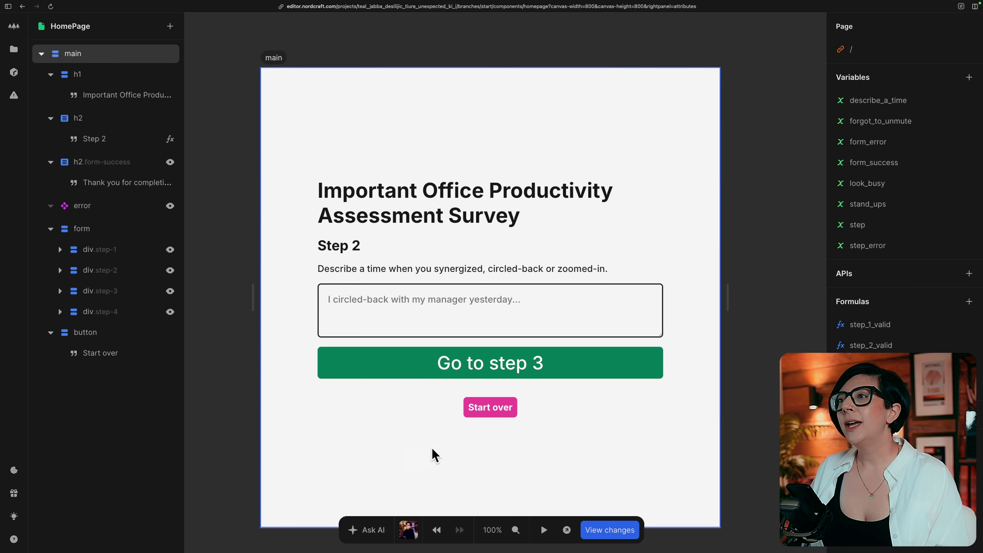
{"action": "left_click", "coordinate": [504, 407]}
{"action": "left_click", "coordinate": [454, 448]}
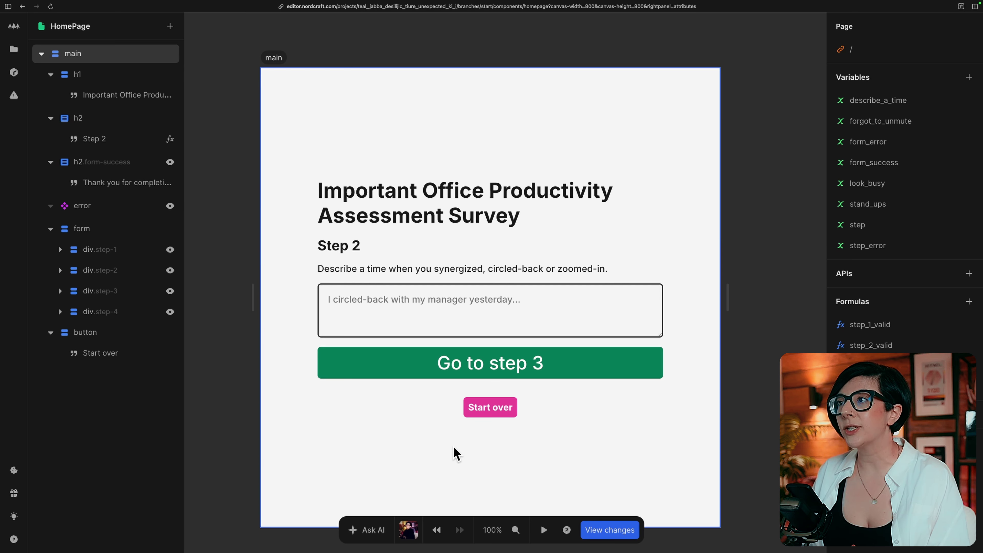
- Create a click workflow for the "Start over" button with a Set: step action of value 1
{"action": "left_click", "coordinate": [131, 338]}
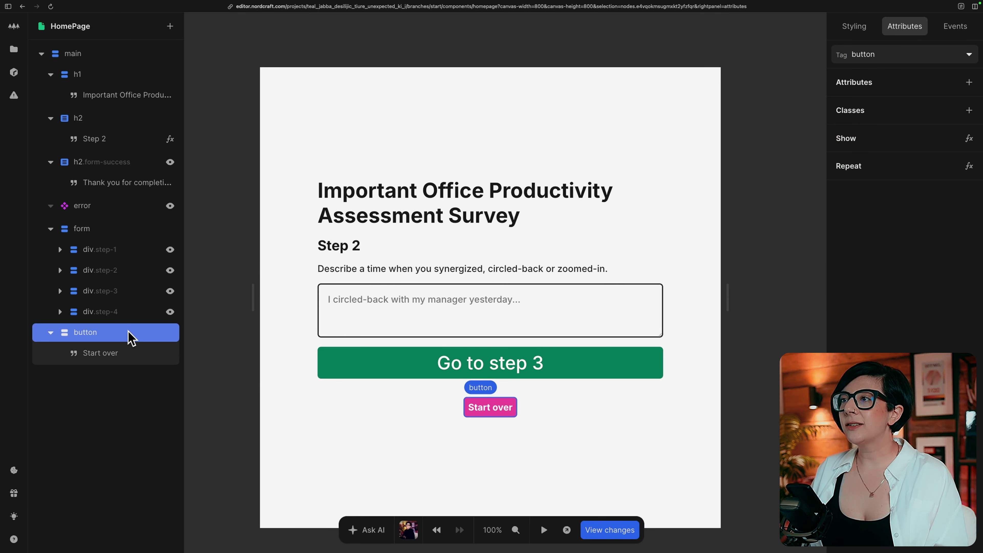
{"action": "key", "text": "e"}
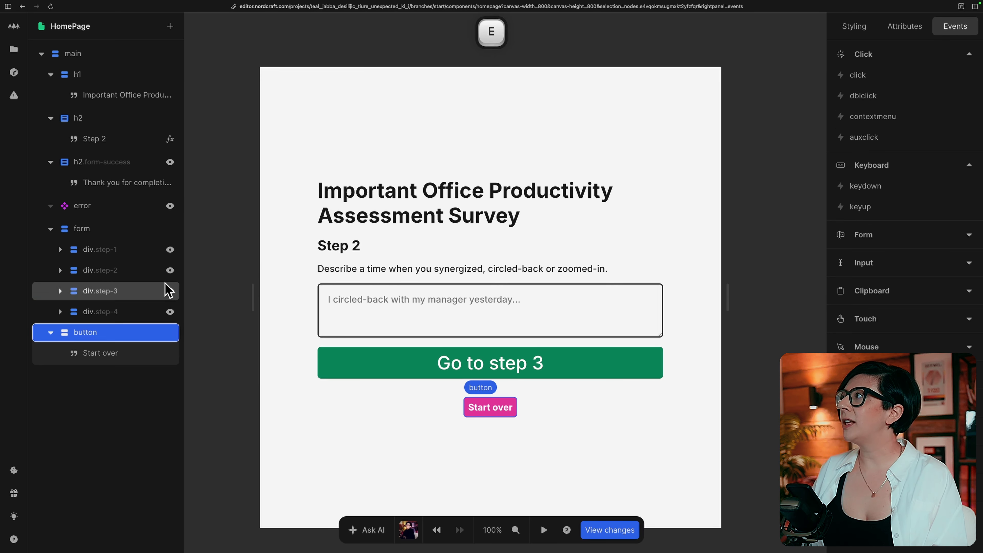
{"action": "left_click", "coordinate": [887, 78]}
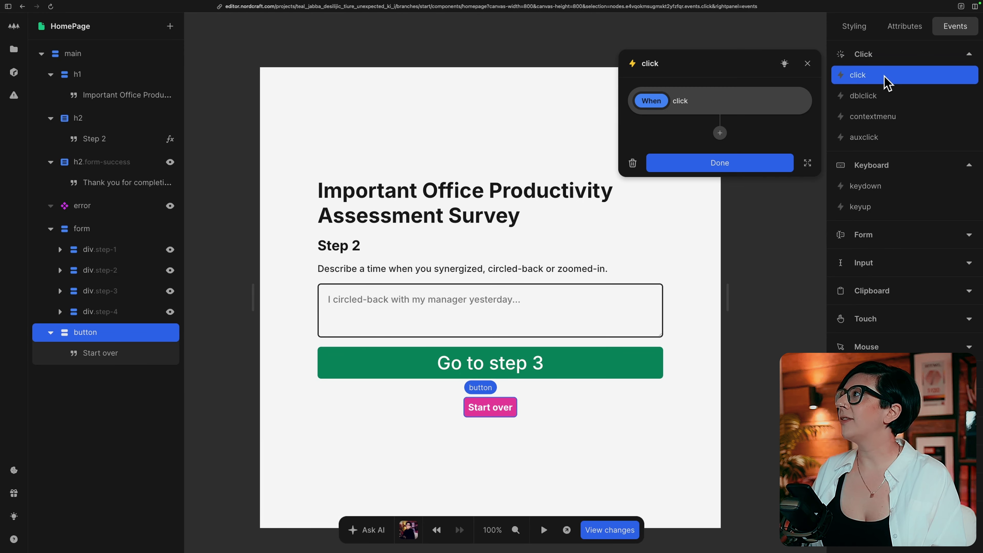
{"action": "left_click", "coordinate": [720, 133]}
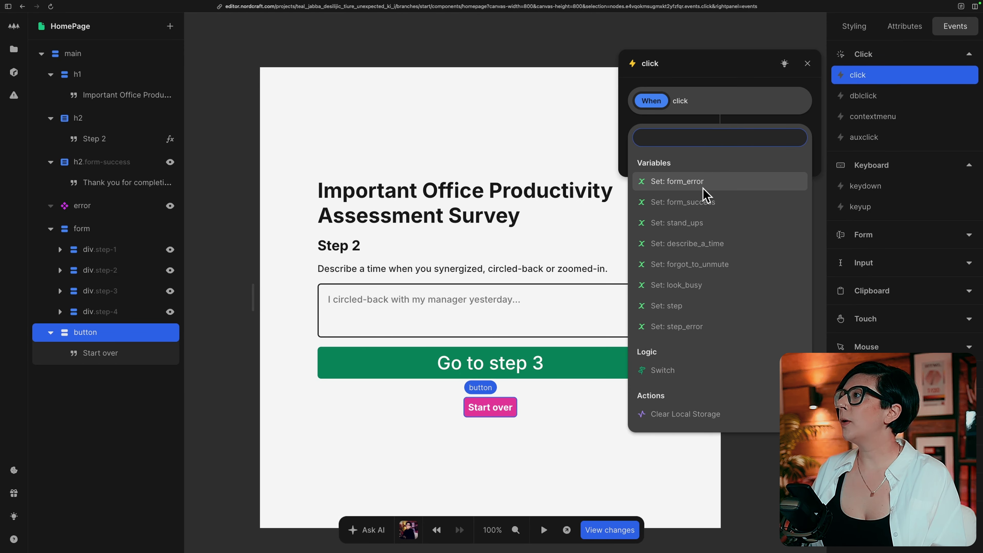
{"action": "left_click", "coordinate": [708, 309]}
{"action": "left_click", "coordinate": [747, 188]}
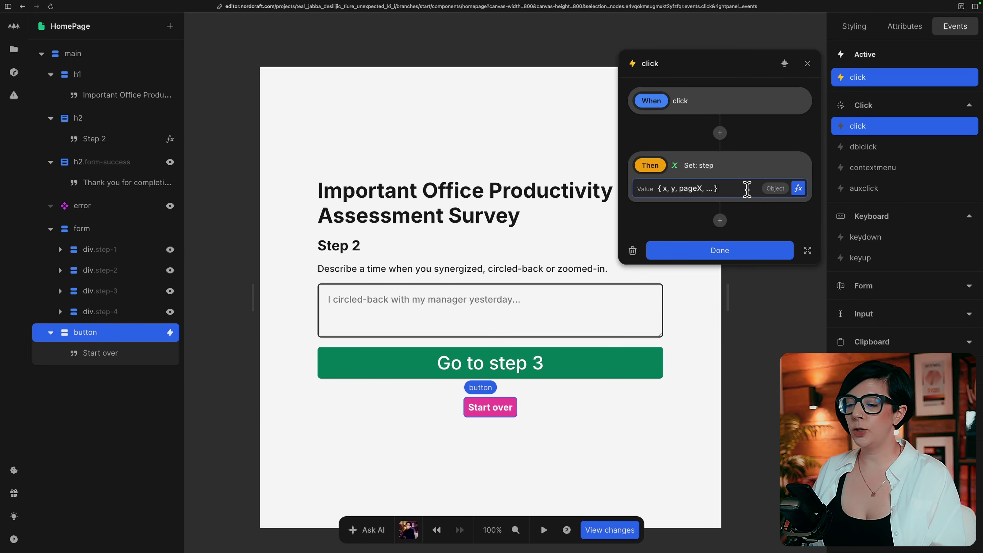
{"action": "type", "text": "1"}
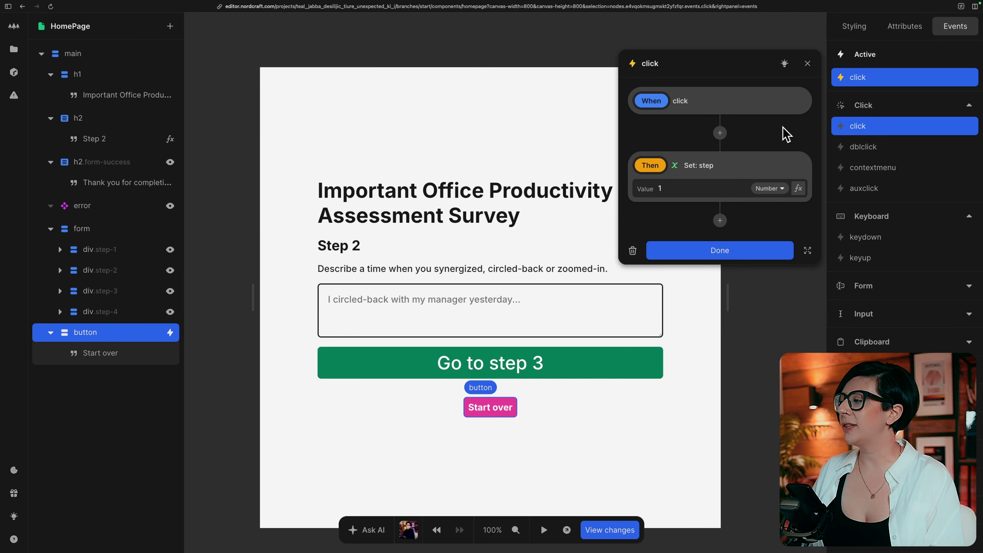
- Add a Set: stand_ups action with the value null and a Set: describe_a_time action with an empty value
{"action": "left_click", "coordinate": [720, 221]}
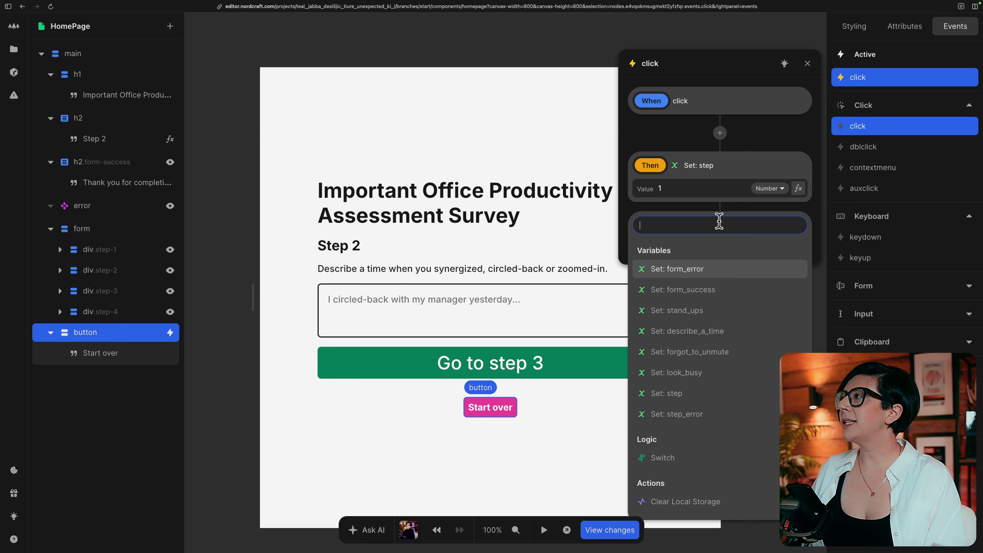
{"action": "left_click", "coordinate": [718, 315]}
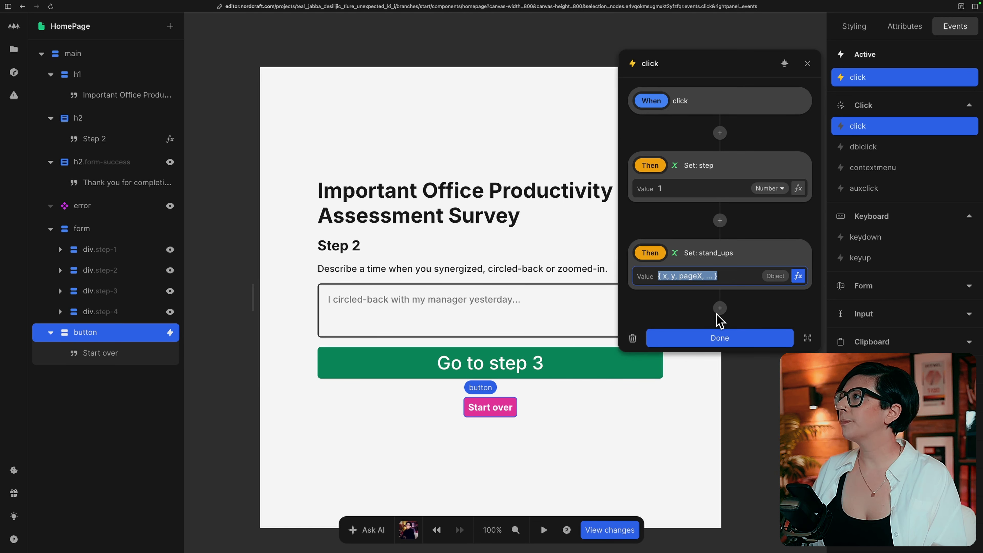
{"action": "key", "text": "BackSpace"}
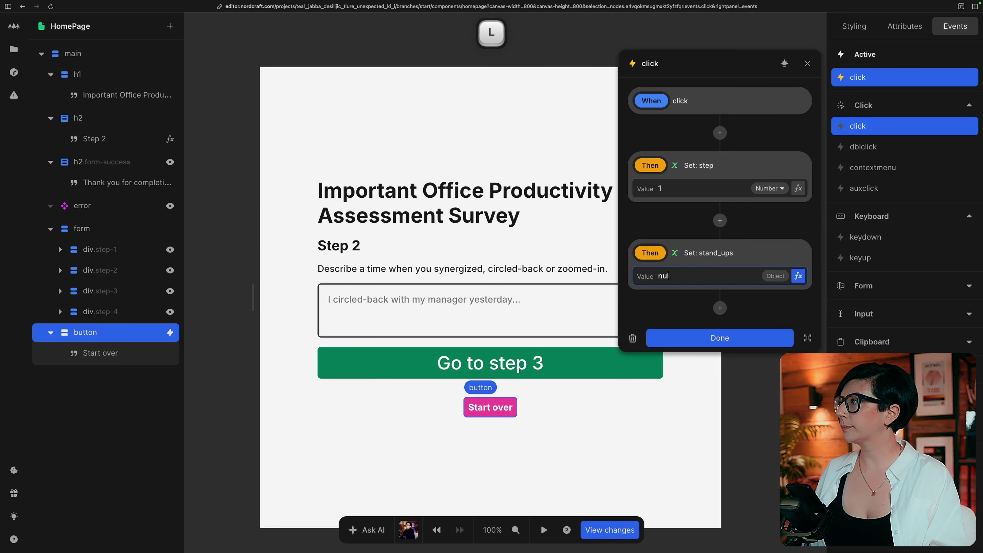
{"action": "left_click", "coordinate": [719, 309]}
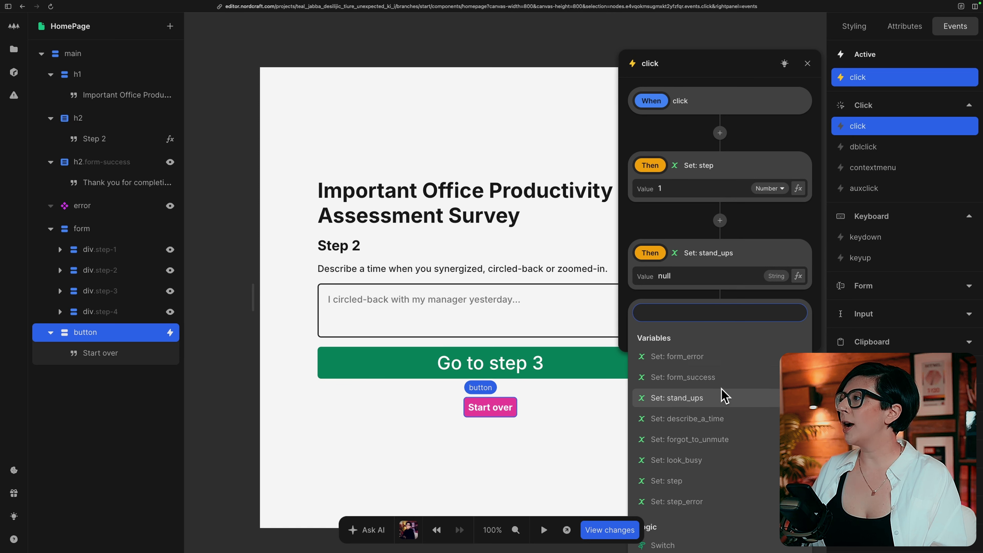
{"action": "left_click", "coordinate": [722, 418]}
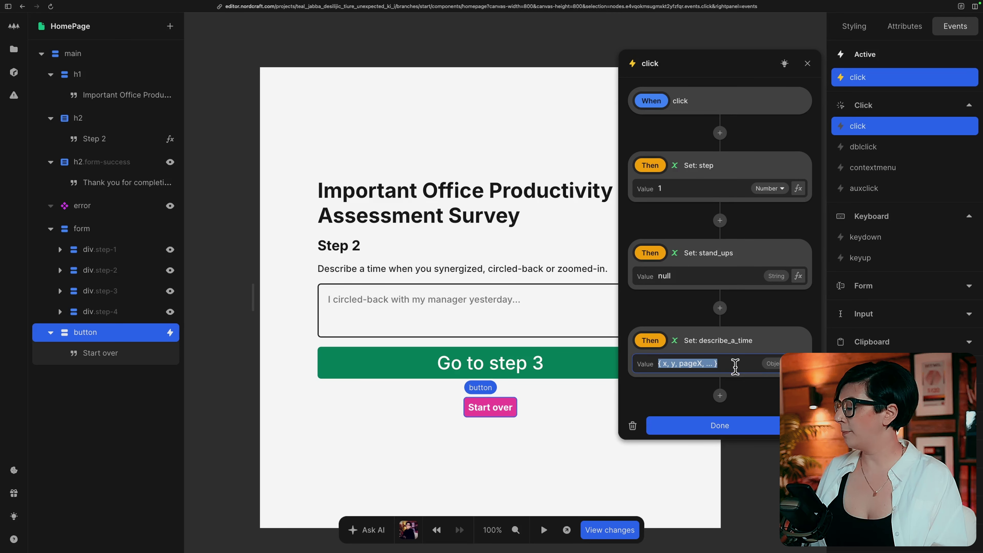
{"action": "key", "text": "BackSpace"}
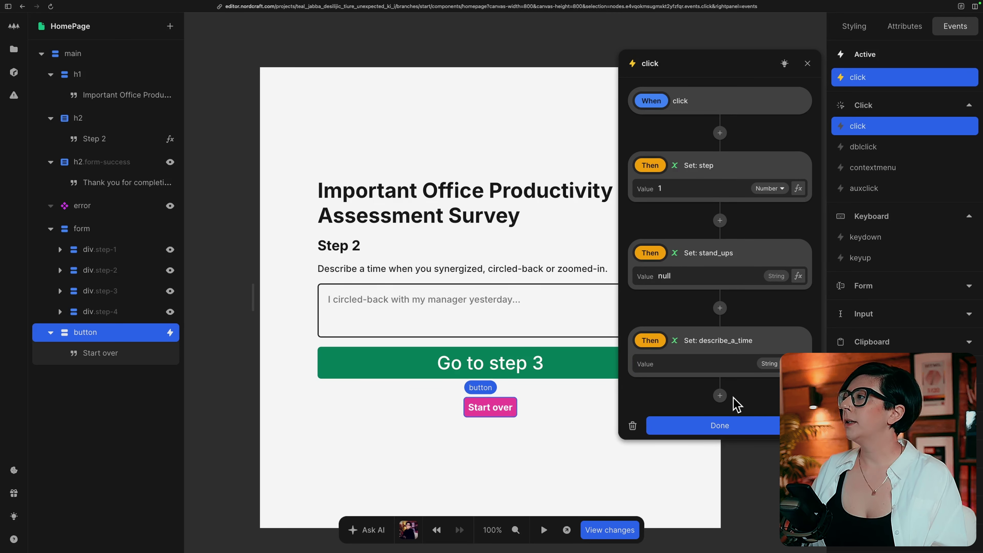
- Add Set: forgot_to_unmute and Set: look_busy actions, both with the value null, to the "Start over" workflow
{"action": "left_click", "coordinate": [720, 396]}
{"action": "left_click", "coordinate": [720, 438]}
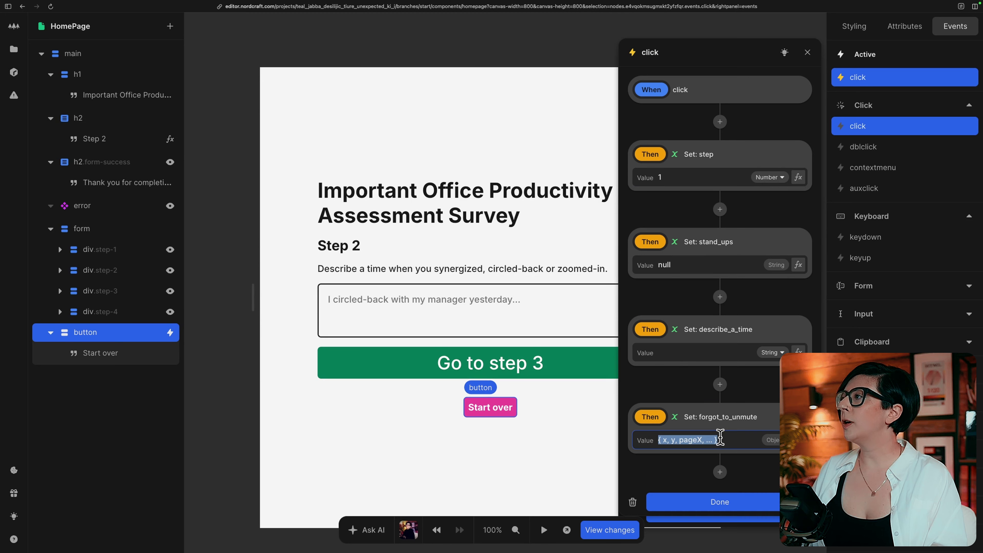
{"action": "key", "text": "BackSpace"}
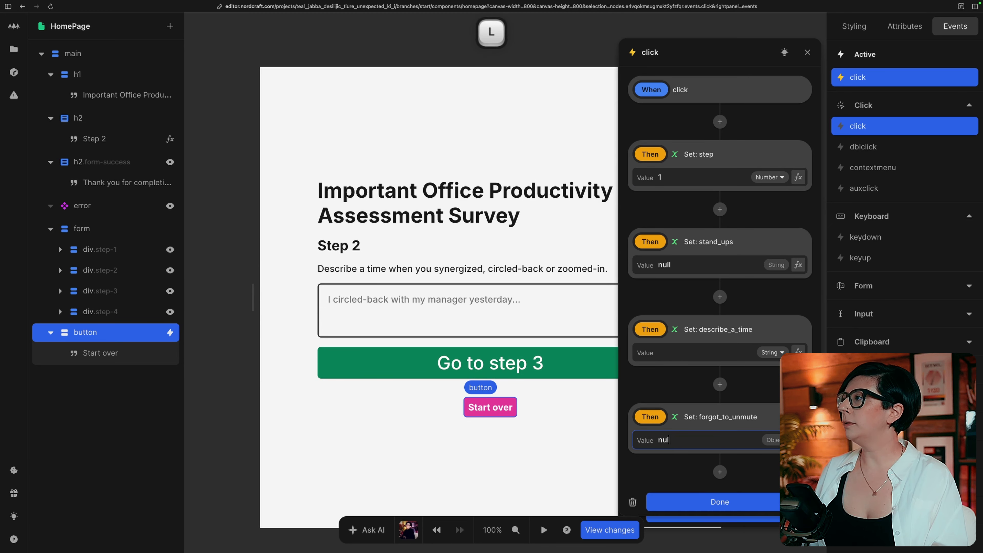
{"action": "left_click", "coordinate": [720, 472]}
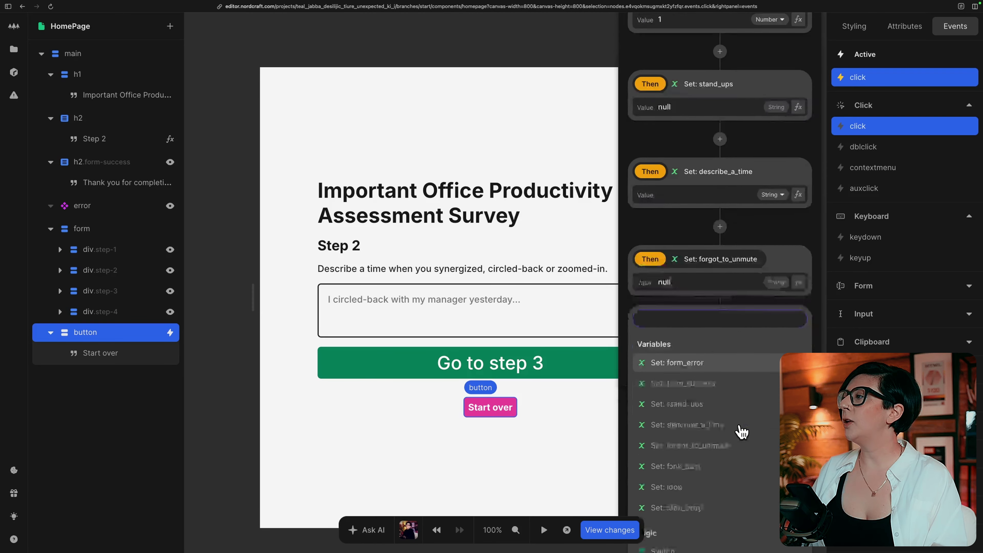
{"action": "left_click", "coordinate": [731, 406]}
{"action": "left_click", "coordinate": [734, 440]}
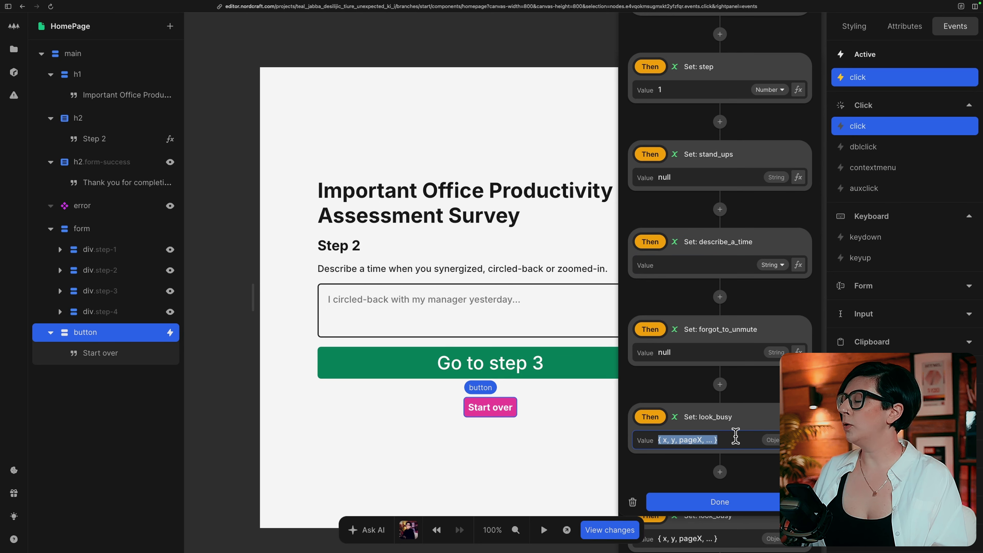
{"action": "key", "text": "BackSpace"}
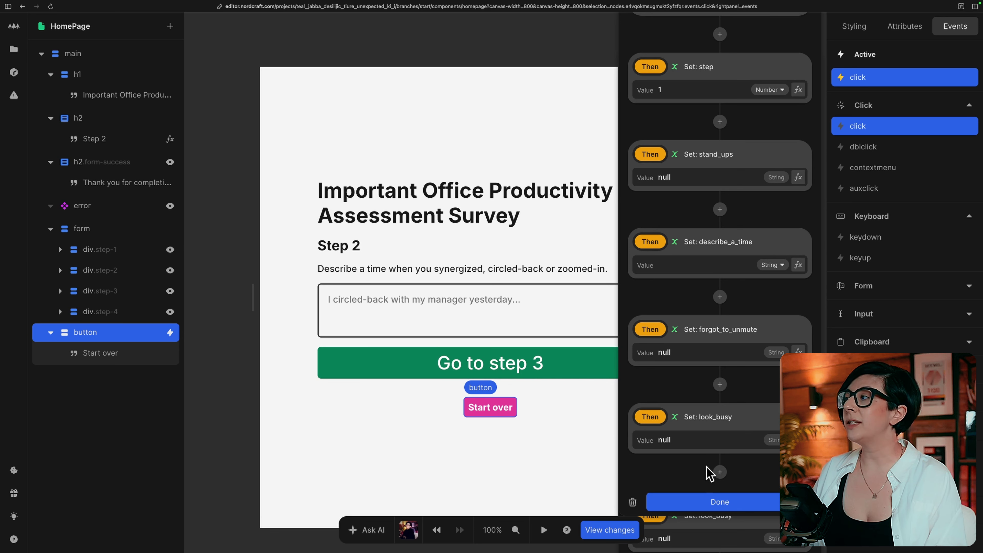
- Add a Clear Session Storage action to the end of the "Start over" workflow and close the workflow
{"action": "left_click", "coordinate": [720, 472]}
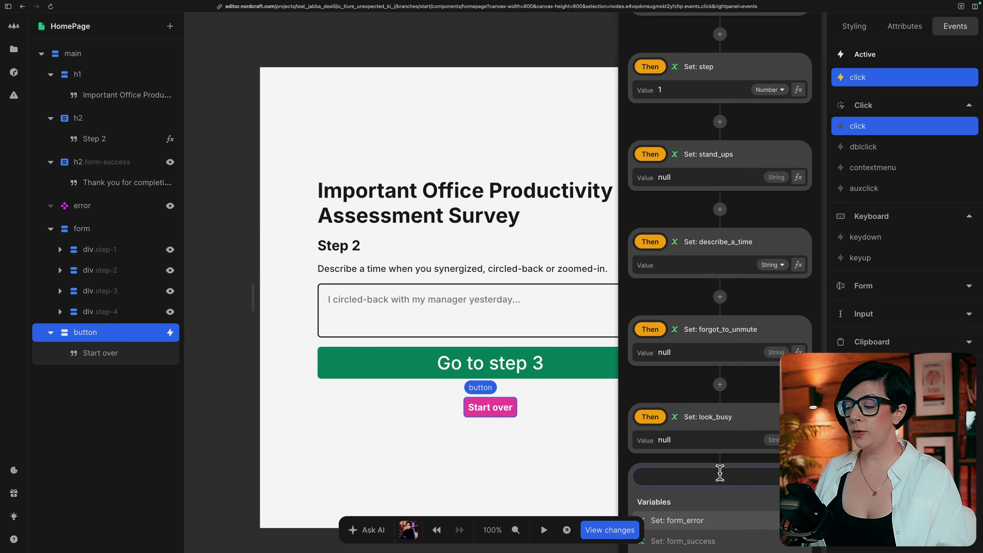
{"action": "type", "text": "clear"}
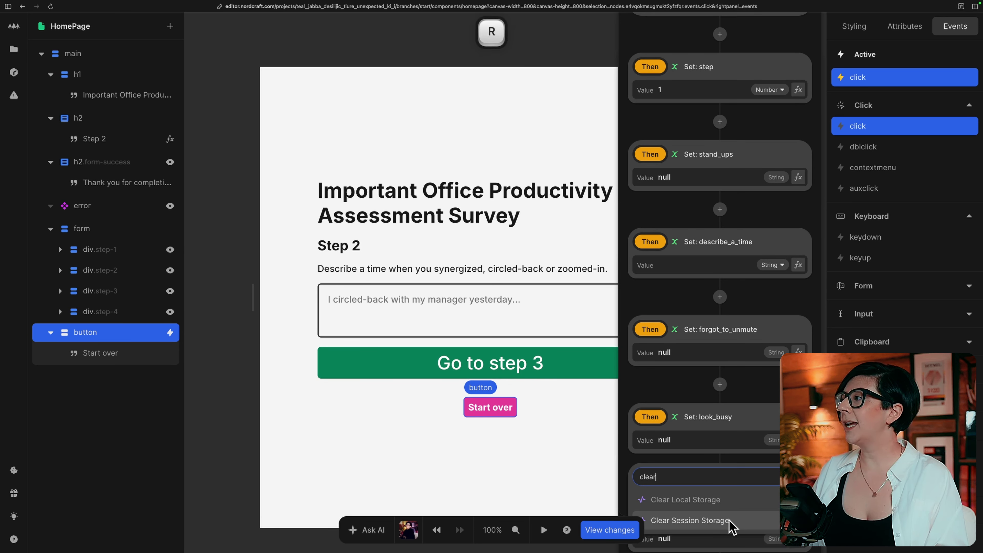
{"action": "left_click", "coordinate": [752, 524]}
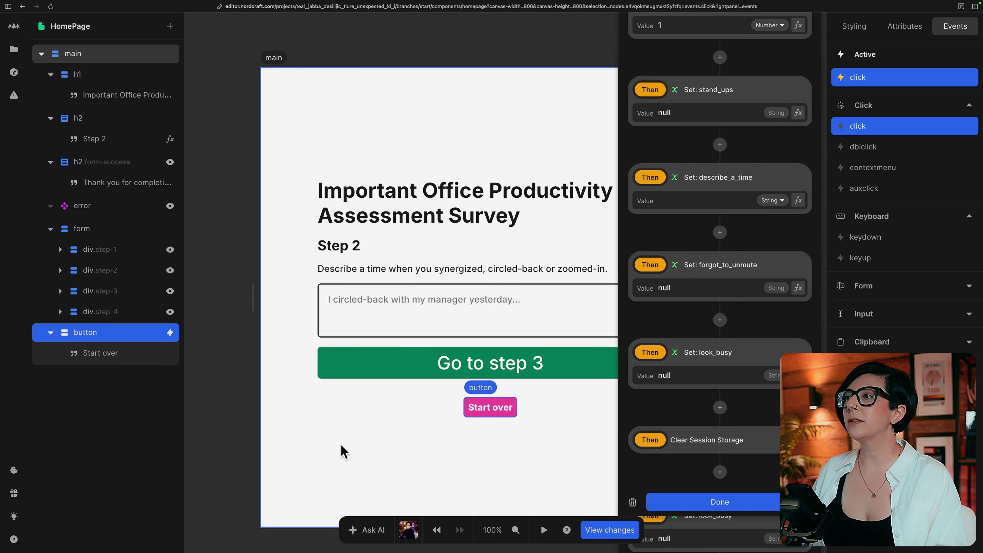
{"action": "left_click", "coordinate": [244, 432]}
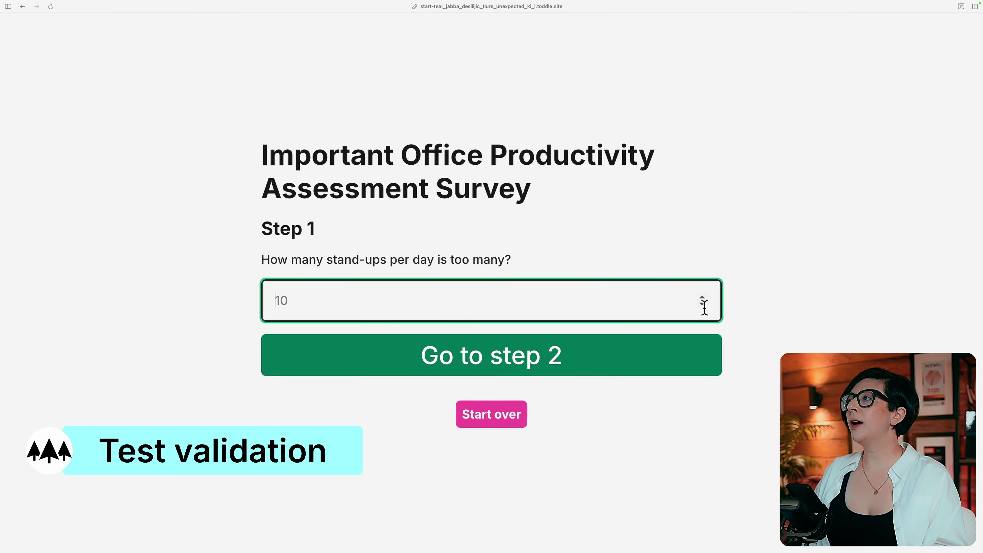
- On the live survey page, test step 1 by submitting -1, and continue to step 2 with the answer 0
{"action": "type", "text": "-1"}
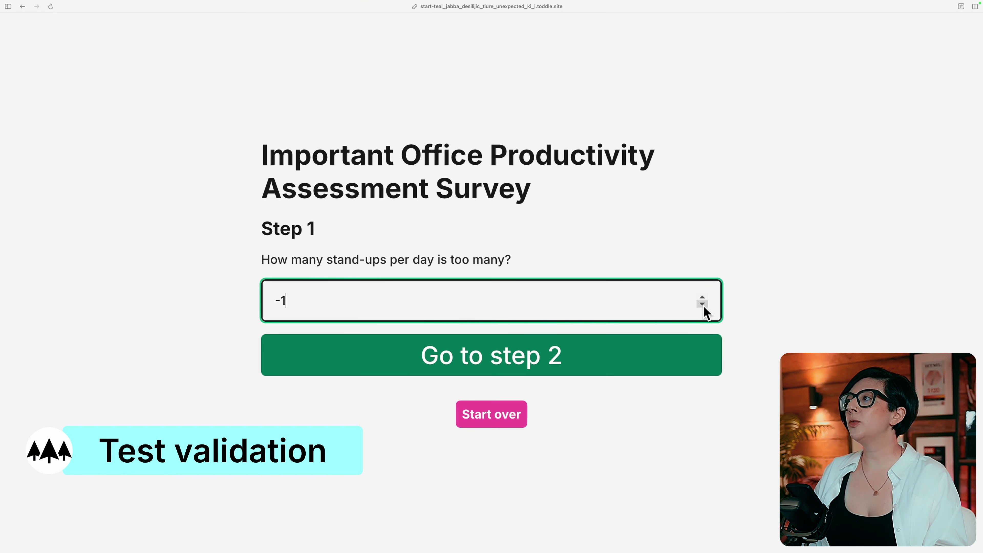
{"action": "left_click", "coordinate": [771, 314]}
{"action": "left_click", "coordinate": [620, 351]}
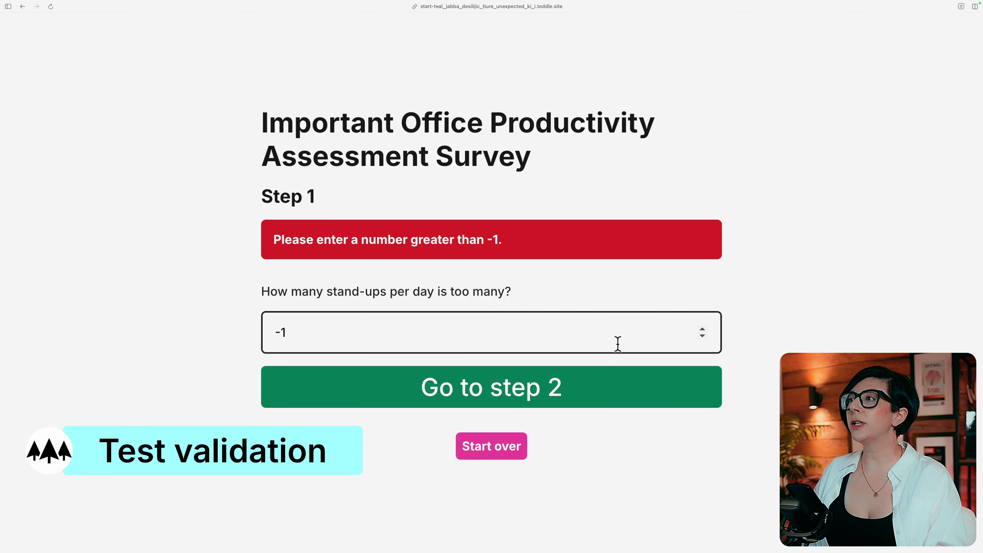
{"action": "left_click", "coordinate": [702, 330]}
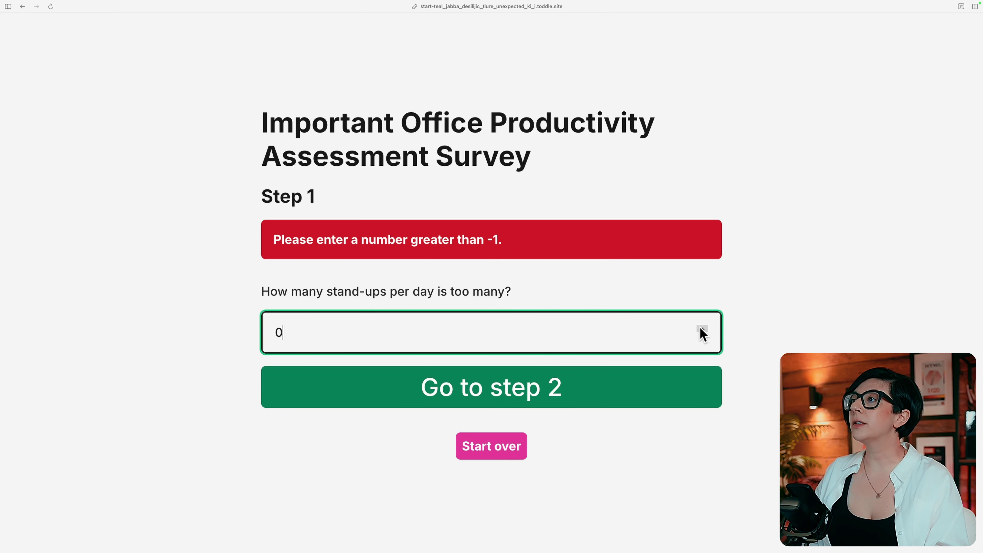
{"action": "left_click", "coordinate": [596, 395]}
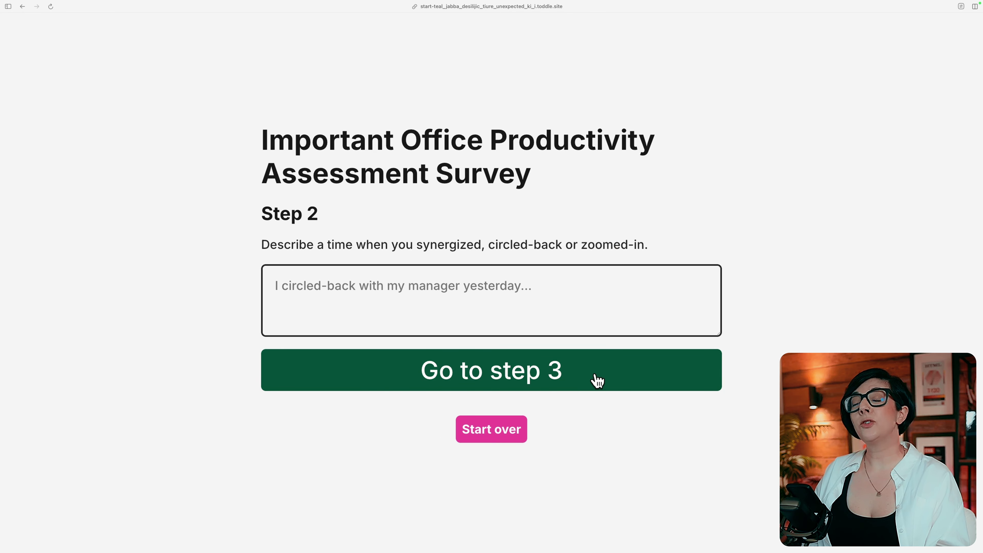
- Test step 2 by submitting it empty, and continue to step 3 with the answer "test"
{"action": "left_click", "coordinate": [598, 381]}
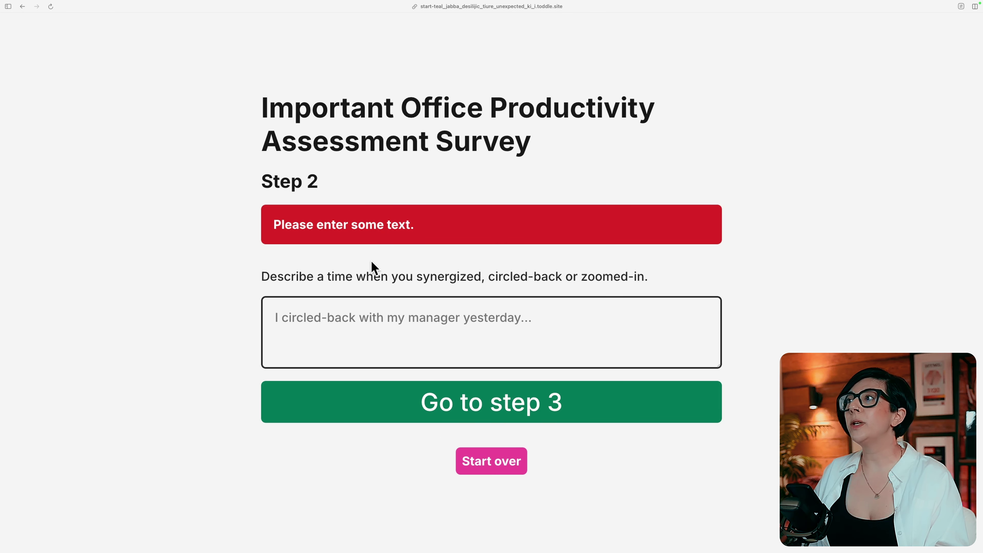
{"action": "left_click", "coordinate": [391, 314]}
{"action": "type", "text": "test"}
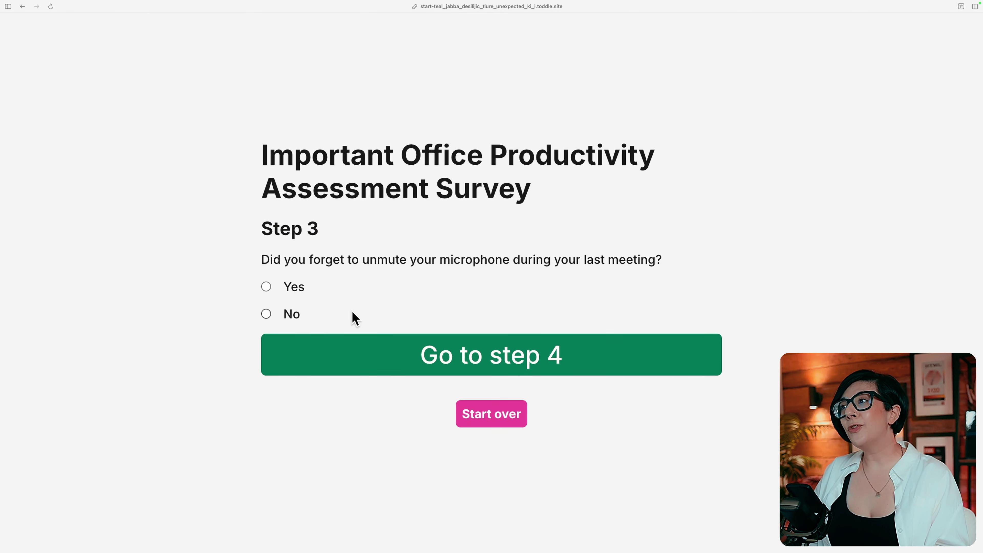
- Test step 3 by submitting it without a choice, and continue to step 4 with the answer No
{"action": "left_click", "coordinate": [358, 366]}
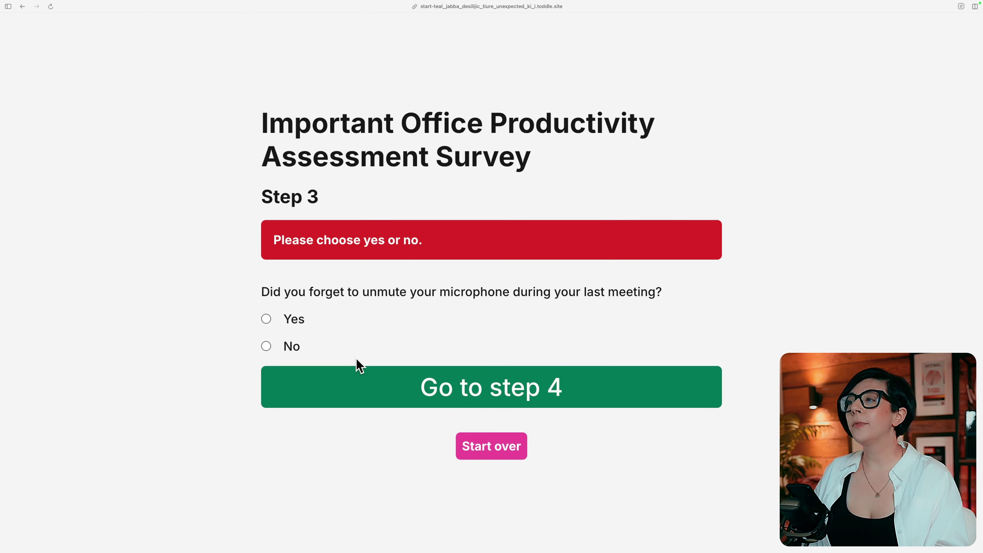
{"action": "left_click", "coordinate": [290, 347]}
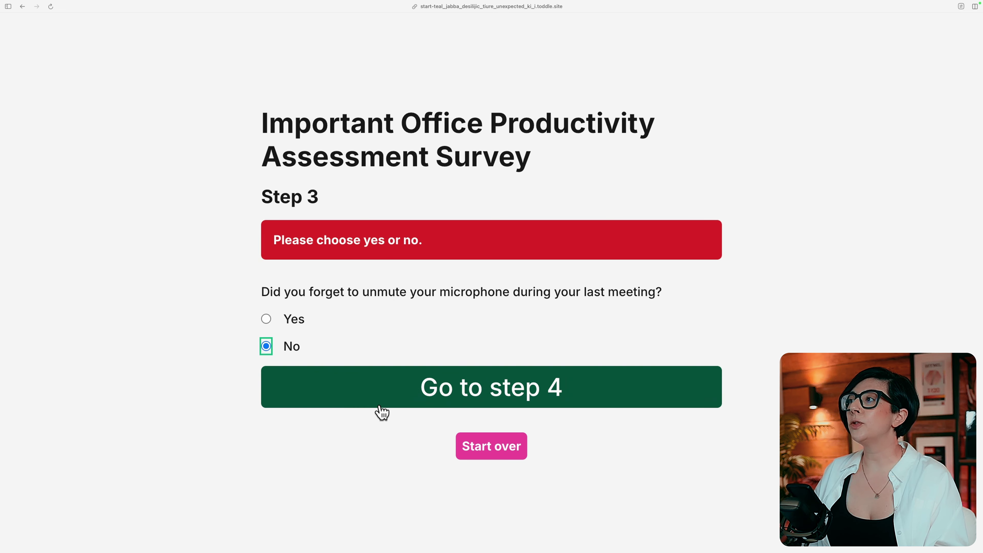
{"action": "left_click", "coordinate": [386, 403]}
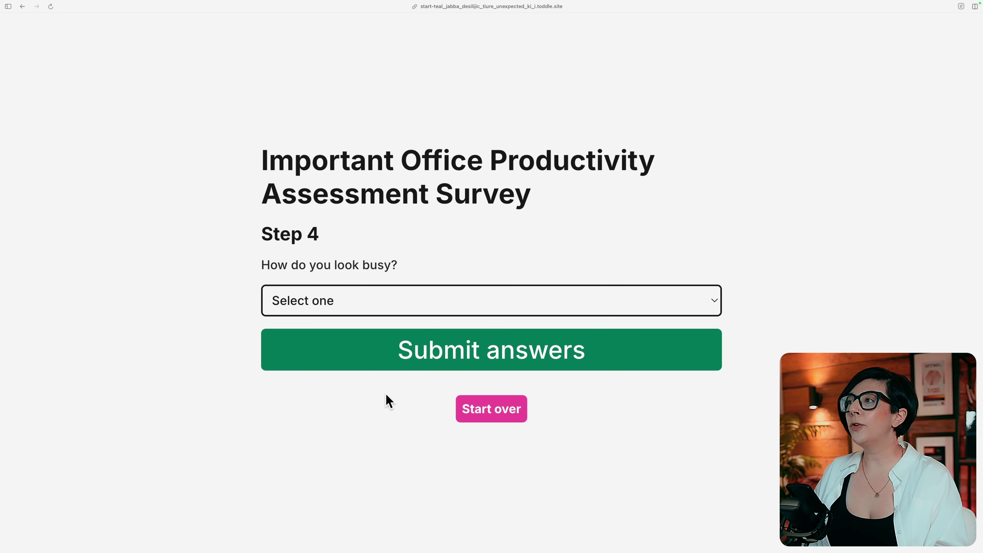
- Test step 4 by submitting it without a selected option, and restart the survey with Start over
{"action": "left_click", "coordinate": [363, 358]}
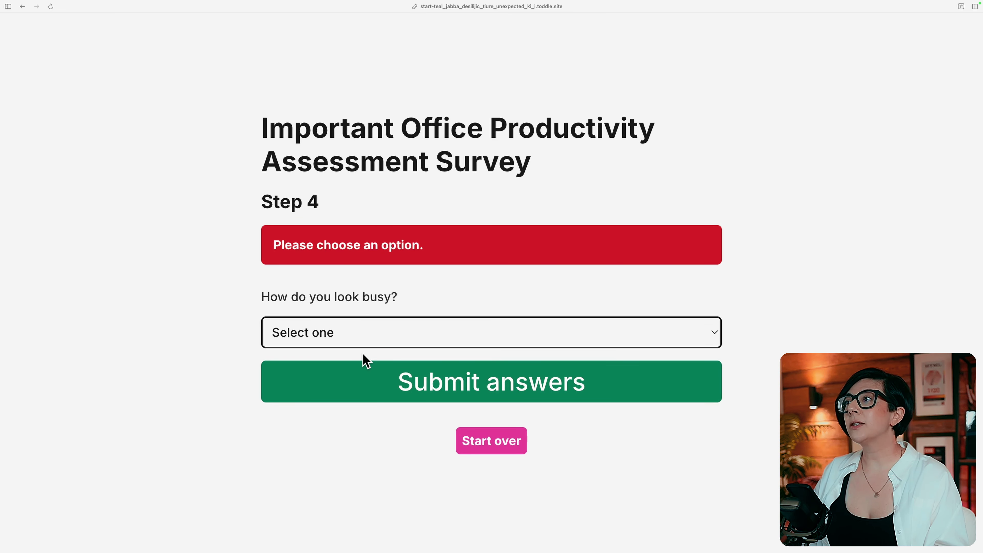
{"action": "left_click", "coordinate": [364, 336]}
{"action": "left_click", "coordinate": [351, 350]}
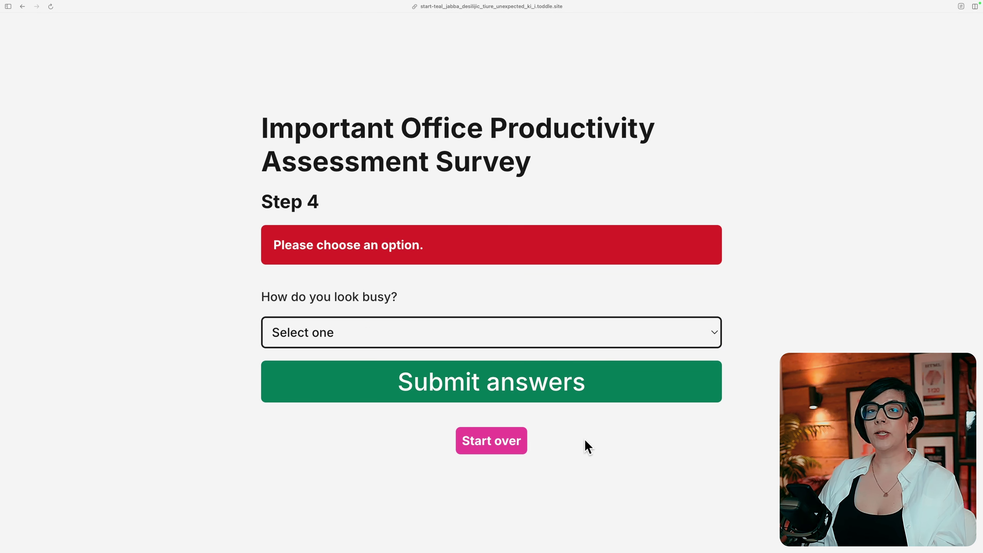
{"action": "left_click", "coordinate": [503, 446]}
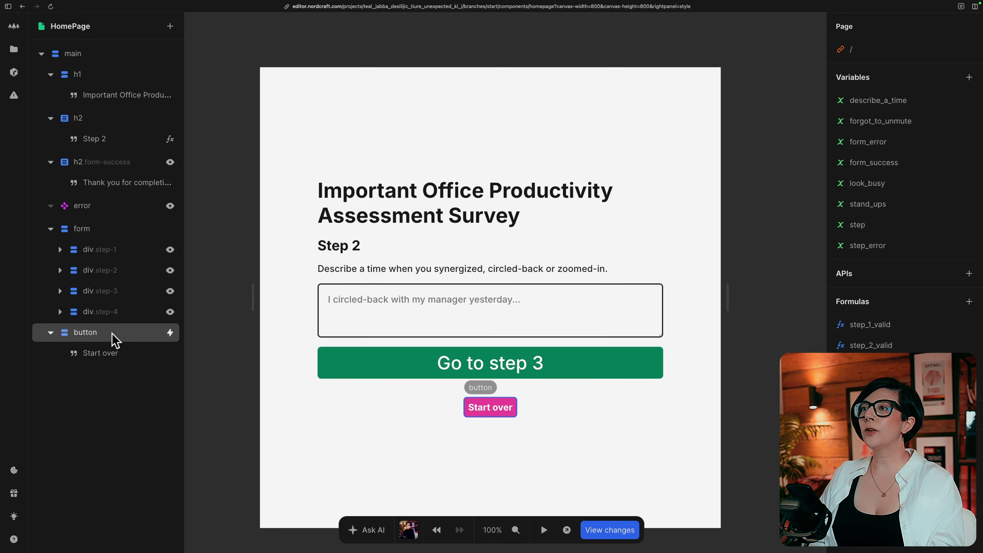
- In the "Start over" button's click workflow, add a Set: step_error action with the value false before Clear Session Storage
{"action": "left_click", "coordinate": [114, 336]}
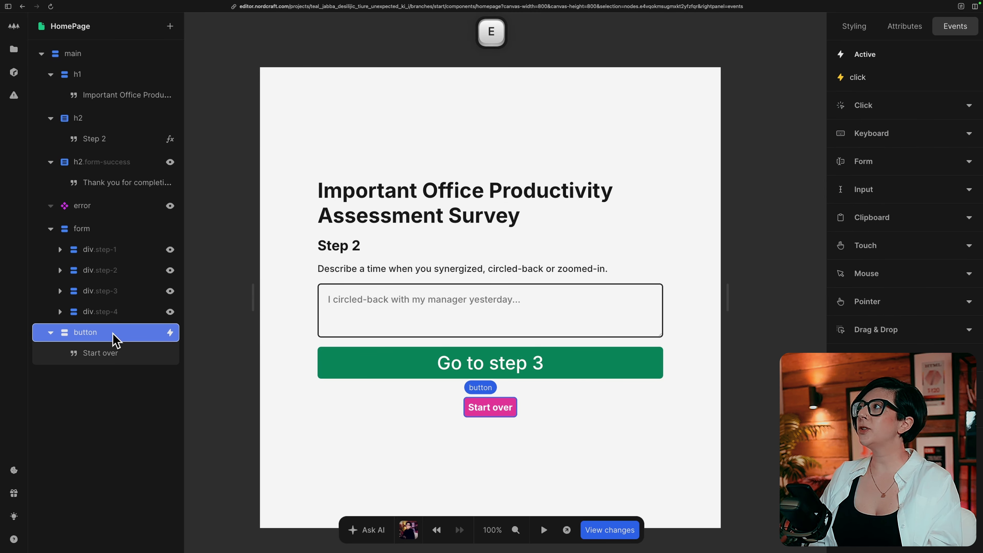
{"action": "left_click", "coordinate": [912, 77]}
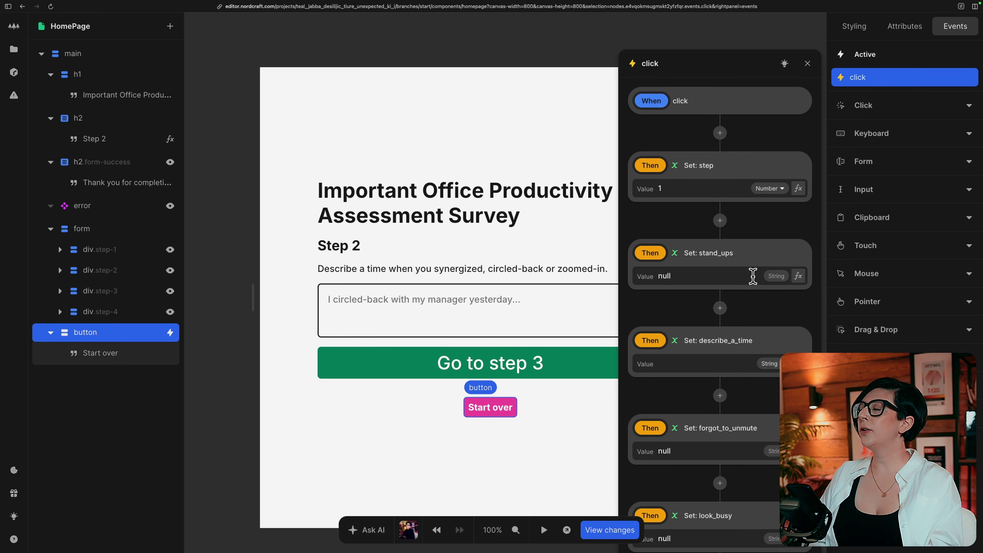
{"action": "scroll", "coordinate": [747, 295], "scroll_direction": "down", "scroll_amount": 5}
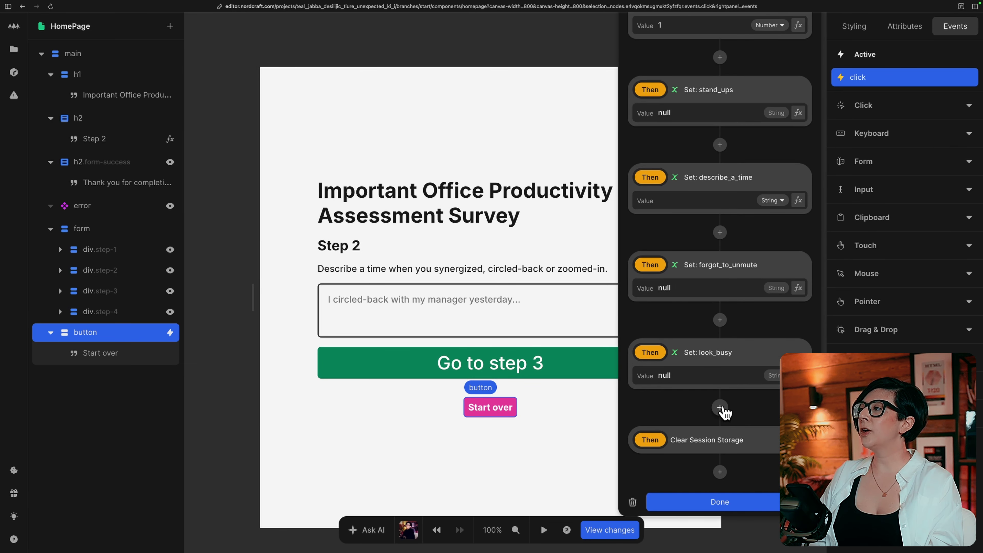
{"action": "left_click", "coordinate": [720, 408]}
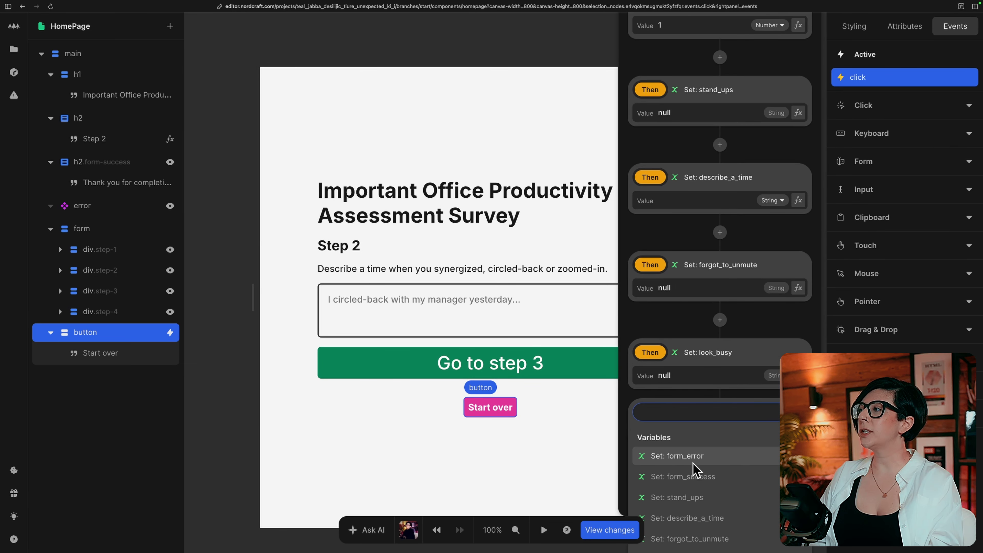
{"action": "scroll", "coordinate": [720, 487], "scroll_direction": "down", "scroll_amount": 3}
{"action": "left_click", "coordinate": [714, 539]}
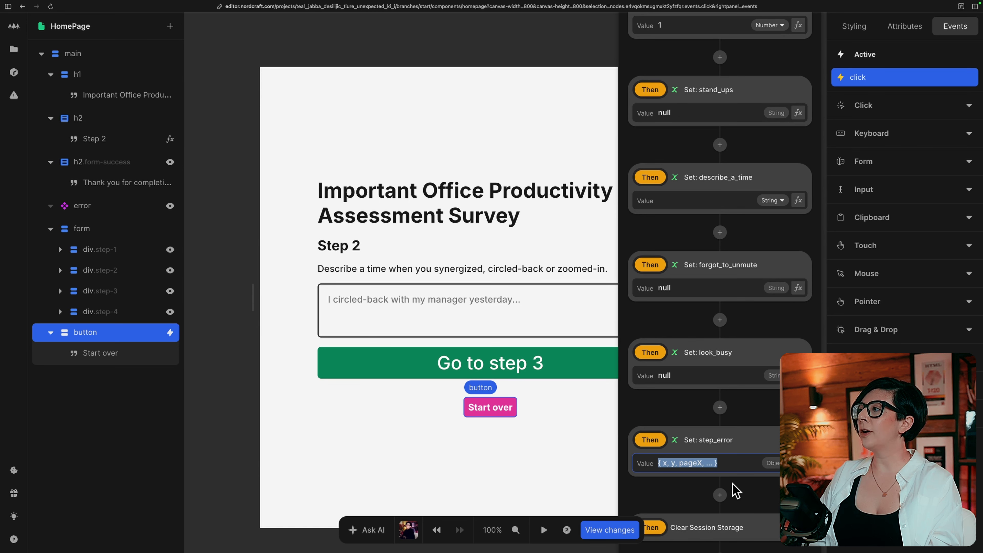
{"action": "type", "text": "false"}
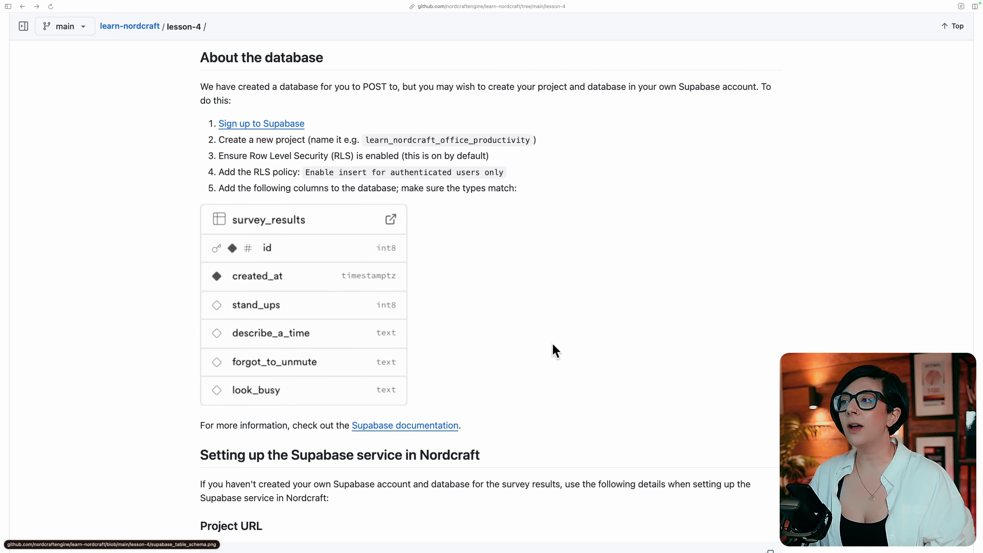
{"action": "scroll", "coordinate": [553, 345], "scroll_direction": "down", "scroll_amount": 3}
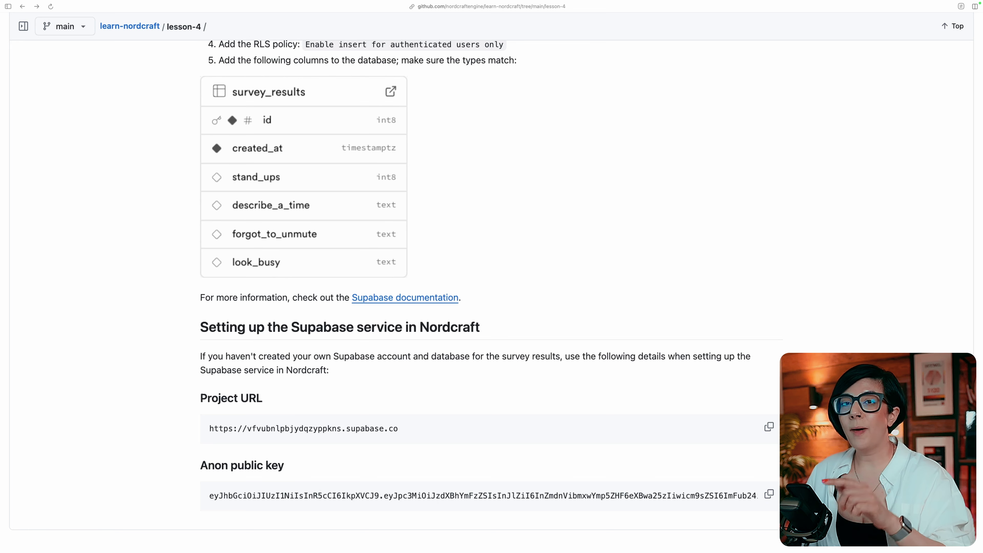
{"action": "left_click", "coordinate": [771, 429]}
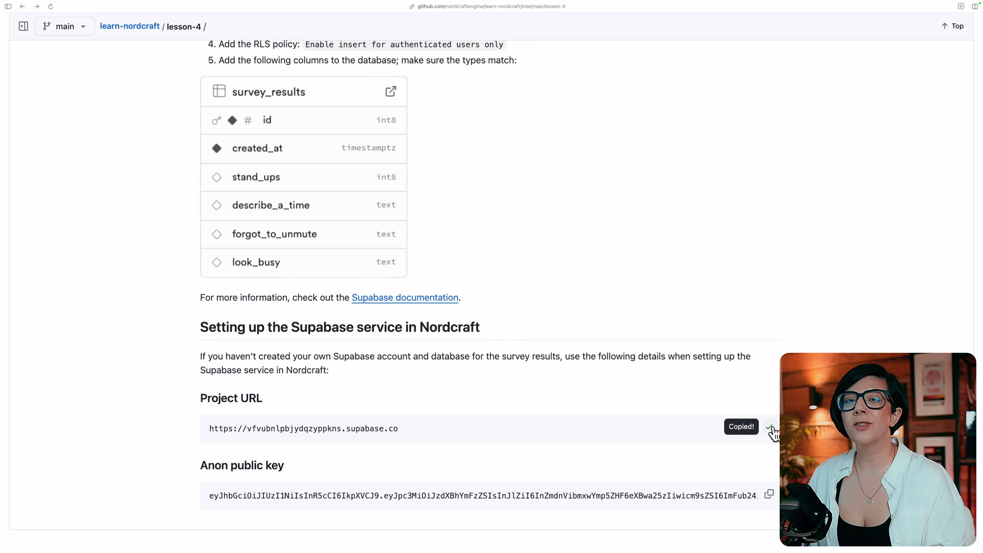
{"action": "key", "text": "ctrl+Tab"}
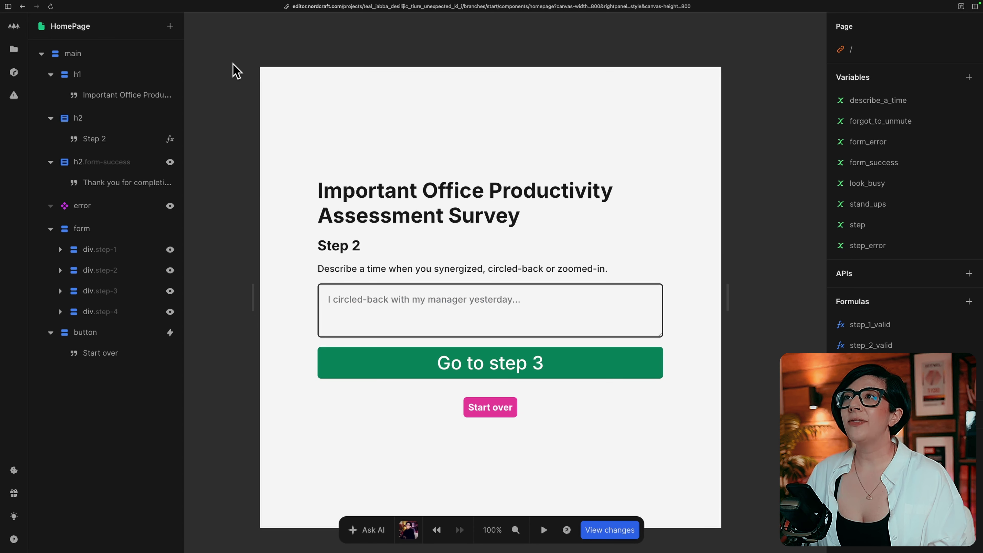
{"action": "left_click", "coordinate": [13, 51]}
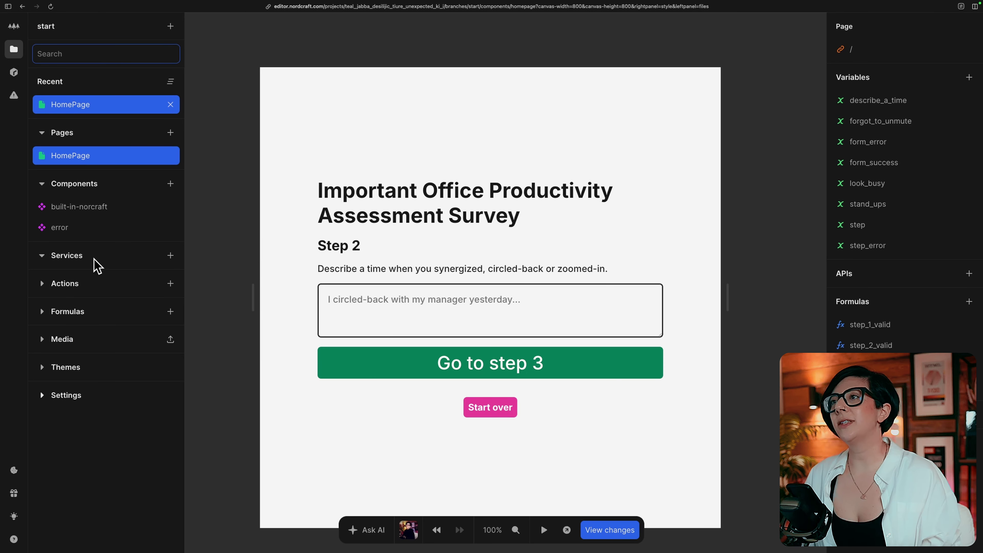
{"action": "left_click", "coordinate": [170, 256]}
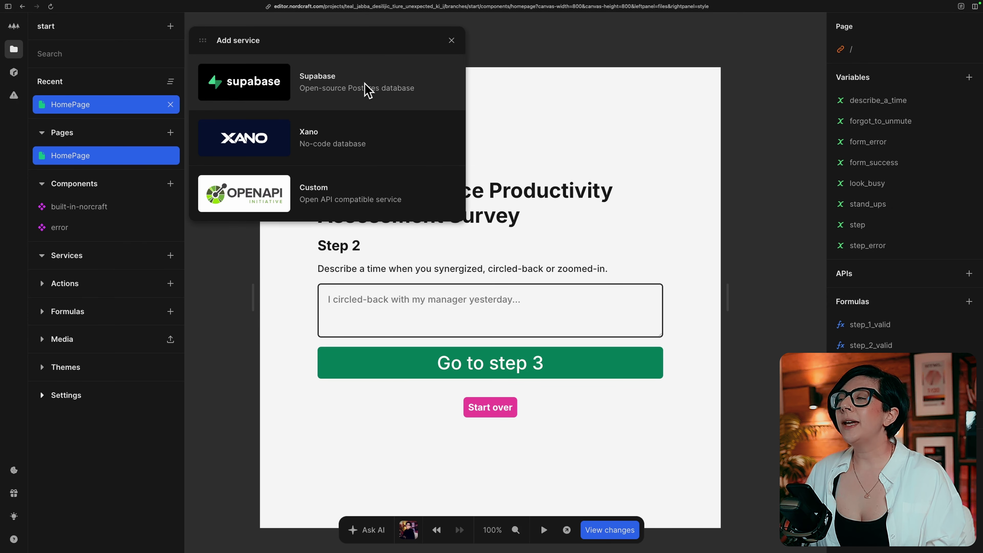
{"action": "left_click", "coordinate": [368, 91]}
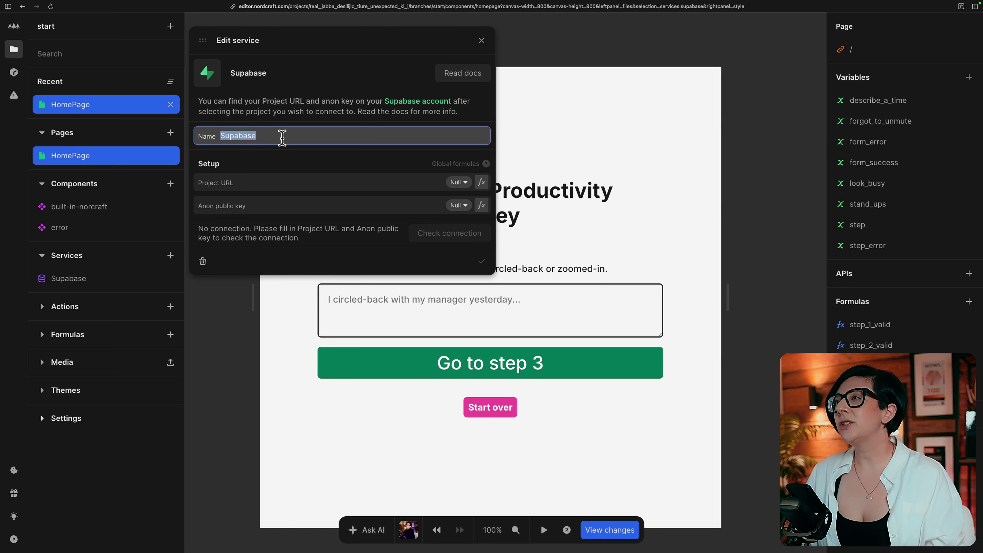
{"action": "left_click", "coordinate": [279, 185]}
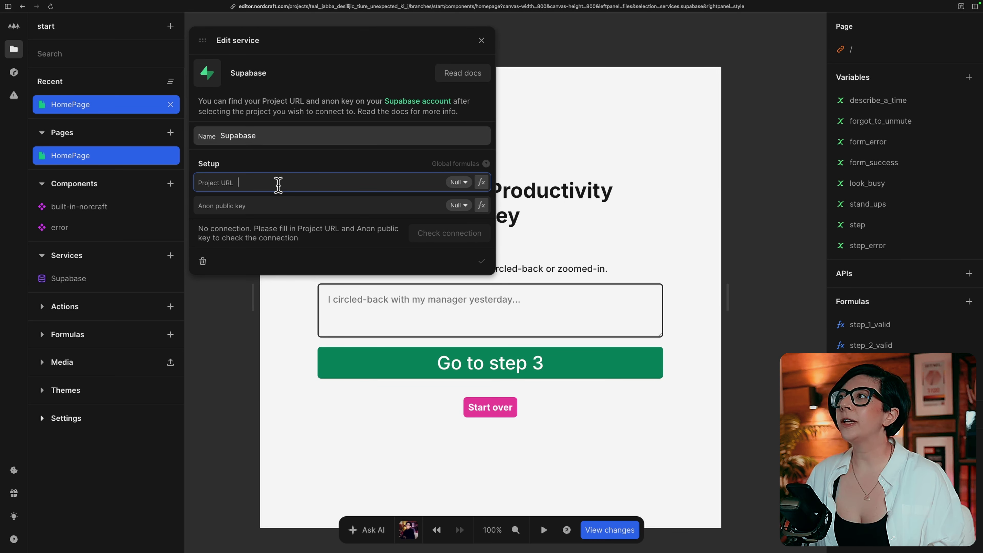
{"action": "key", "text": "super+v"}
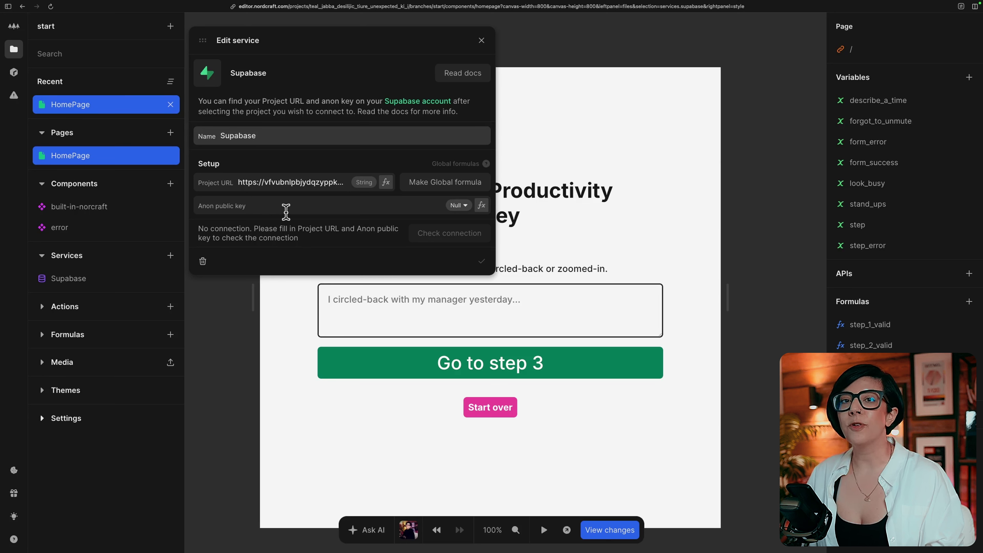
- Copy the anon public key from the GitHub page into the Supabase service's Anon public key field and save the service
{"action": "key", "text": "super+1"}
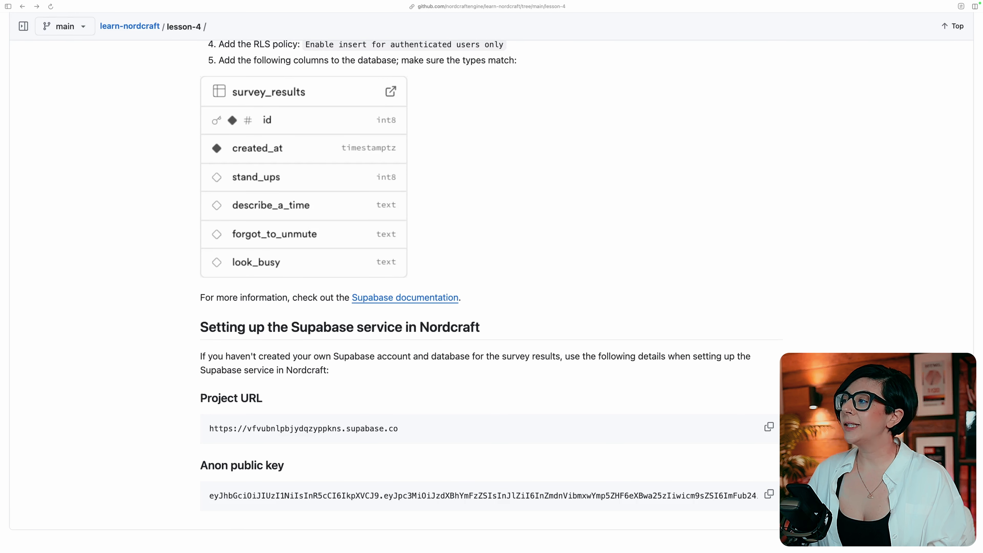
{"action": "left_click", "coordinate": [769, 495]}
{"action": "key", "text": "super+2"}
{"action": "left_click", "coordinate": [322, 206]}
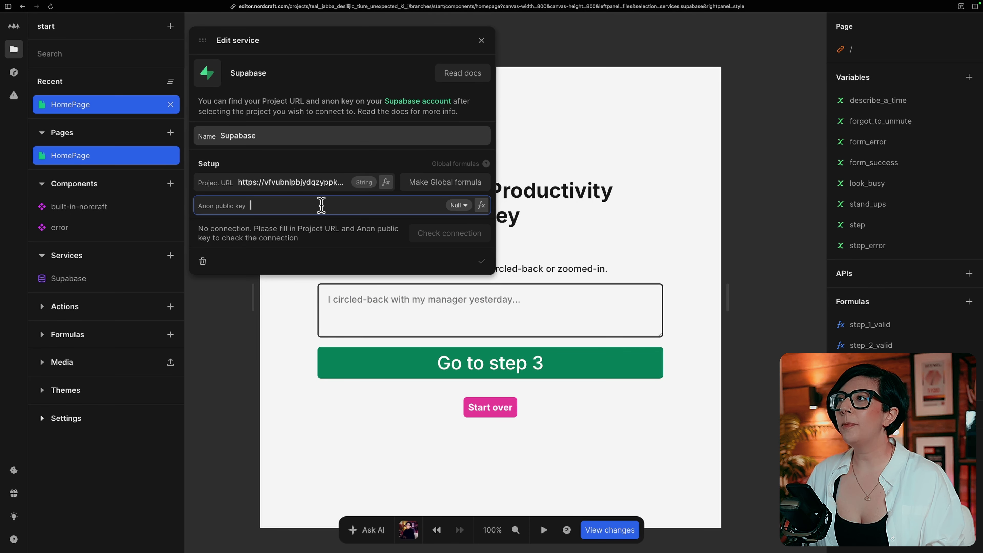
{"action": "key", "text": "super+v"}
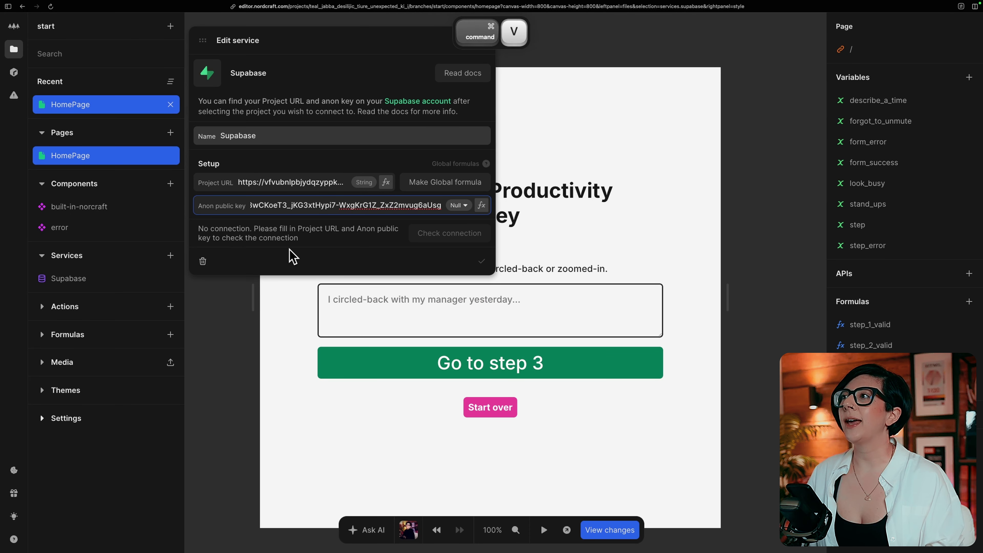
{"action": "left_click", "coordinate": [293, 256]}
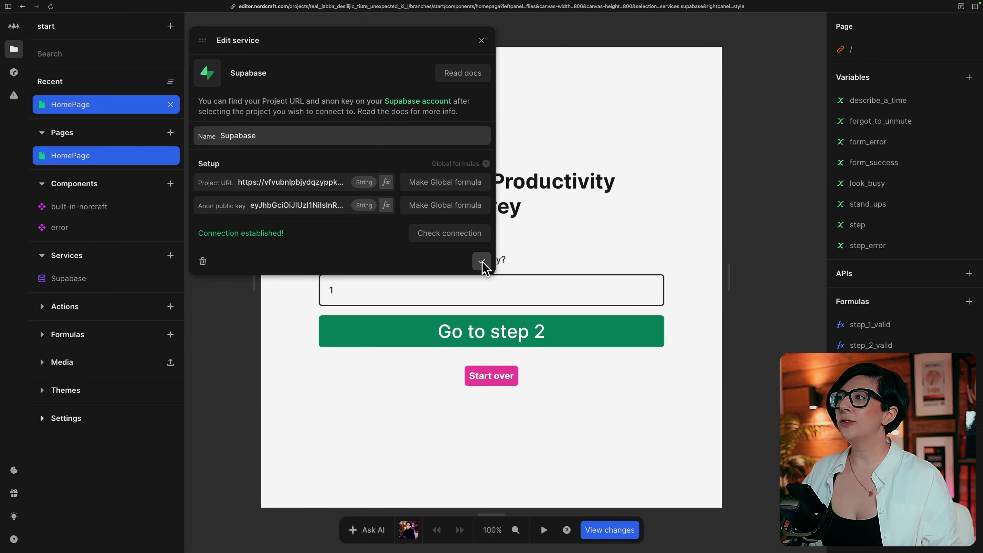
{"action": "left_click", "coordinate": [482, 261]}
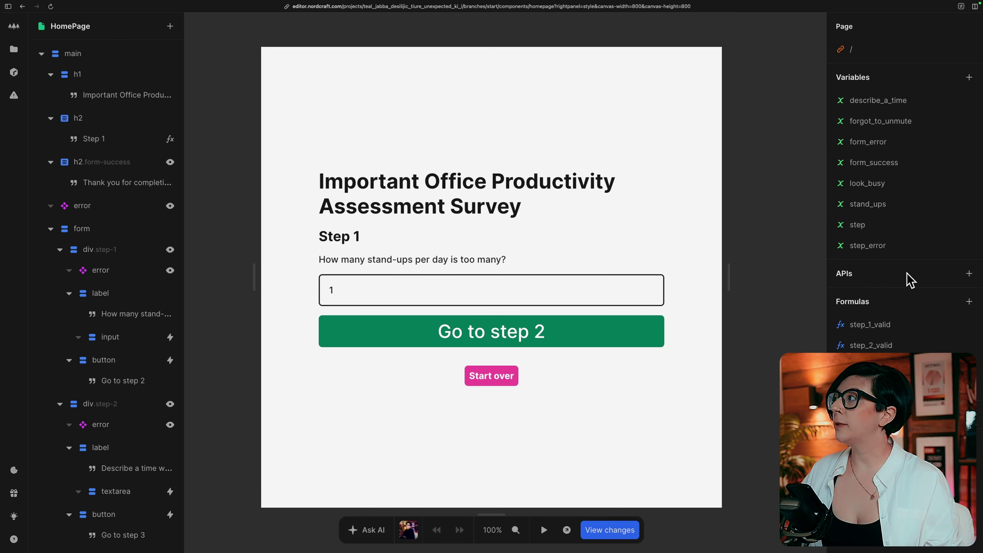
- Add an API to the page from Supabase's POST /survey_results endpoint, and review its headers and URL
{"action": "left_click", "coordinate": [970, 274]}
{"action": "left_click", "coordinate": [600, 196]}
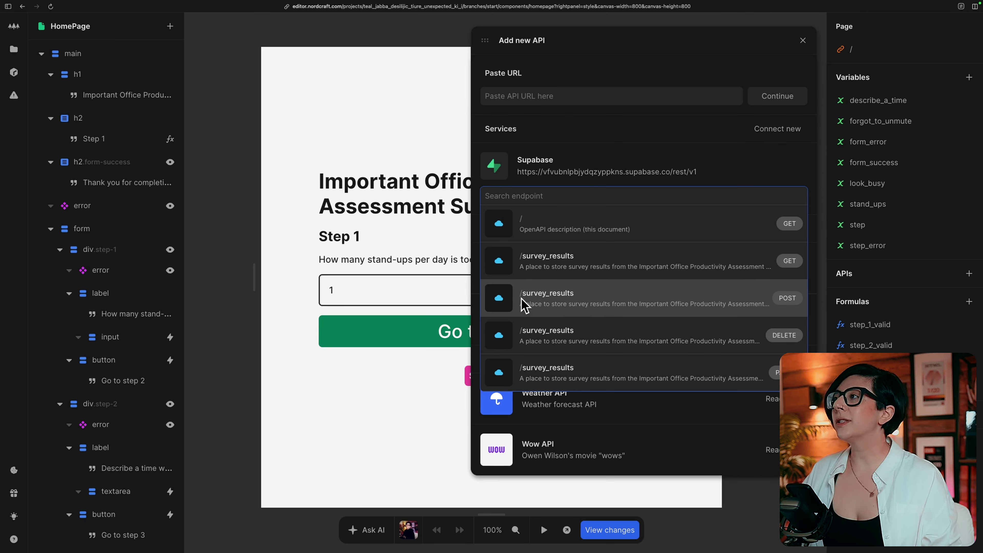
{"action": "left_click", "coordinate": [552, 300]}
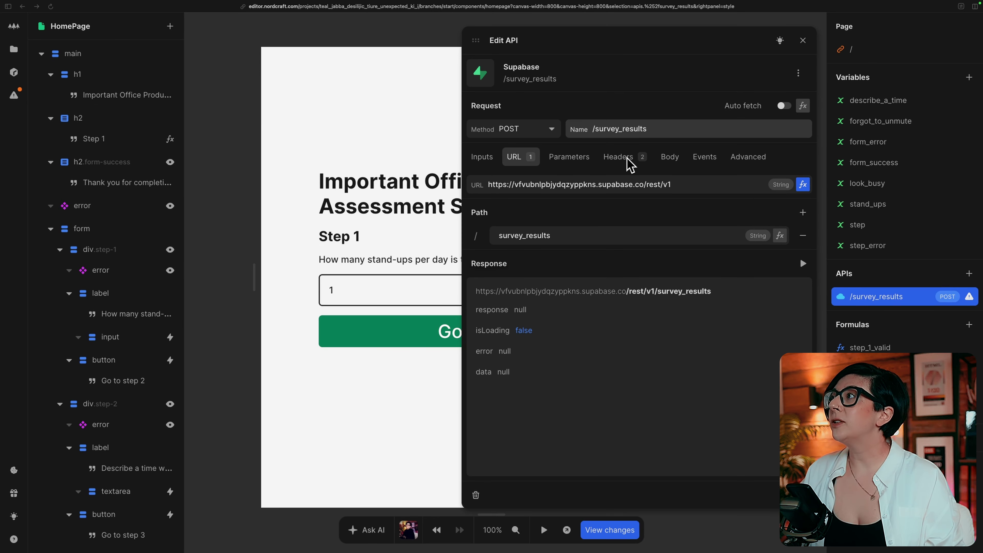
{"action": "left_click", "coordinate": [620, 163]}
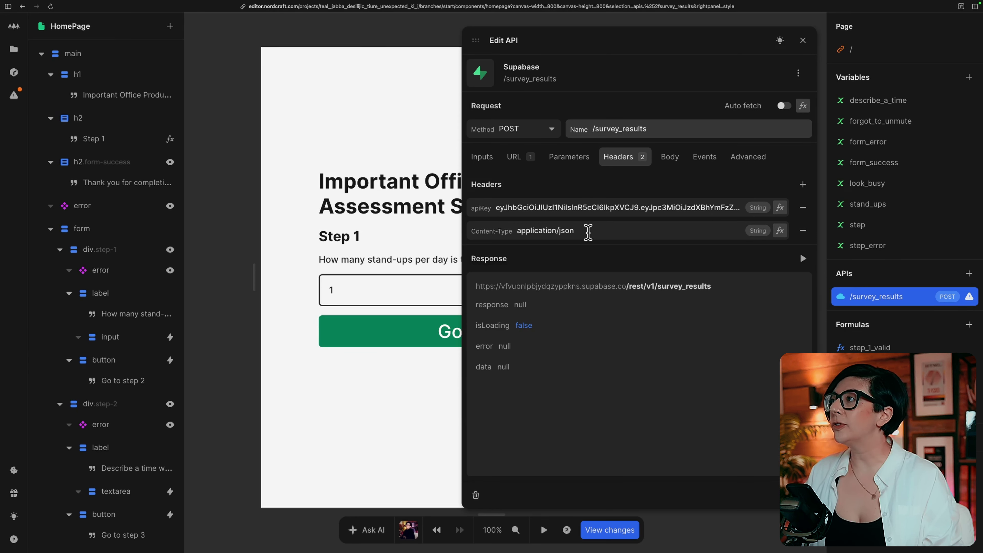
{"action": "left_click", "coordinate": [526, 159]}
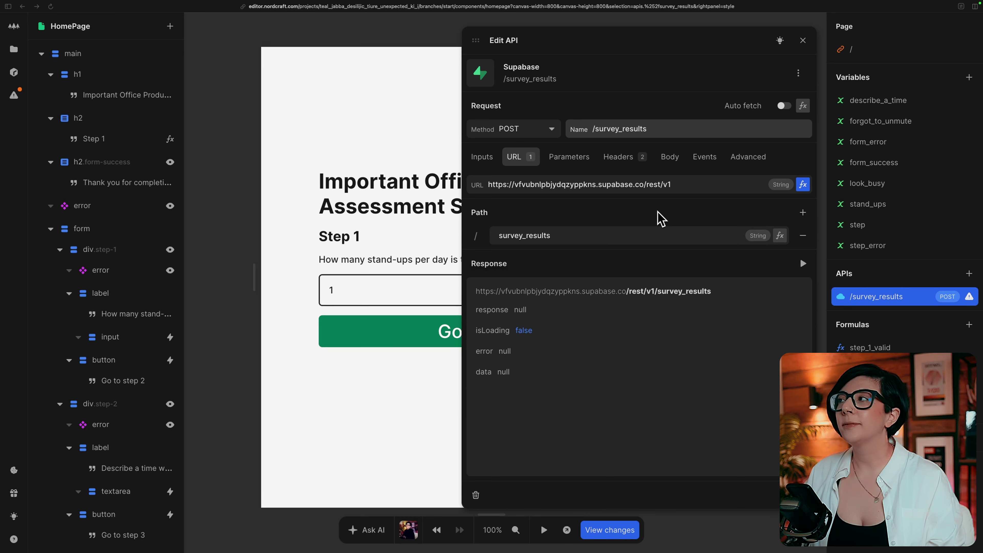
- Open the API's body formula full-screen and remove the id and created_at keys from its object
{"action": "left_click", "coordinate": [670, 157]}
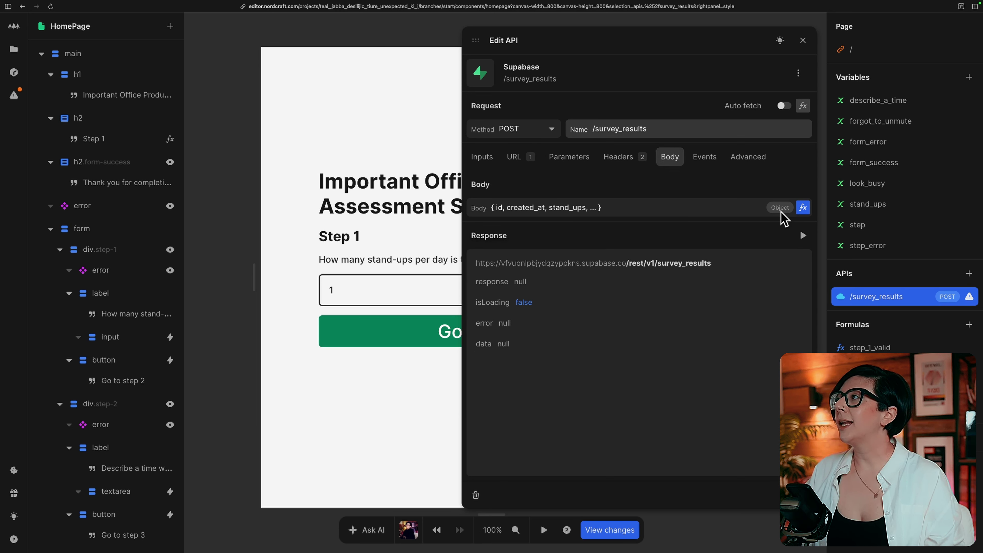
{"action": "left_click", "coordinate": [805, 209]}
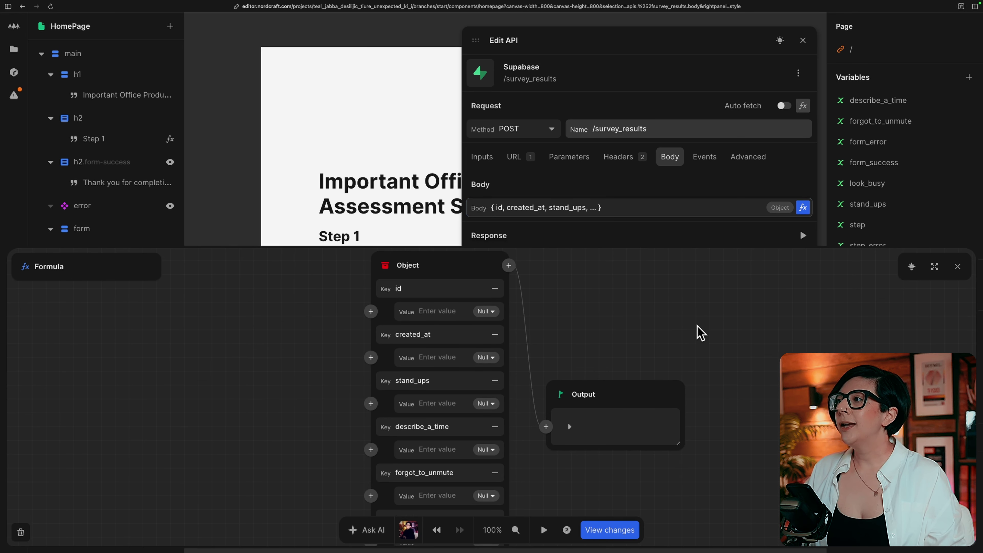
{"action": "left_click", "coordinate": [933, 271]}
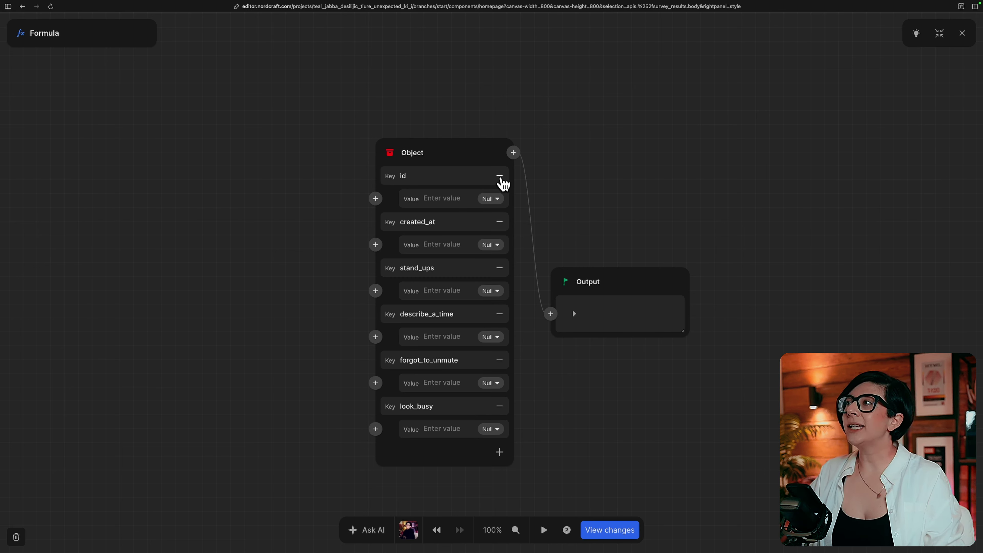
{"action": "left_click", "coordinate": [500, 177]}
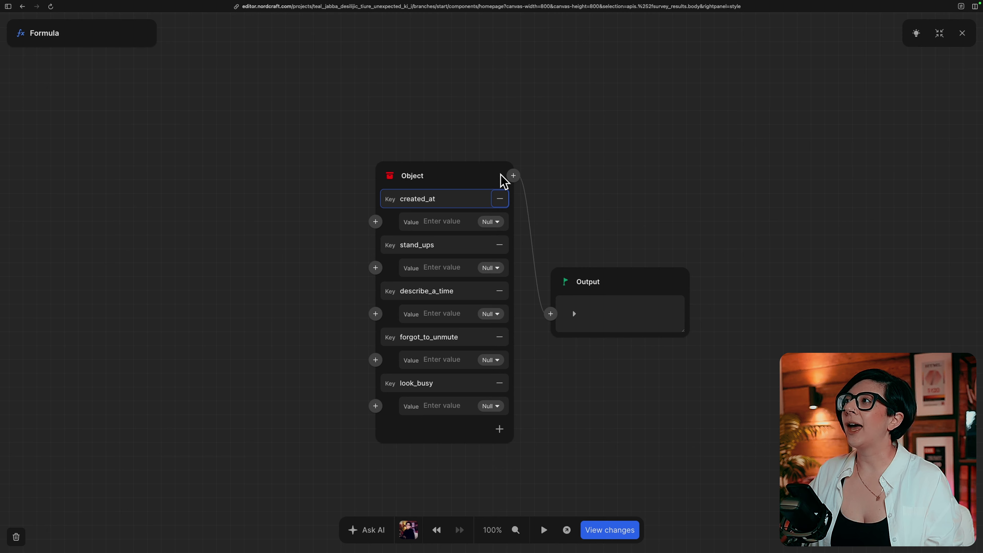
{"action": "left_click", "coordinate": [500, 200]}
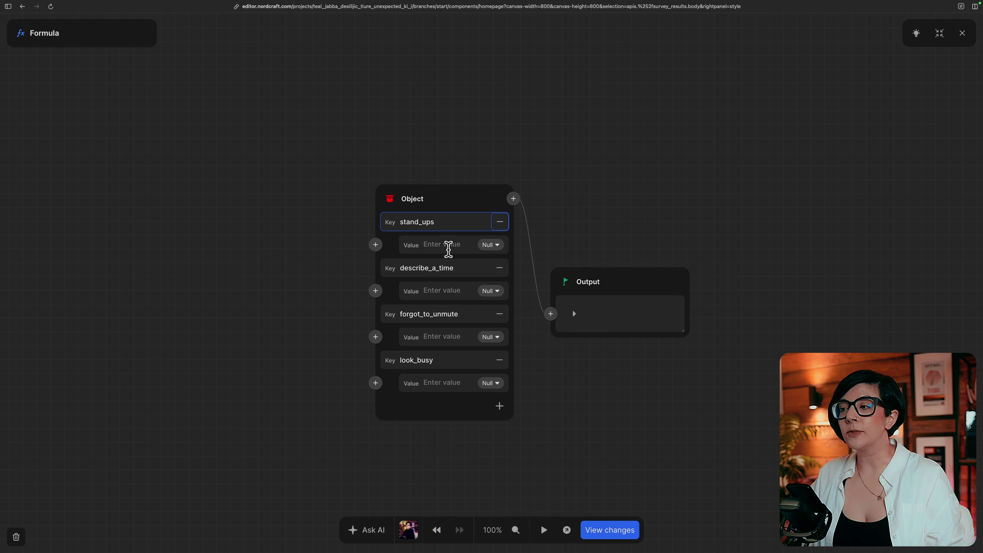
- Link the body object's stand_ups, describe_a_time, forgot_to_unmute and look_busy keys to their matching variables, and close the API editor
{"action": "left_click", "coordinate": [375, 245]}
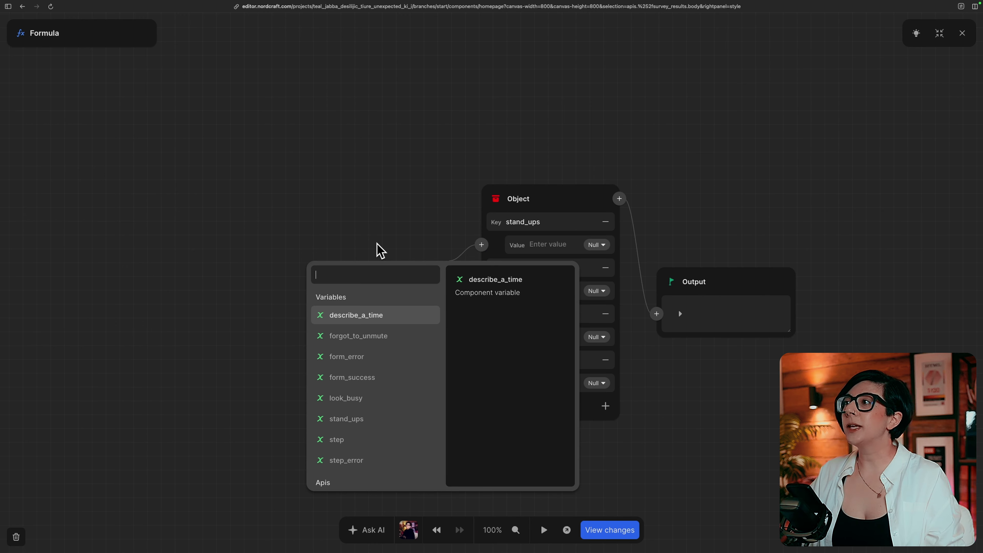
{"action": "left_click", "coordinate": [362, 421]}
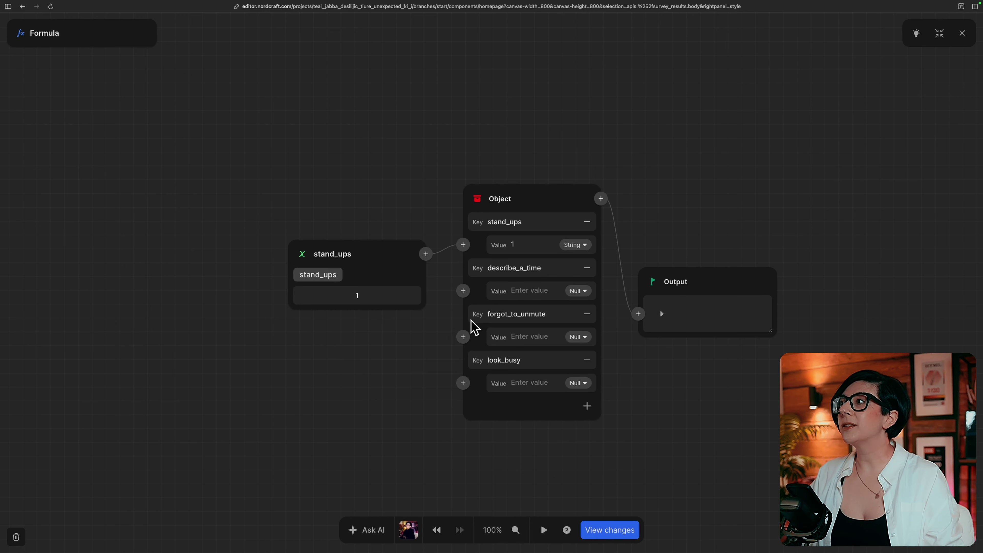
{"action": "left_click", "coordinate": [464, 291]}
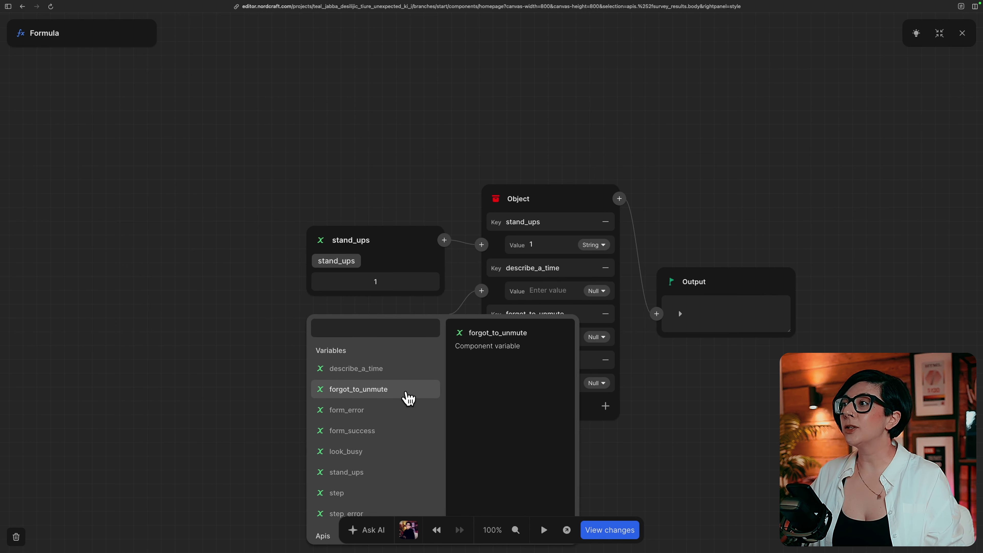
{"action": "left_click", "coordinate": [388, 371]}
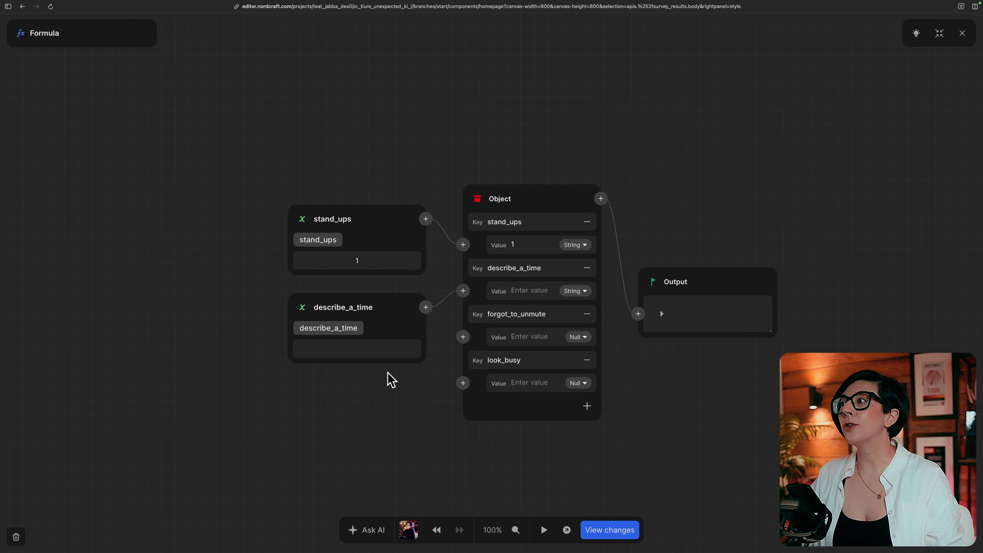
{"action": "left_click", "coordinate": [463, 338]}
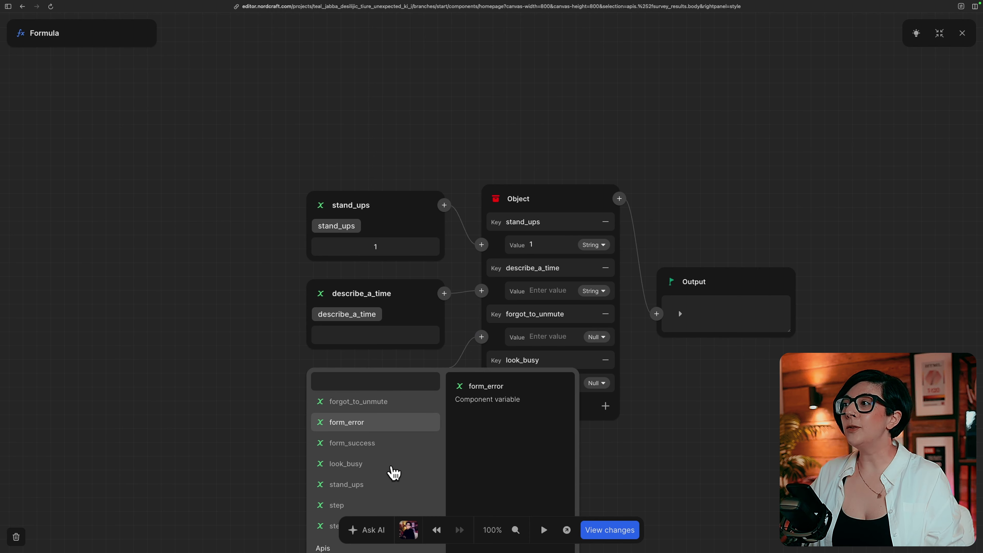
{"action": "left_click", "coordinate": [393, 403]}
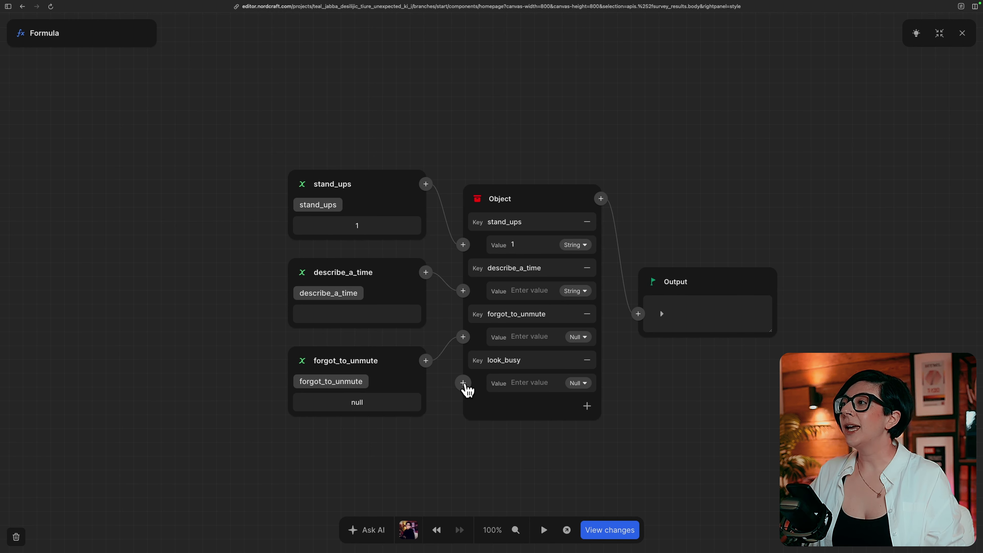
{"action": "left_click", "coordinate": [464, 383]}
{"action": "scroll", "coordinate": [380, 483], "scroll_direction": "down", "scroll_amount": 1}
{"action": "left_click", "coordinate": [375, 483]}
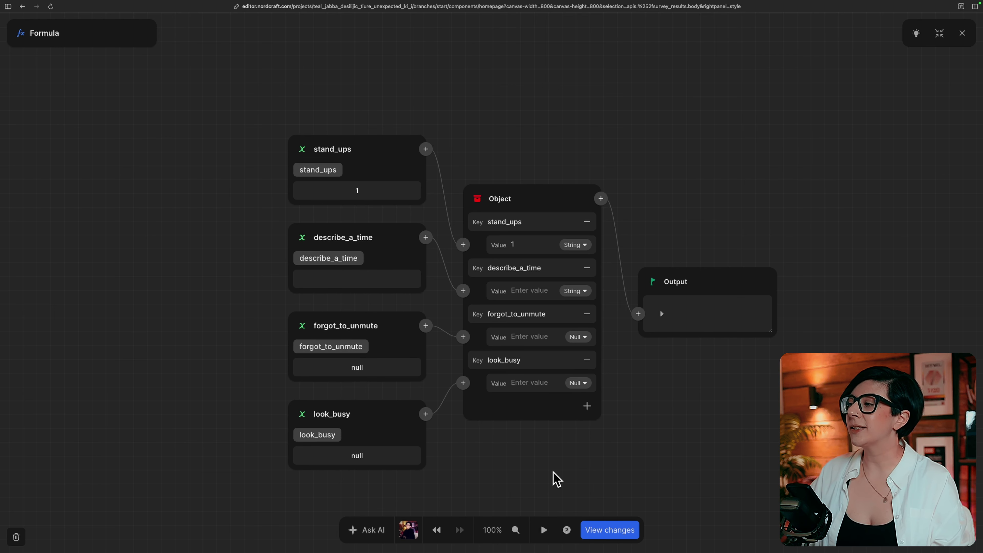
{"action": "key", "text": "Escape"}
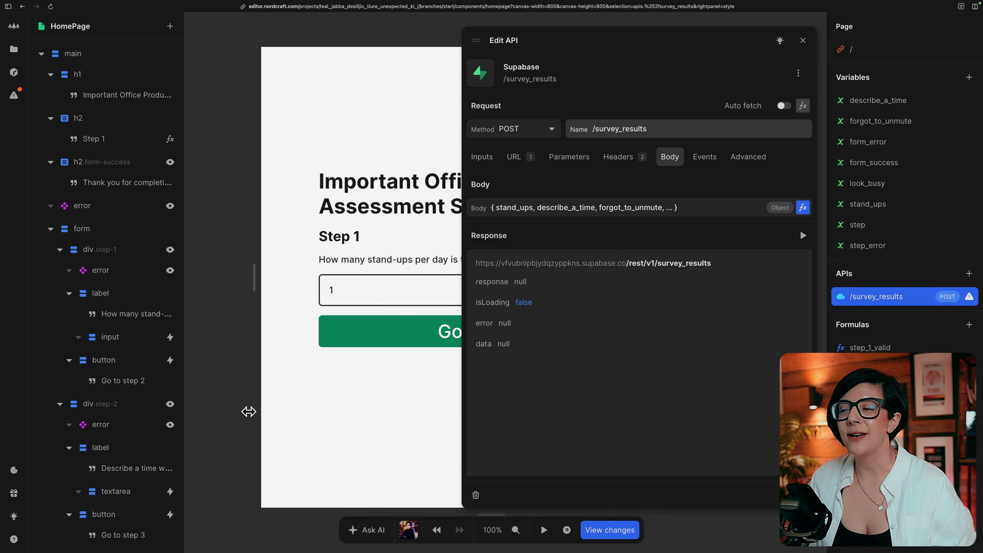
{"action": "key", "text": "Escape"}
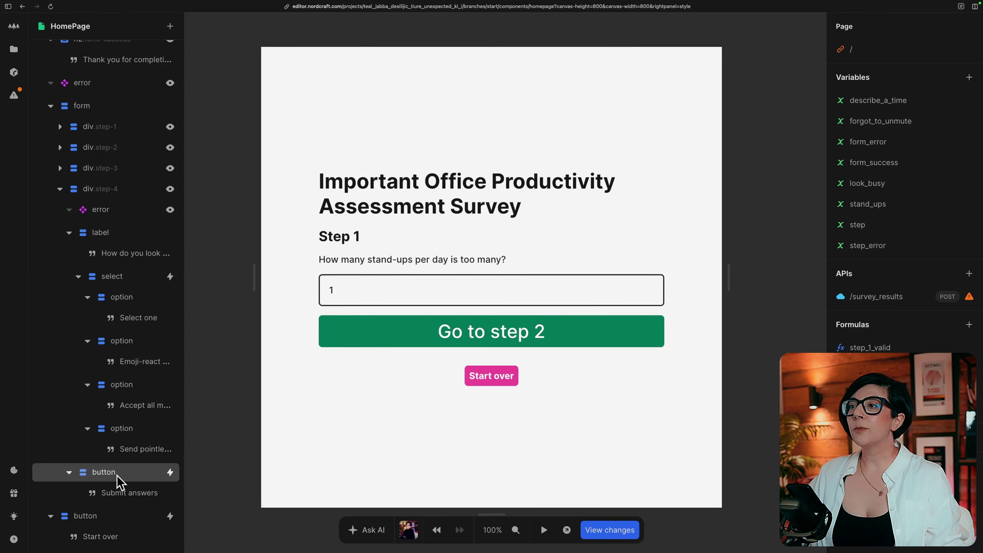
- Add a call to the /survey_results API under the "Step 4 is valid" branch of the Submit answers button's click event
{"action": "left_click", "coordinate": [117, 478]}
{"action": "key", "text": "e"}
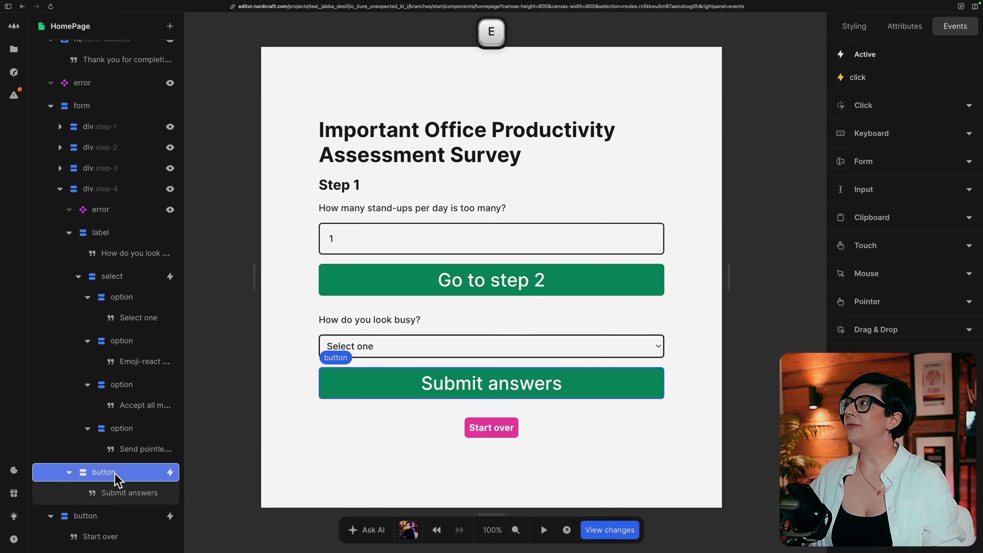
{"action": "left_click", "coordinate": [897, 83]}
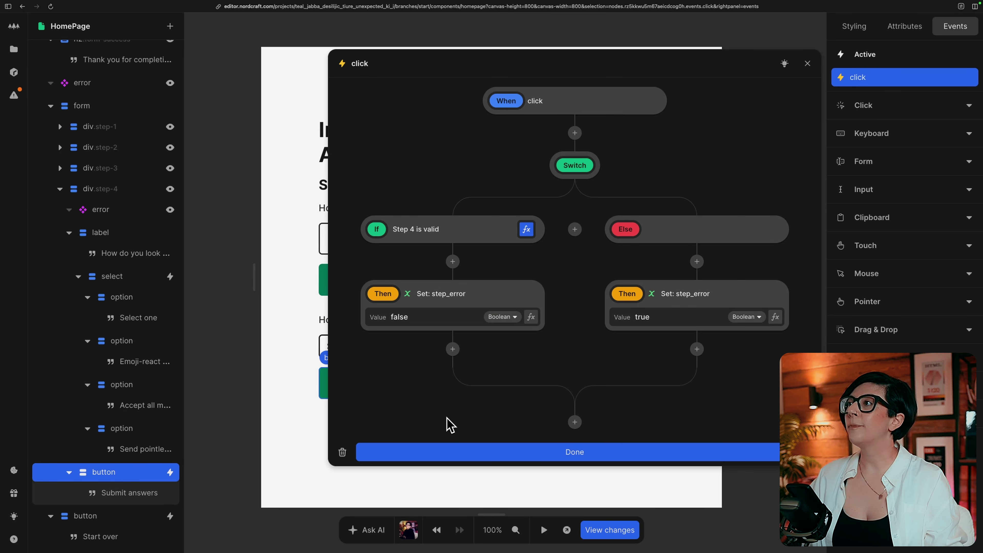
{"action": "left_click", "coordinate": [453, 349]}
{"action": "type", "text": "ca"}
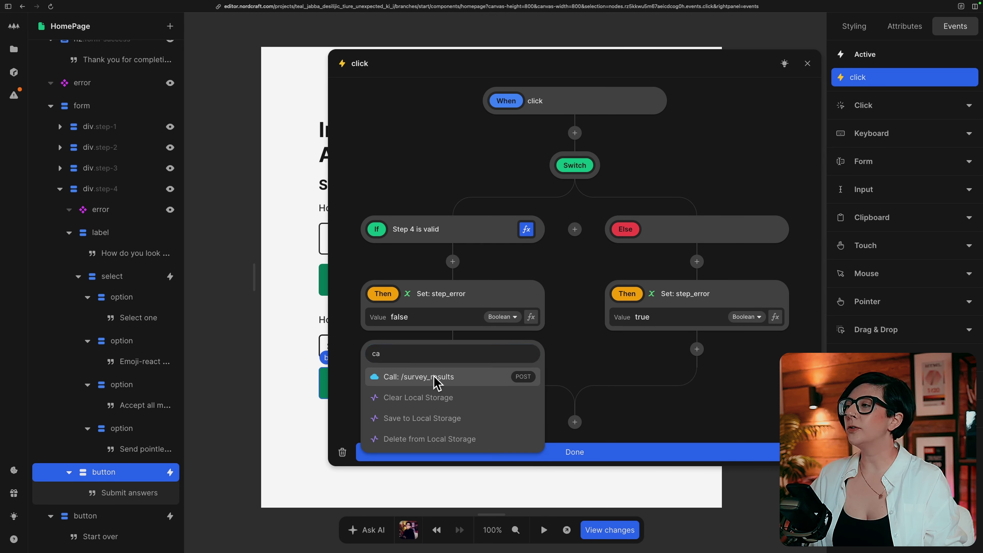
{"action": "left_click", "coordinate": [436, 379]}
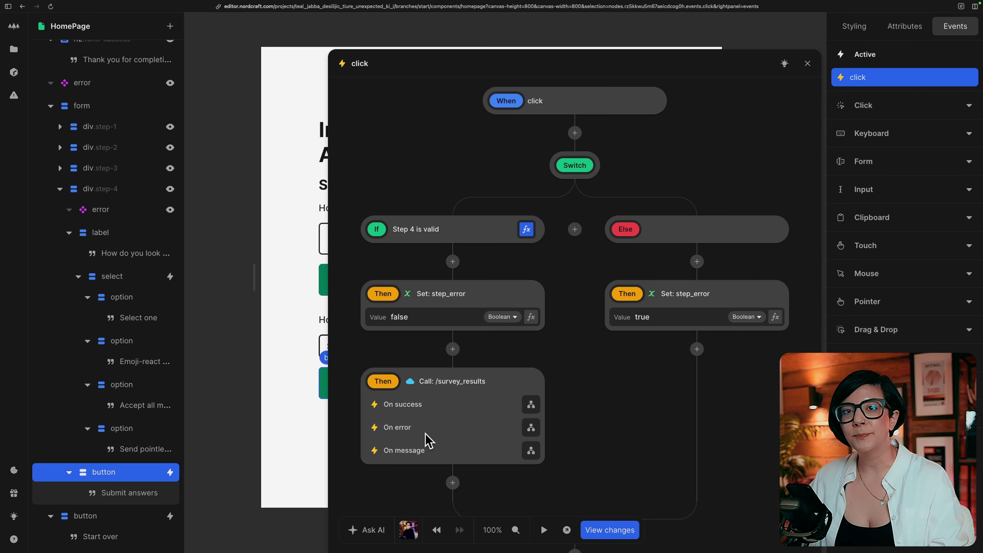
- Make the API call's On success event set form_success to true
{"action": "left_click", "coordinate": [531, 405]}
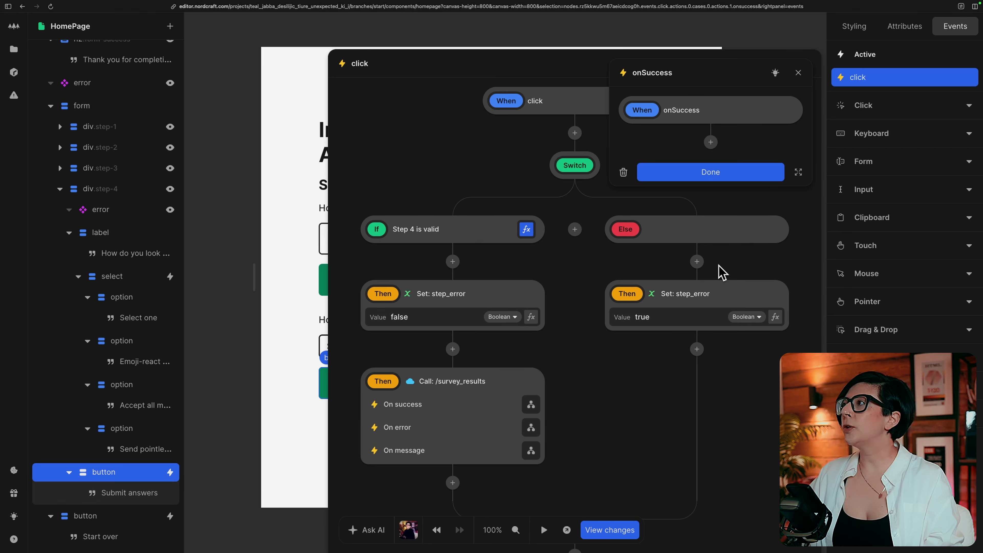
{"action": "left_click", "coordinate": [711, 143]}
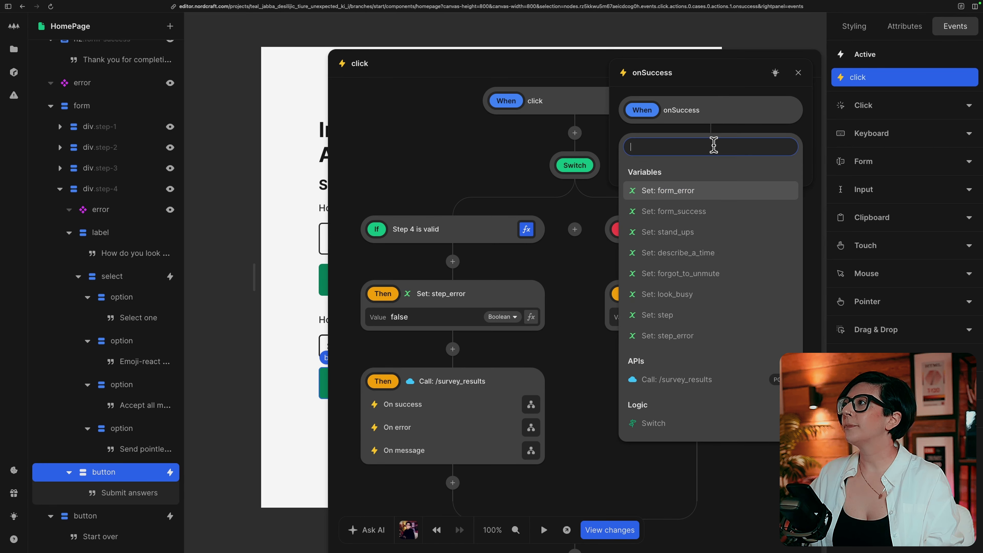
{"action": "left_click", "coordinate": [719, 218]}
{"action": "type", "text": "true"}
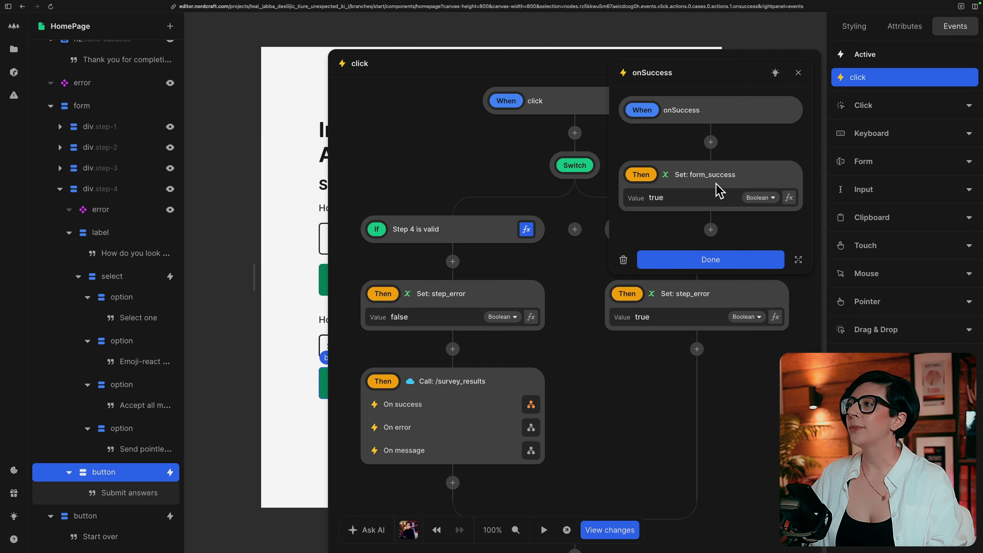
- Make the API call's On error event set form_success to false, and close the click workflow
{"action": "left_click", "coordinate": [531, 430]}
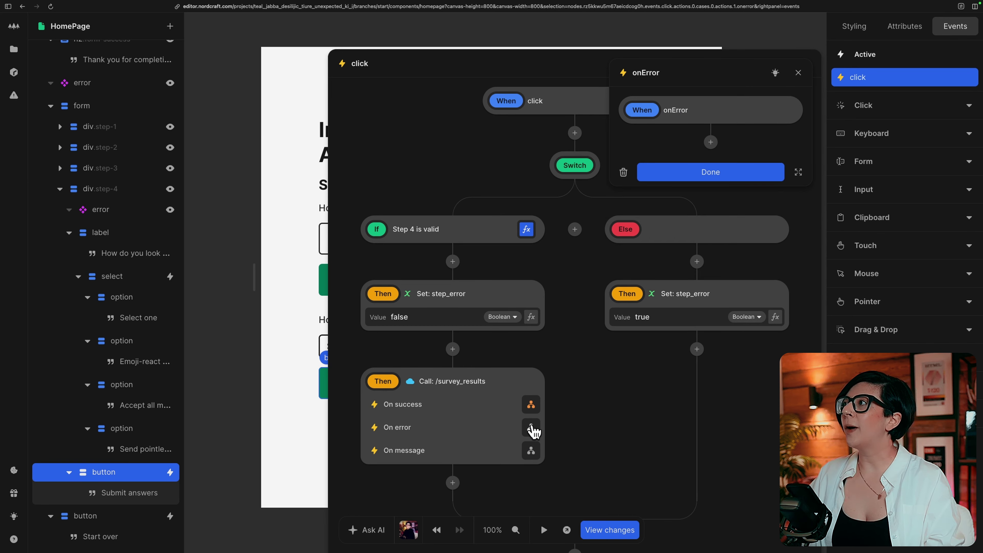
{"action": "left_click", "coordinate": [711, 142]}
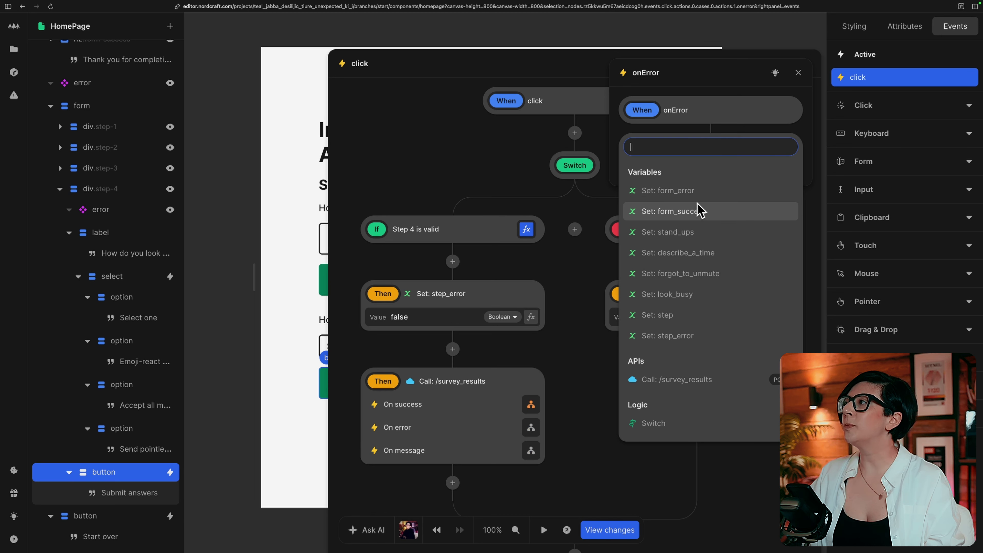
{"action": "left_click", "coordinate": [702, 216]}
{"action": "type", "text": "false"}
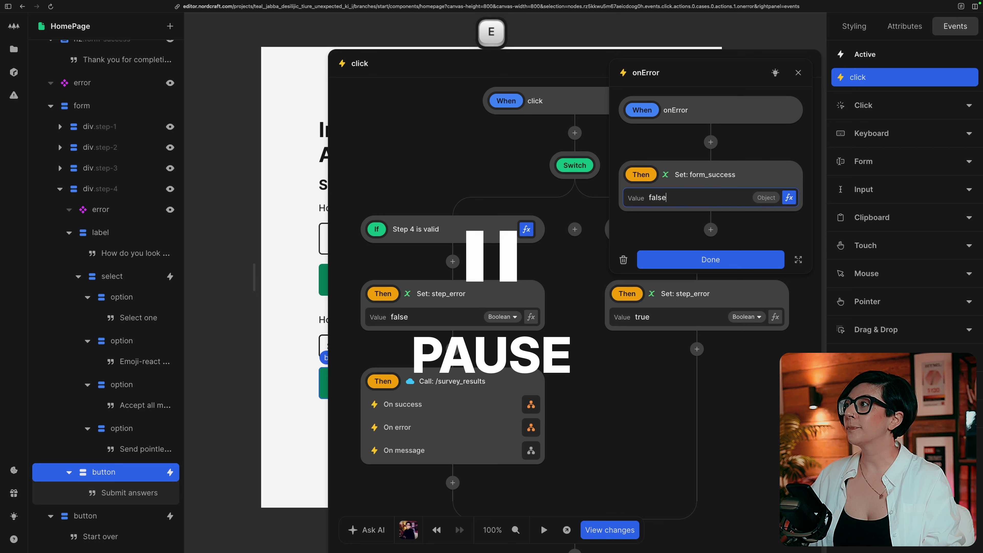
{"action": "left_click", "coordinate": [724, 259]}
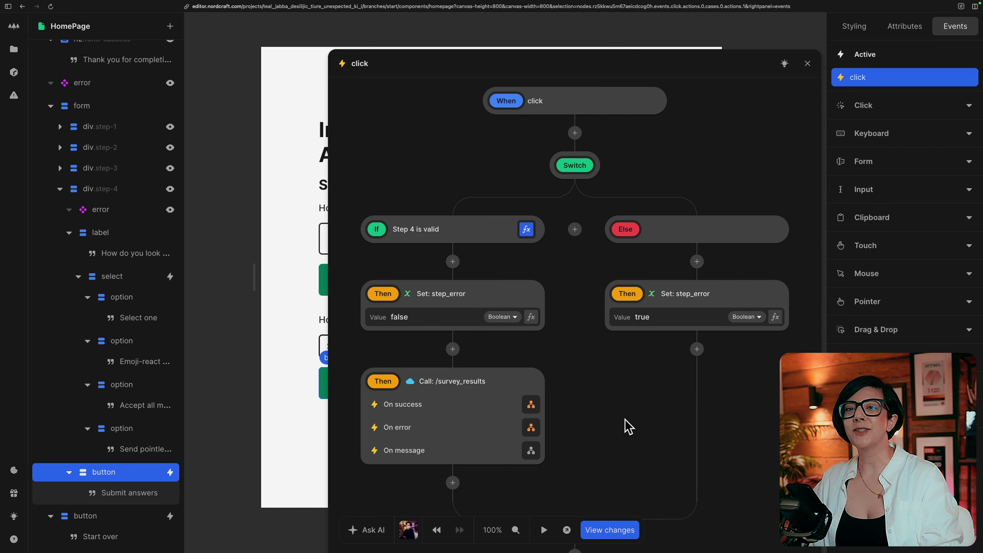
{"action": "left_click", "coordinate": [226, 450]}
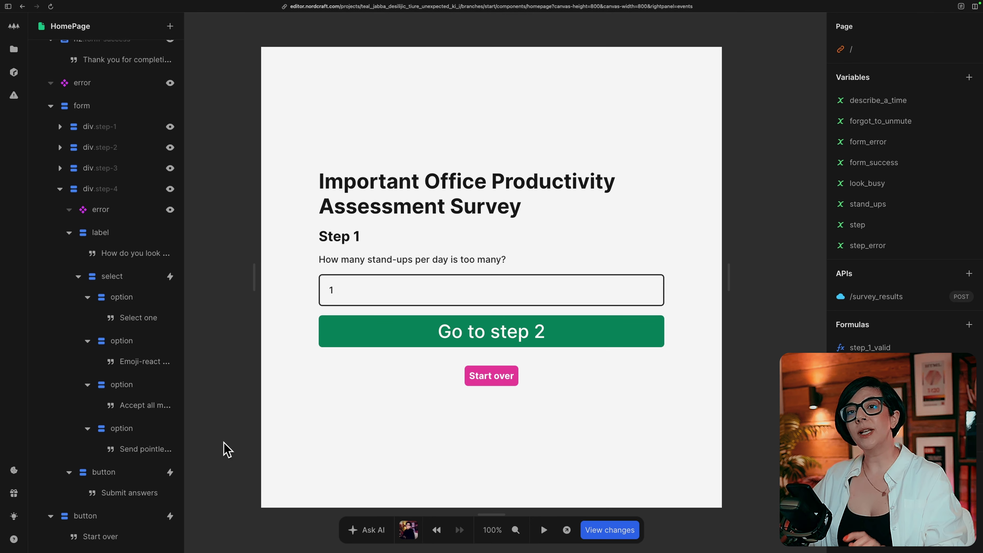
- Open the live survey page, answer step 1 with 1 stand-up and step 2 with "test", and continue to step 3
{"action": "left_click", "coordinate": [566, 531]}
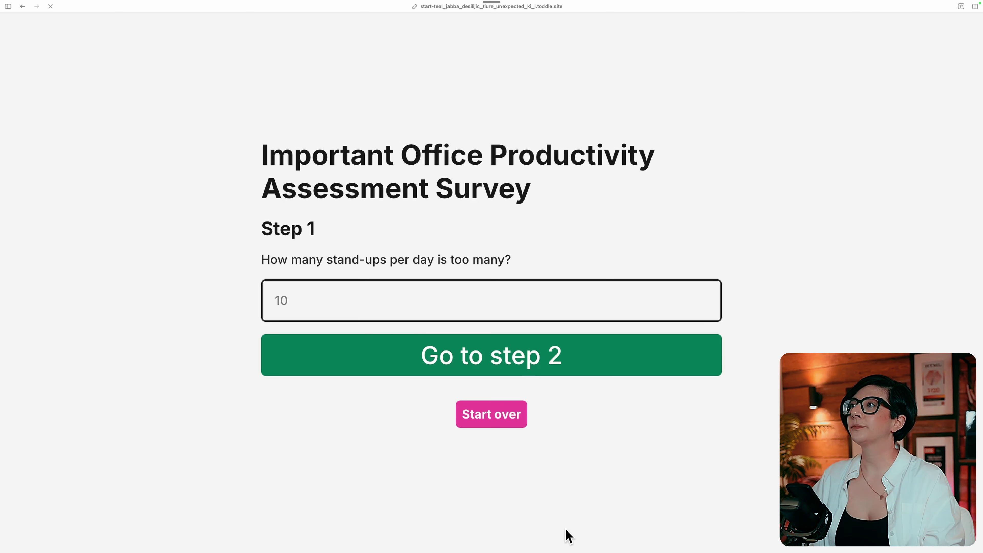
{"action": "left_click", "coordinate": [703, 298]}
{"action": "left_click", "coordinate": [631, 357]}
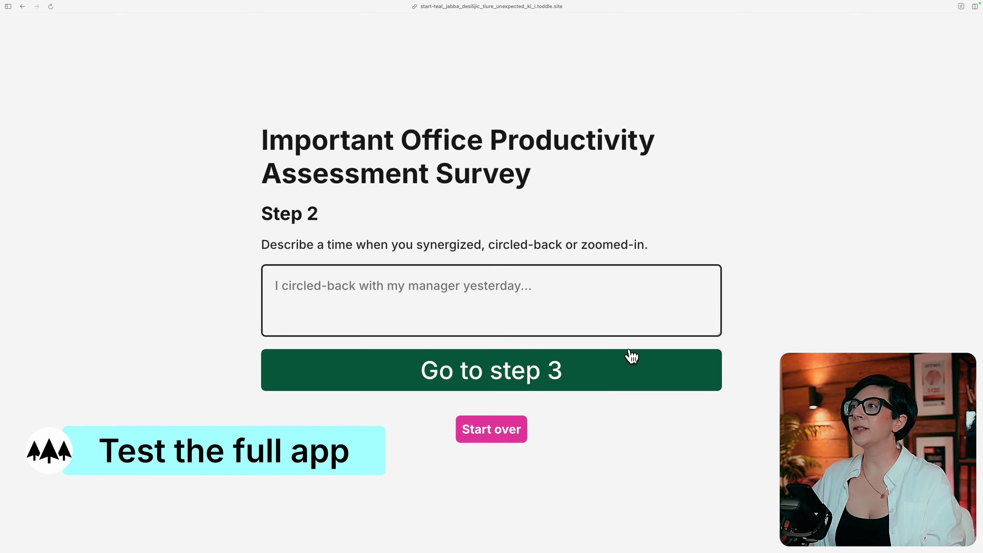
{"action": "left_click", "coordinate": [502, 303]}
{"action": "type", "text": "test"}
{"action": "left_click", "coordinate": [523, 374]}
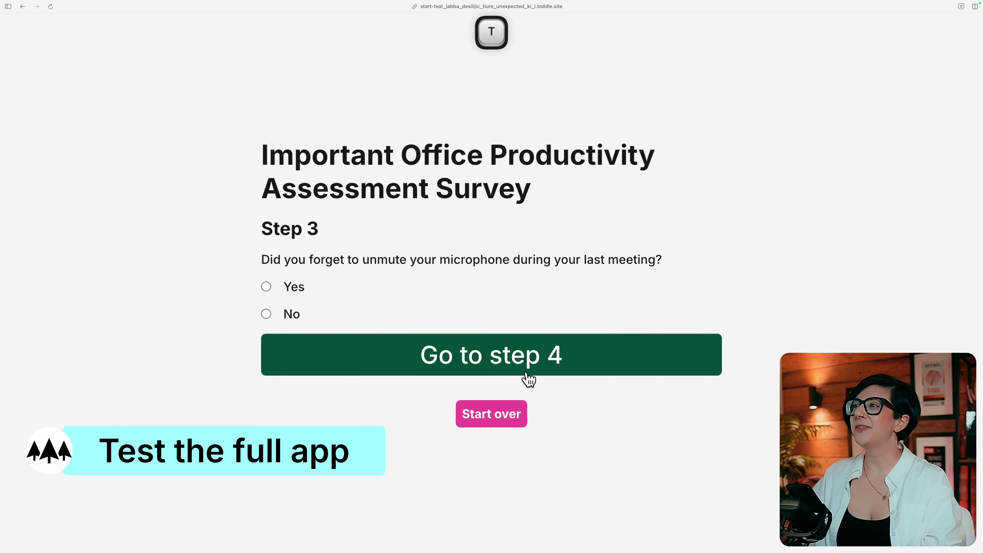
- Answer Yes in step 3, choose "Send pointless emails to your manager" in step 4, and submit the answers
{"action": "left_click", "coordinate": [296, 288]}
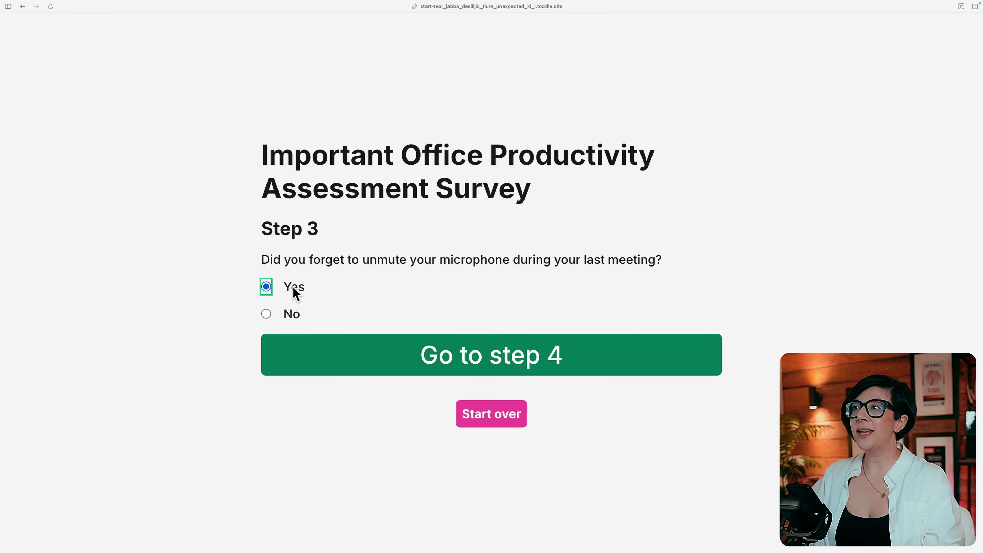
{"action": "left_click", "coordinate": [348, 371]}
{"action": "left_click", "coordinate": [369, 311]}
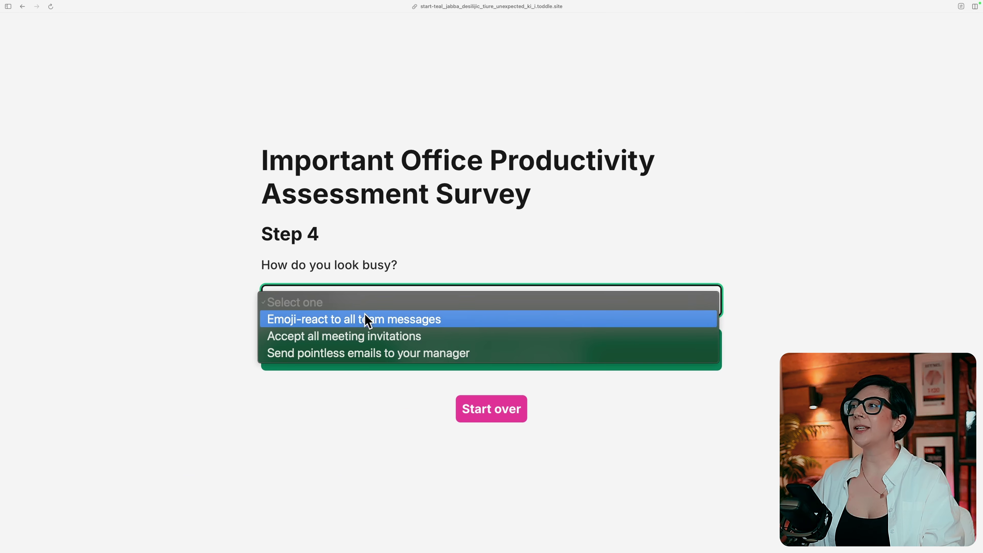
{"action": "left_click", "coordinate": [364, 351]}
{"action": "left_click", "coordinate": [363, 399]}
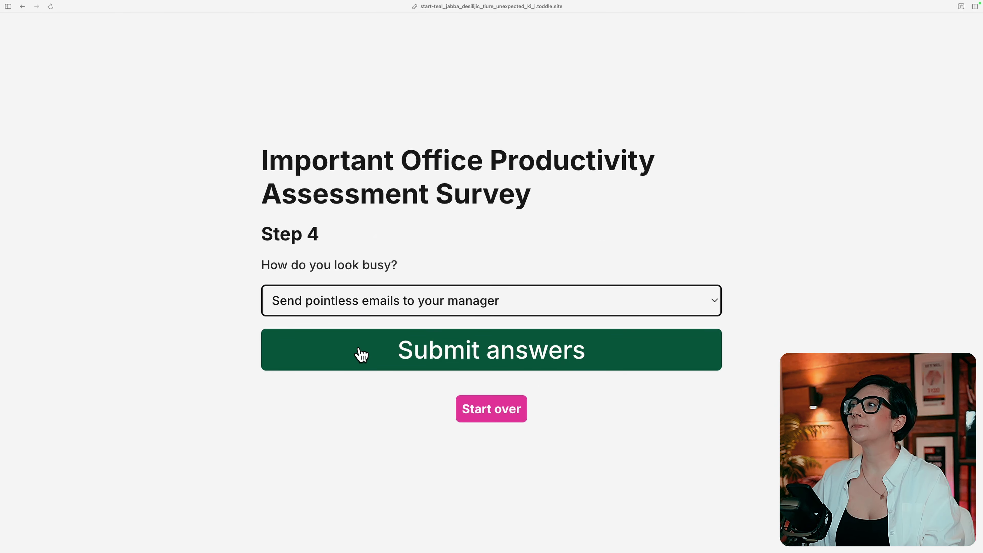
{"action": "left_click", "coordinate": [362, 354]}
{"action": "left_click_drag", "start_coordinate": [274, 240], "coordinate": [681, 268]}
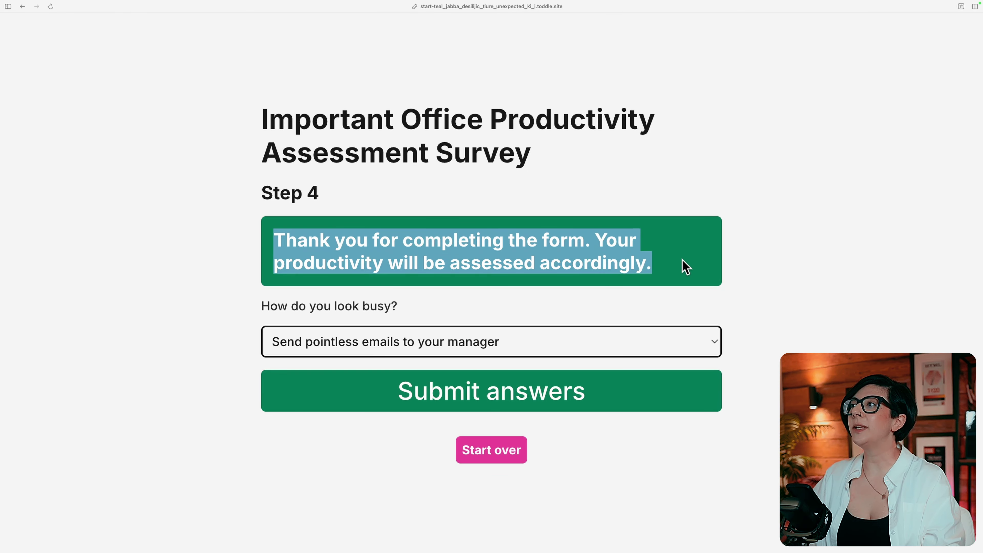
{"action": "left_click", "coordinate": [802, 296]}
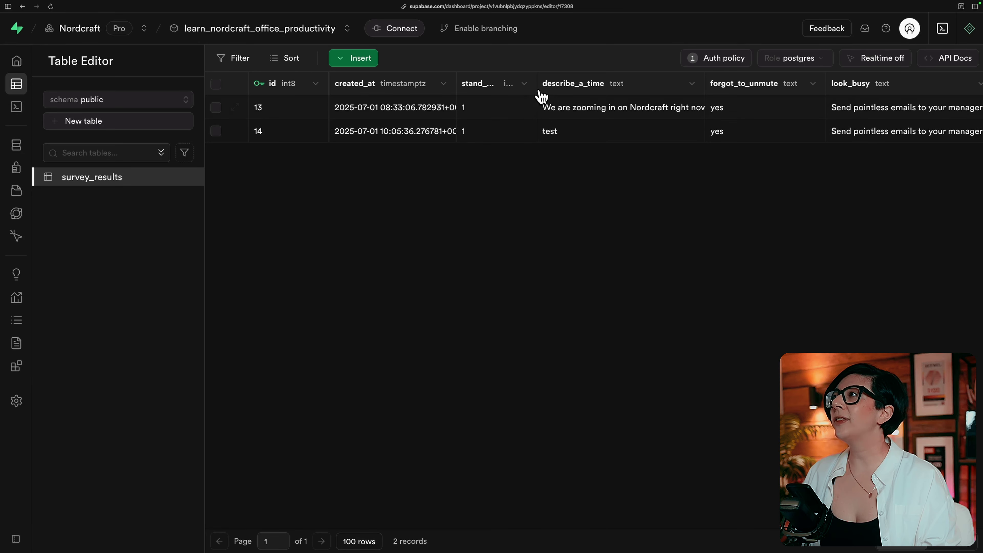
- Switch to Supabase and examine the newest survey_results record's stand_ups, describe_a_time, forgot_to_unmute and look_busy values
{"action": "scroll", "coordinate": [602, 113], "scroll_direction": "right", "scroll_amount": 2}
{"action": "scroll", "coordinate": [603, 113], "scroll_direction": "right", "scroll_amount": 1}
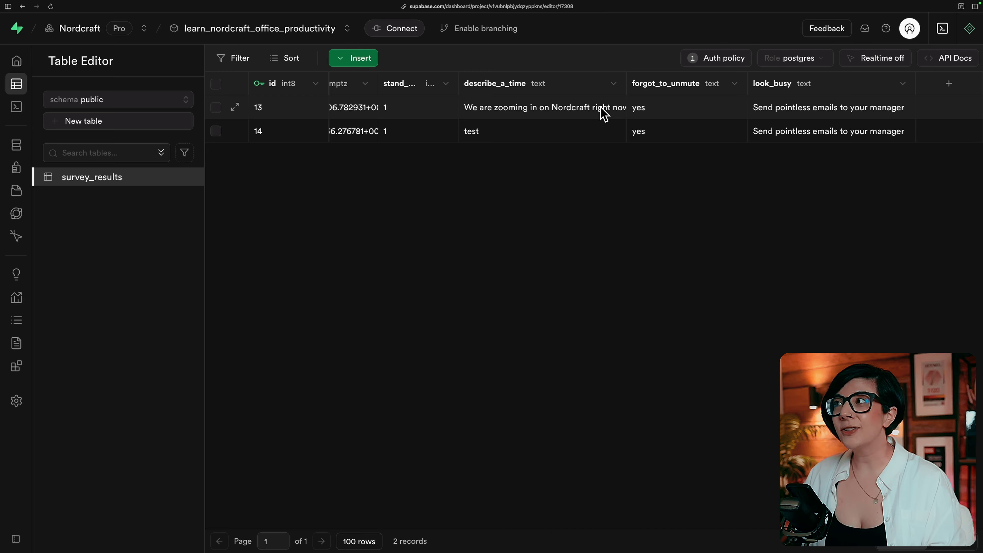
{"action": "scroll", "coordinate": [603, 114], "scroll_direction": "left", "scroll_amount": 3}
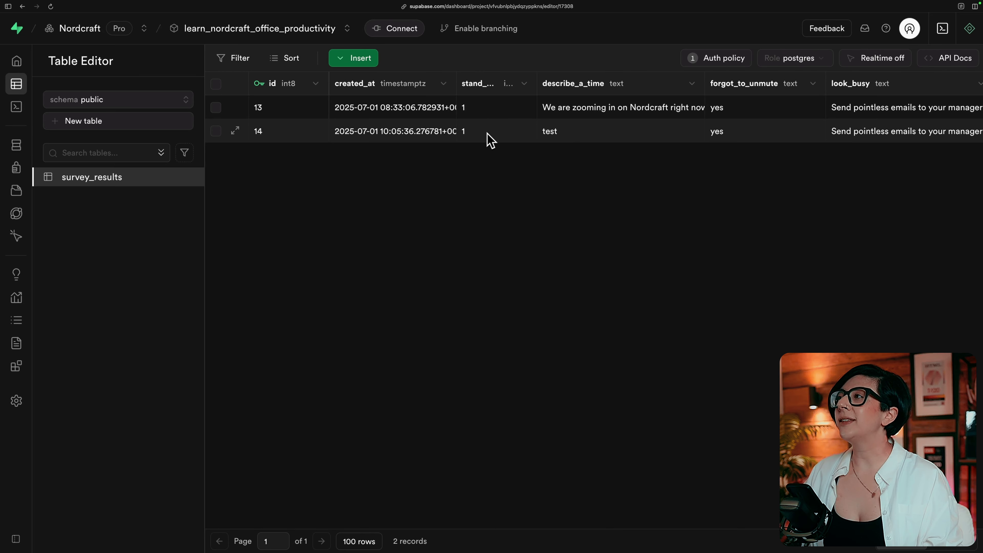
{"action": "left_click", "coordinate": [488, 135]}
{"action": "left_click", "coordinate": [600, 136]}
{"action": "scroll", "coordinate": [589, 138], "scroll_direction": "right", "scroll_amount": 1}
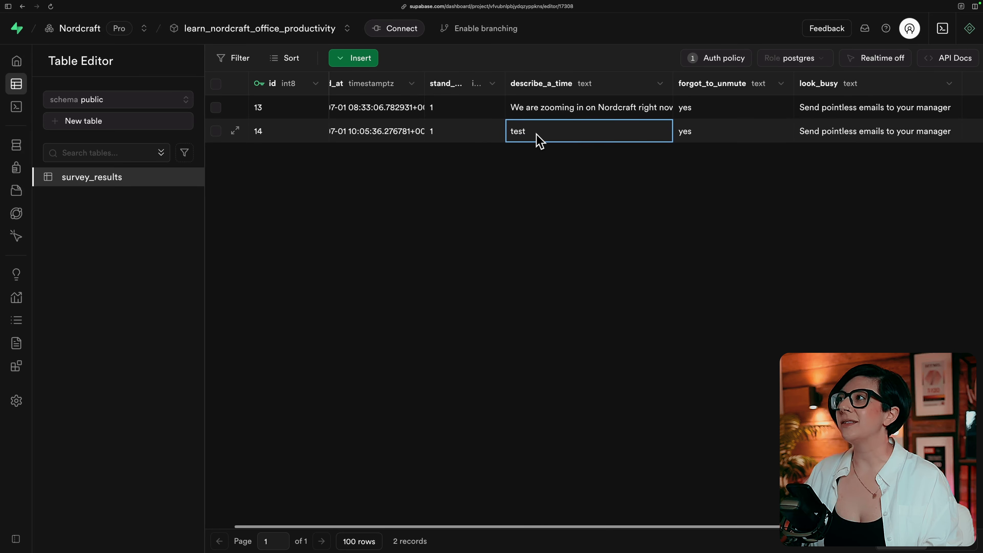
{"action": "scroll", "coordinate": [542, 138], "scroll_direction": "right", "scroll_amount": 2}
{"action": "left_click", "coordinate": [811, 134]}
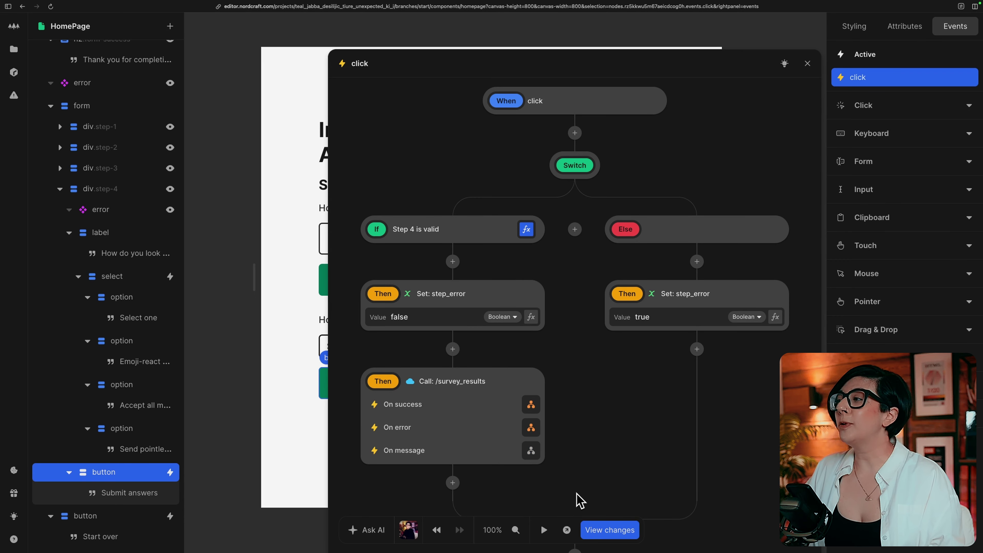
- Switch back to Nordcraft and open the start branch's changes for publishing
{"action": "left_click", "coordinate": [600, 531]}
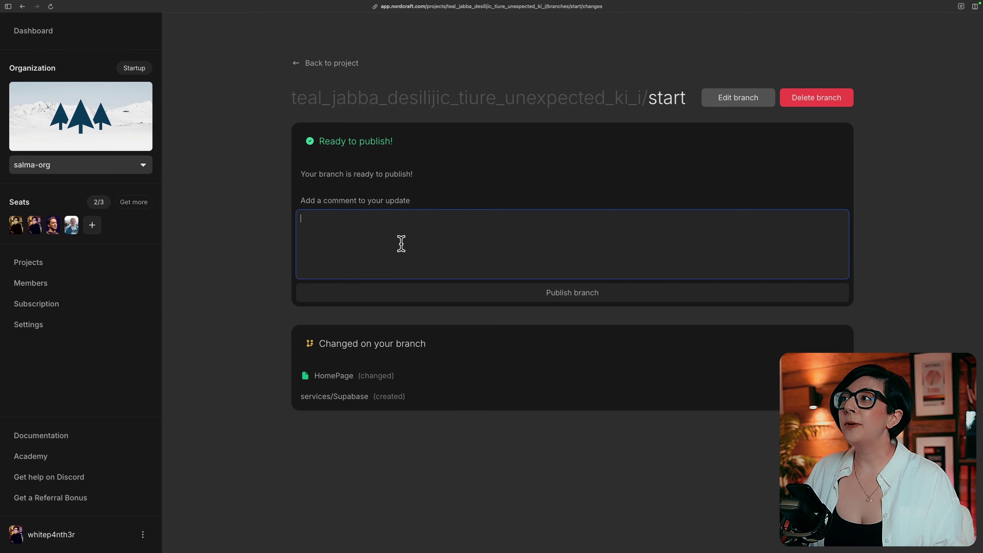